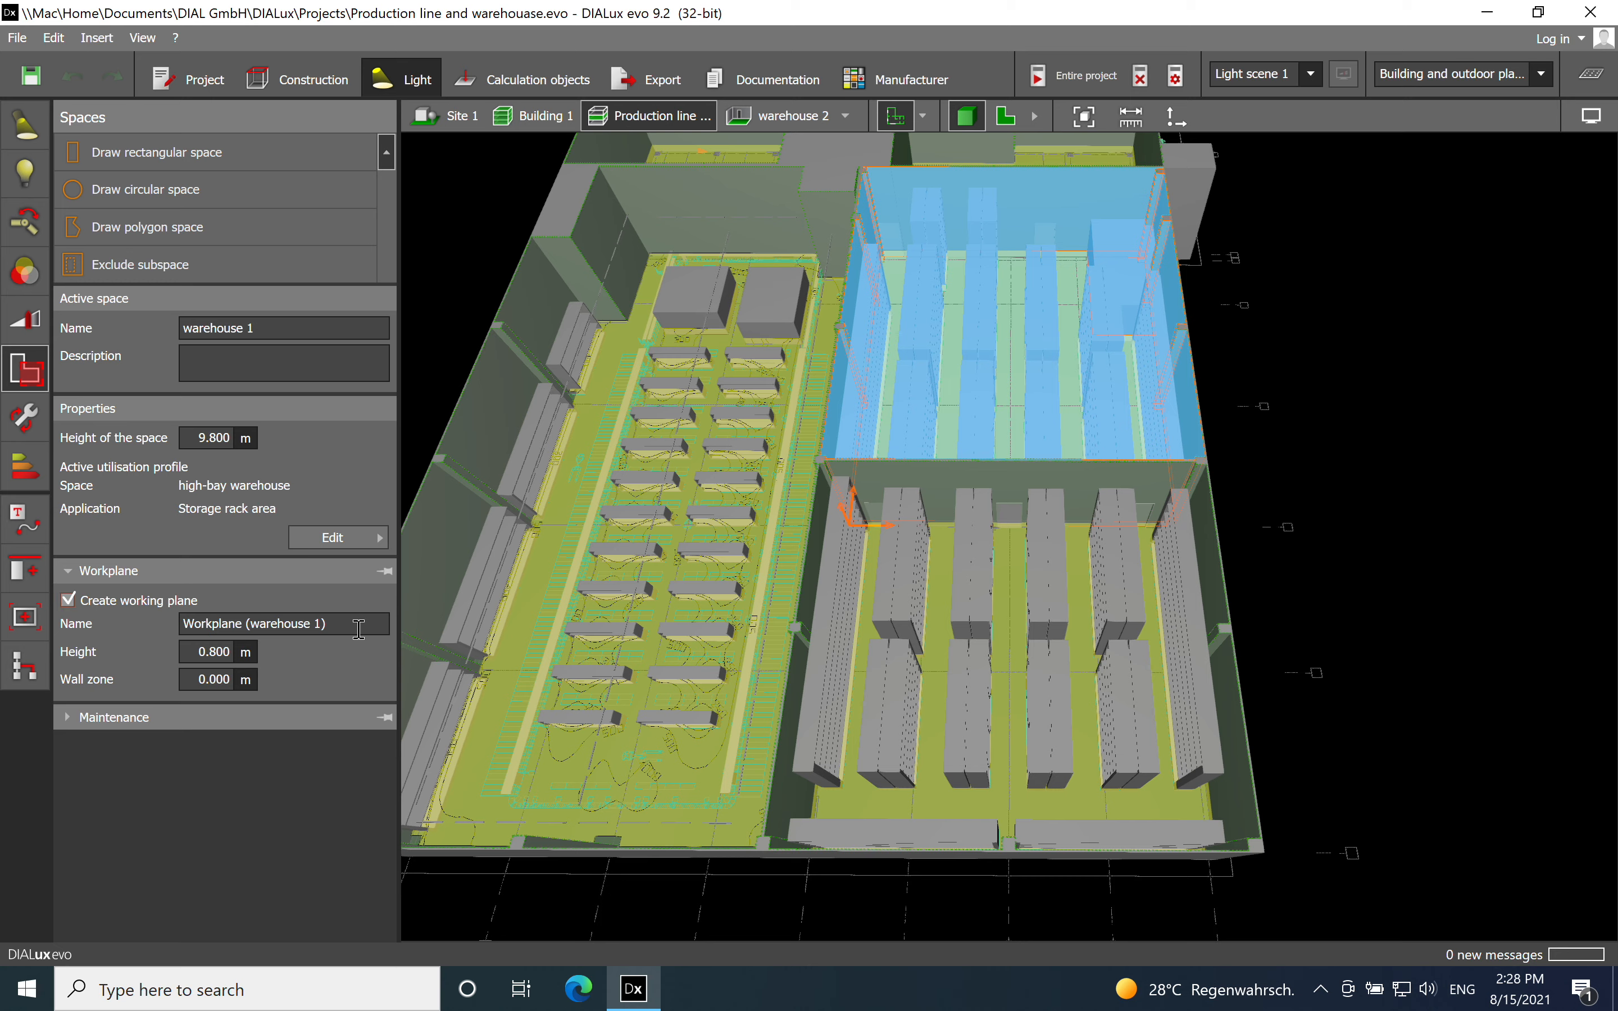
# Examine the workplane height of warehouse 1 and the illuminance and maintenance values in its utilisation profile.
pyautogui.click(222, 653)
pyautogui.click(332, 539)
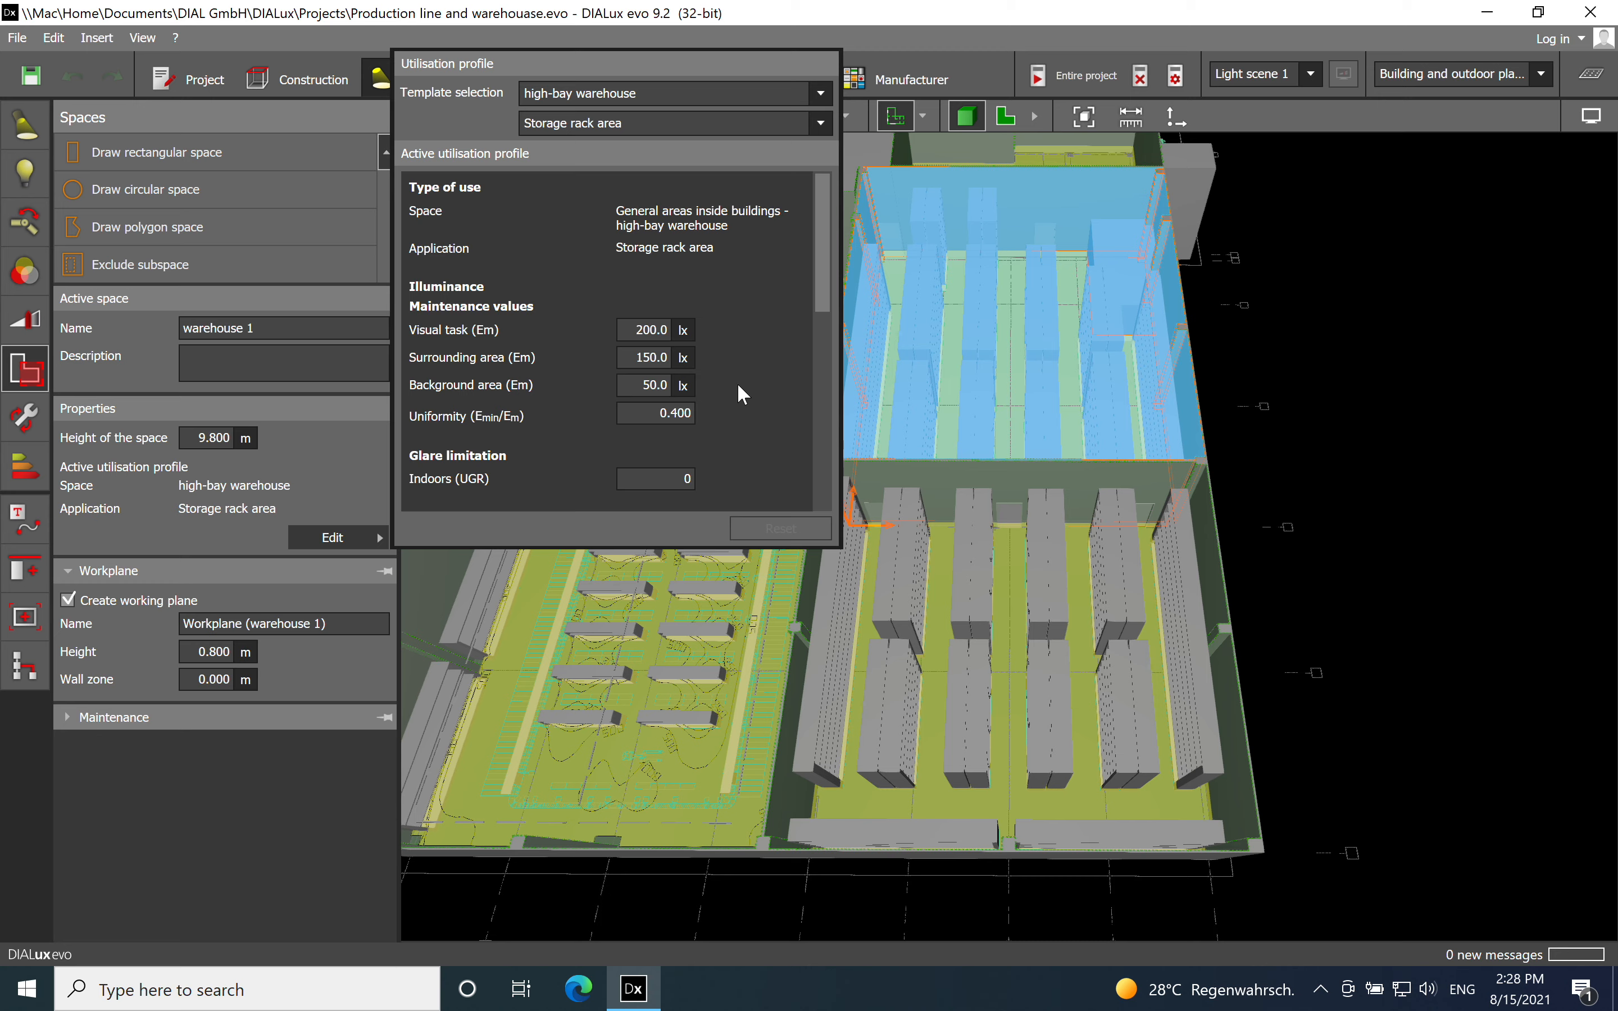
pyautogui.moveTo(818, 284); pyautogui.dragTo(810, 424)
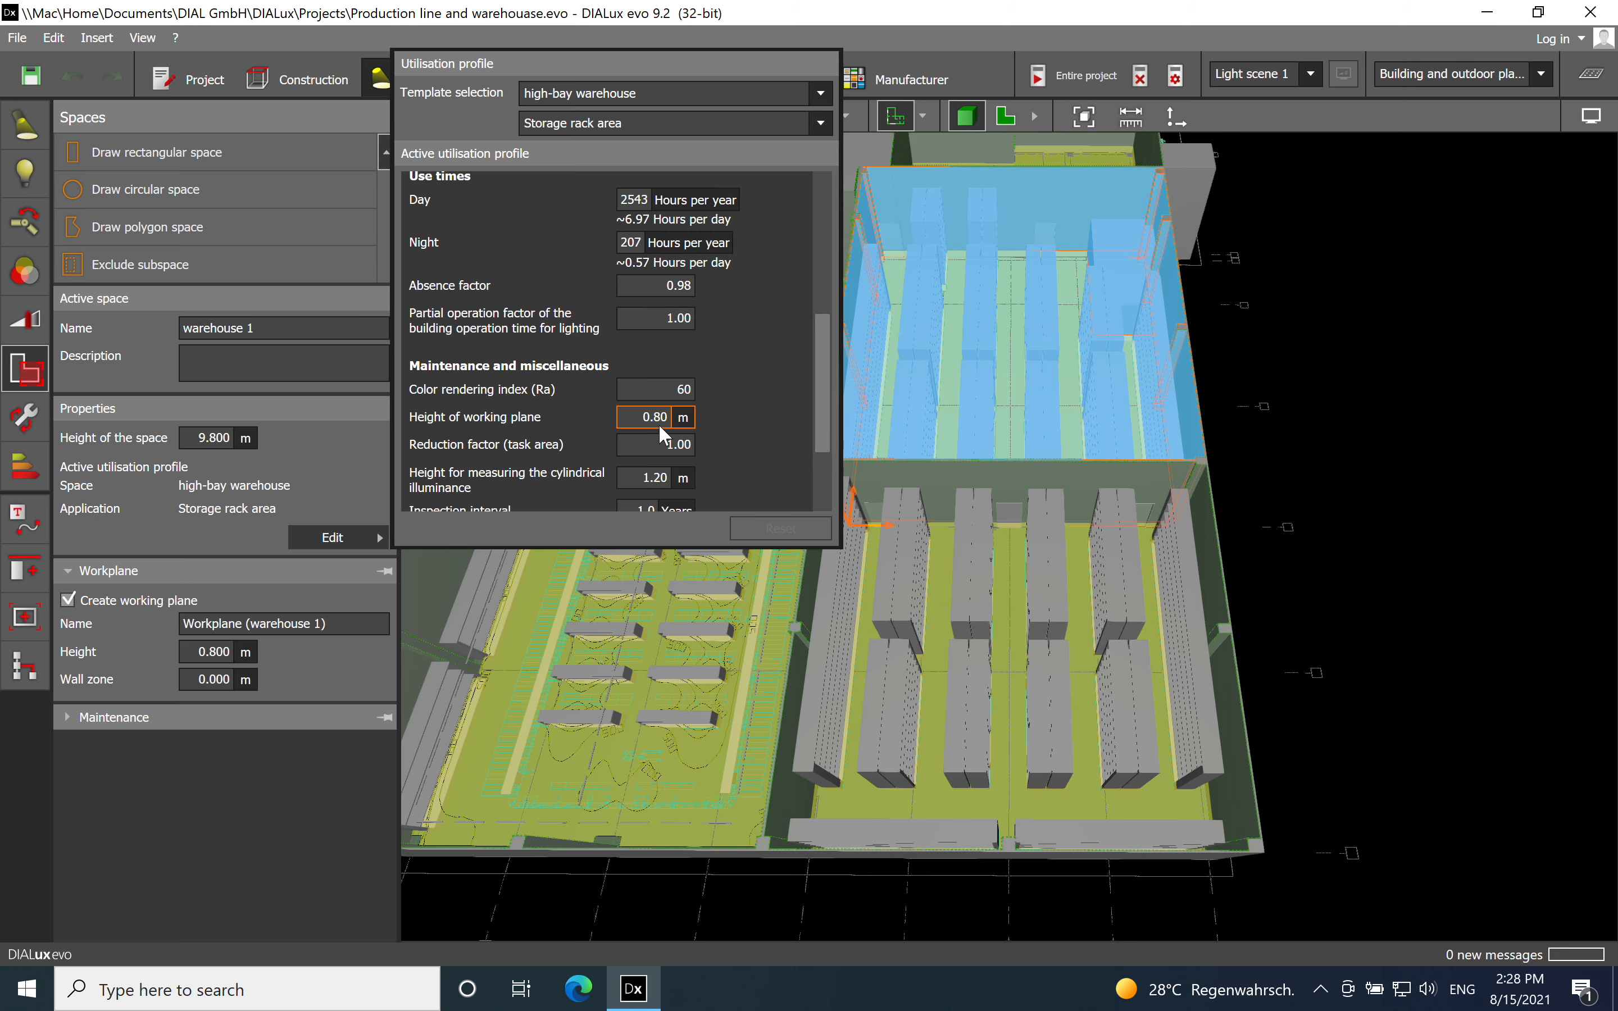
pyautogui.moveTo(830, 377); pyautogui.dragTo(842, 225)
pyautogui.click(1016, 644)
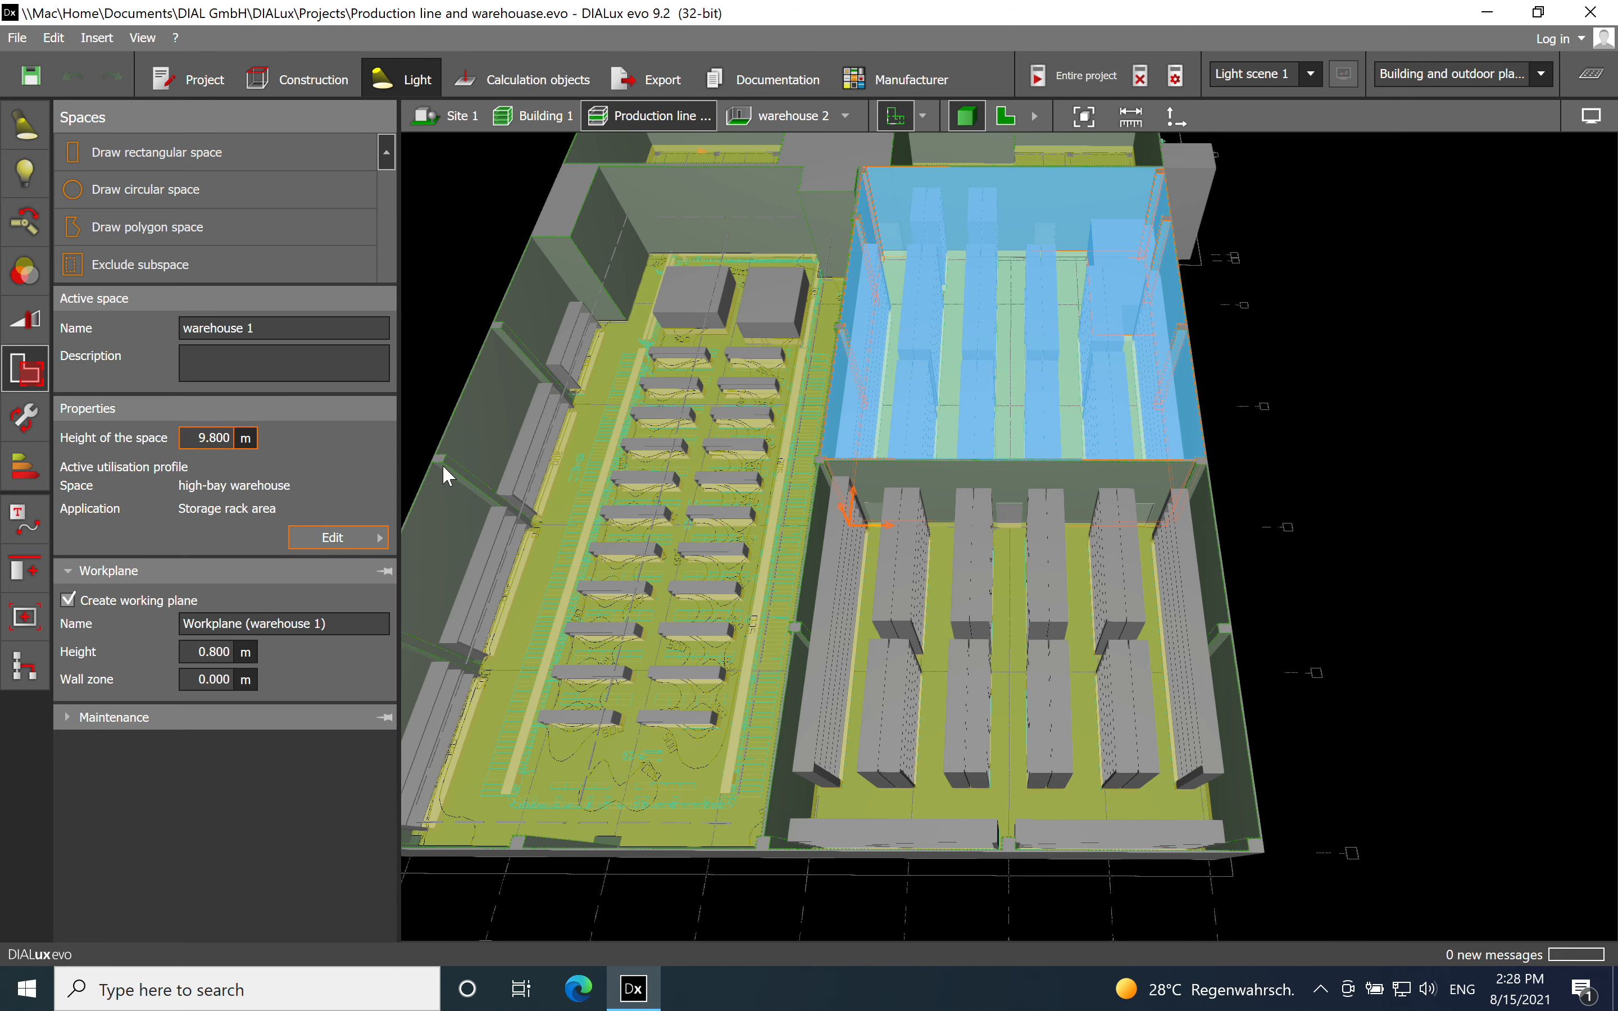
# Select warehouse 2 and examine its utilisation profile and the room-type templates available for it.
pyautogui.click(1397, 397)
pyautogui.click(997, 663)
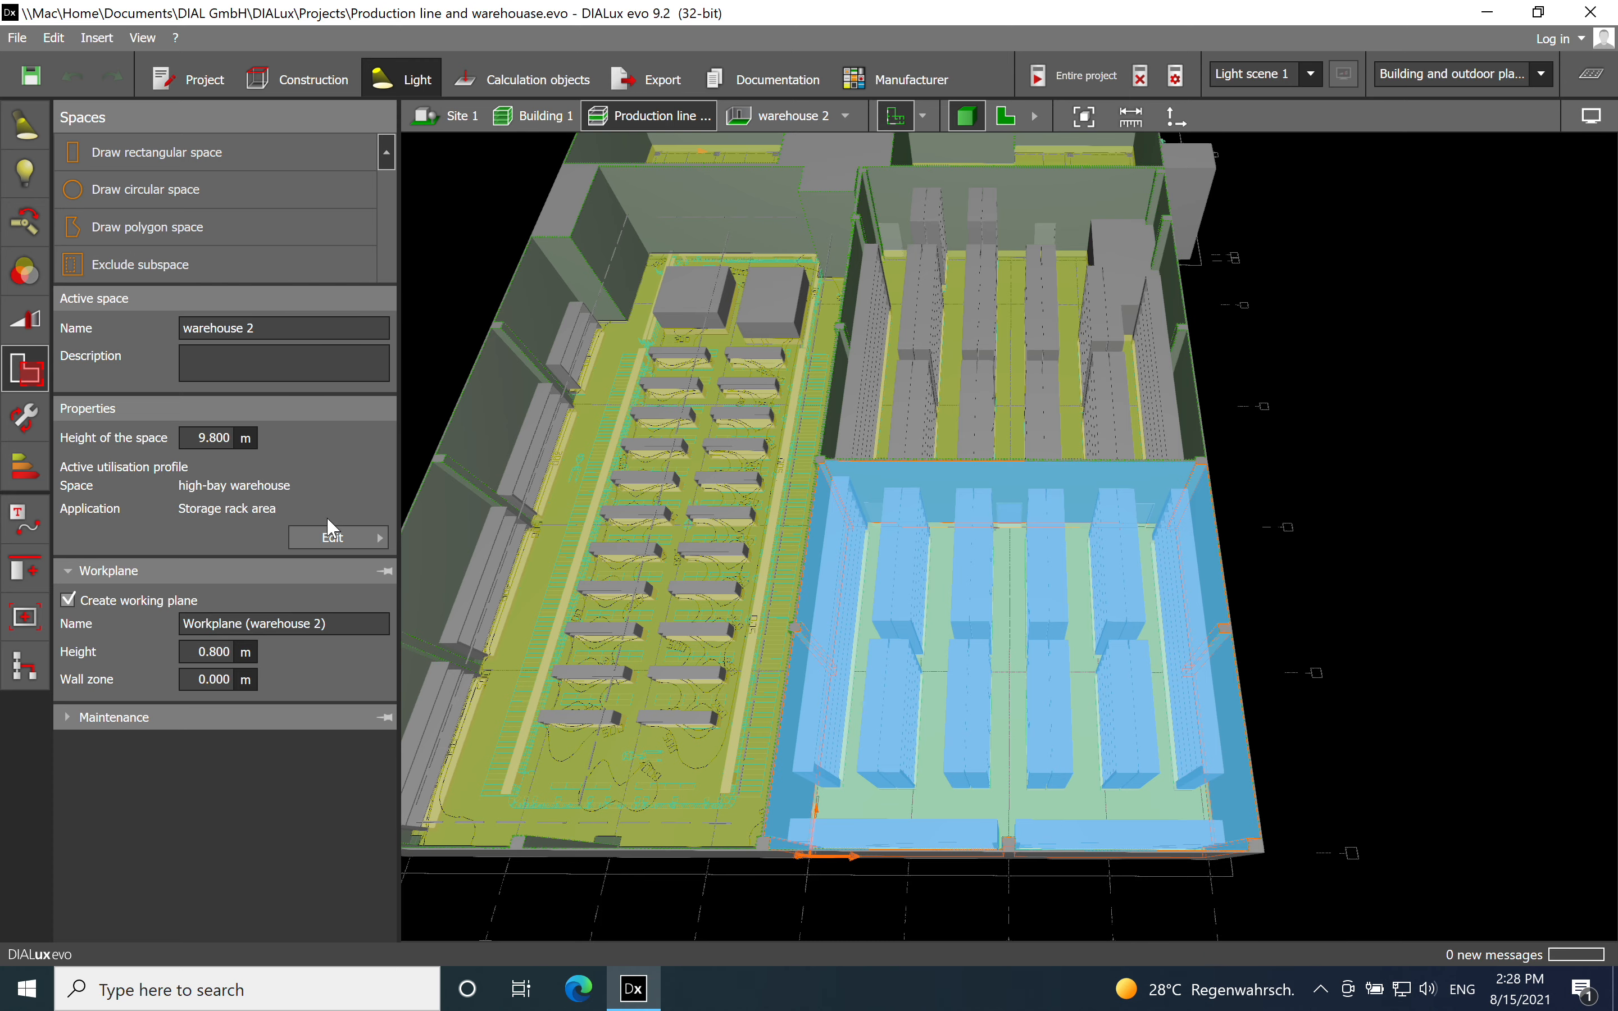
pyautogui.click(355, 539)
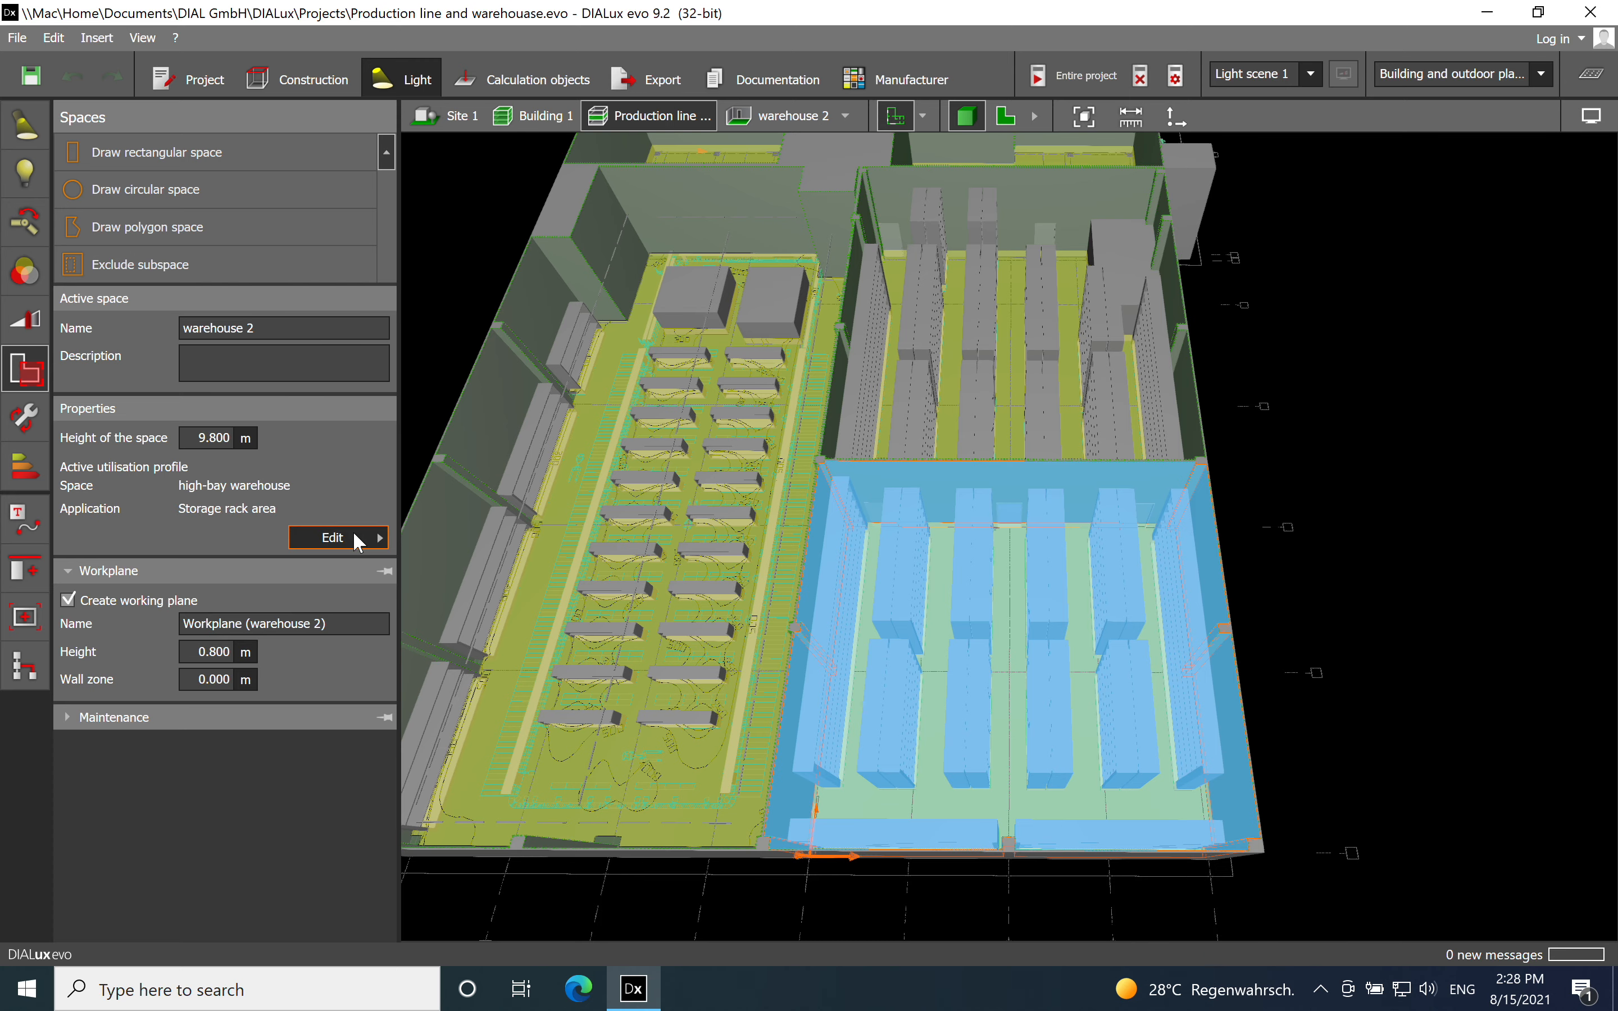
pyautogui.click(821, 95)
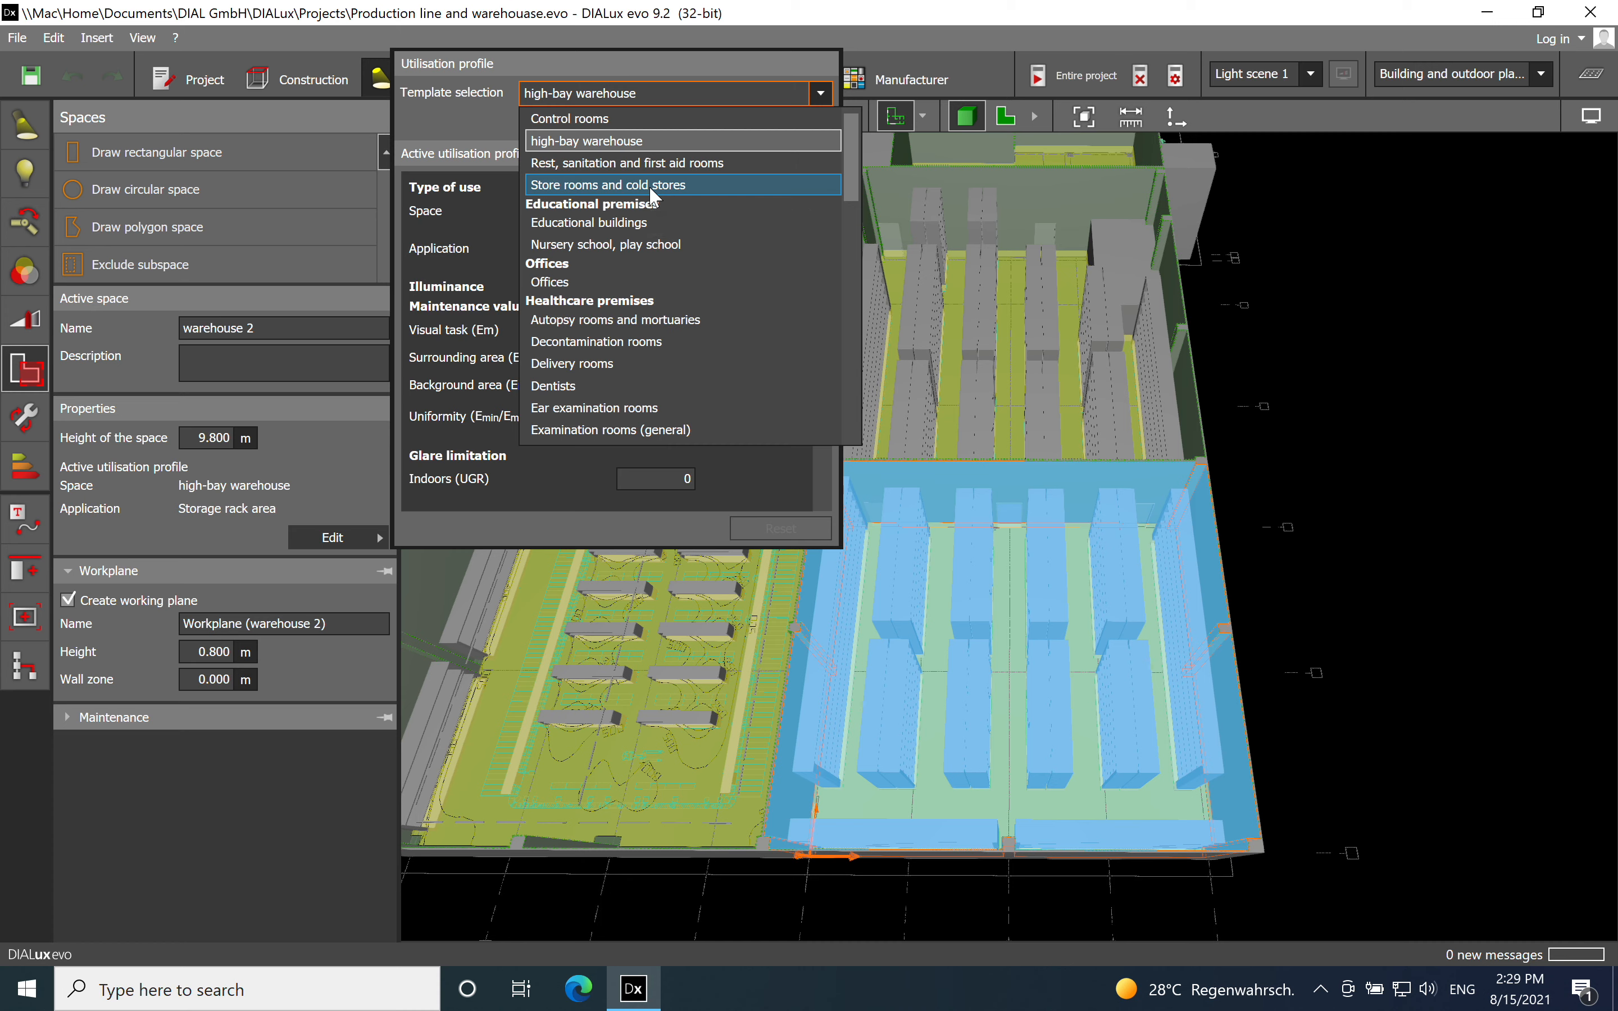
pyautogui.click(1435, 394)
pyautogui.click(1412, 412)
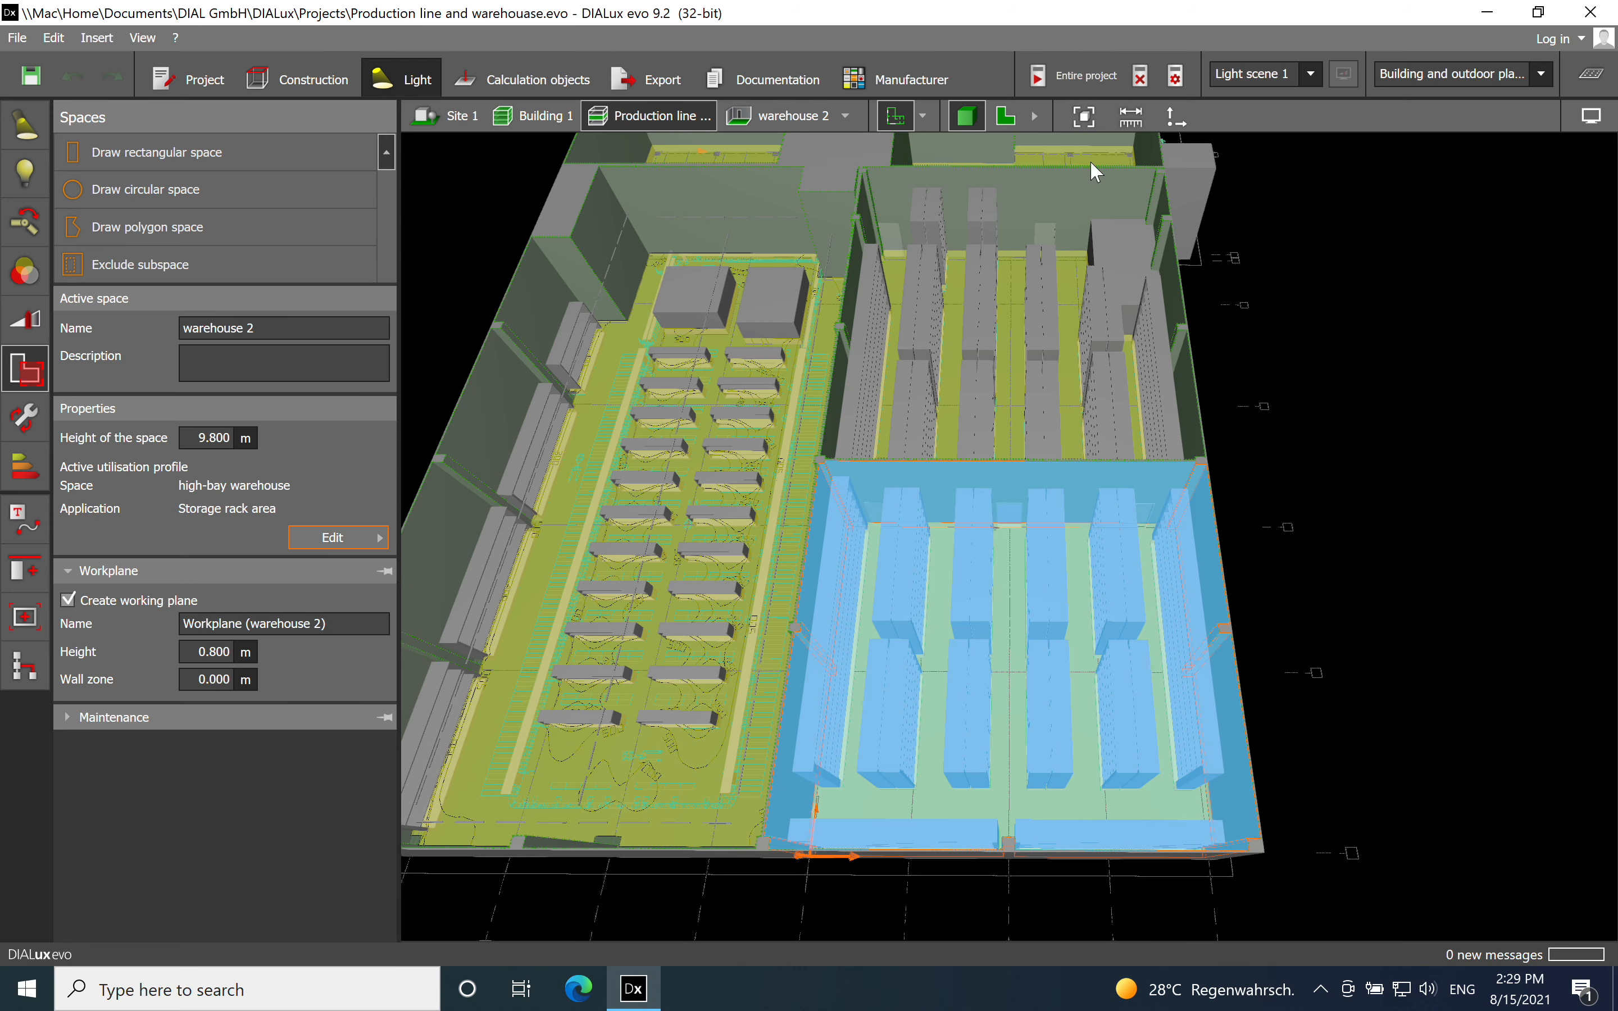
# In the floor plan, draw a line arrangement of 10 LL217X luminaires about 29.7 m long down warehouse 1's first rack aisle.
pyautogui.click(1007, 117)
pyautogui.moveTo(1203, 470); pyautogui.dragTo(1283, 429, button='middle')
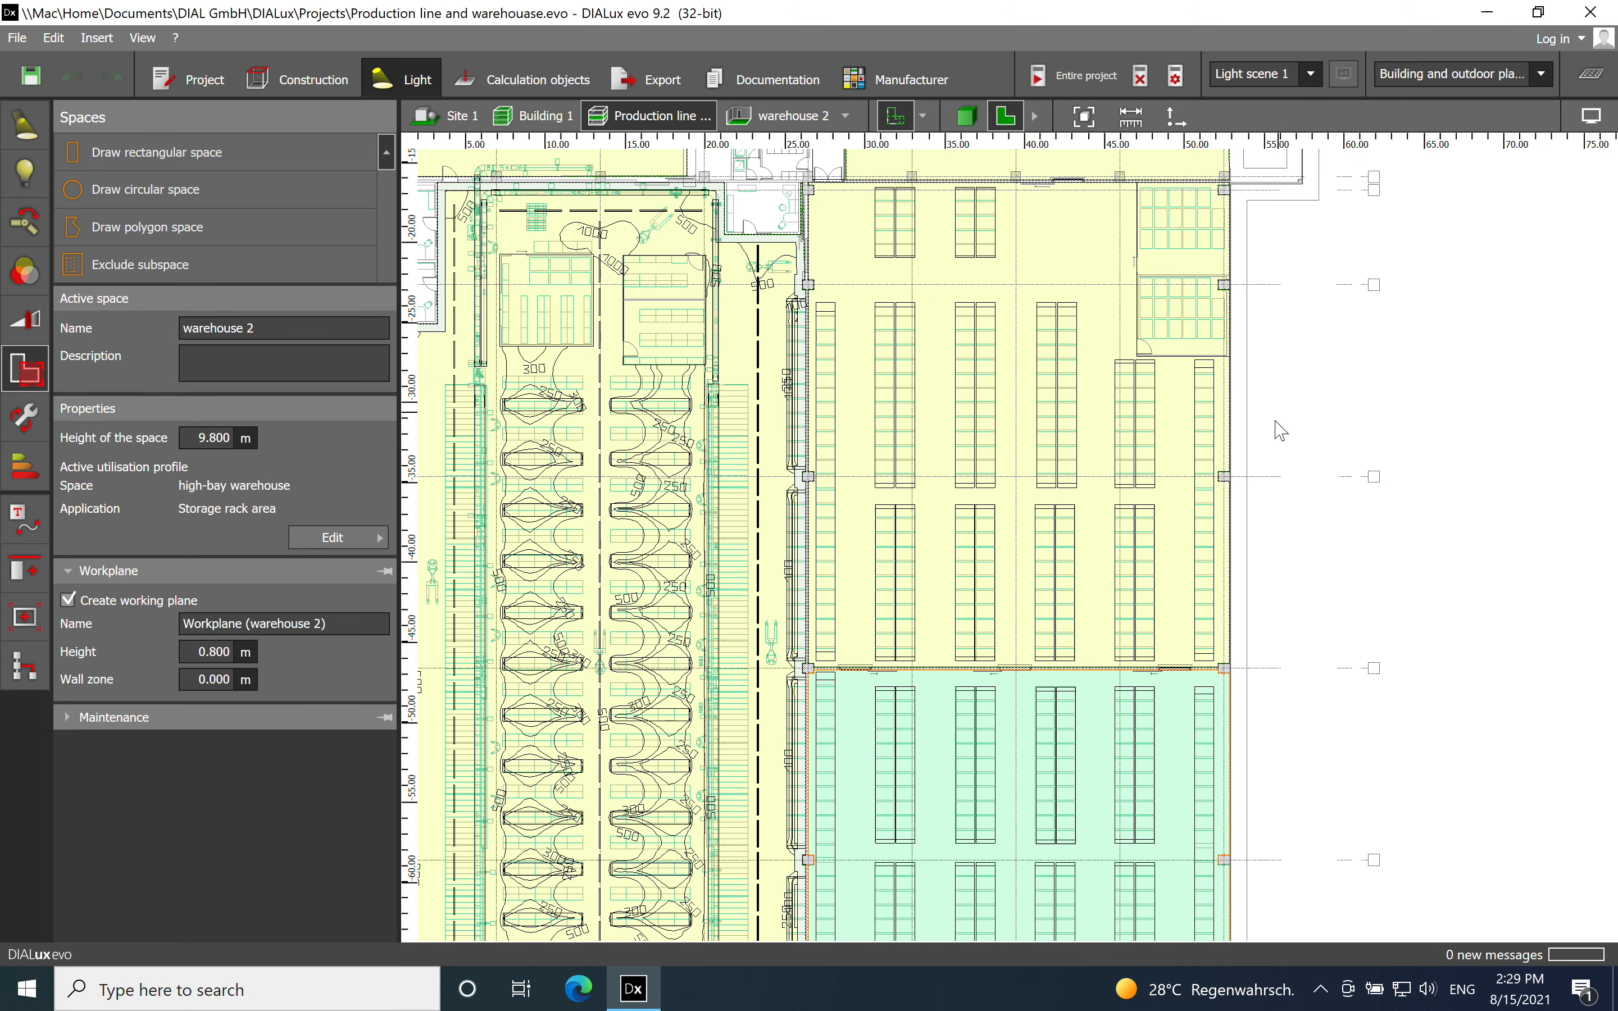
pyautogui.scroll(-1, 1260, 426)
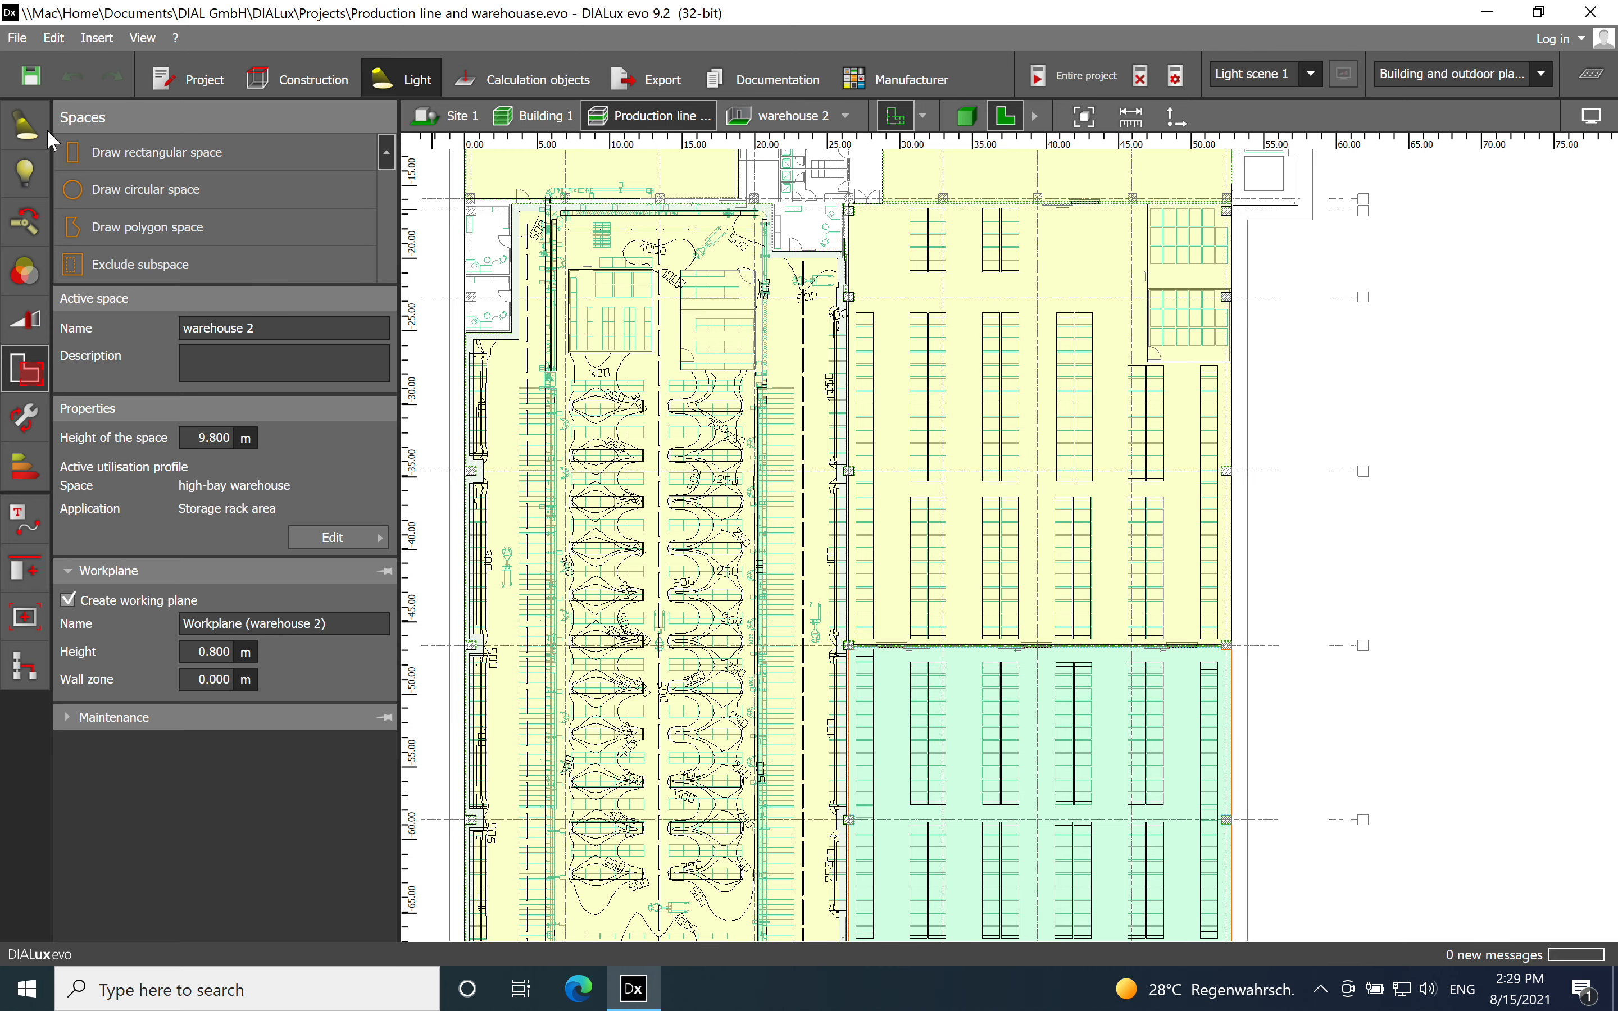
pyautogui.click(28, 134)
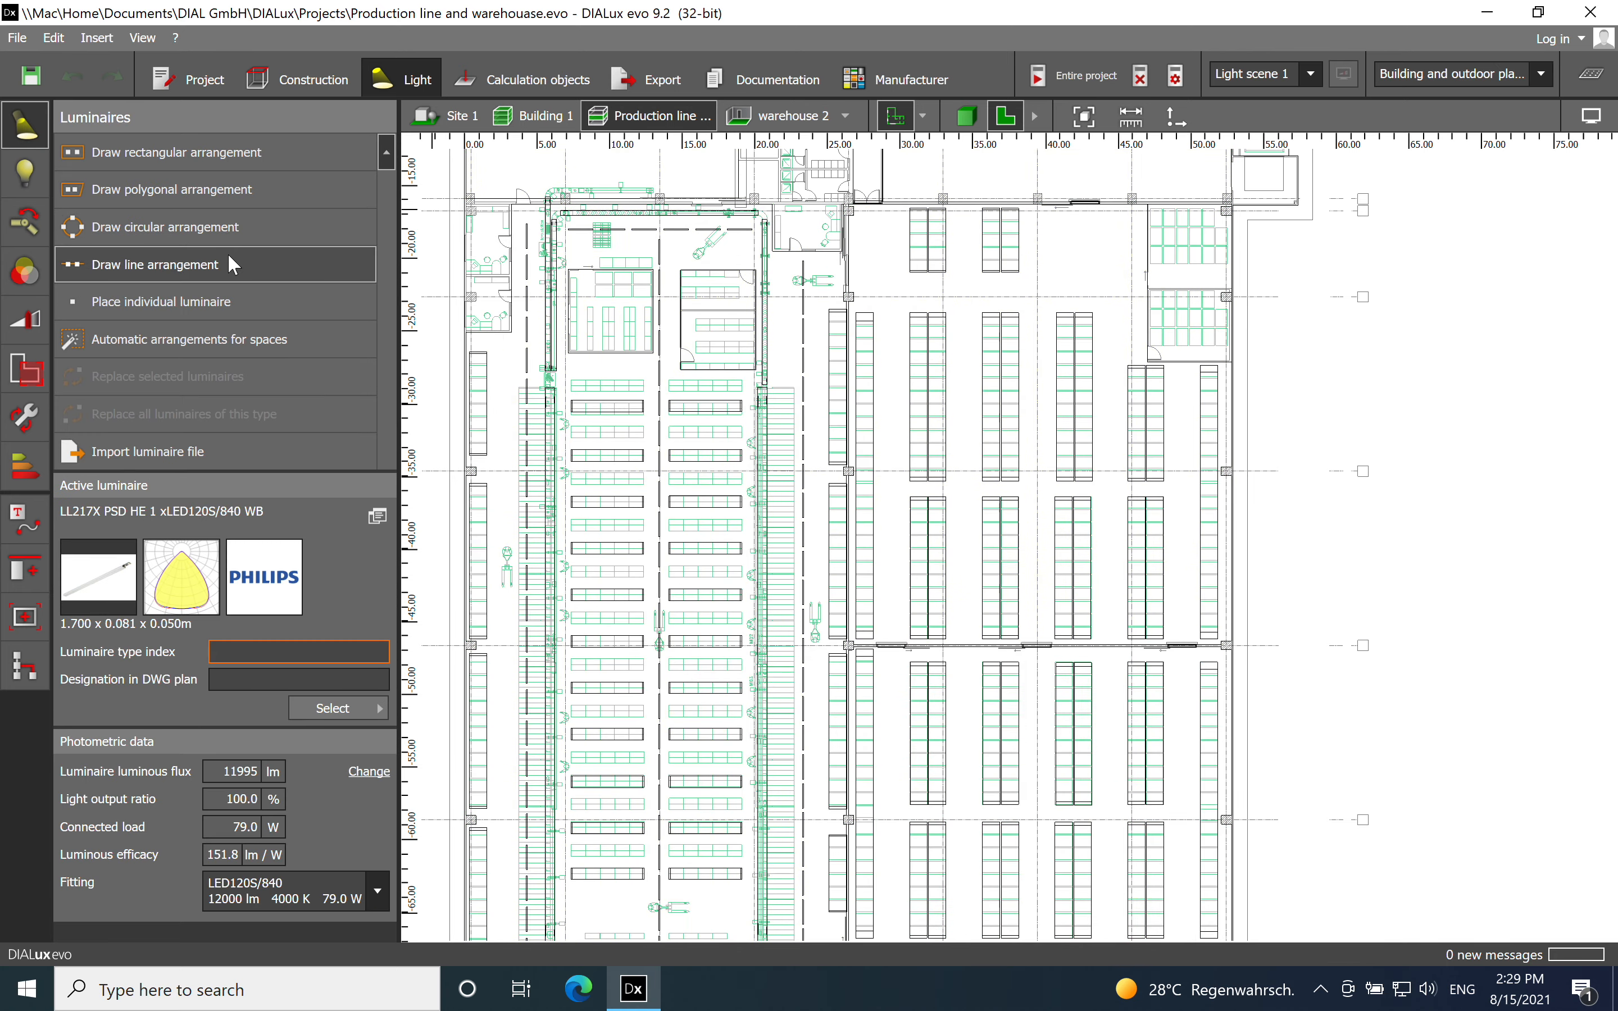
pyautogui.click(214, 265)
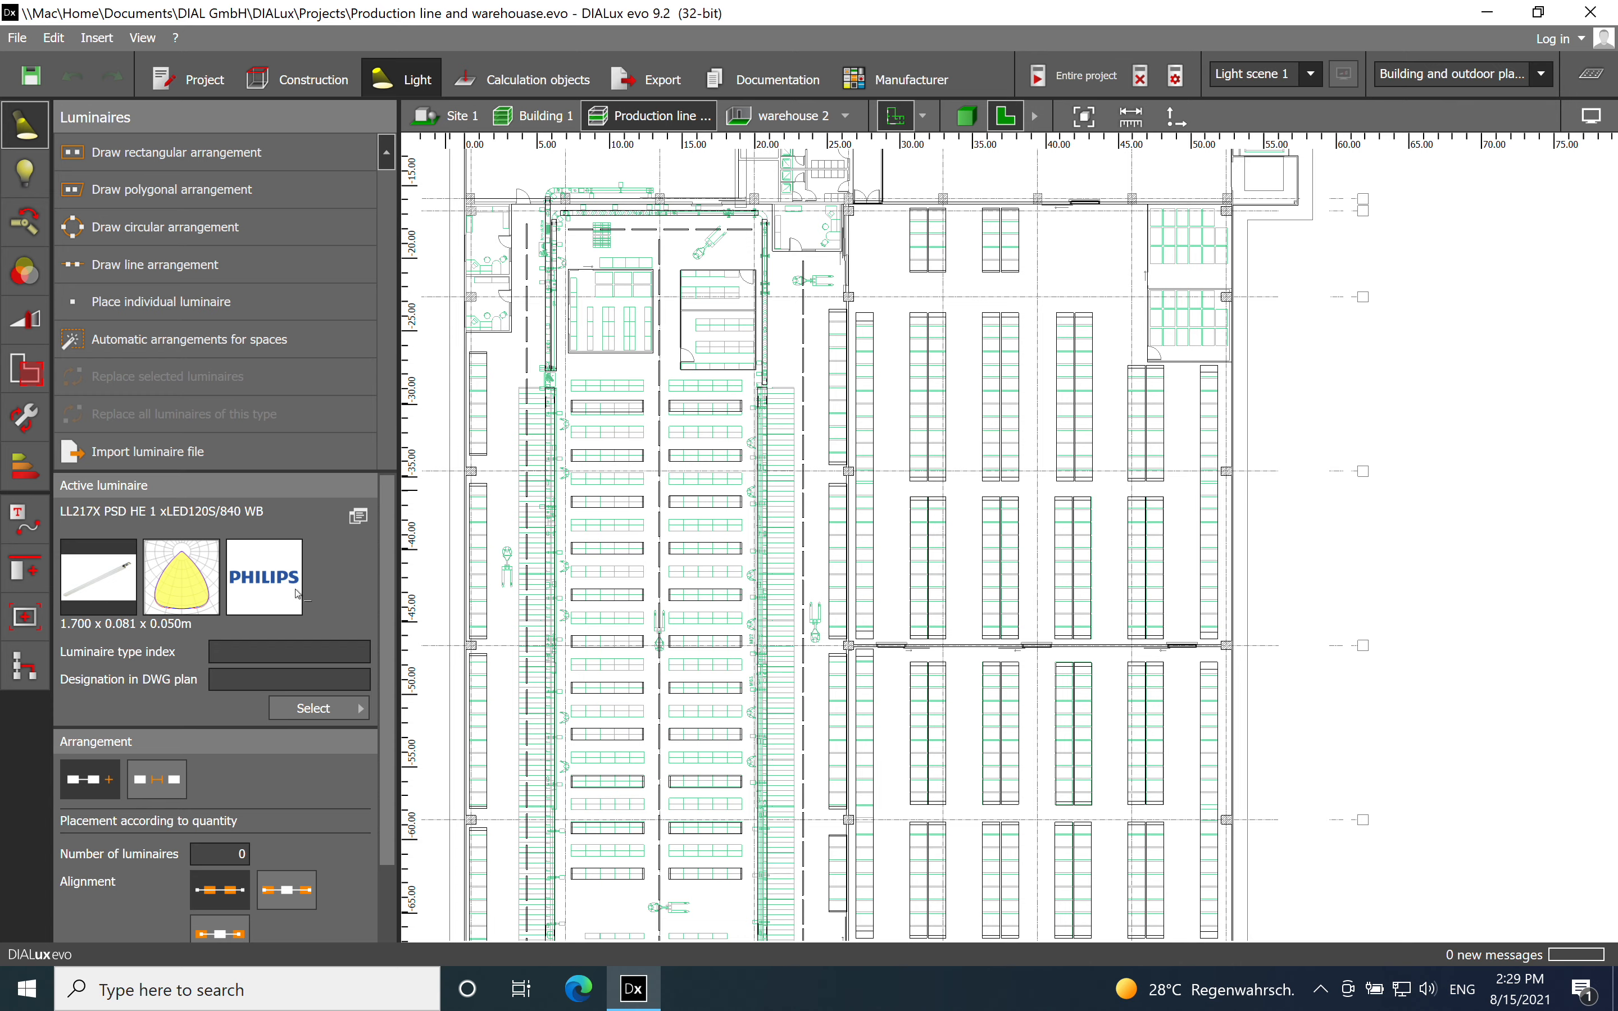
pyautogui.scroll(4, 881, 241)
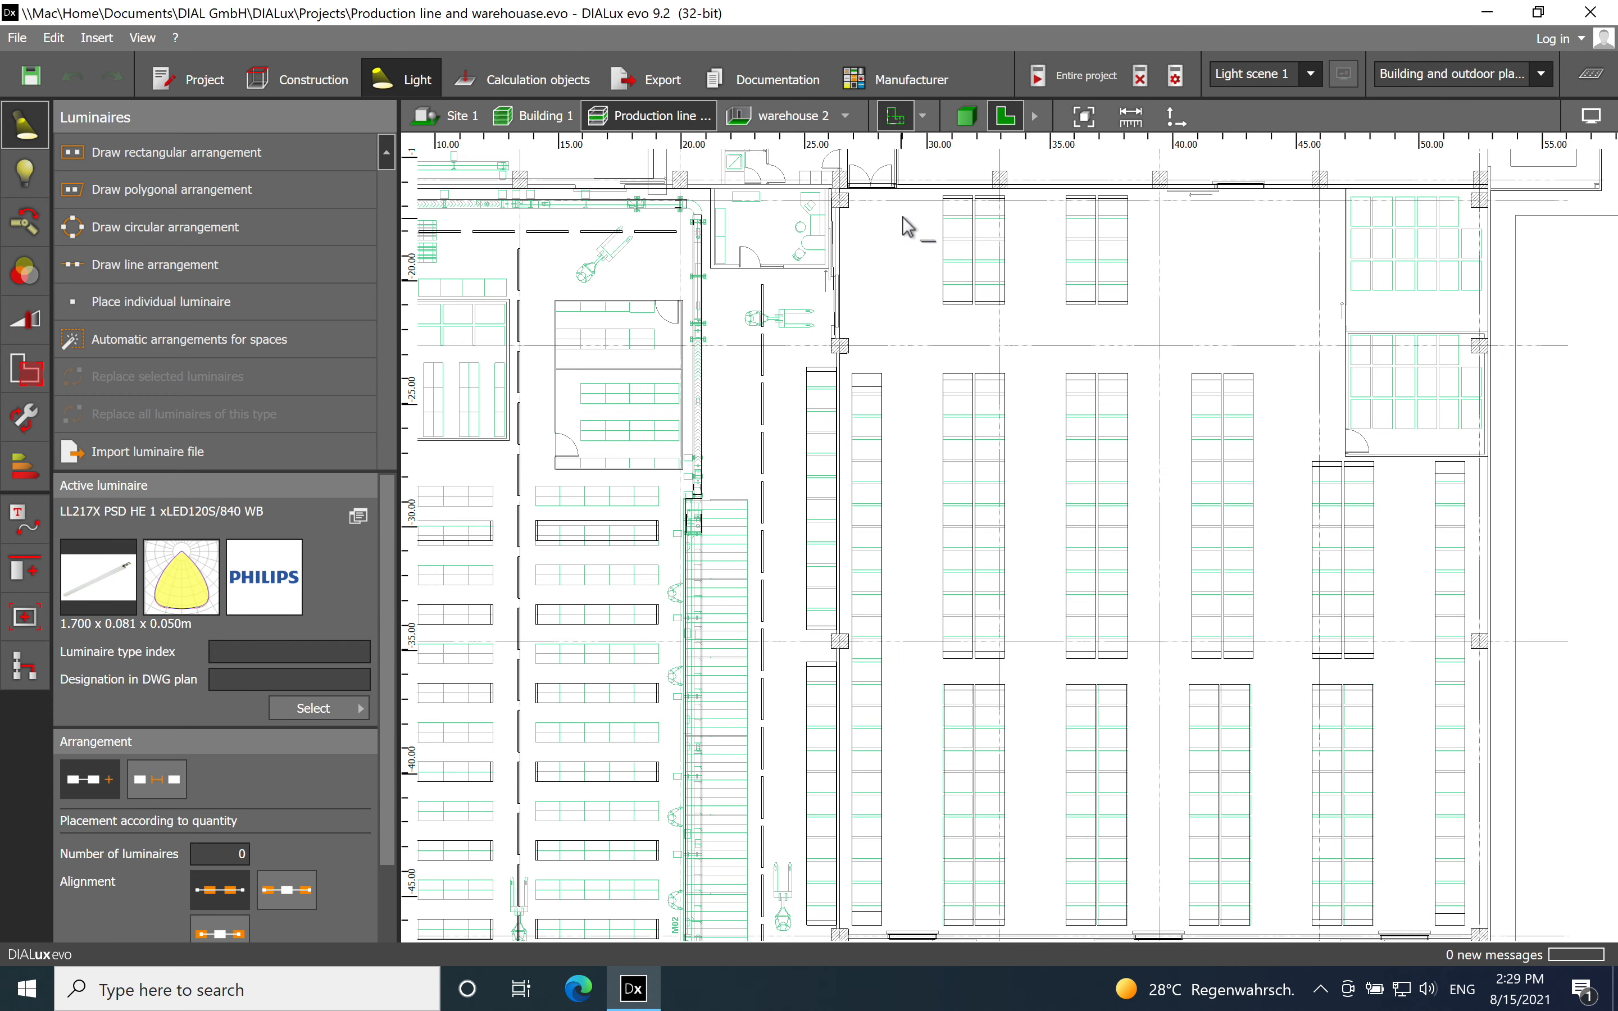
pyautogui.scroll(1, 911, 285)
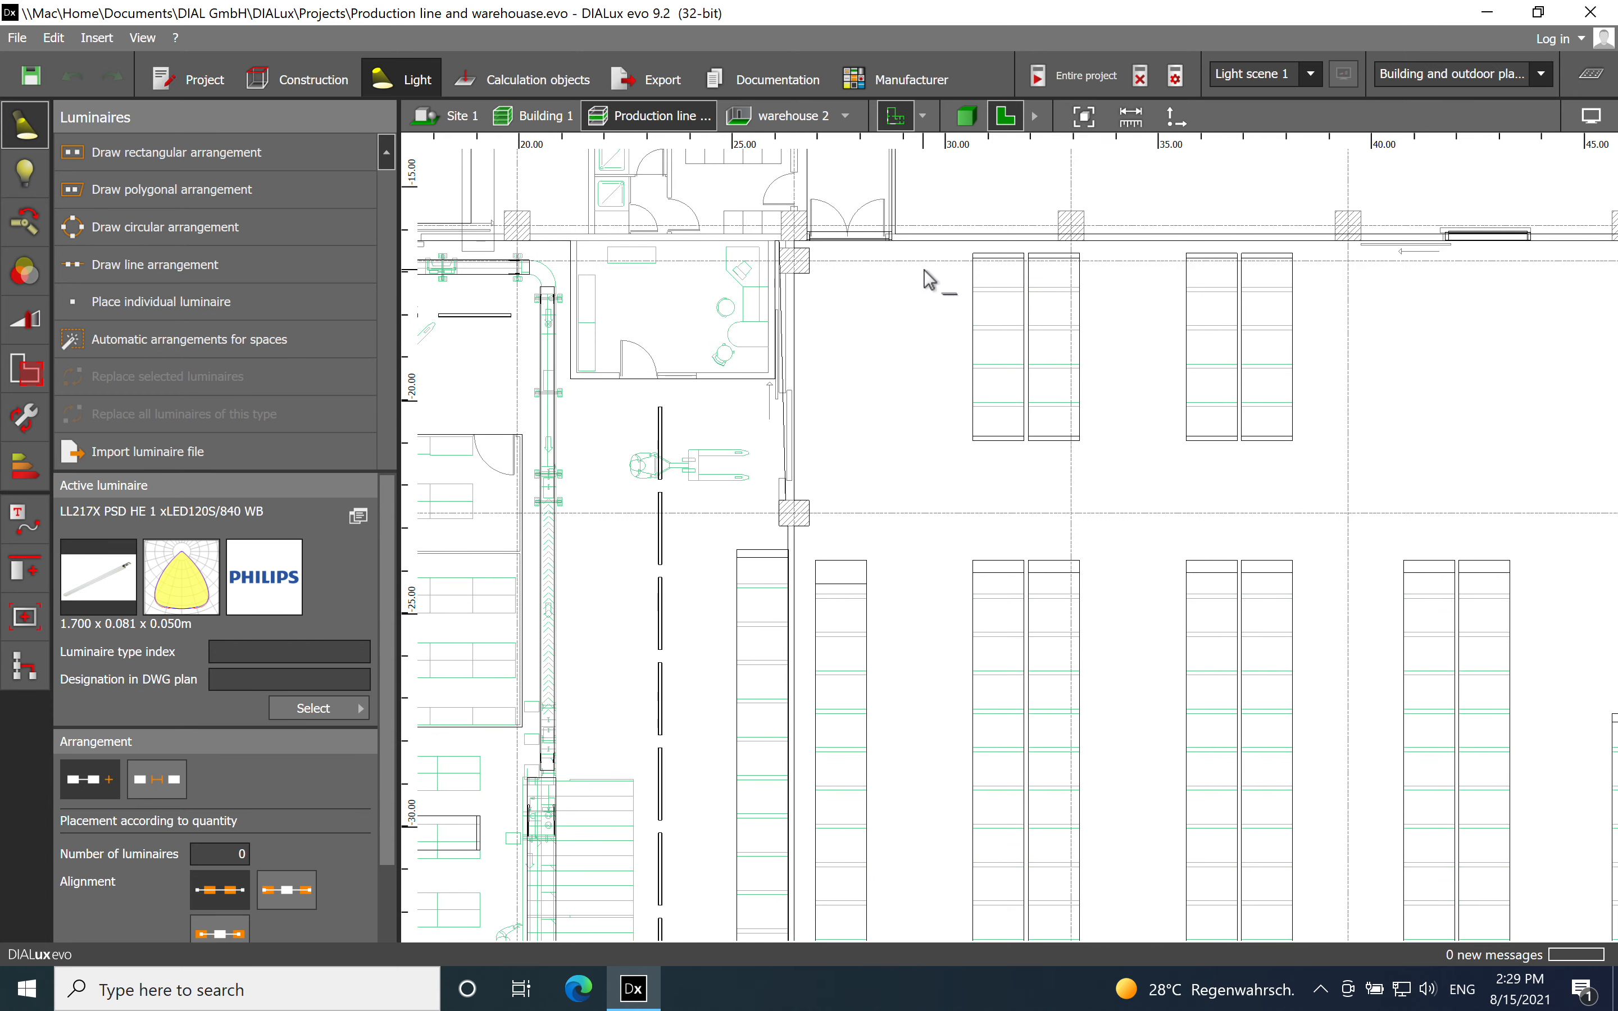
pyautogui.click(911, 262)
pyautogui.scroll(-2, 936, 502)
pyautogui.scroll(5, 936, 542)
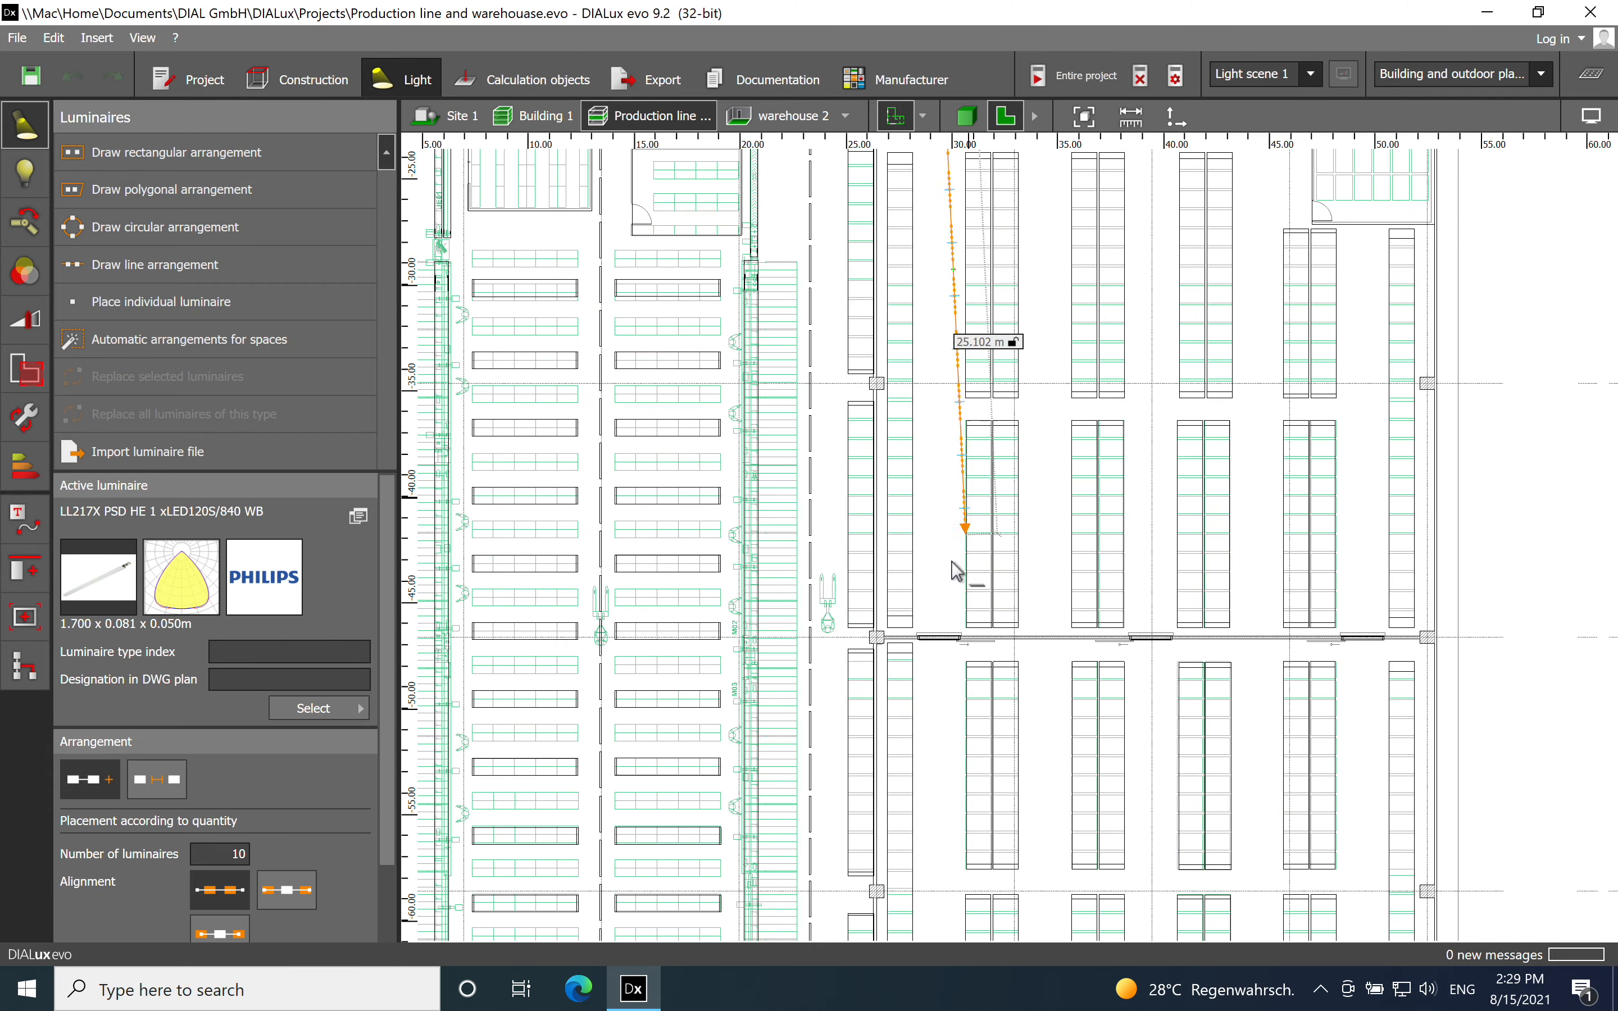
pyautogui.scroll(1, 945, 607)
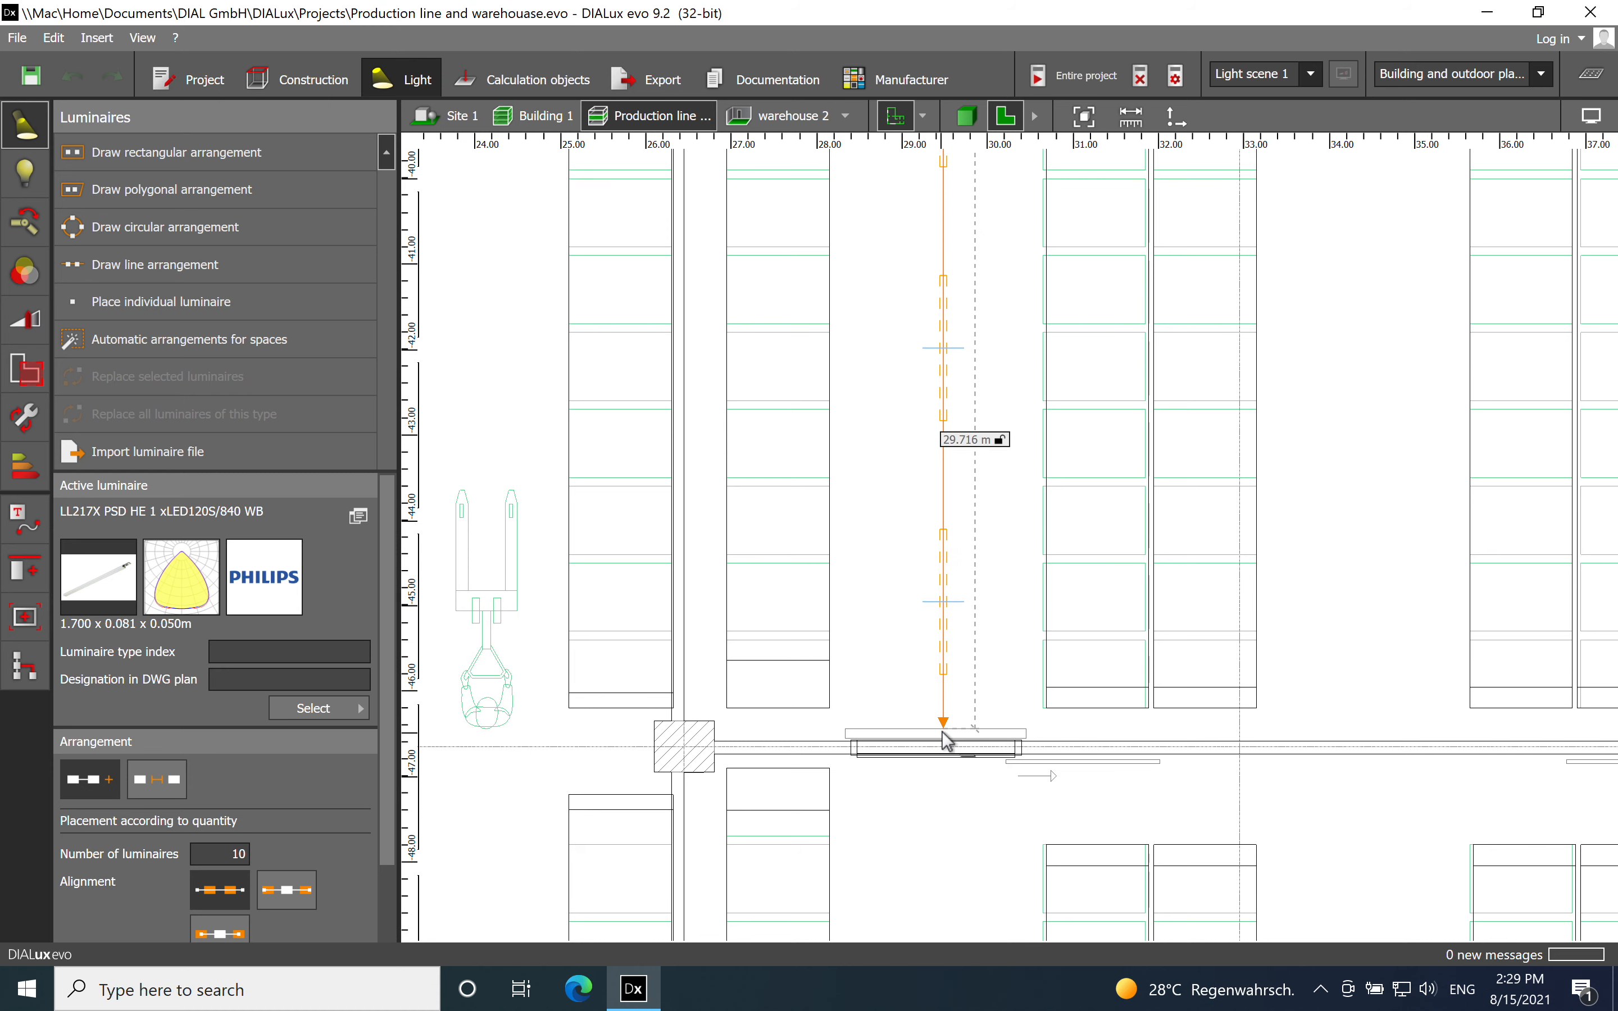
pyautogui.click(944, 727)
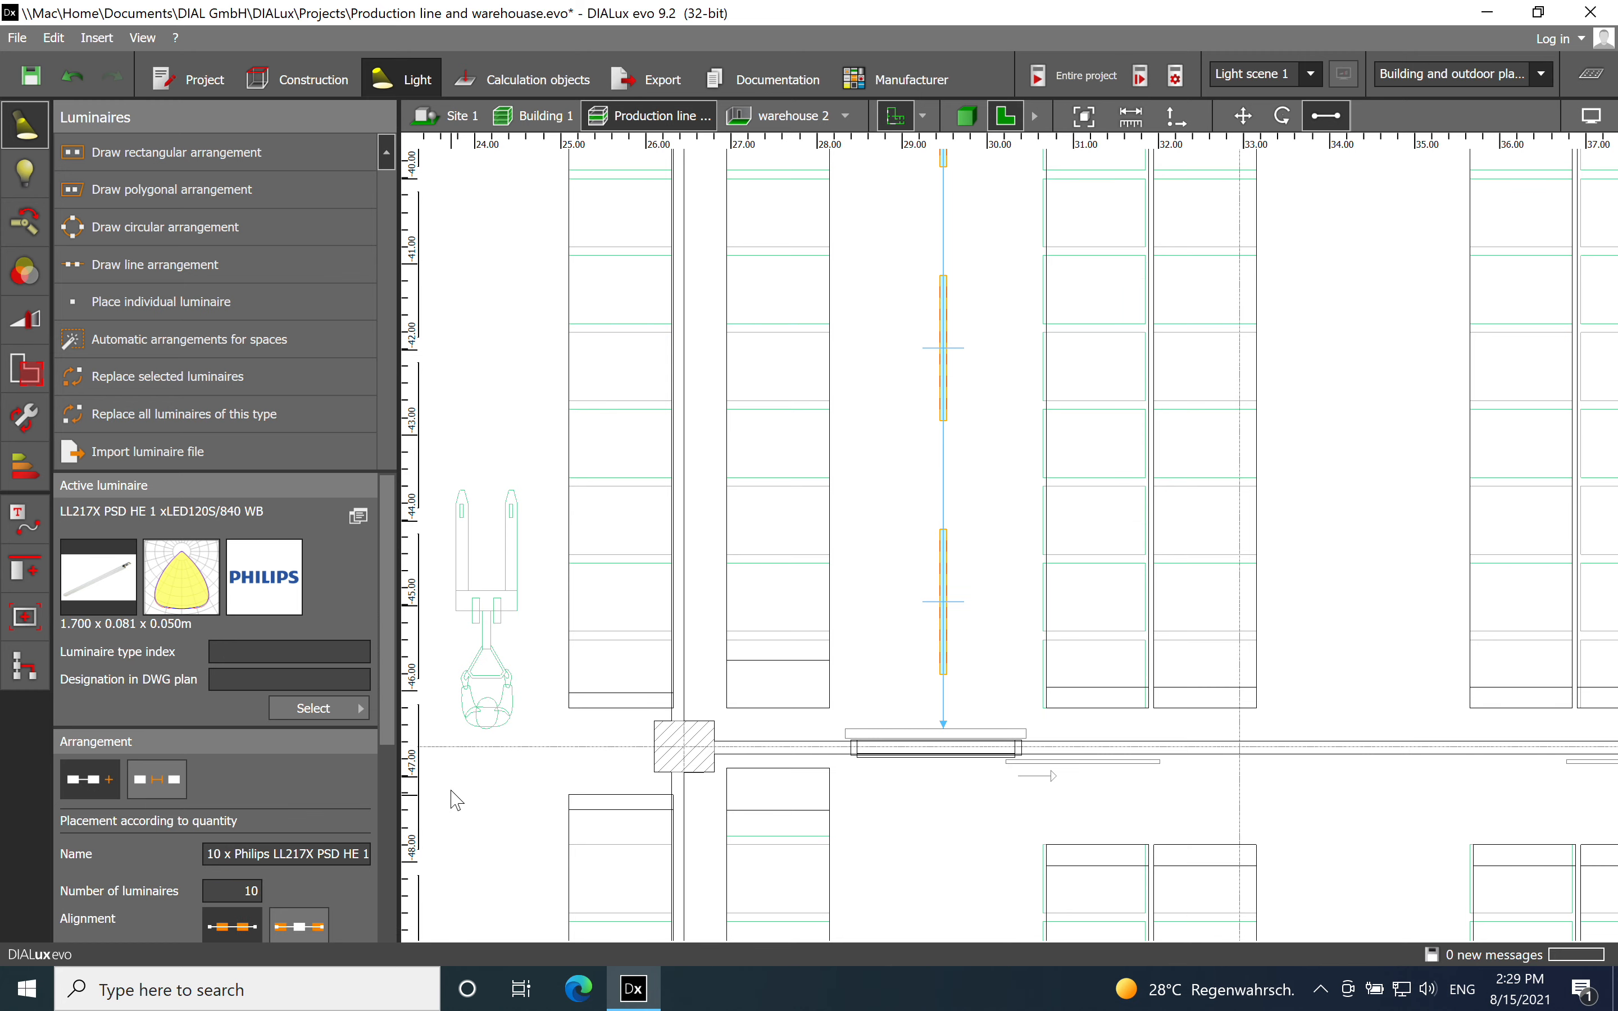
# Move the new luminaire line slightly sideways so it is centred between the racks of the first aisle.
pyautogui.scroll(3, 1037, 542)
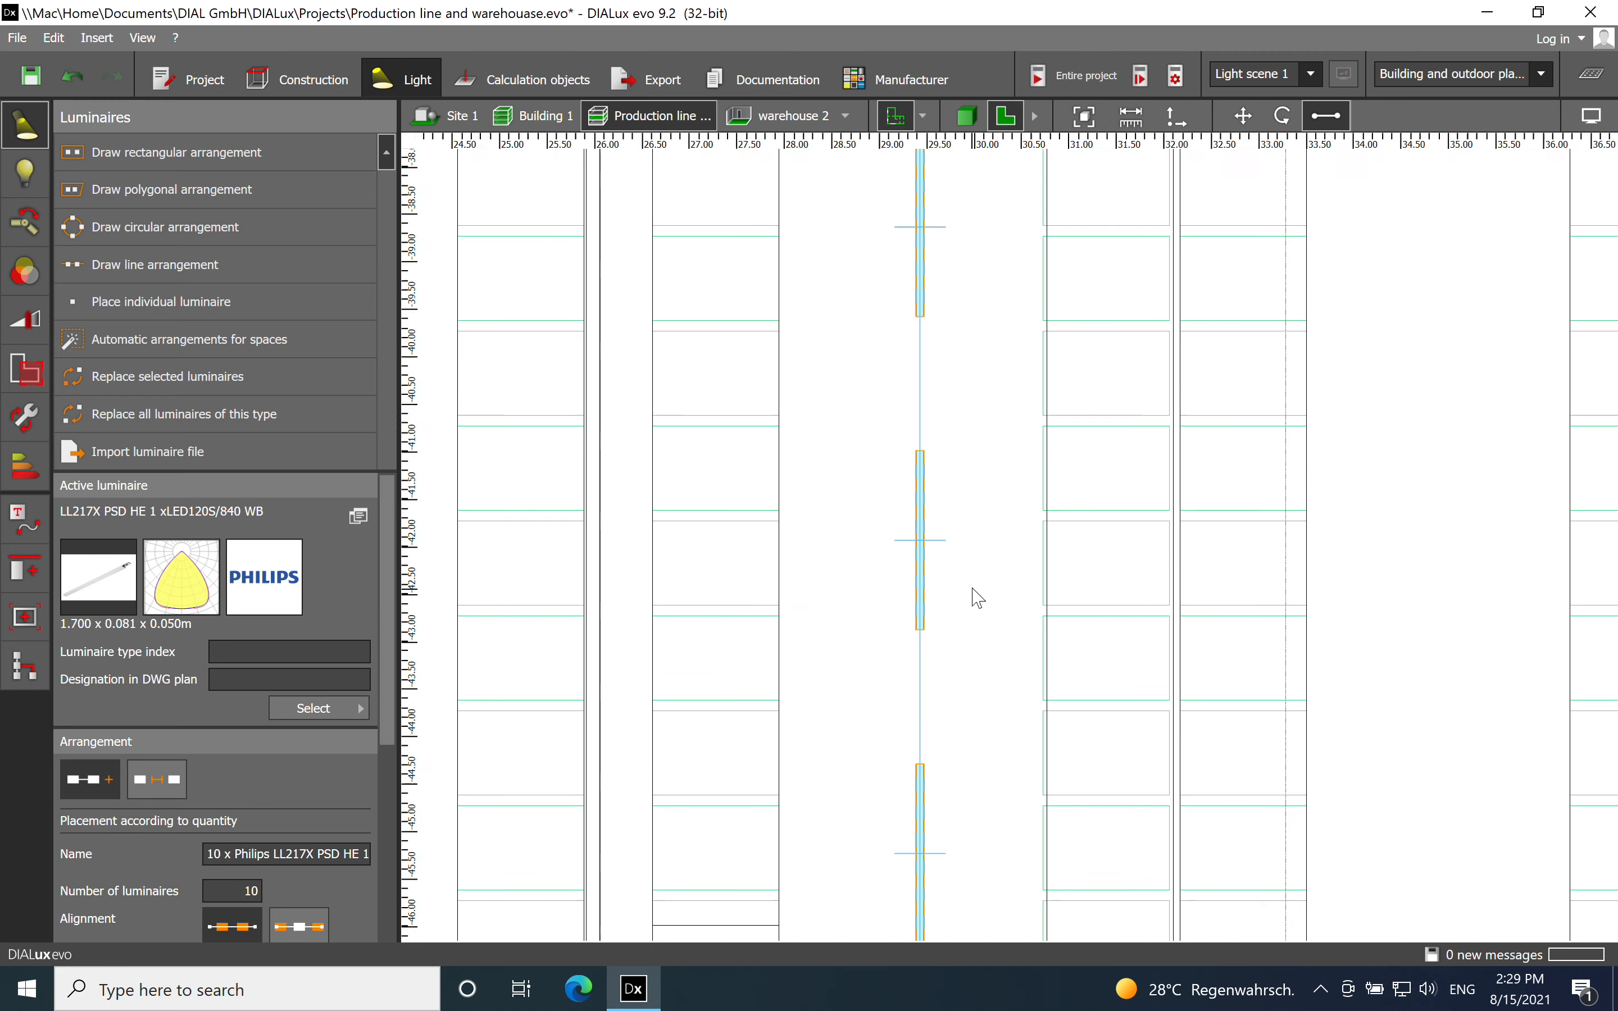
pyautogui.rightClick(913, 537)
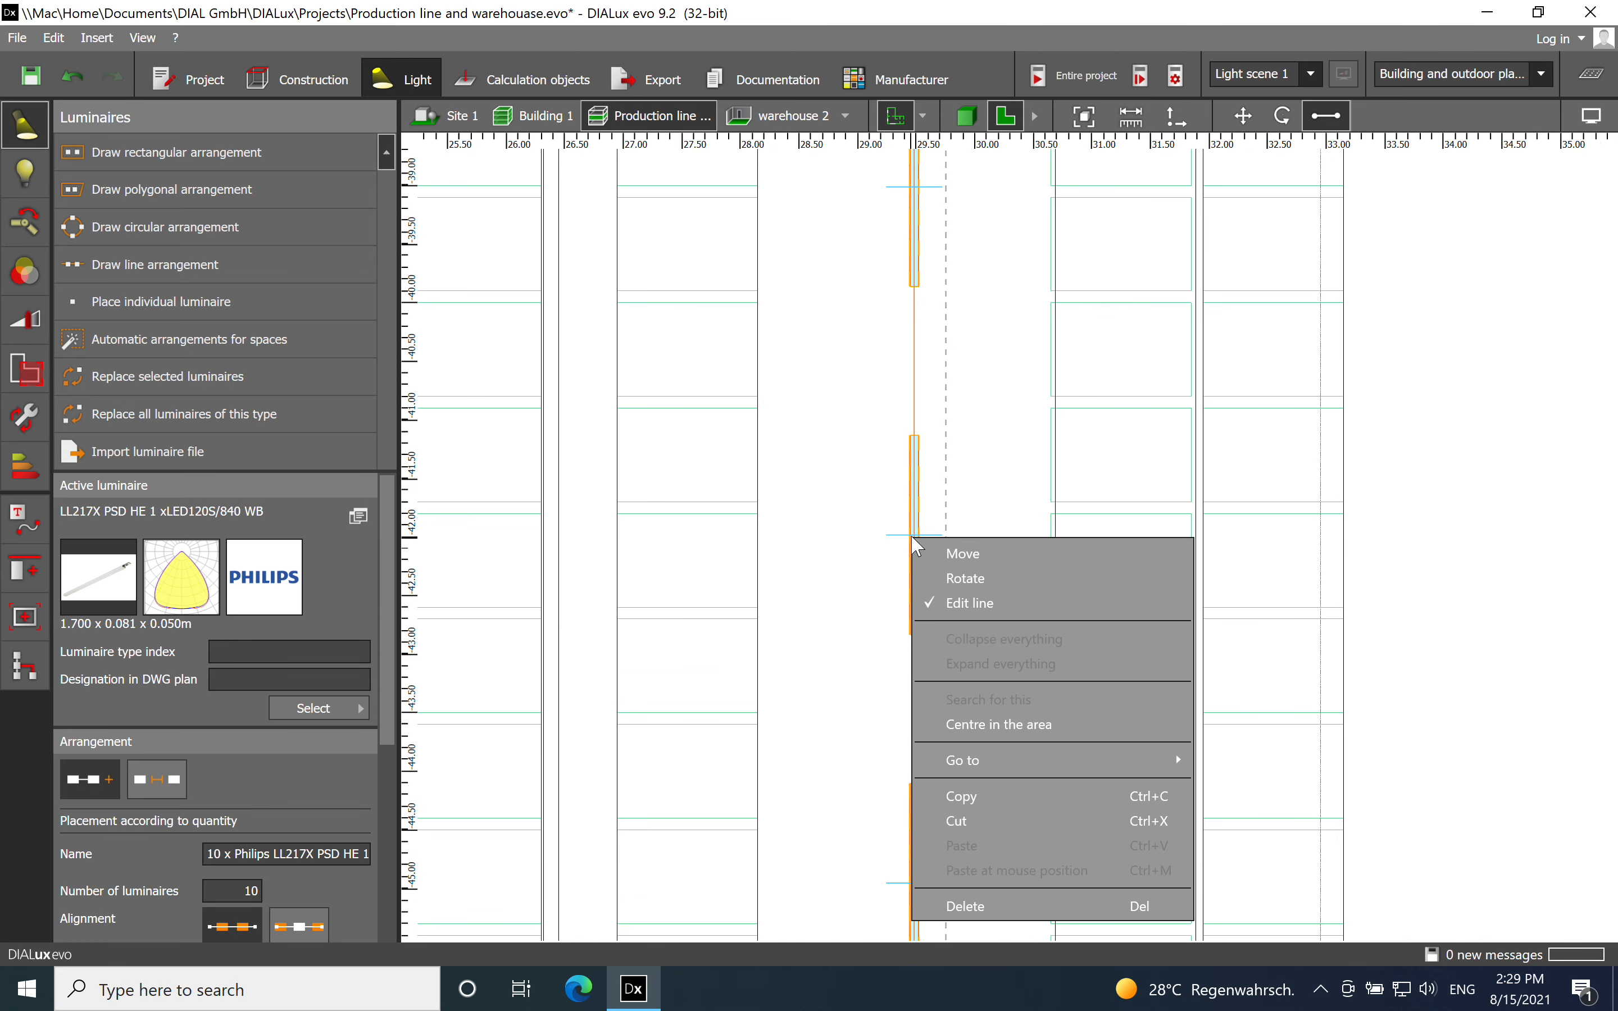
pyautogui.click(936, 559)
pyautogui.scroll(-5, 898, 697)
pyautogui.scroll(4, 882, 366)
pyautogui.scroll(3, 903, 482)
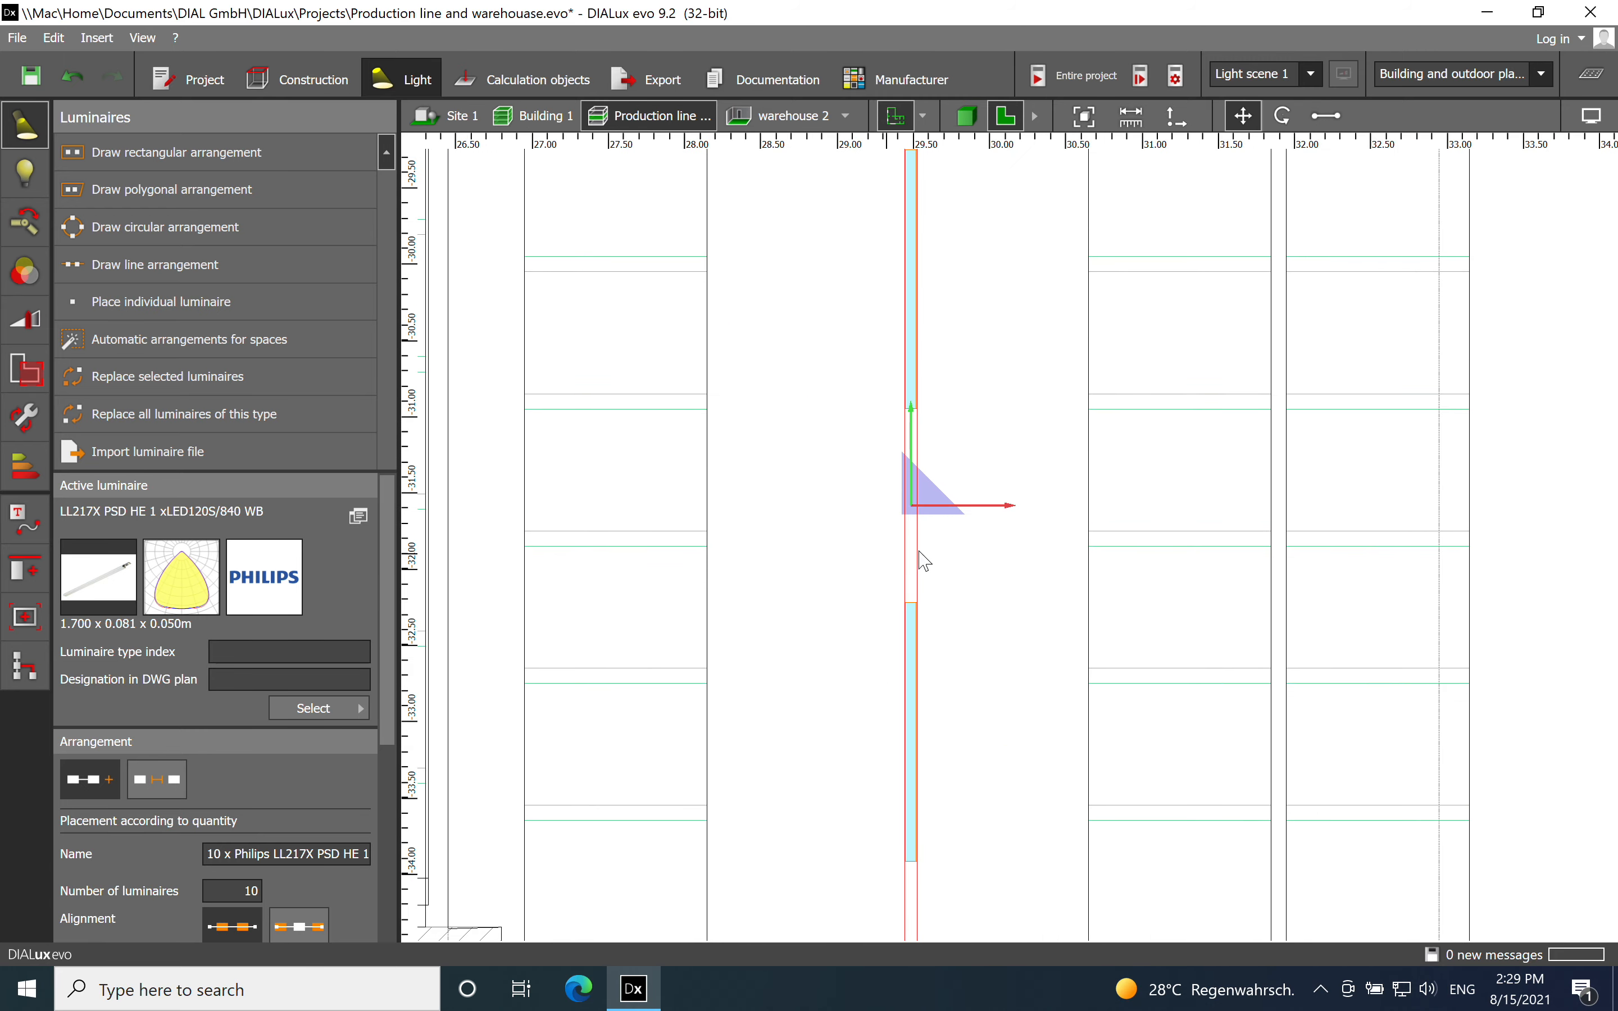
pyautogui.moveTo(909, 493); pyautogui.dragTo(914, 512)
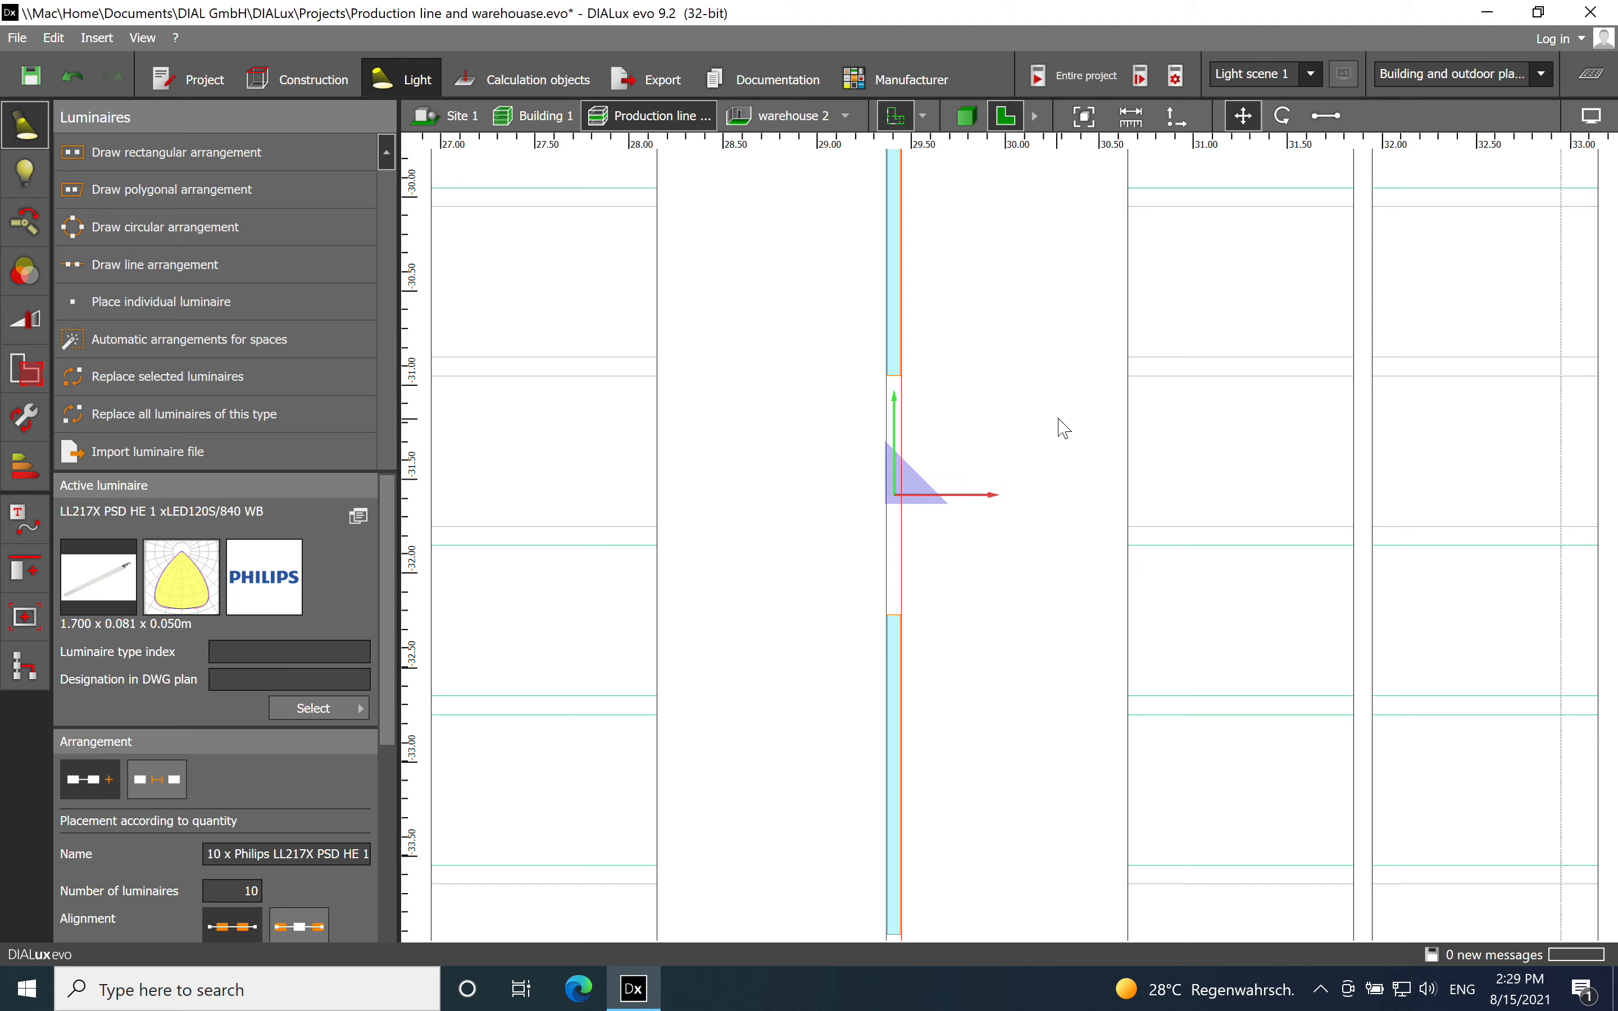
pyautogui.click(812, 565)
# Draw a second 10-luminaire line down the middle of warehouse 1's second aisle, ending at the partition wall.
pyautogui.scroll(-3, 813, 565)
pyautogui.scroll(-3, 796, 562)
pyautogui.scroll(-2, 943, 583)
pyautogui.scroll(-2, 963, 441)
pyautogui.moveTo(963, 355); pyautogui.dragTo(953, 428, button='middle')
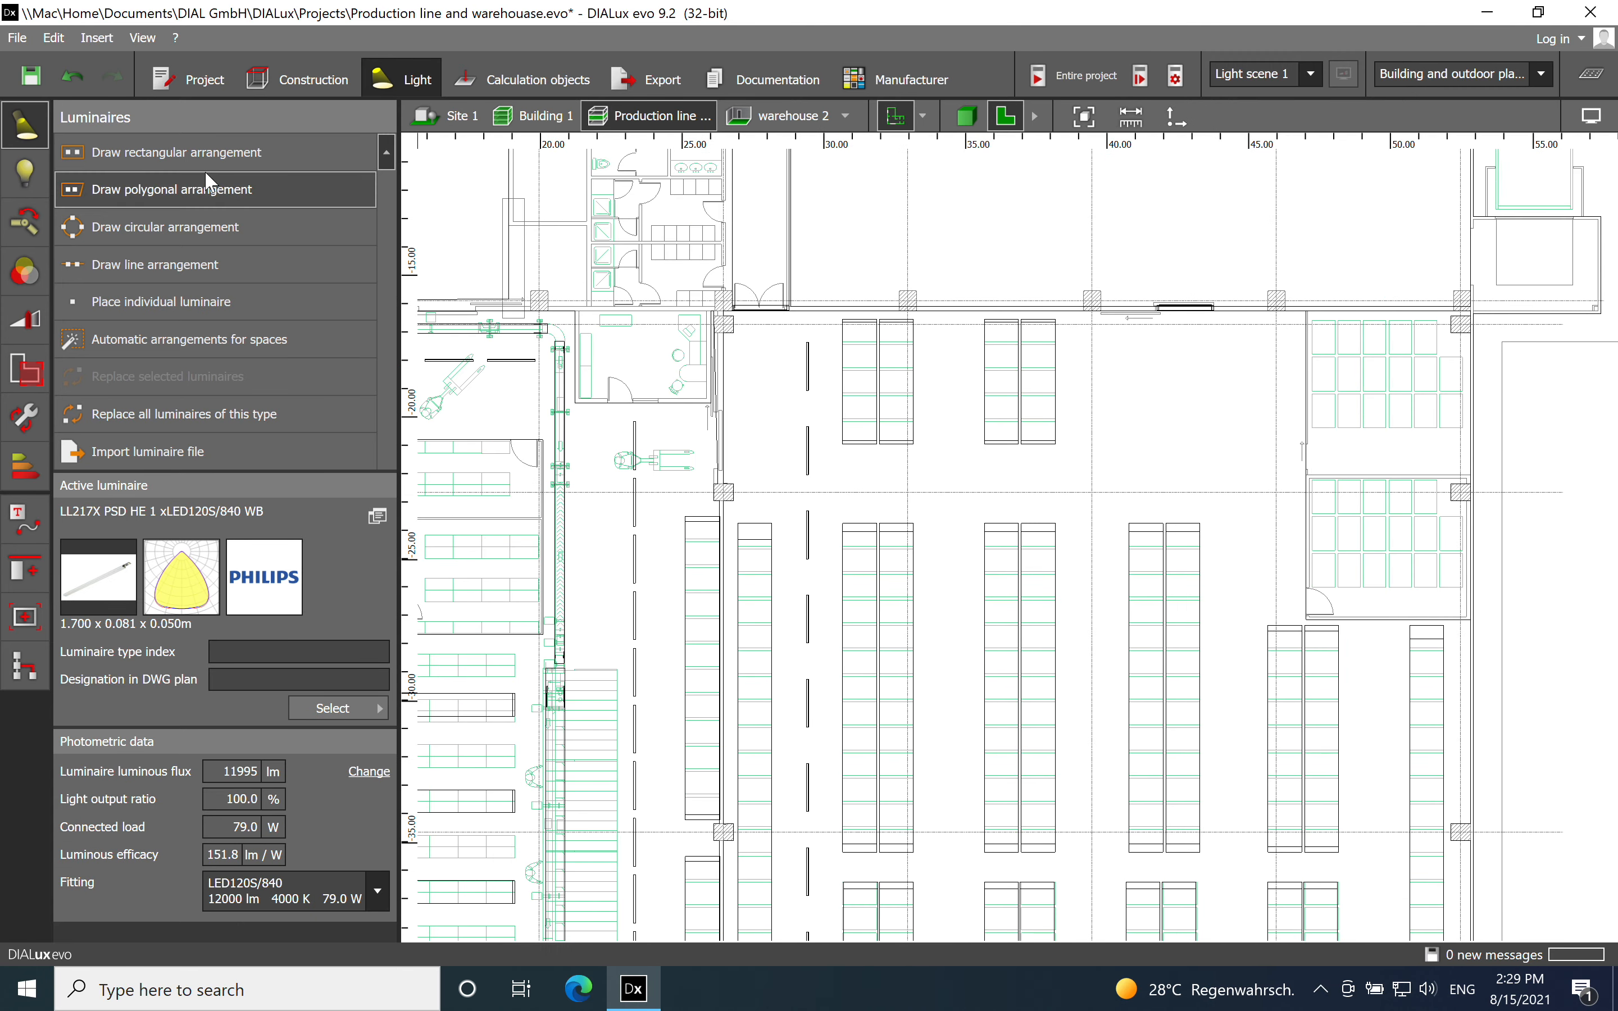
pyautogui.click(230, 261)
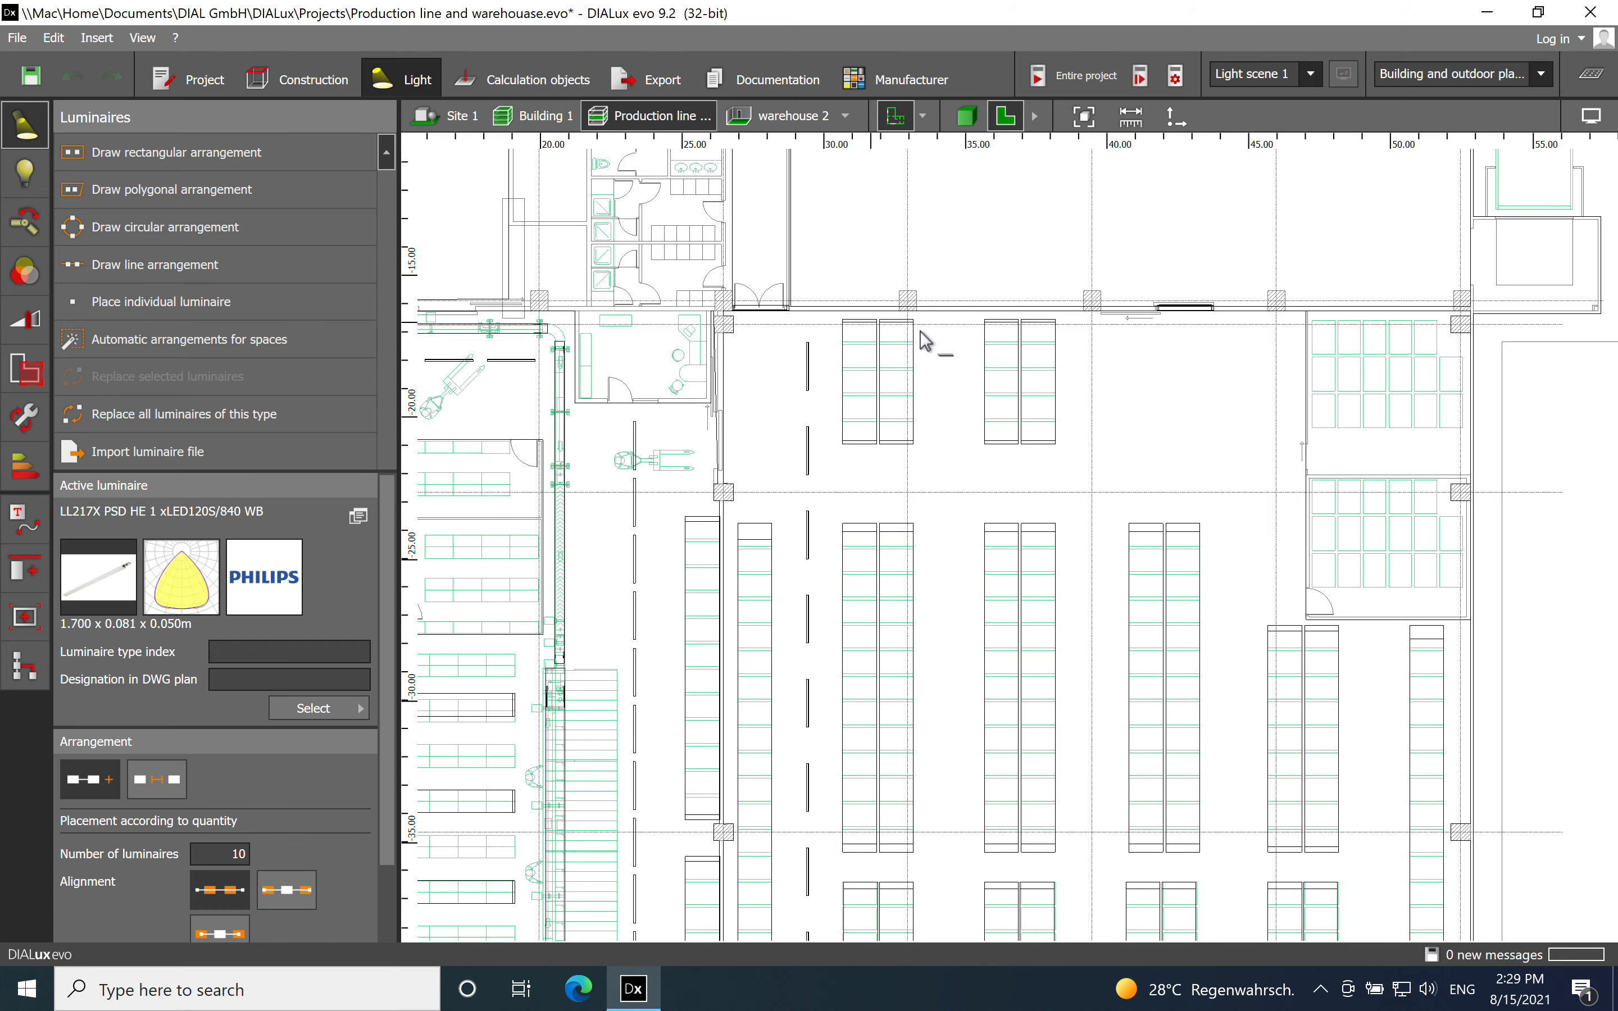
pyautogui.scroll(5, 936, 331)
pyautogui.scroll(4, 955, 324)
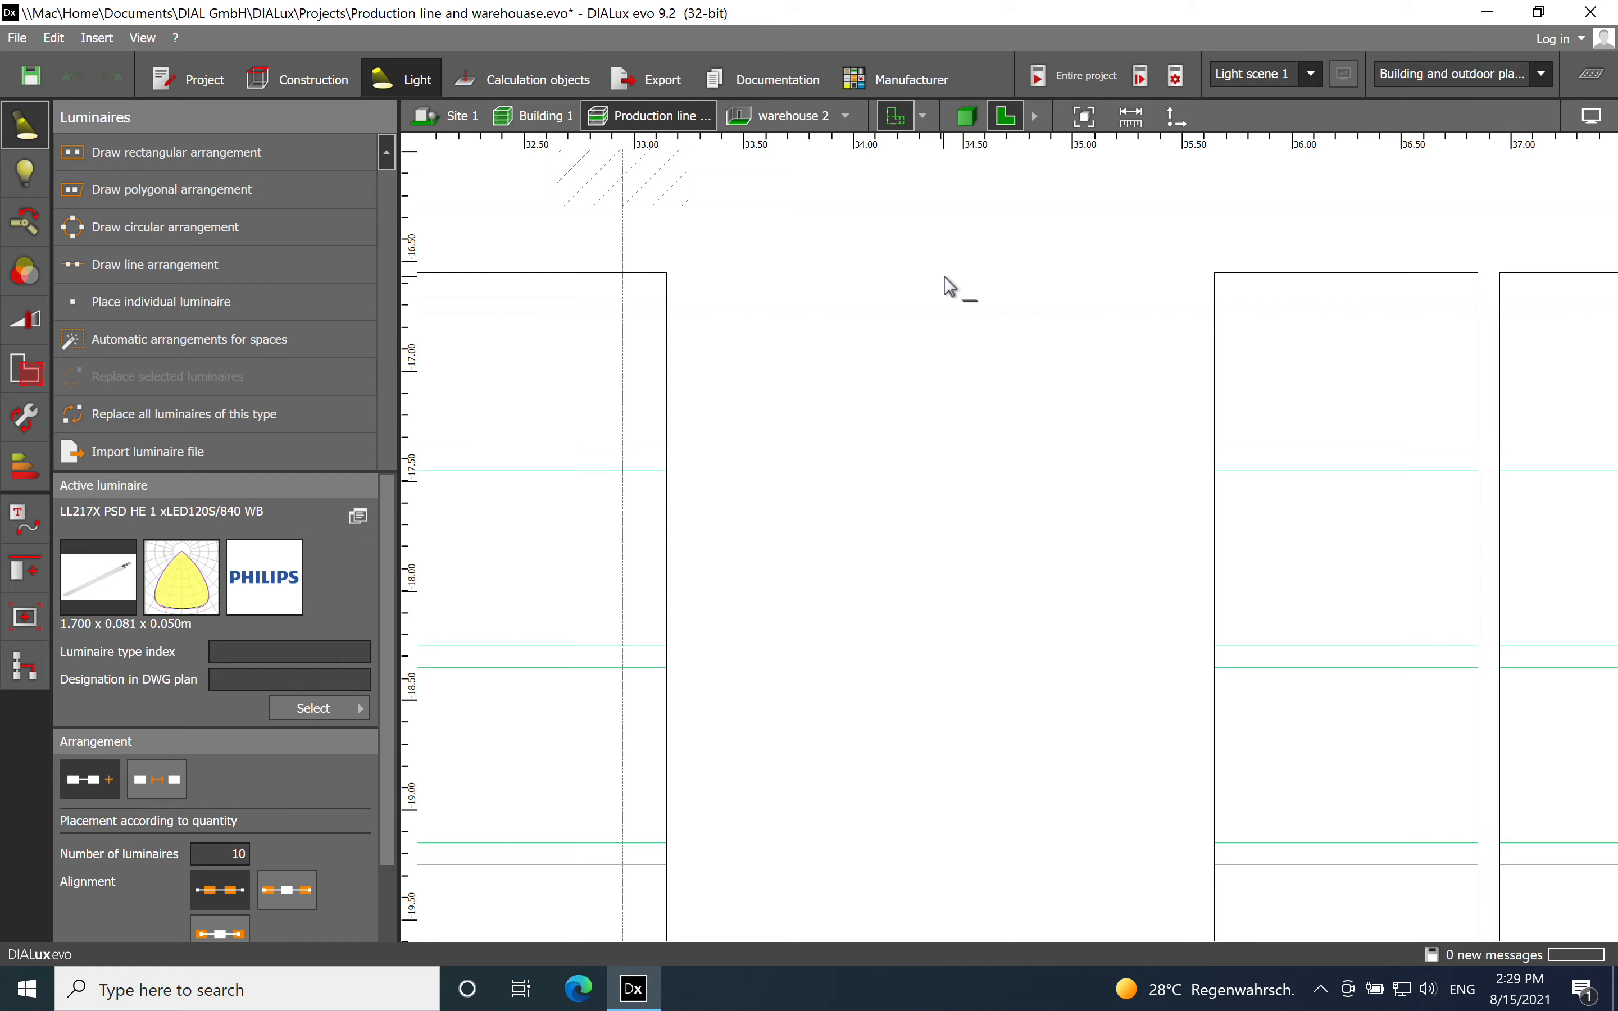
pyautogui.click(929, 283)
pyautogui.scroll(-6, 851, 275)
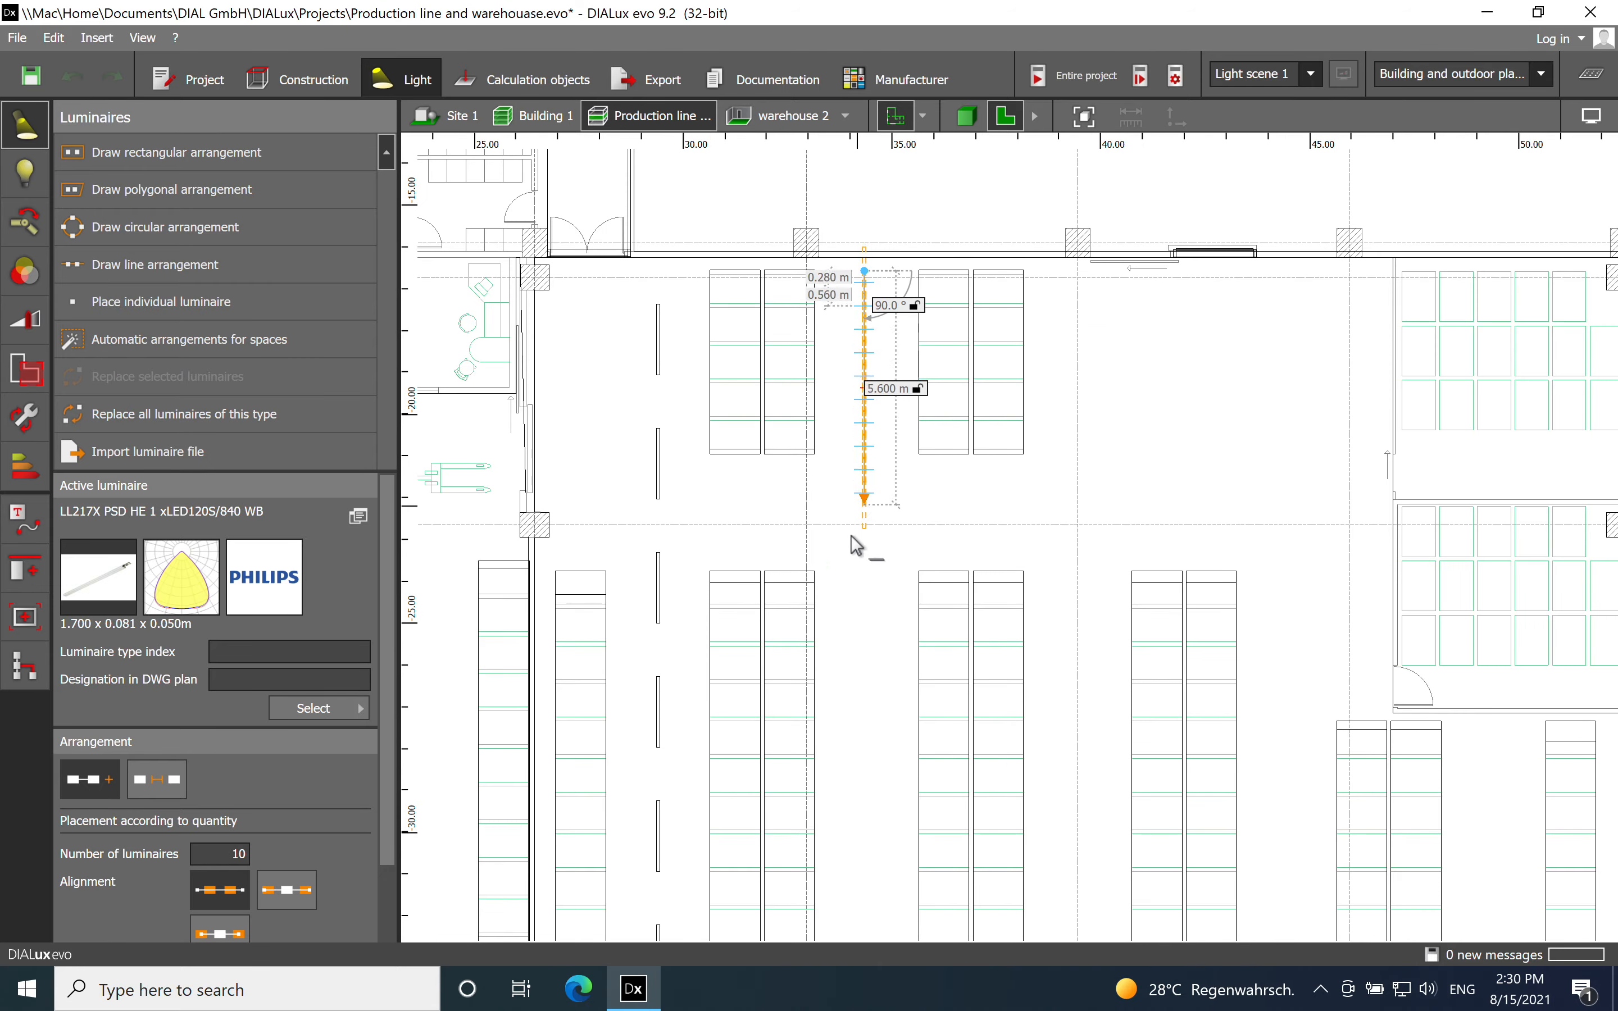
pyautogui.scroll(-3, 896, 538)
pyautogui.scroll(6, 889, 703)
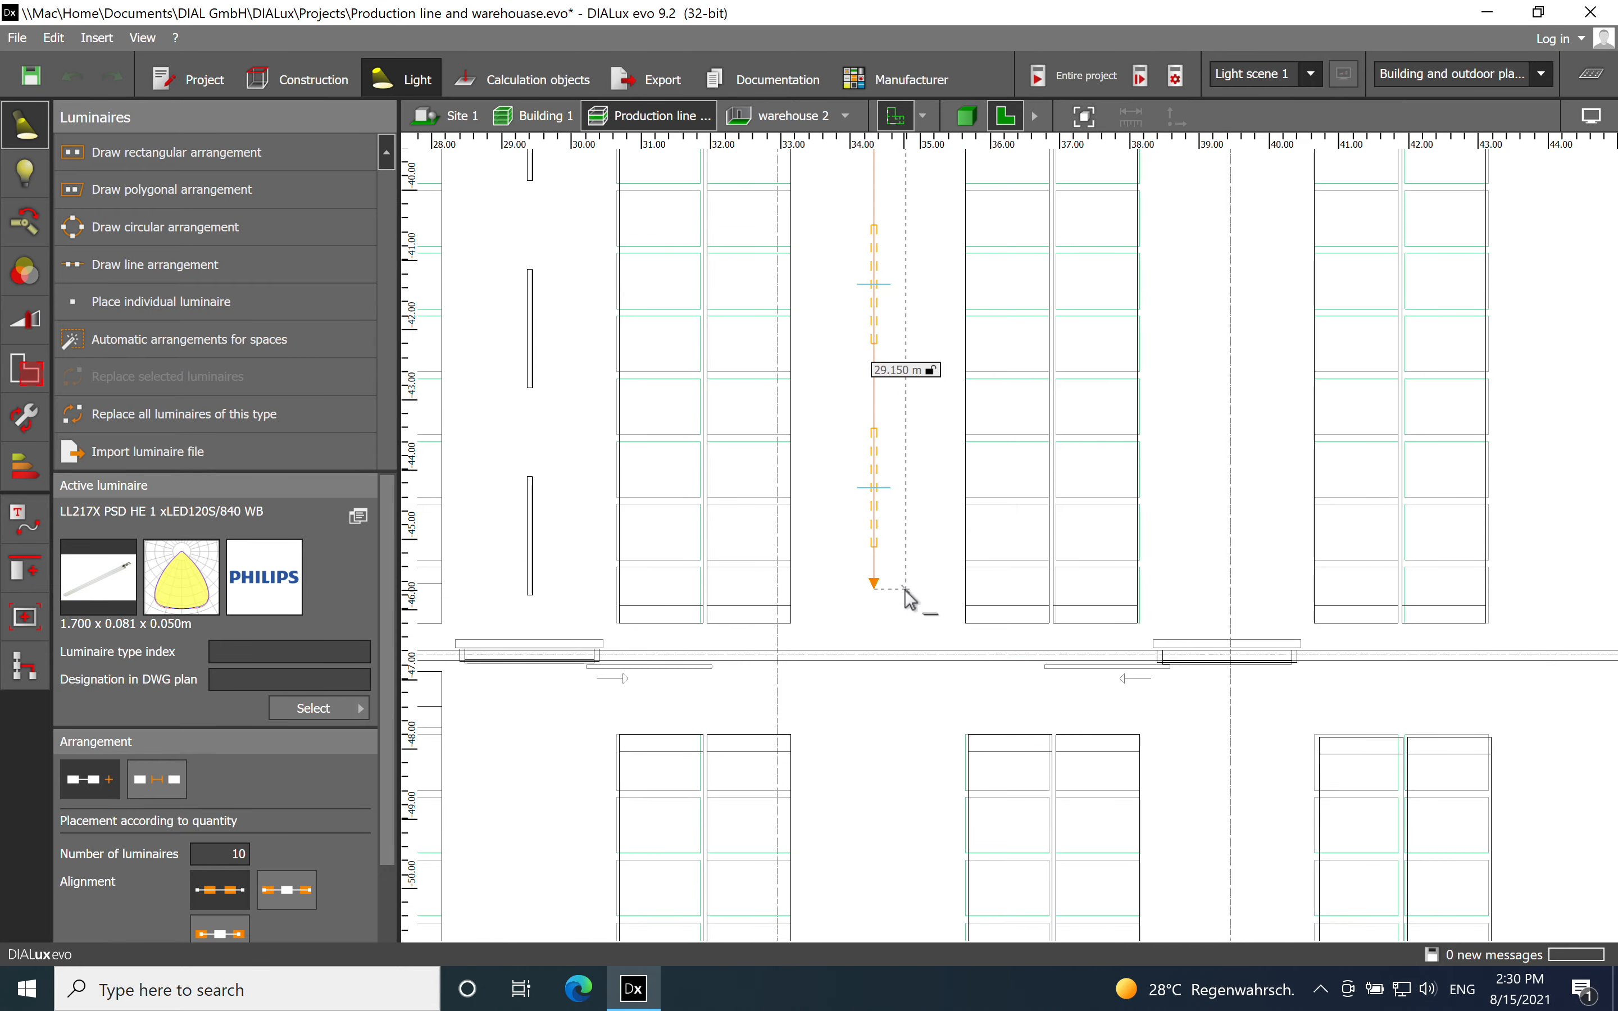
pyautogui.scroll(2, 909, 599)
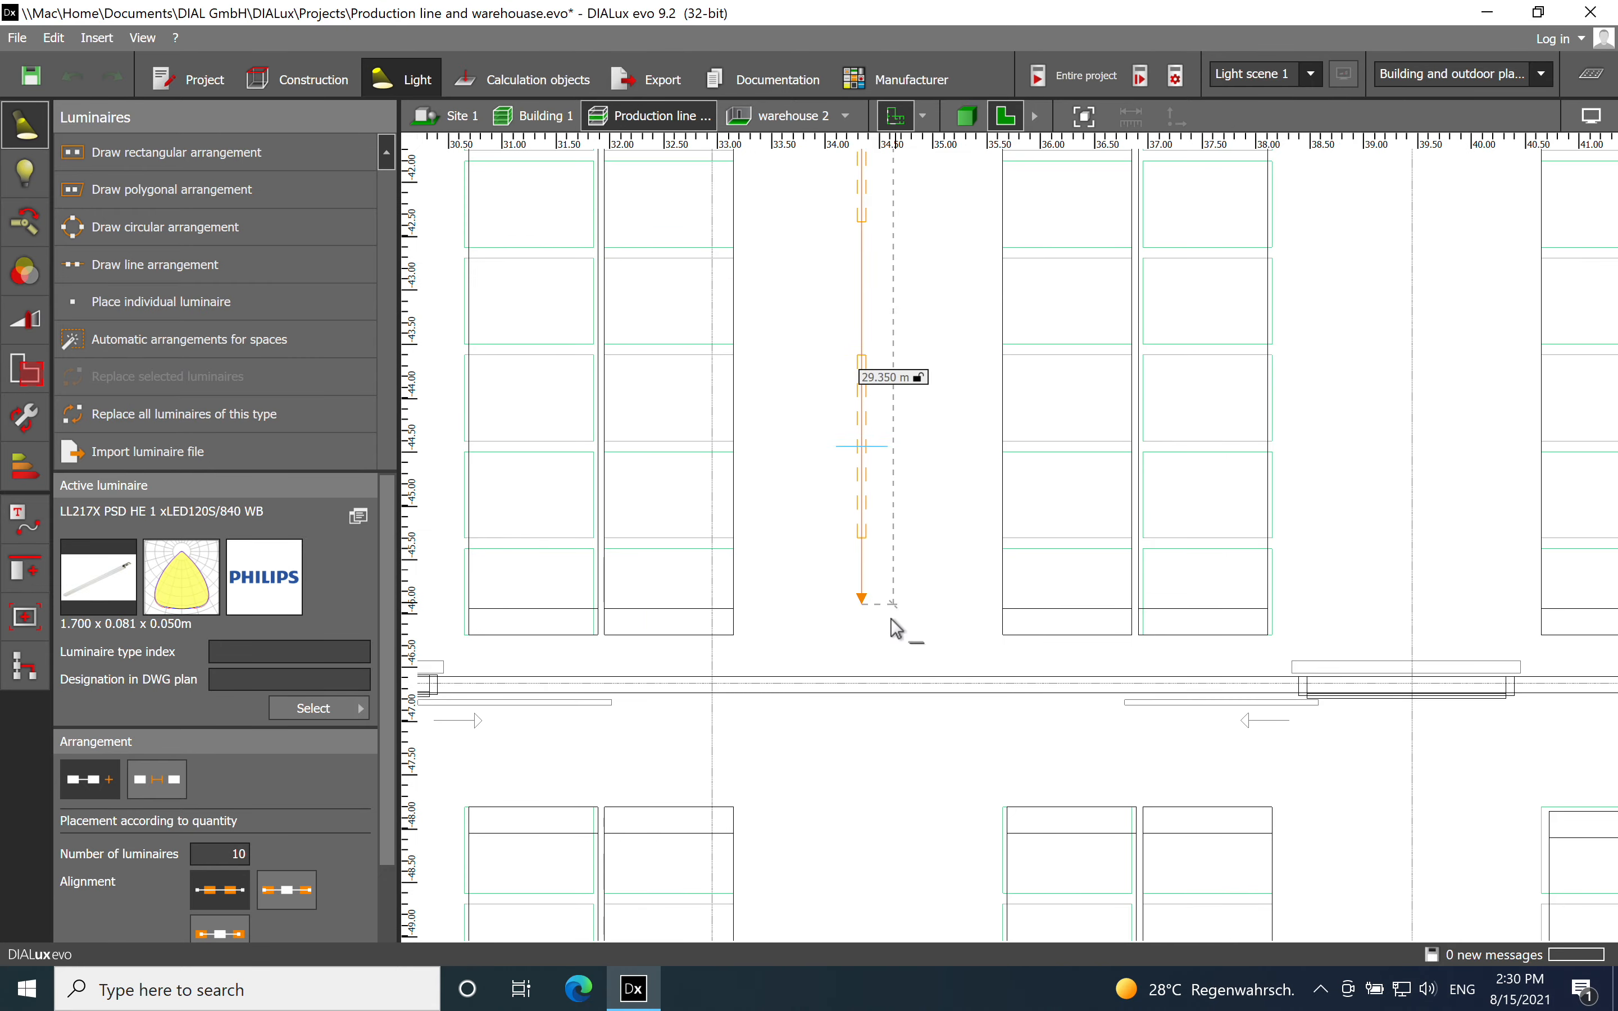
pyautogui.click(862, 677)
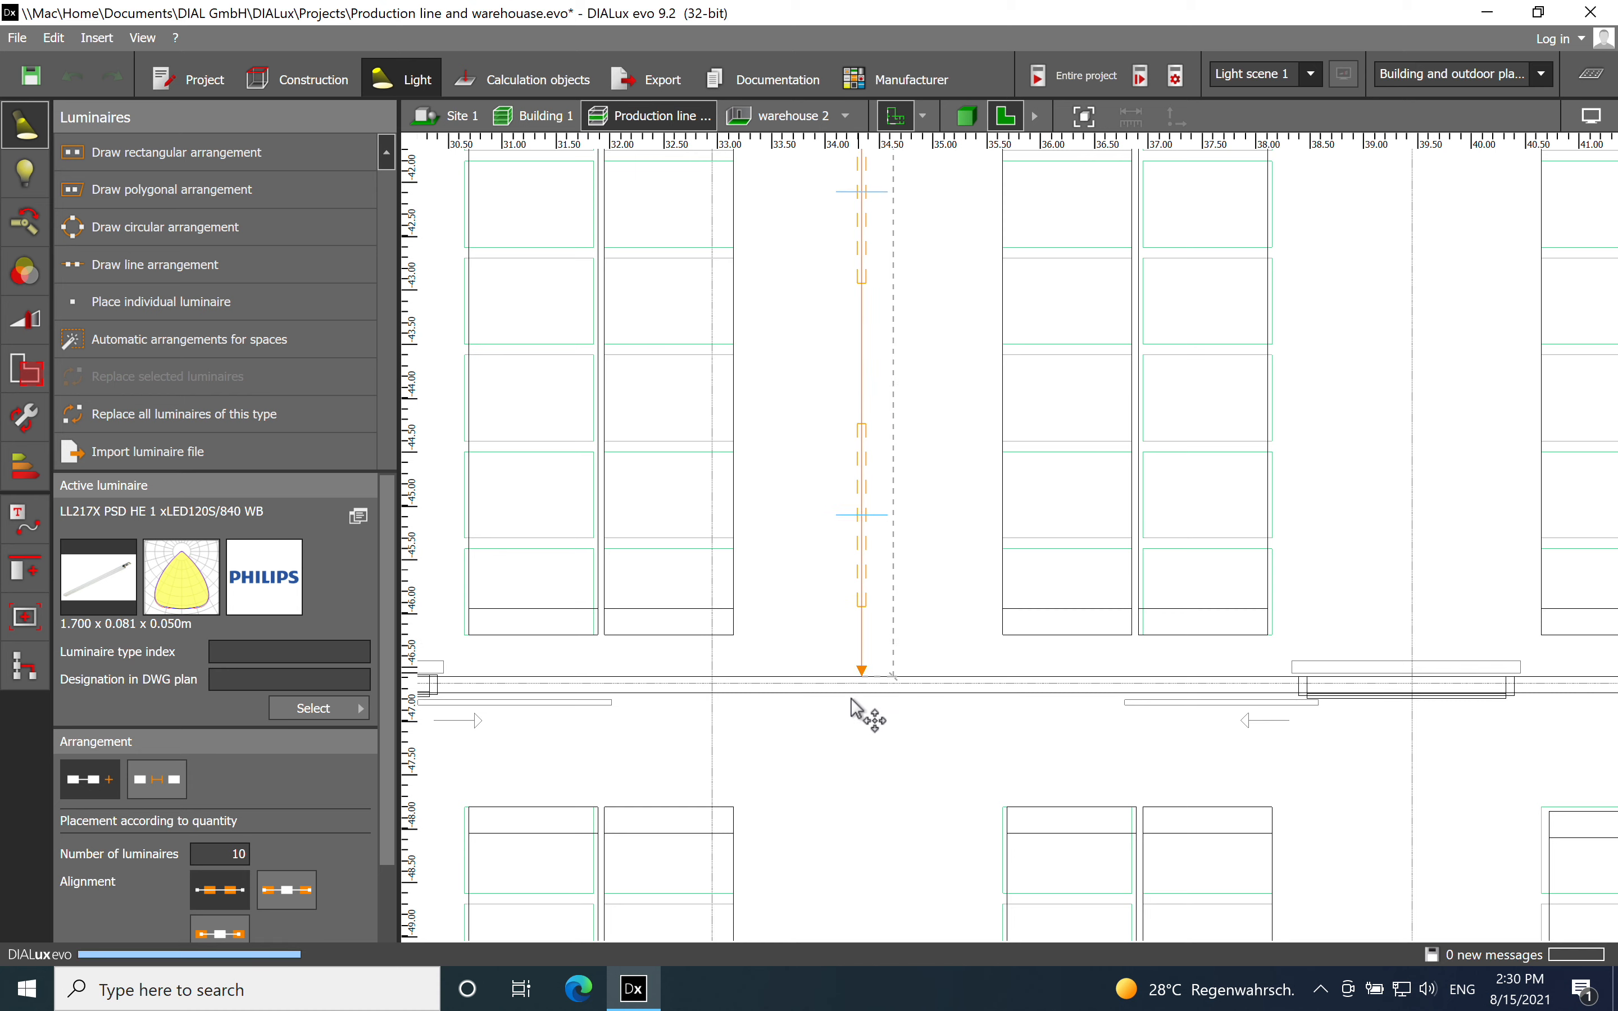
# Draw a third 10-luminaire line along the grid axis in warehouse 1's third aisle, ending at the partition door.
pyautogui.scroll(-5, 849, 696)
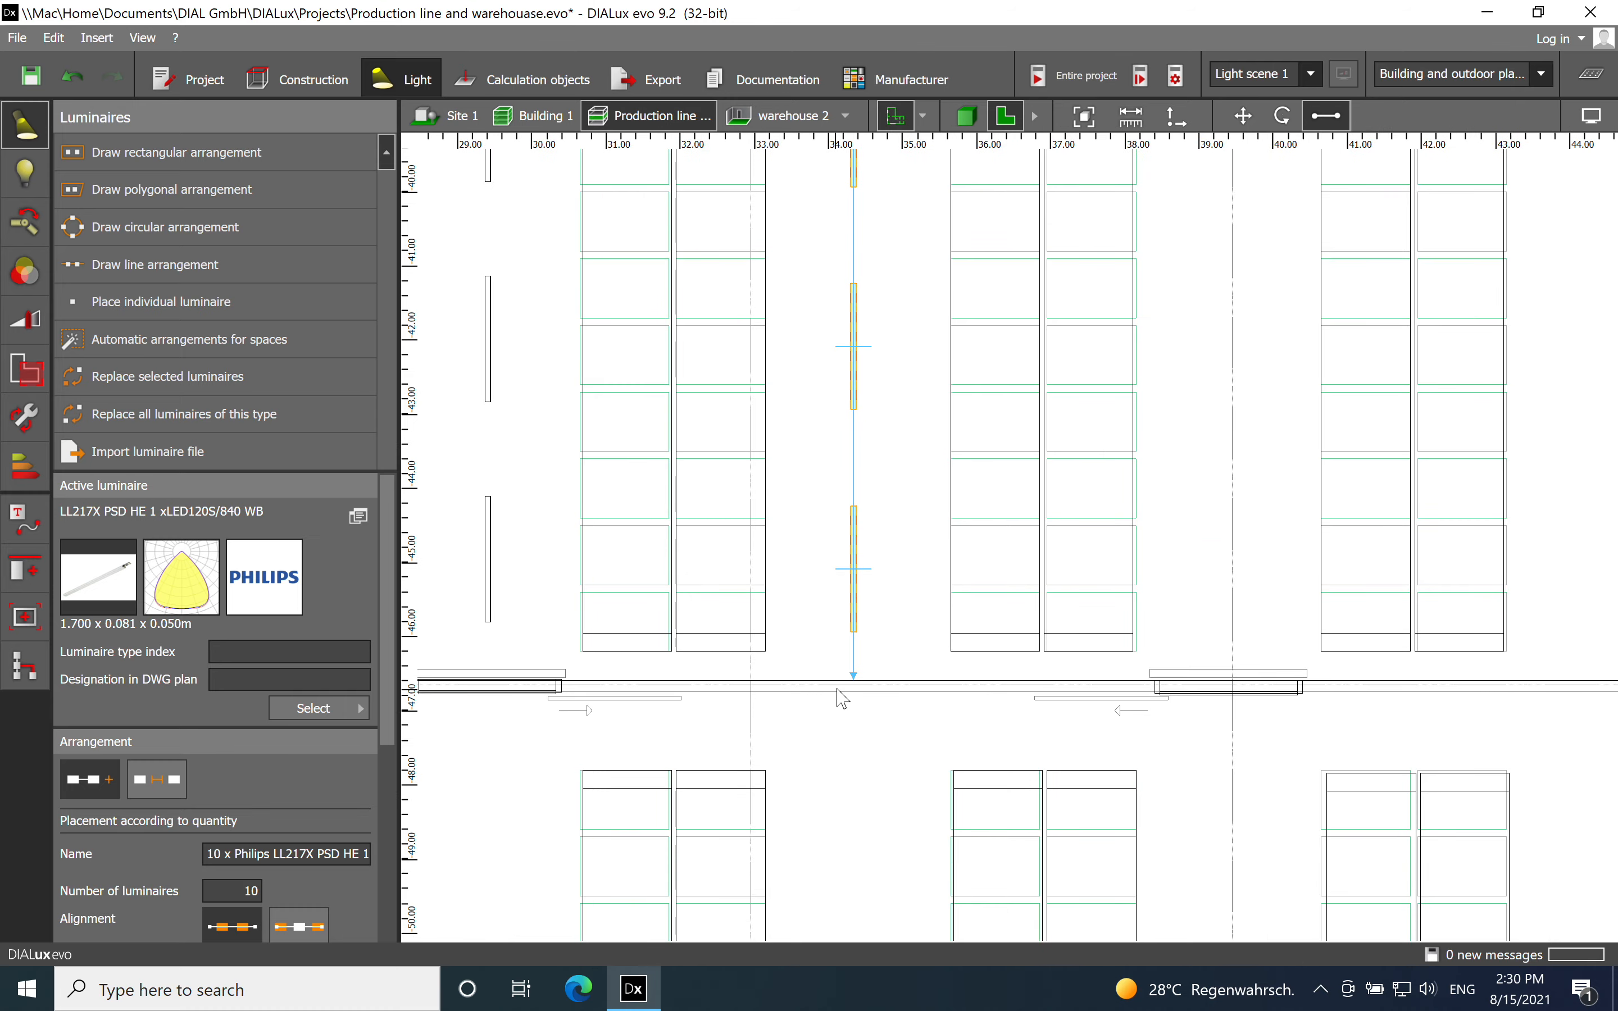
pyautogui.scroll(-1, 940, 420)
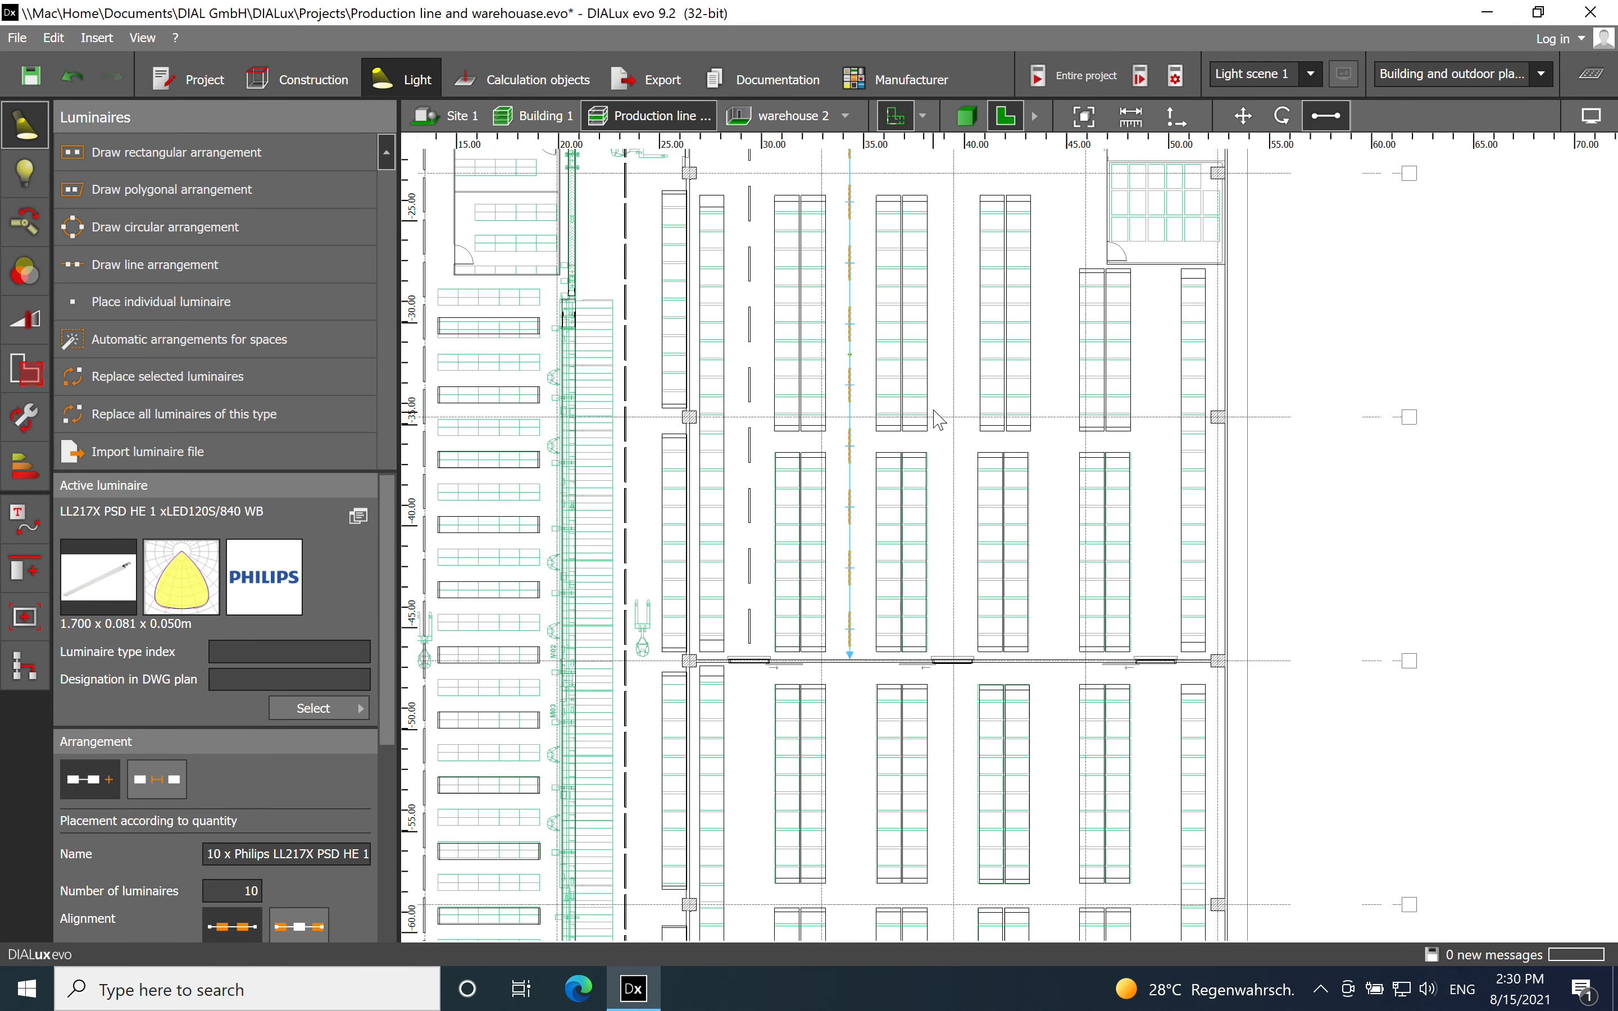
pyautogui.moveTo(953, 288); pyautogui.dragTo(979, 482, button='middle')
pyautogui.click(198, 261)
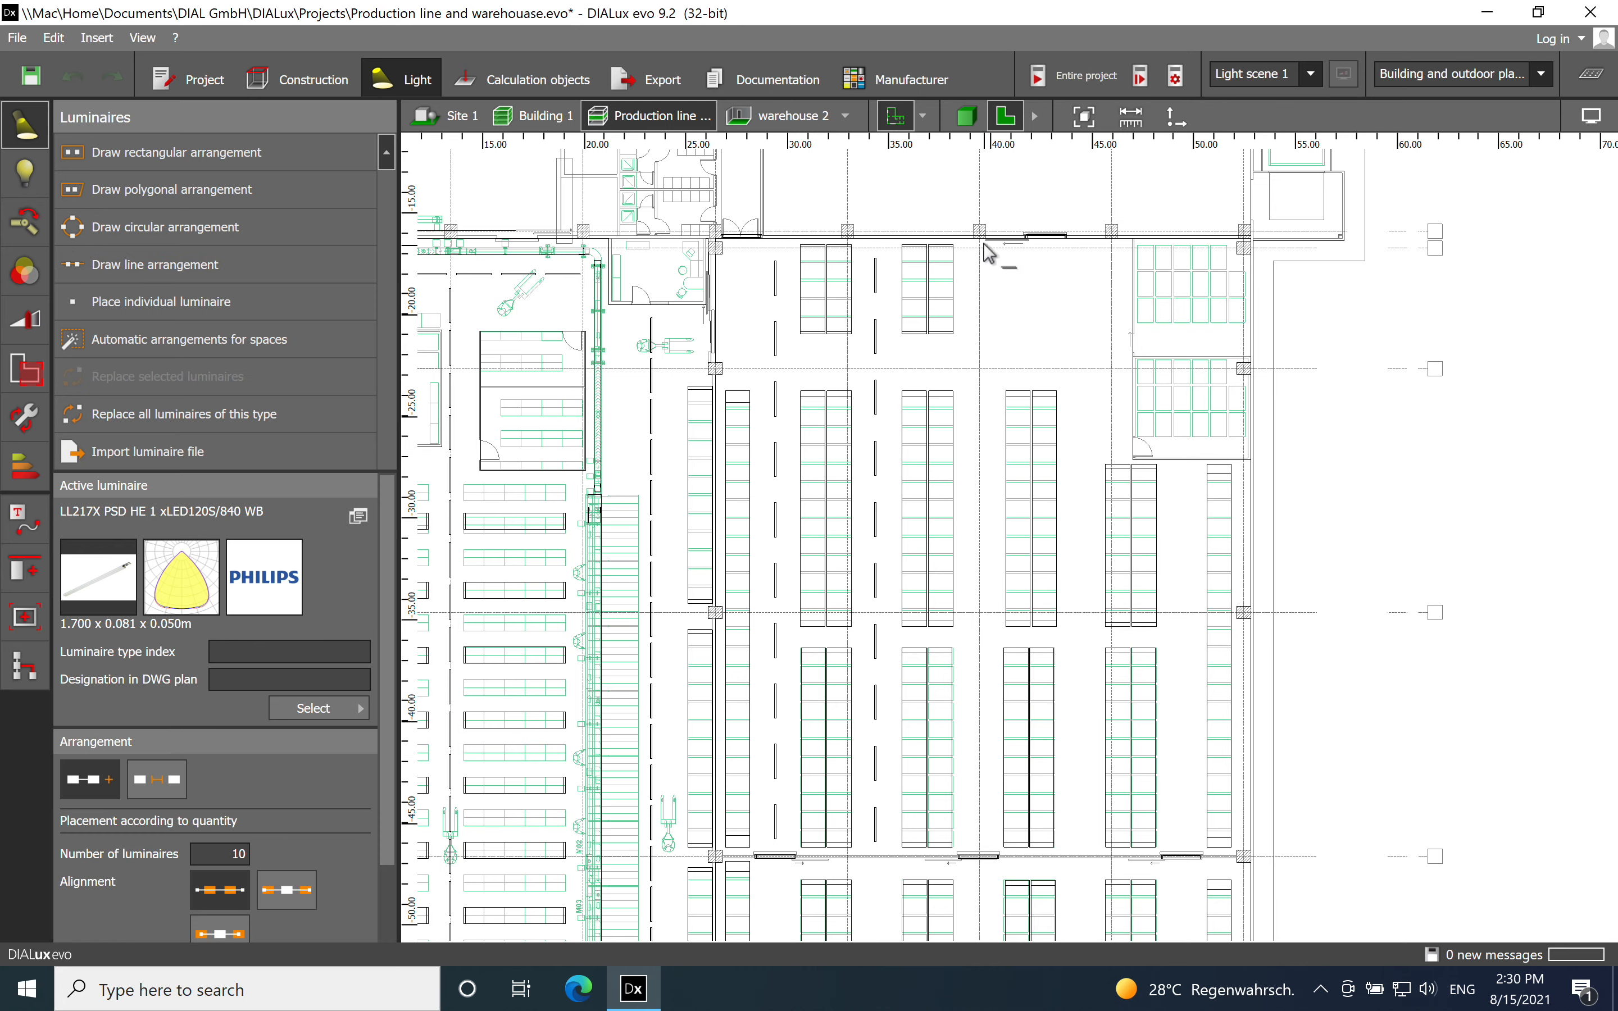
pyautogui.scroll(6, 983, 251)
pyautogui.scroll(2, 987, 251)
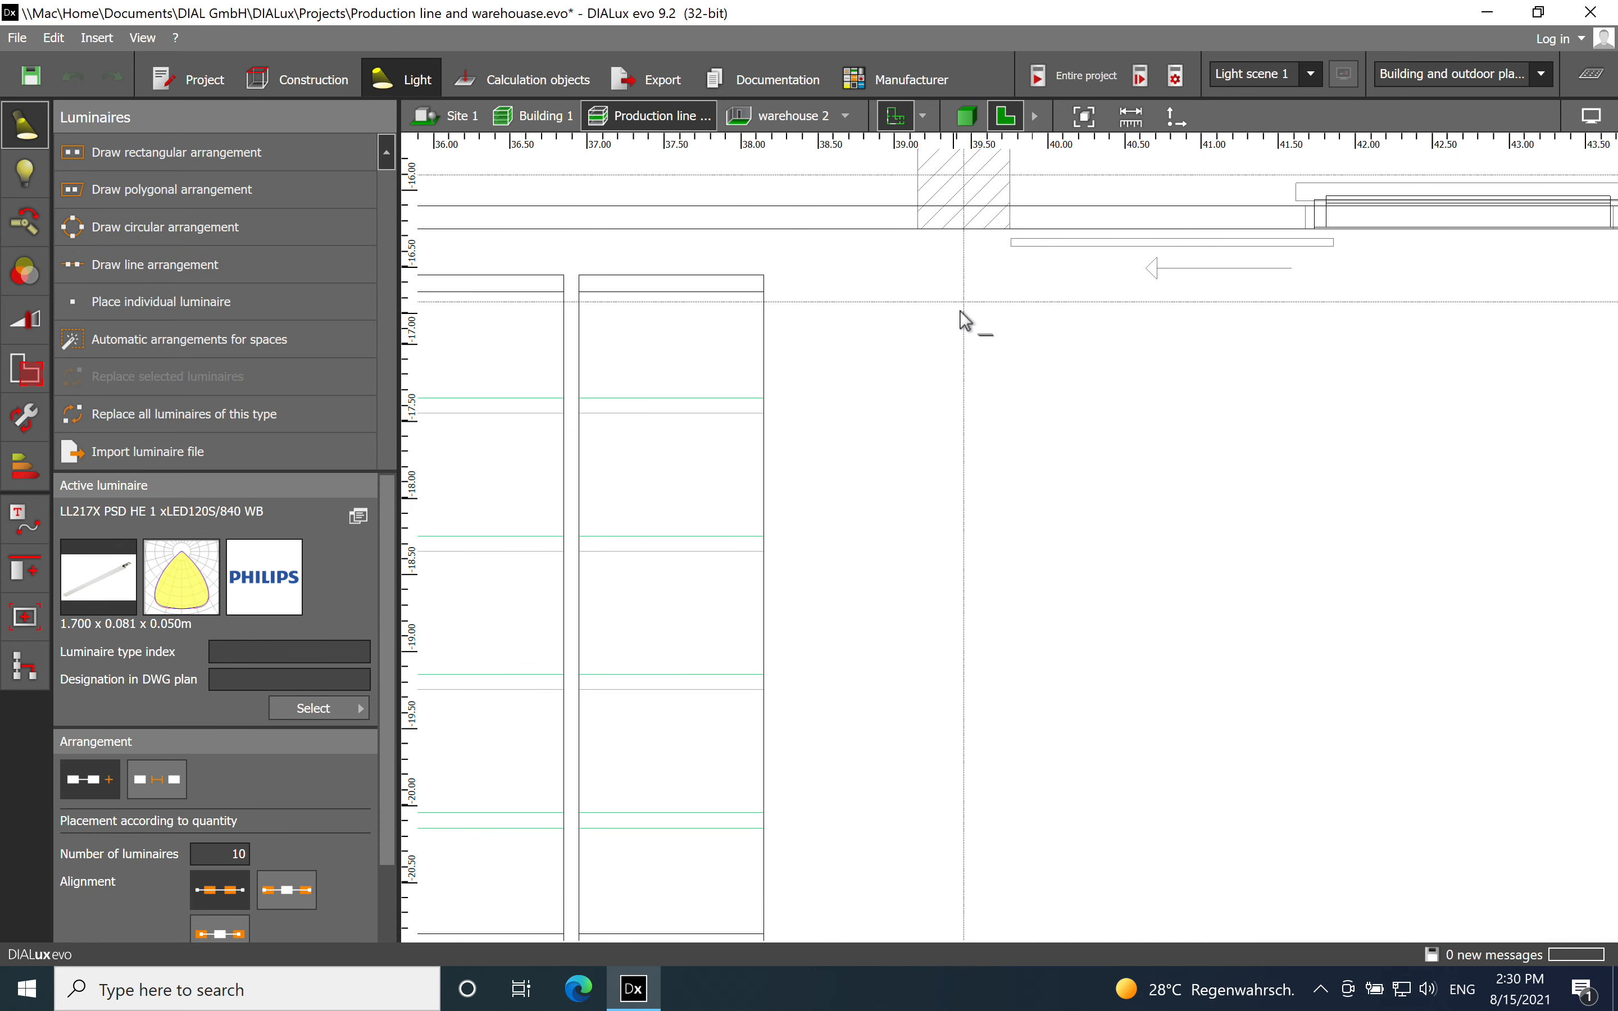
pyautogui.scroll(-6, 910, 280)
pyautogui.scroll(-1, 906, 291)
pyautogui.click(913, 274)
pyautogui.click(944, 656)
pyautogui.scroll(-2, 1001, 744)
pyautogui.moveTo(989, 589); pyautogui.dragTo(1026, 372, button='middle')
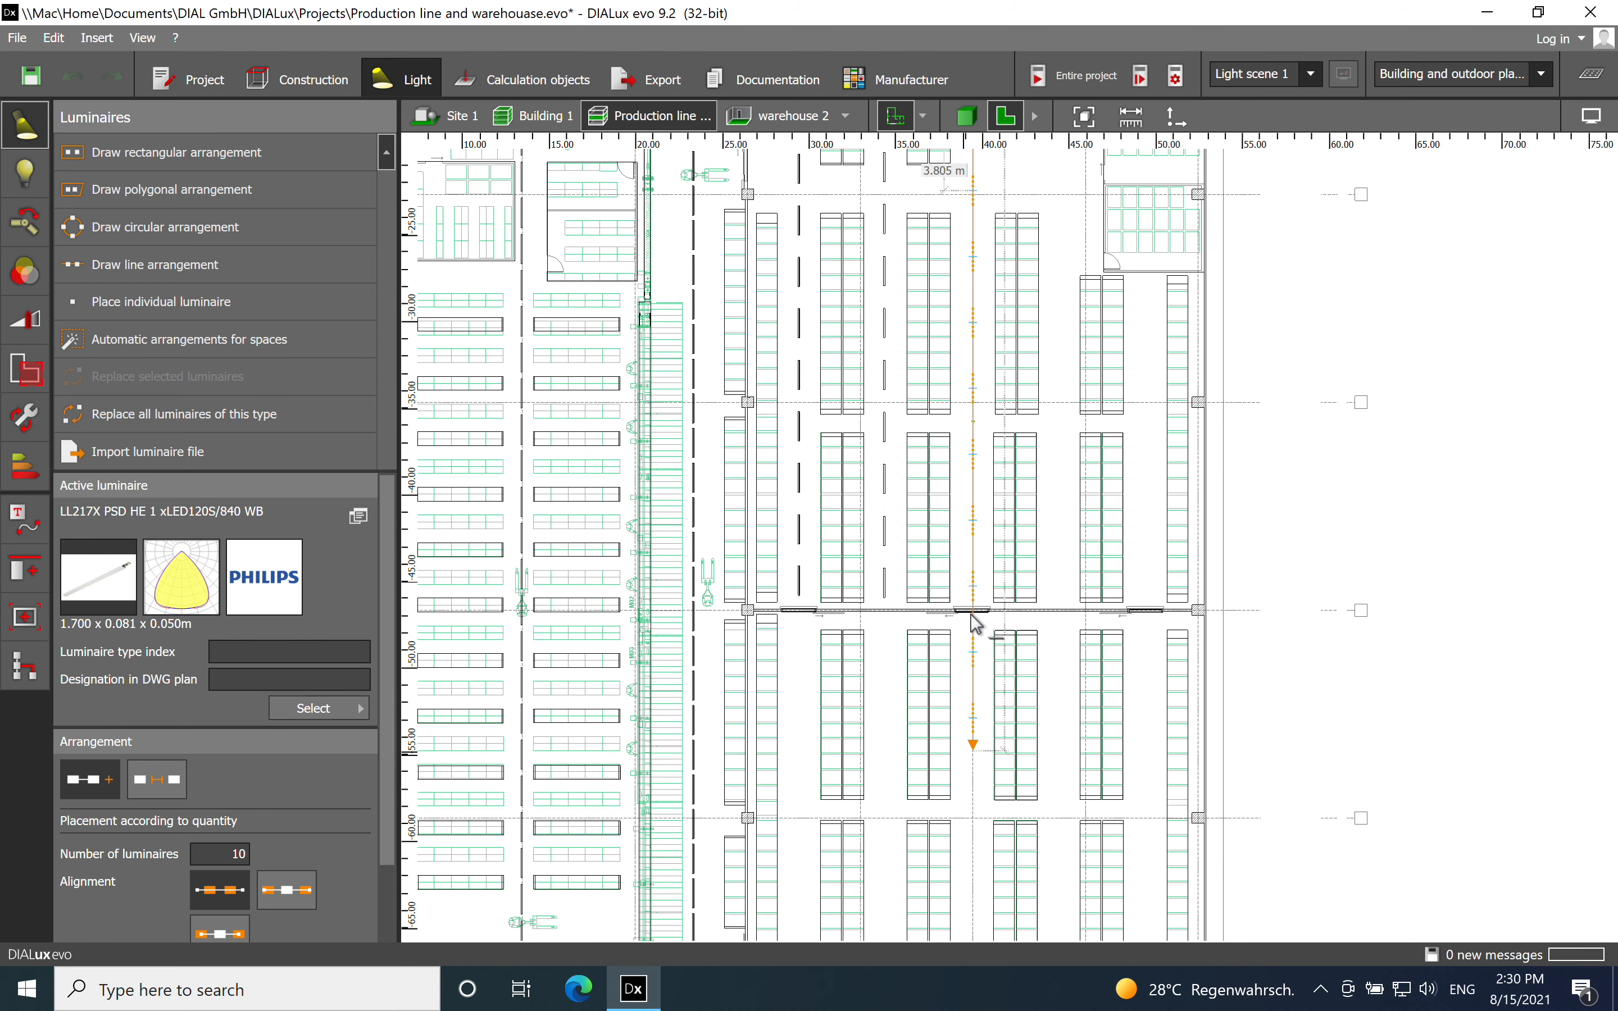
pyautogui.scroll(3, 974, 608)
pyautogui.scroll(3, 977, 616)
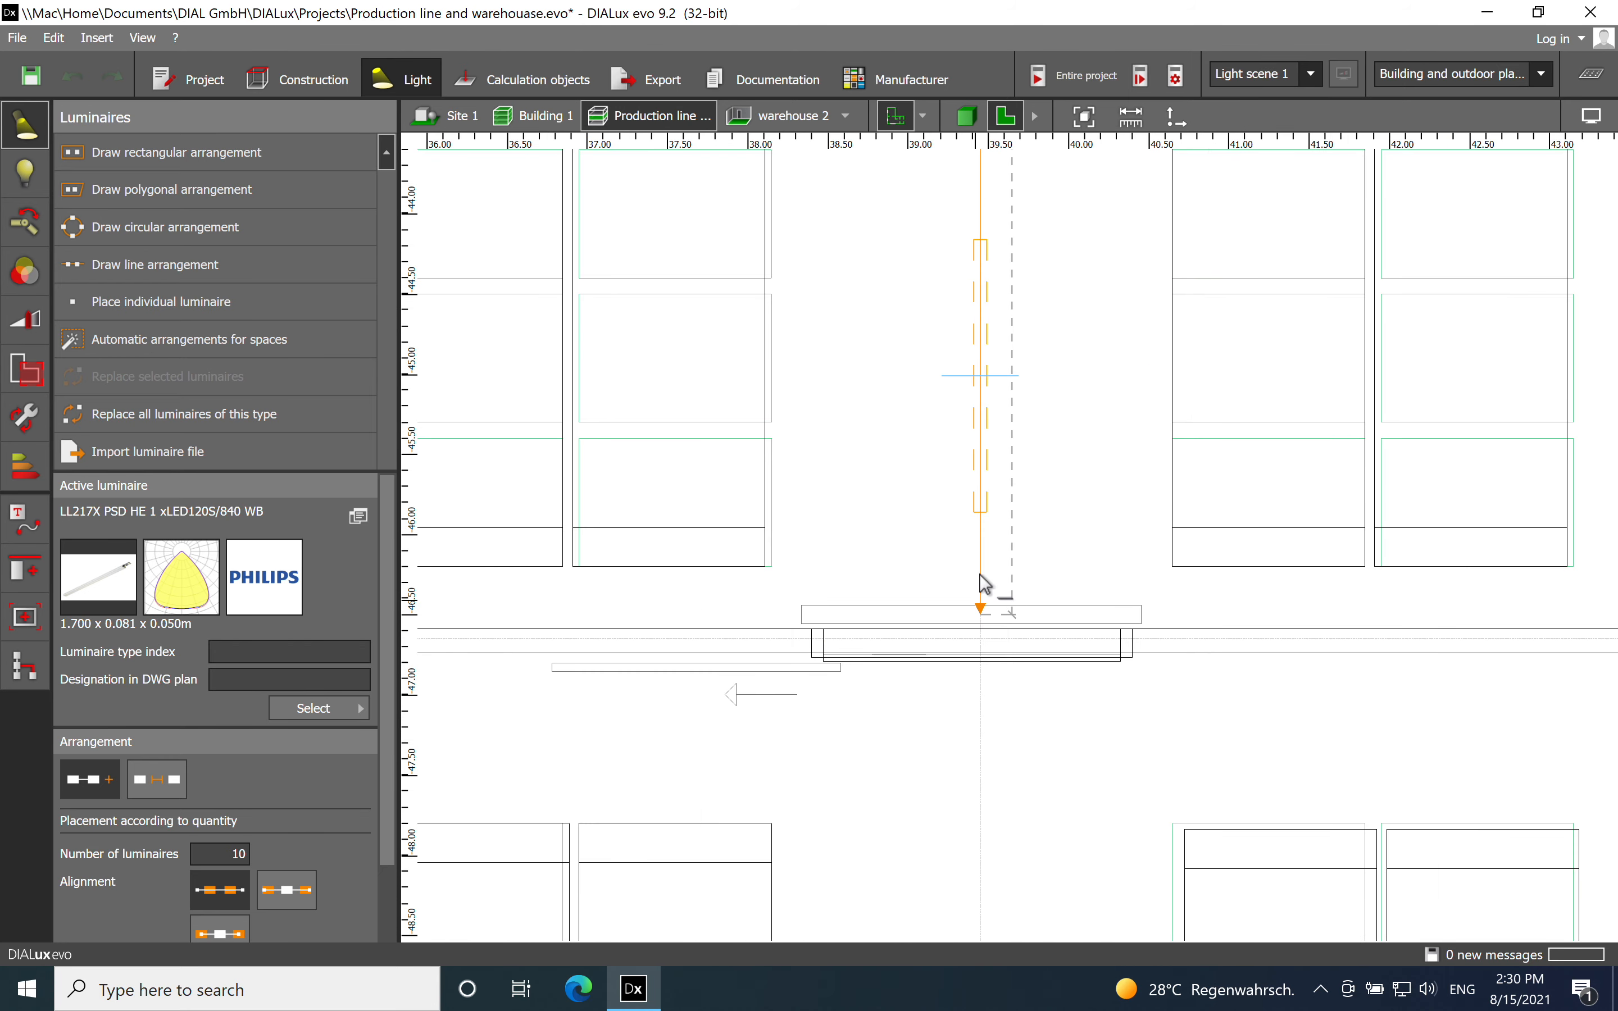
pyautogui.click(981, 605)
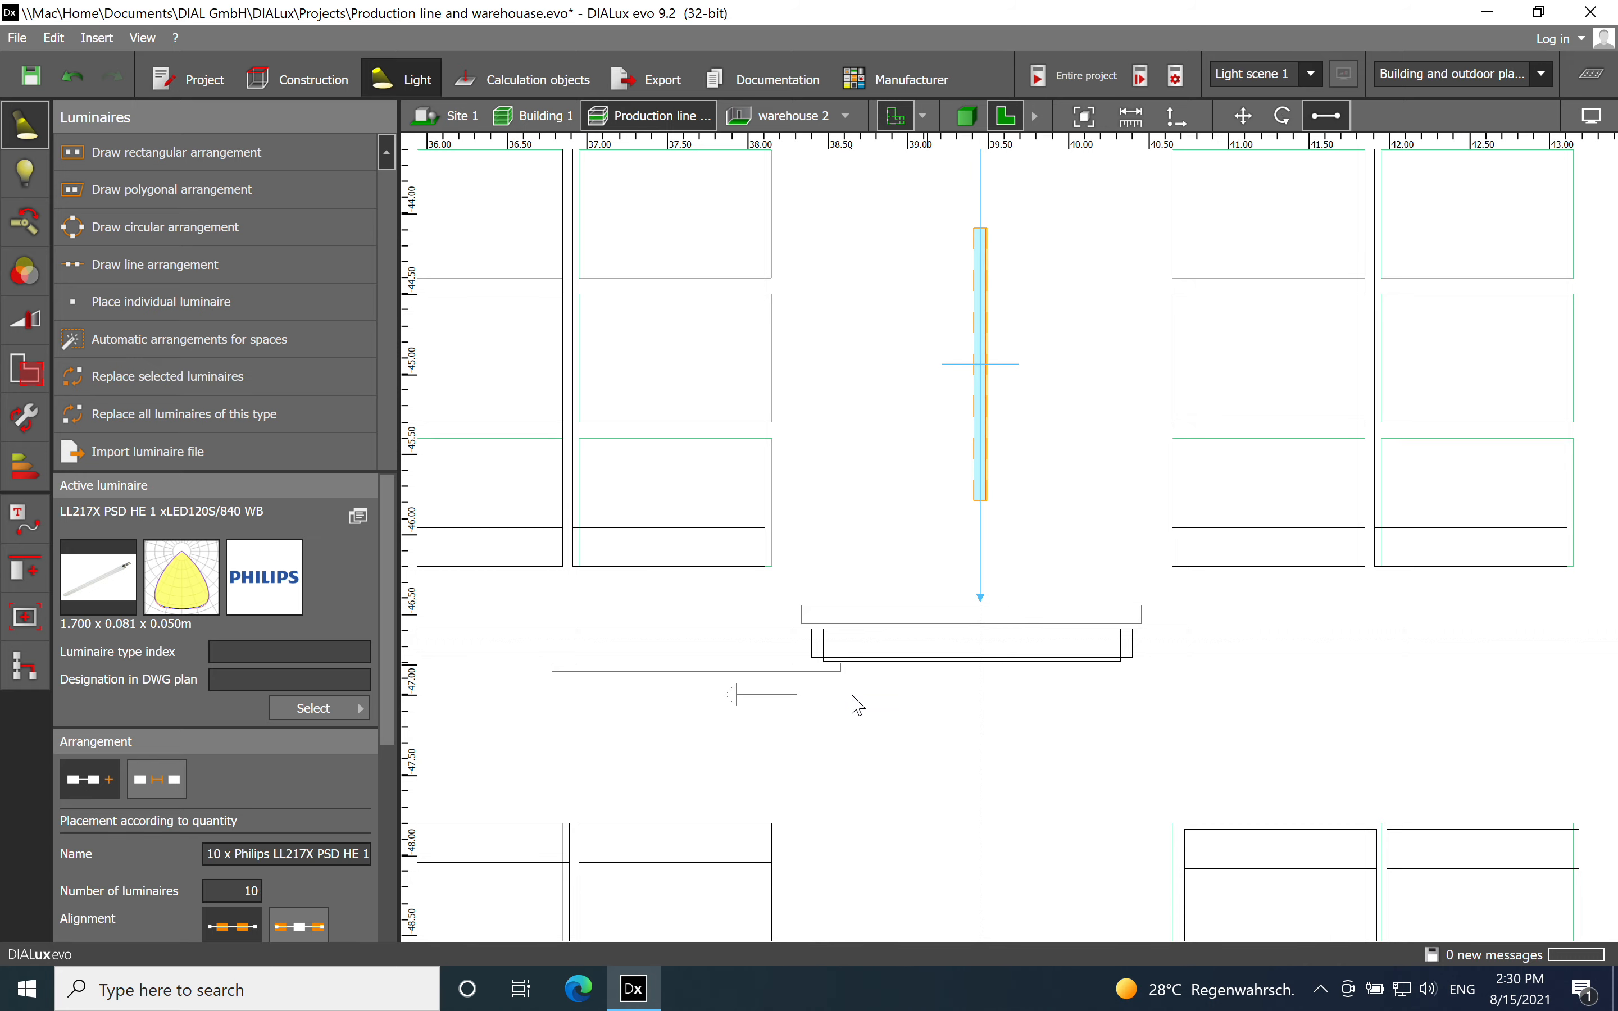
pyautogui.scroll(-5, 855, 703)
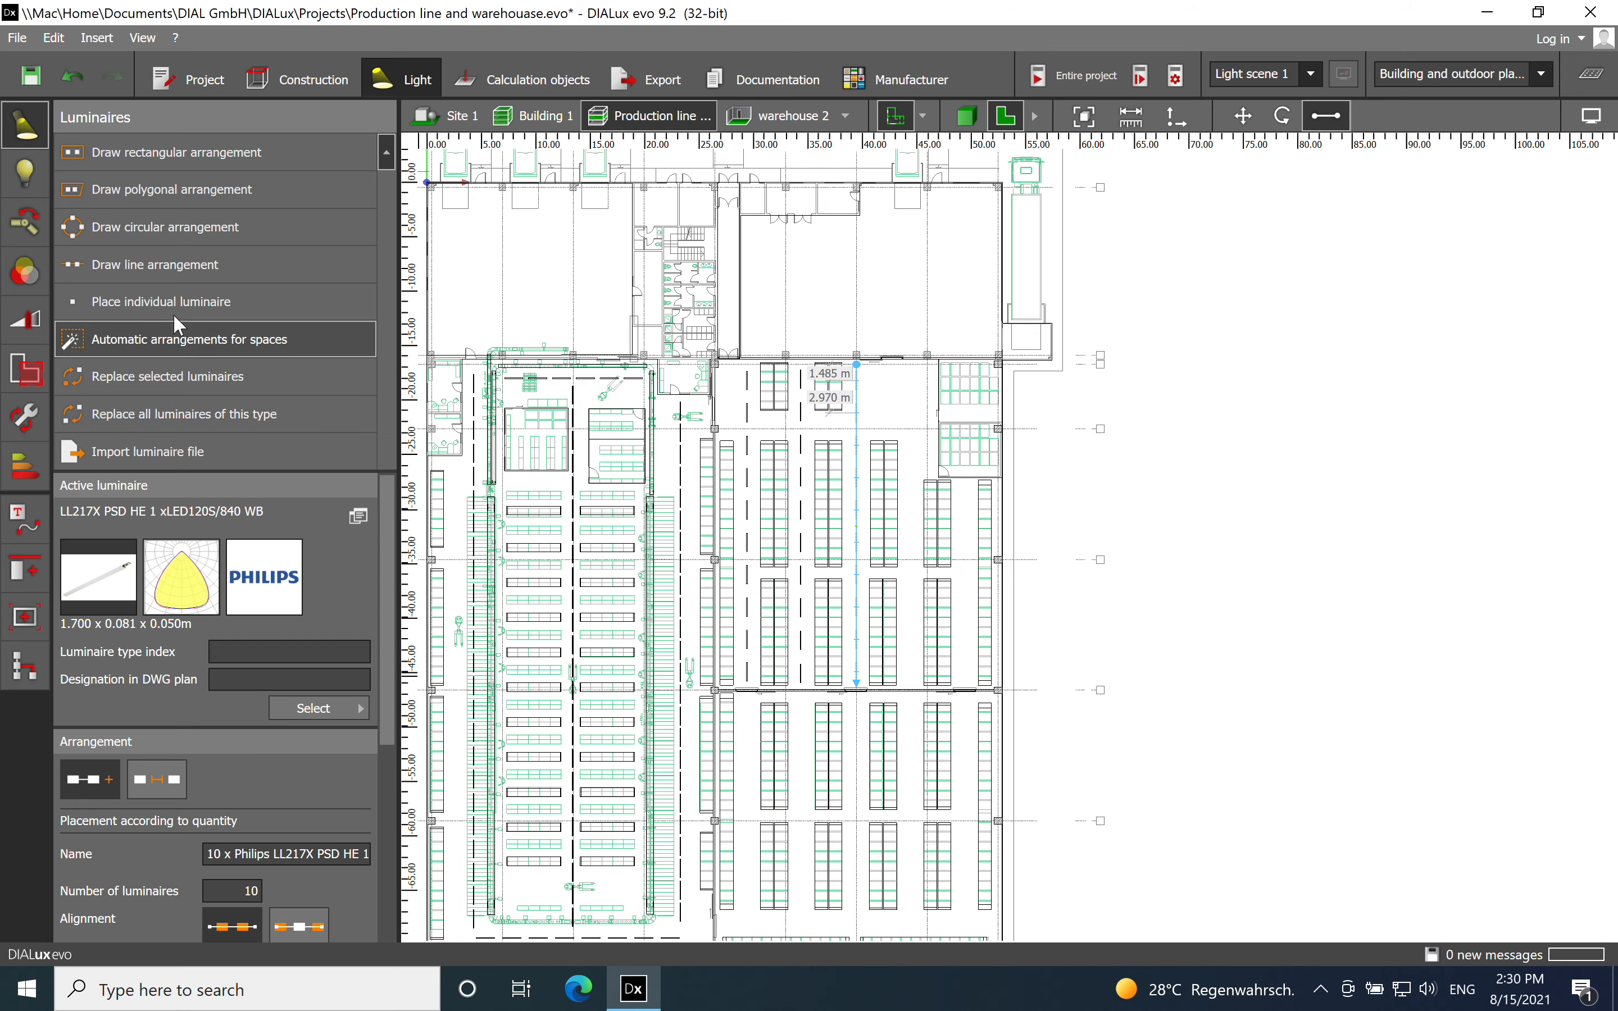
# Draw a fourth line arrangement of 10 LL217X luminaires down warehouse 1's fourth aisle, ending at the partition wall.
pyautogui.click(175, 268)
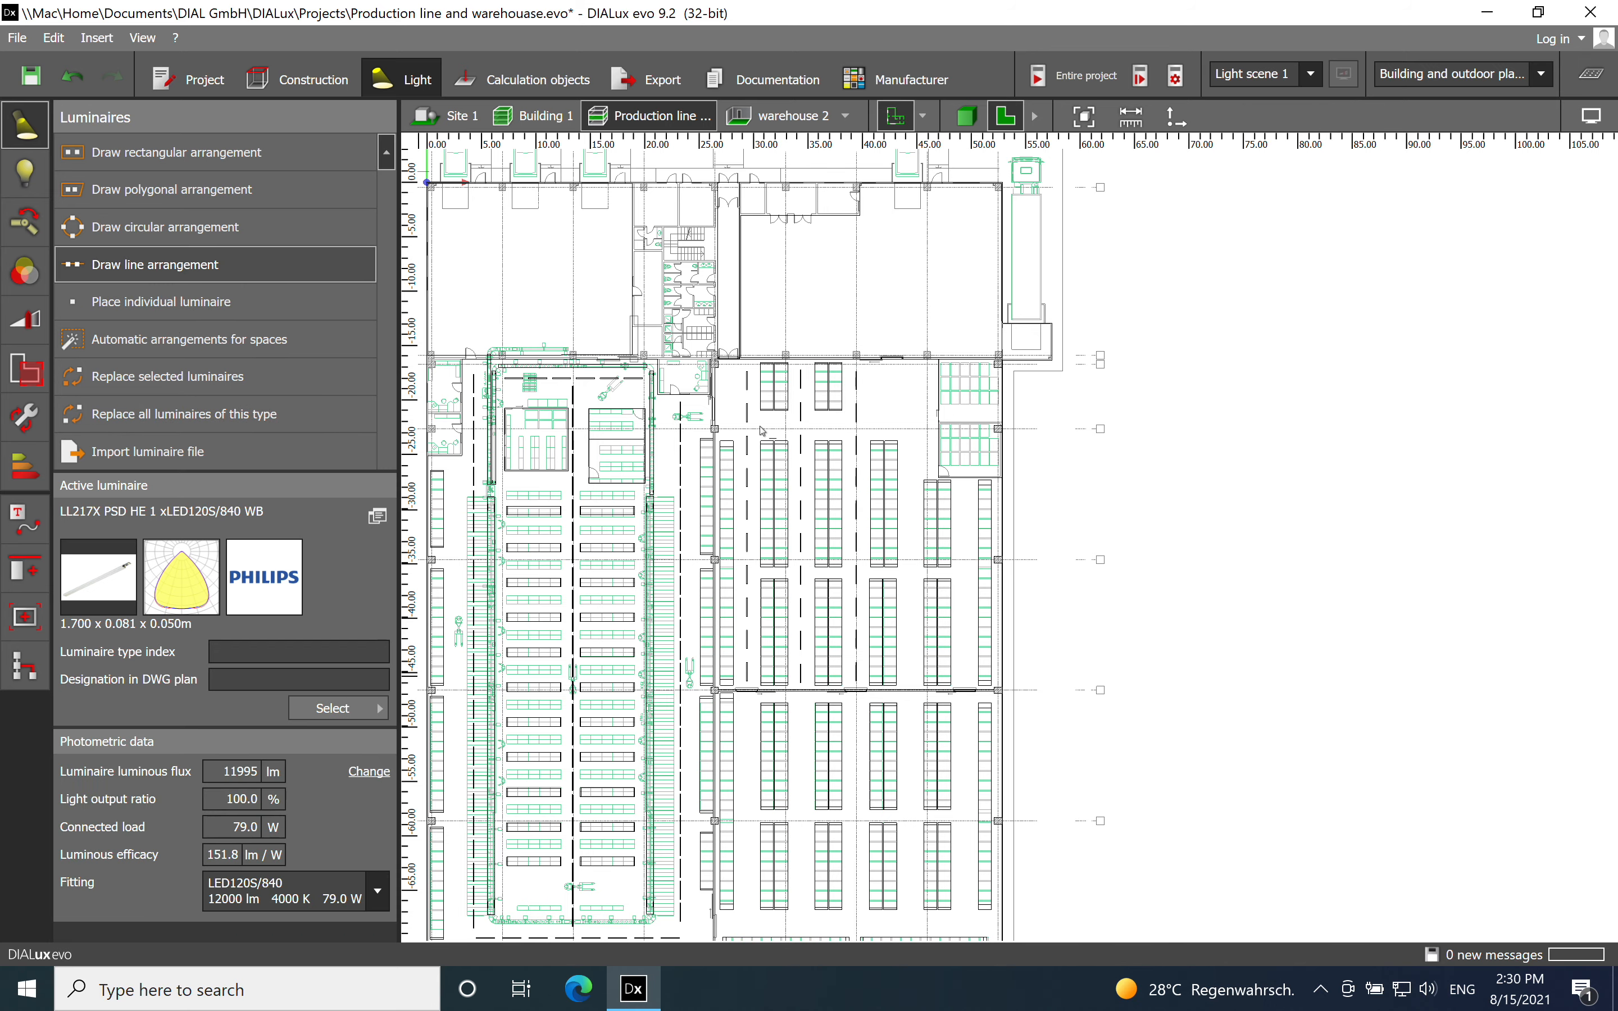
pyautogui.scroll(5, 929, 355)
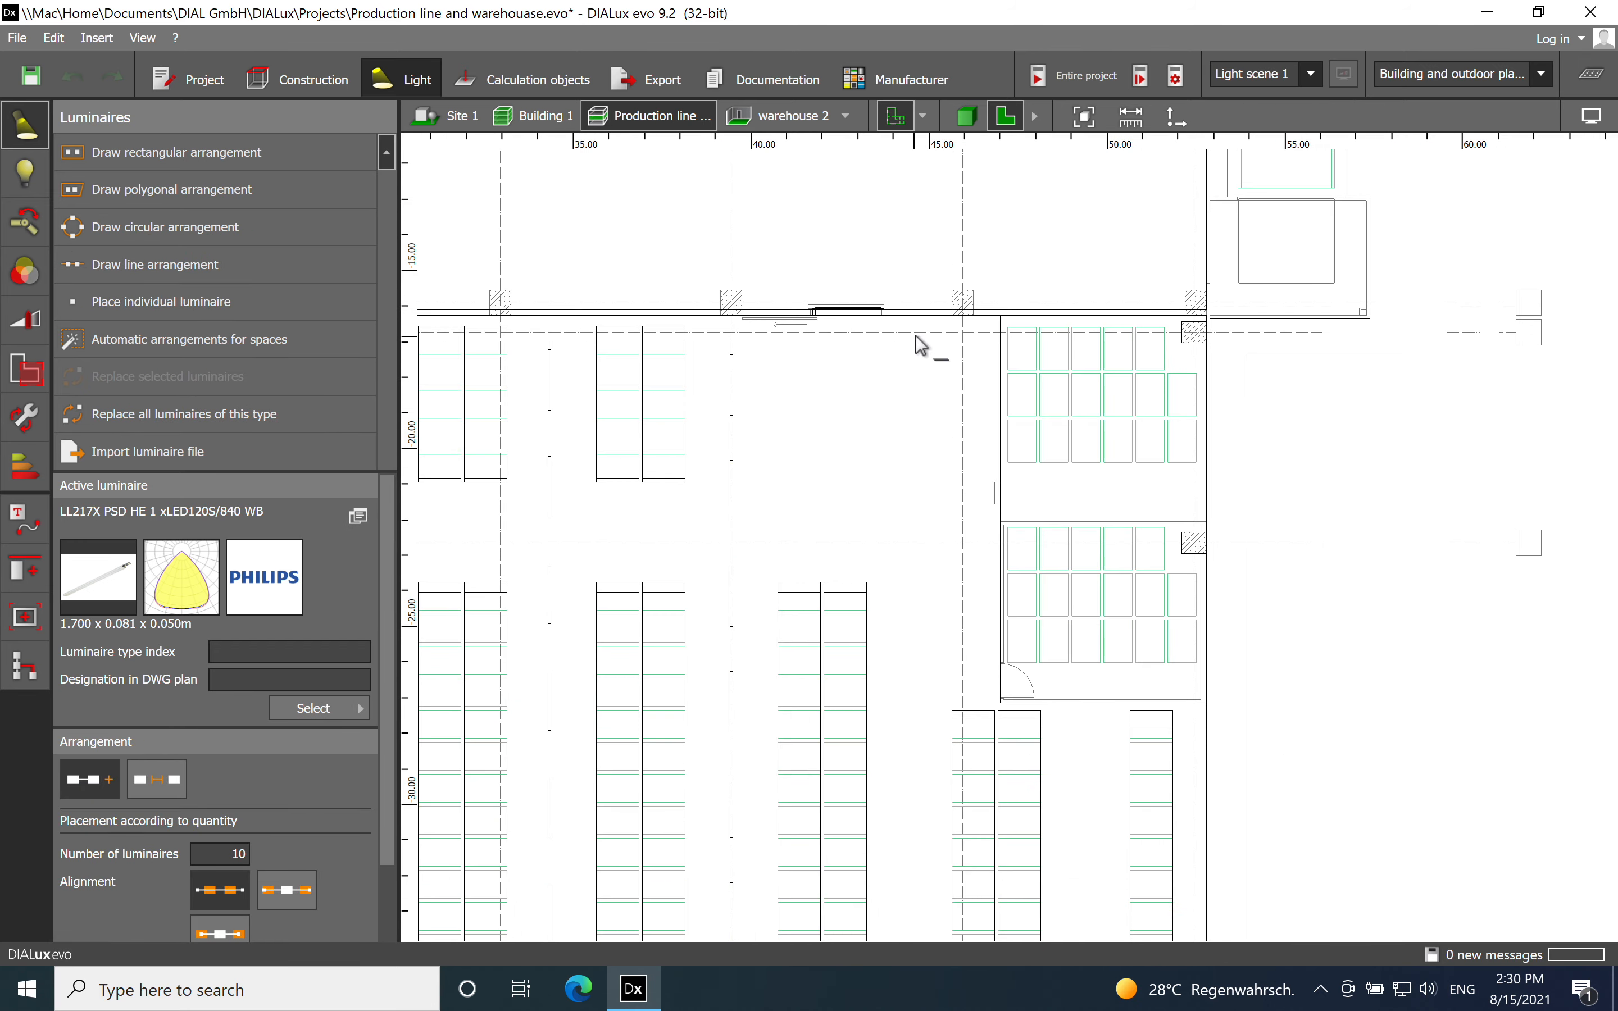
pyautogui.click(922, 340)
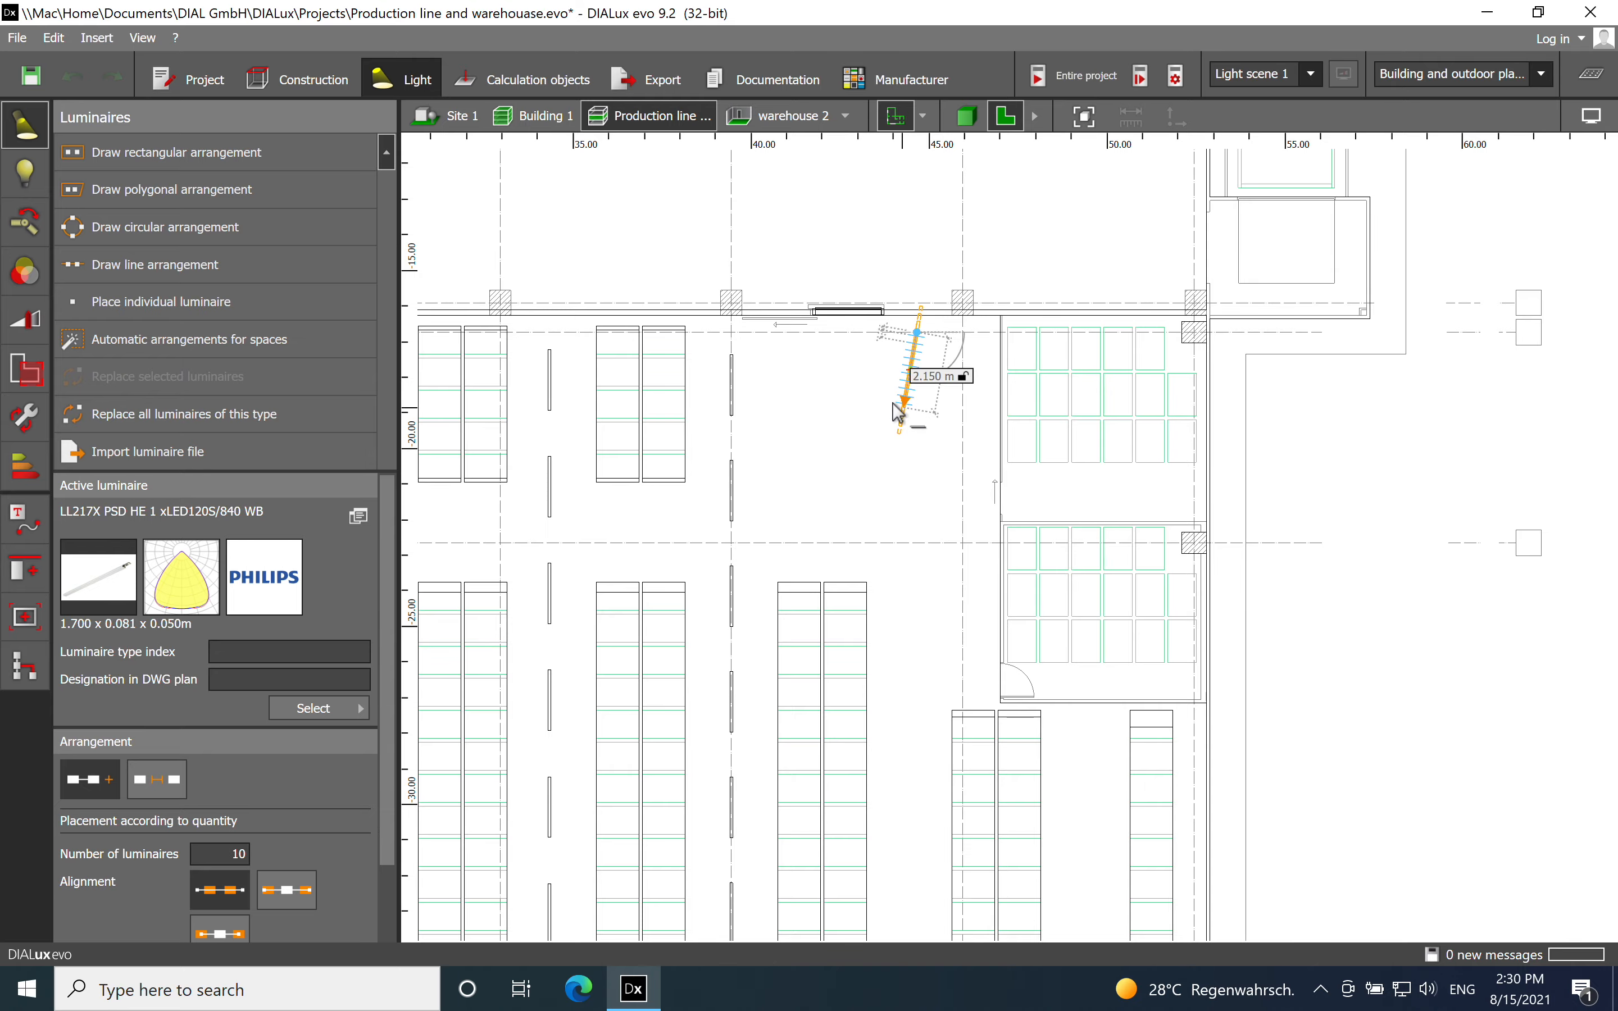
pyautogui.scroll(-3, 944, 445)
pyautogui.scroll(3, 919, 589)
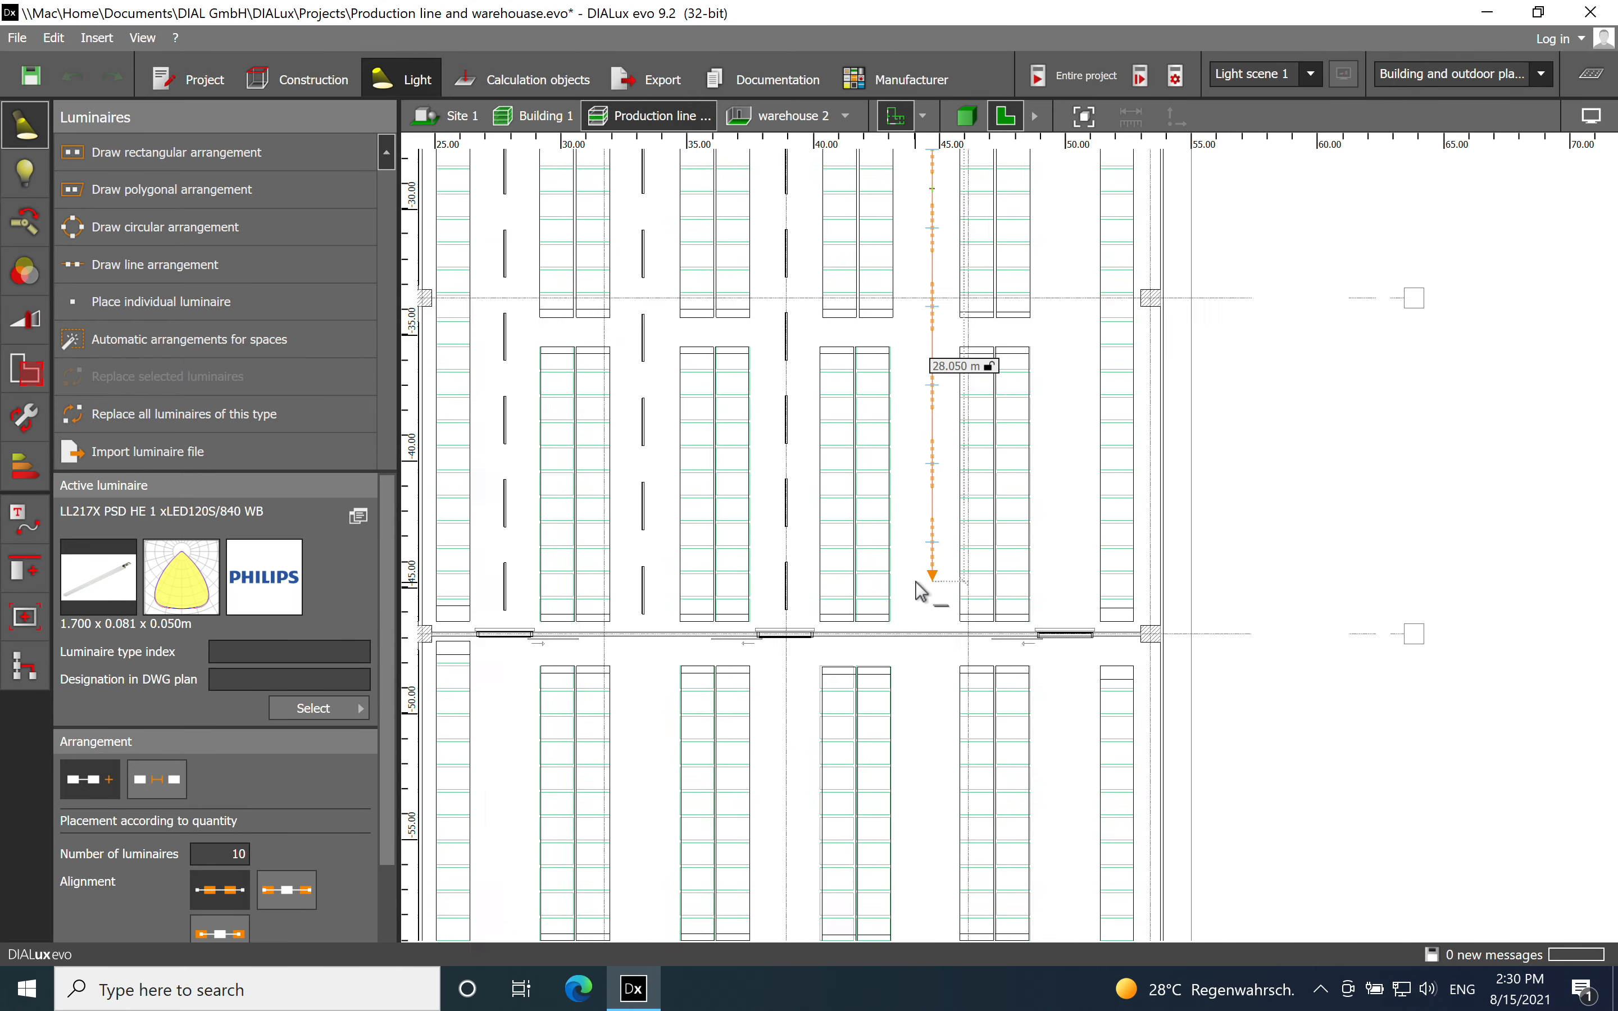
pyautogui.scroll(4, 943, 659)
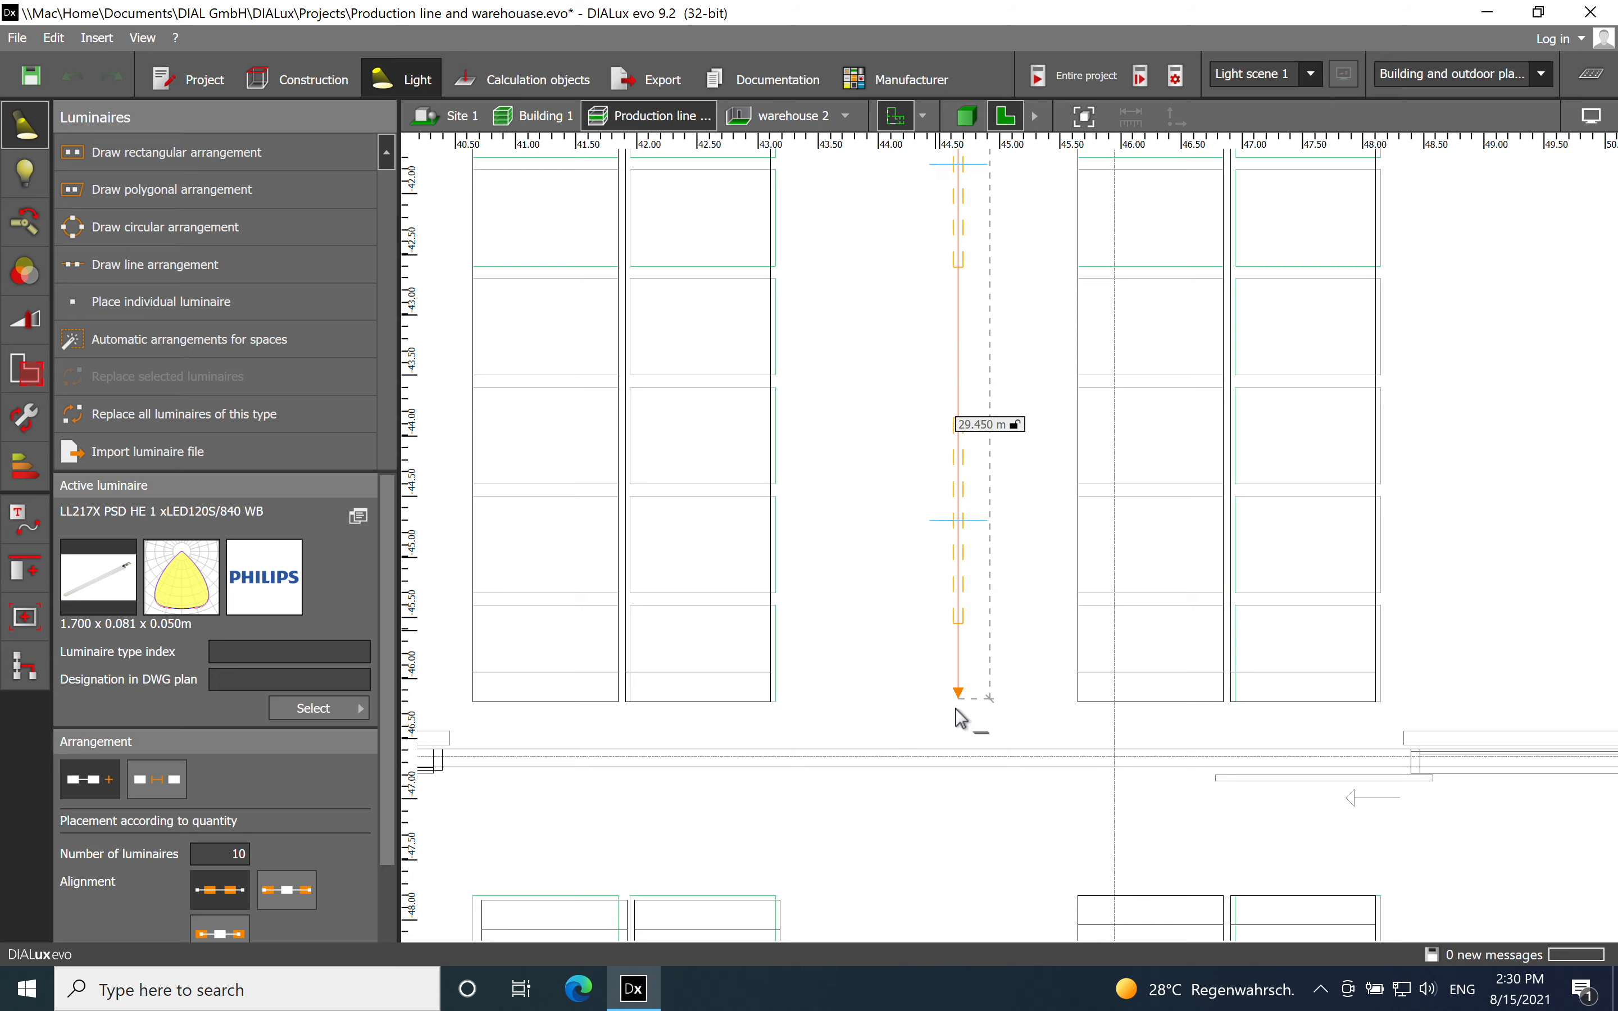
pyautogui.click(960, 747)
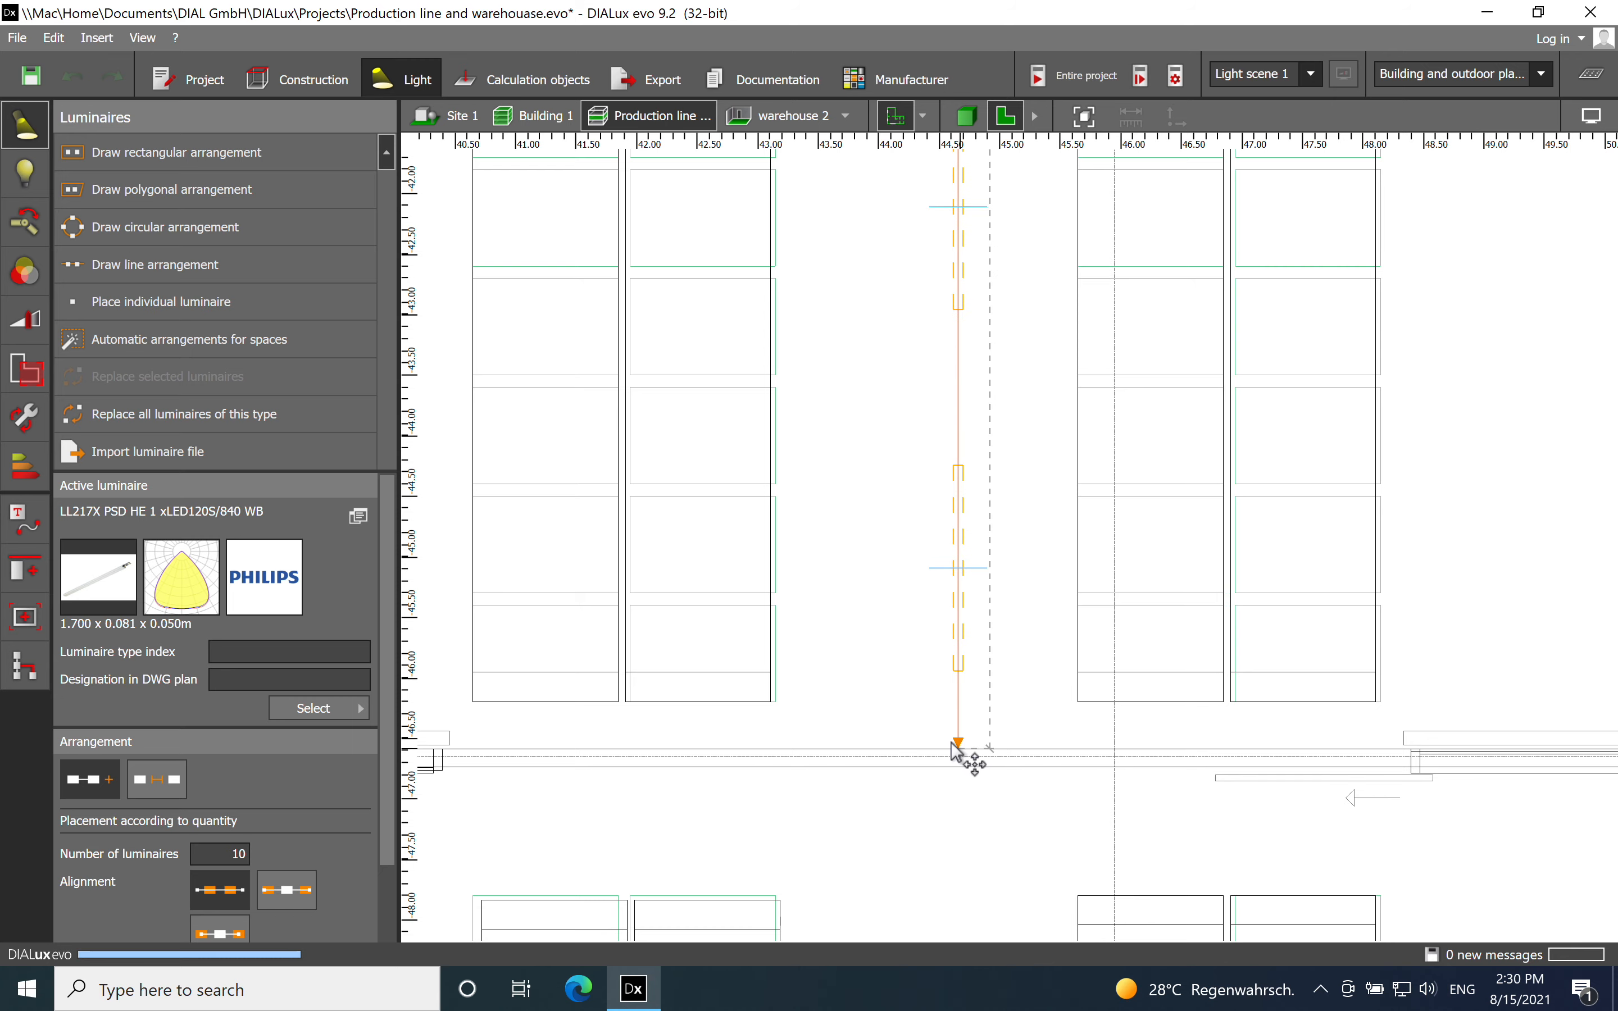
pyautogui.scroll(-5, 910, 632)
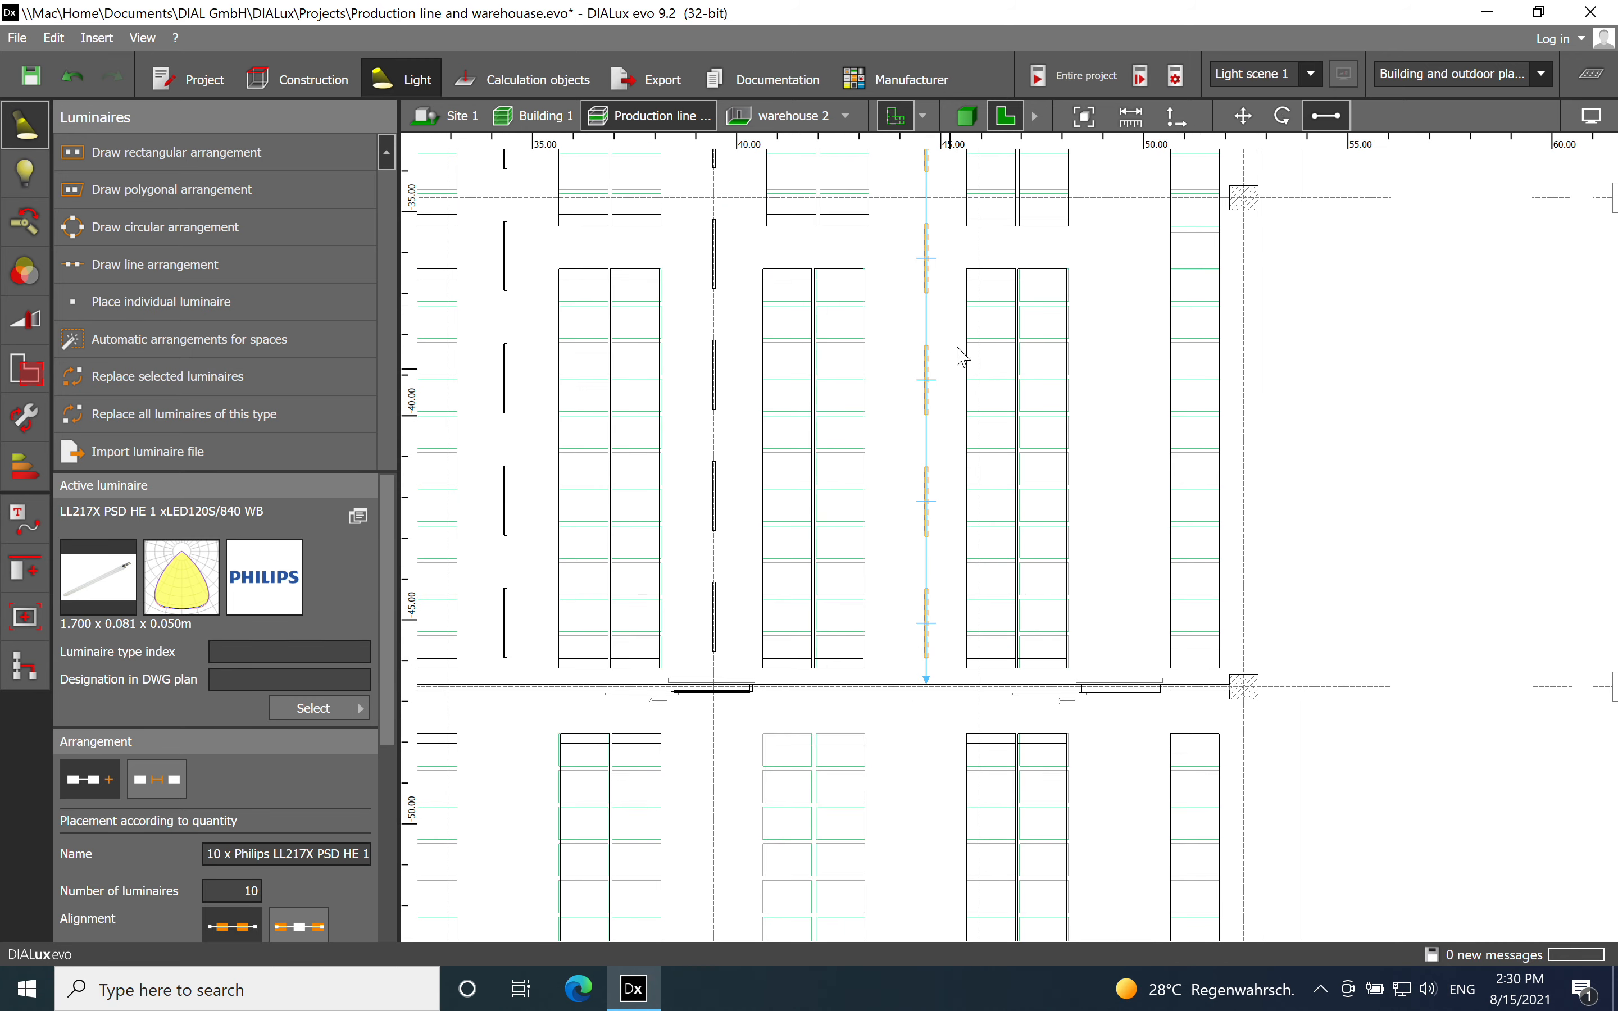
# Move the fourth luminaire line slightly sideways so it is centred between the racks of its aisle.
pyautogui.scroll(4, 964, 394)
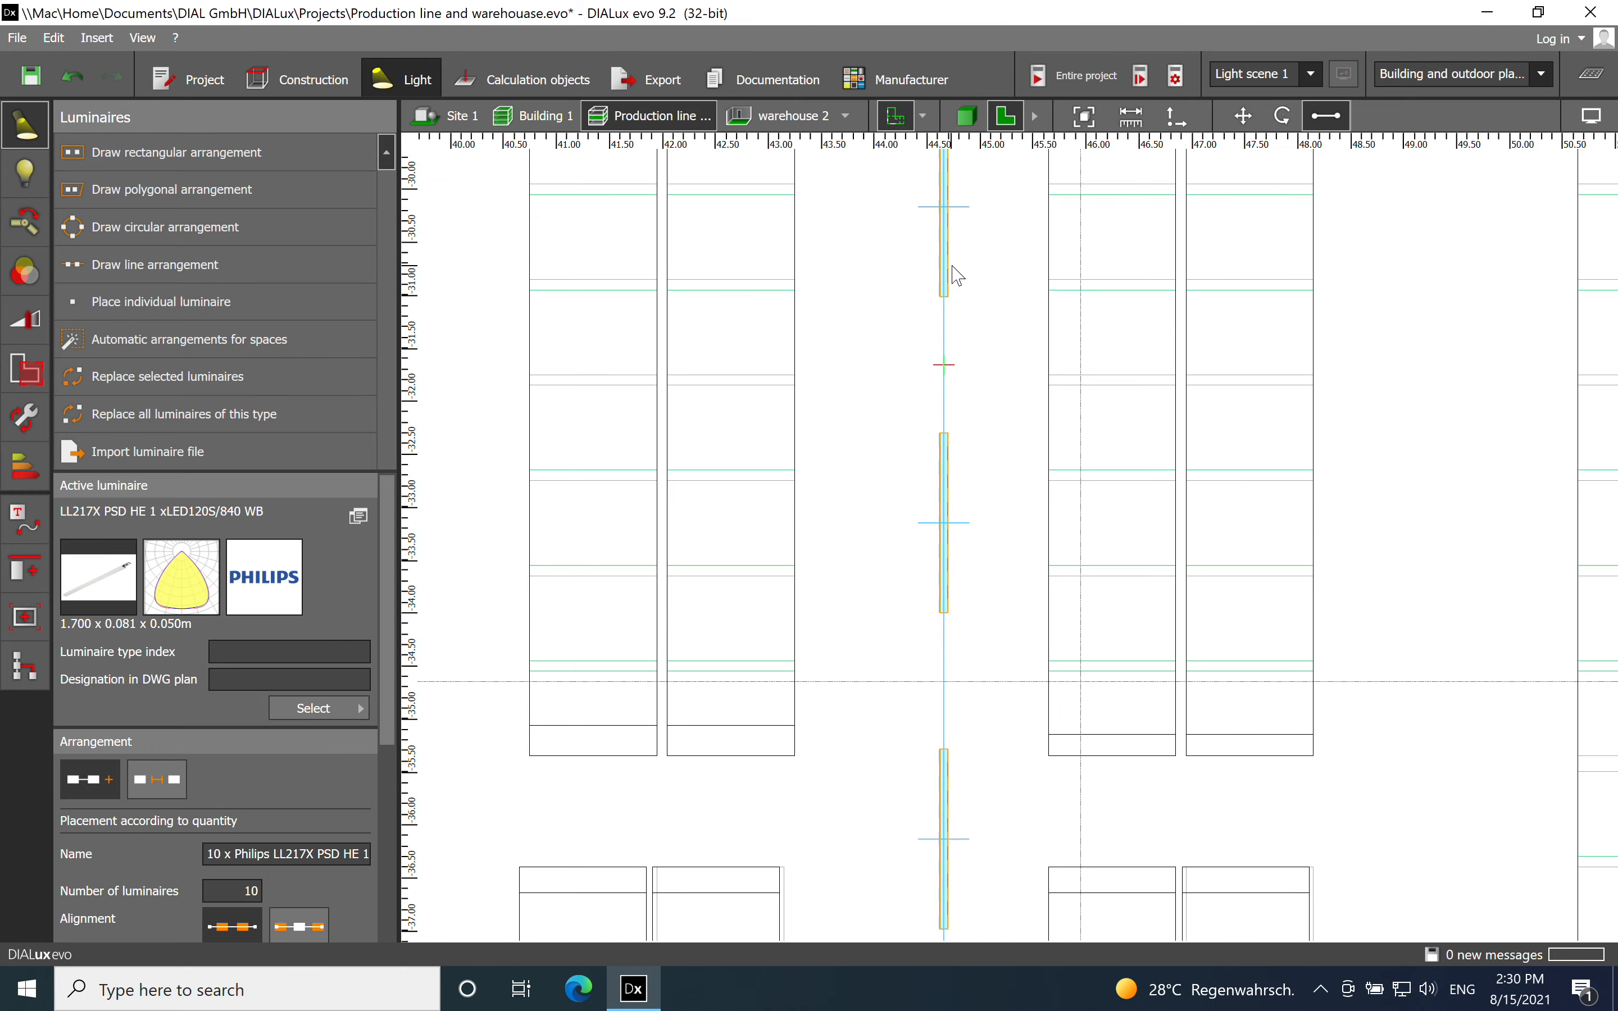
pyautogui.rightClick(956, 271)
pyautogui.click(977, 281)
pyautogui.scroll(-5, 939, 515)
pyautogui.scroll(9, 975, 531)
pyautogui.moveTo(921, 506); pyautogui.dragTo(912, 506)
pyautogui.scroll(-12, 932, 624)
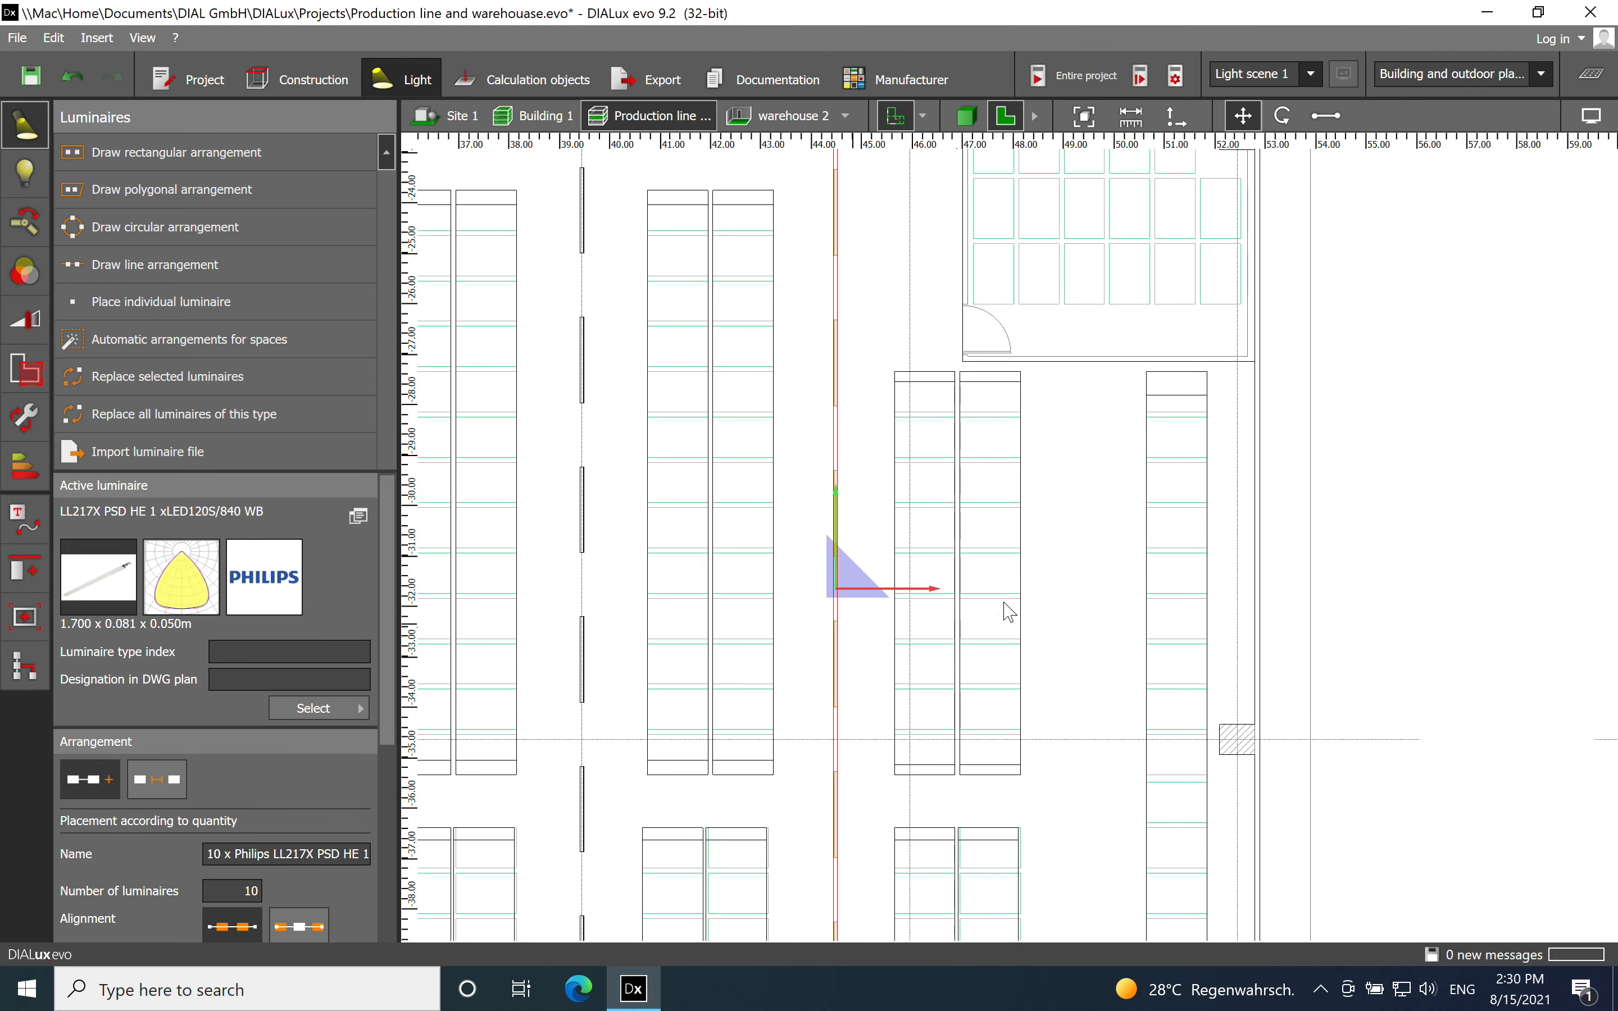
pyautogui.scroll(1, 1010, 639)
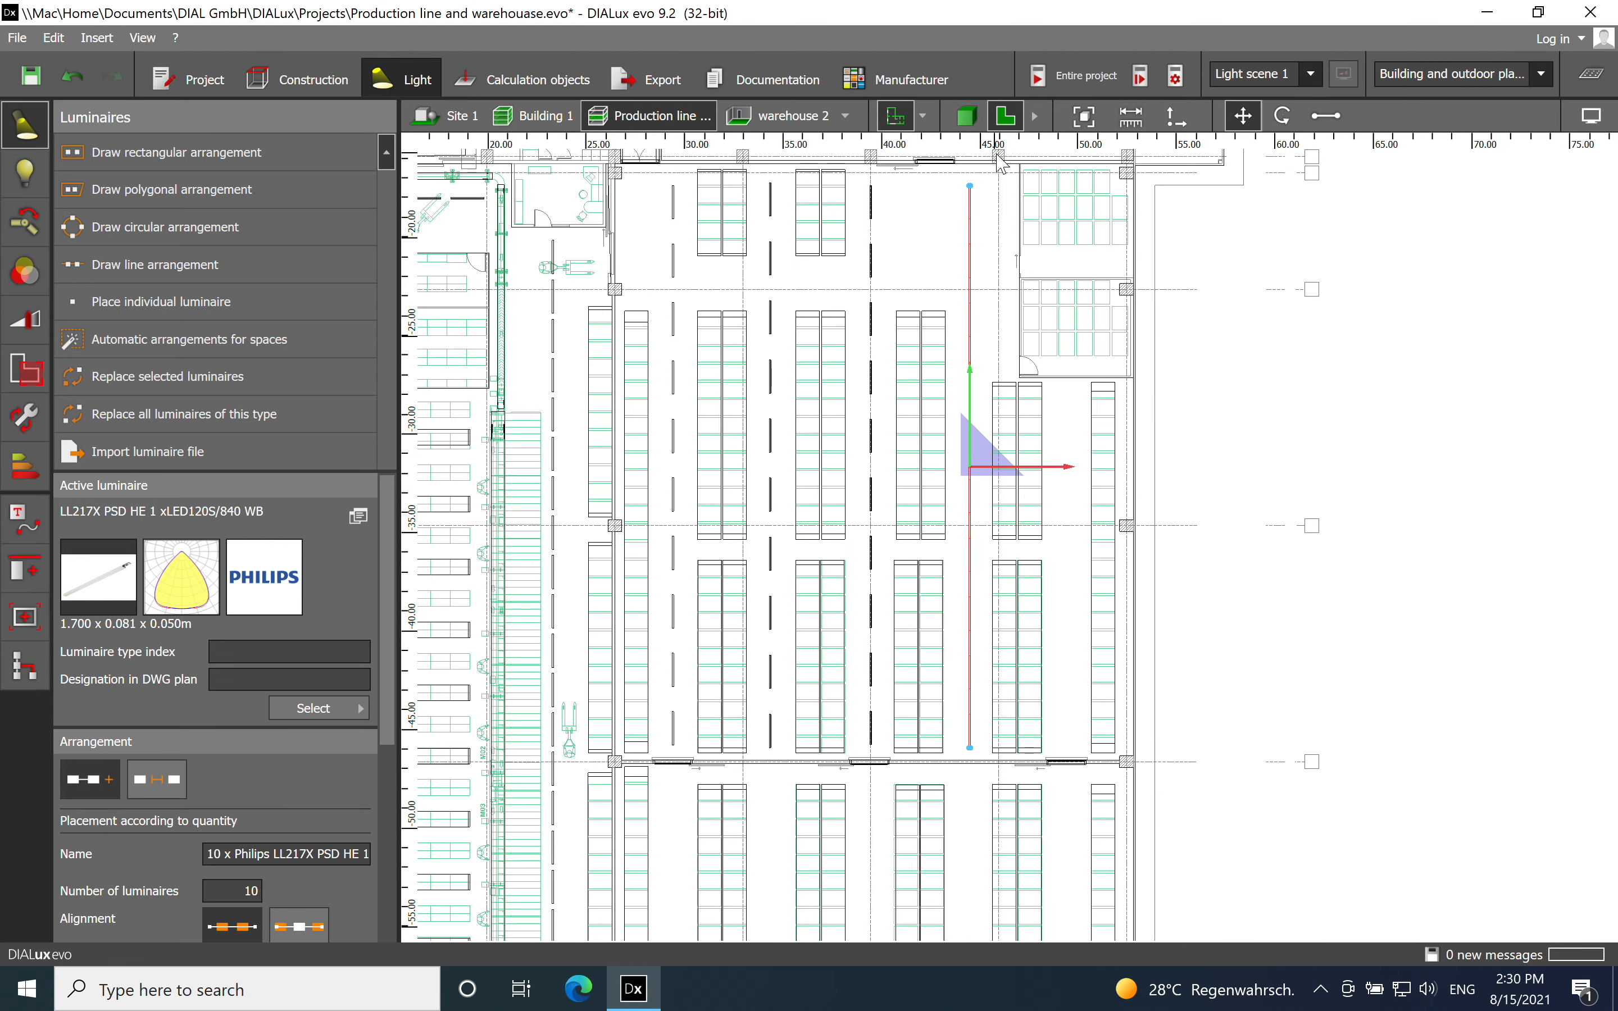
pyautogui.scroll(8, 979, 334)
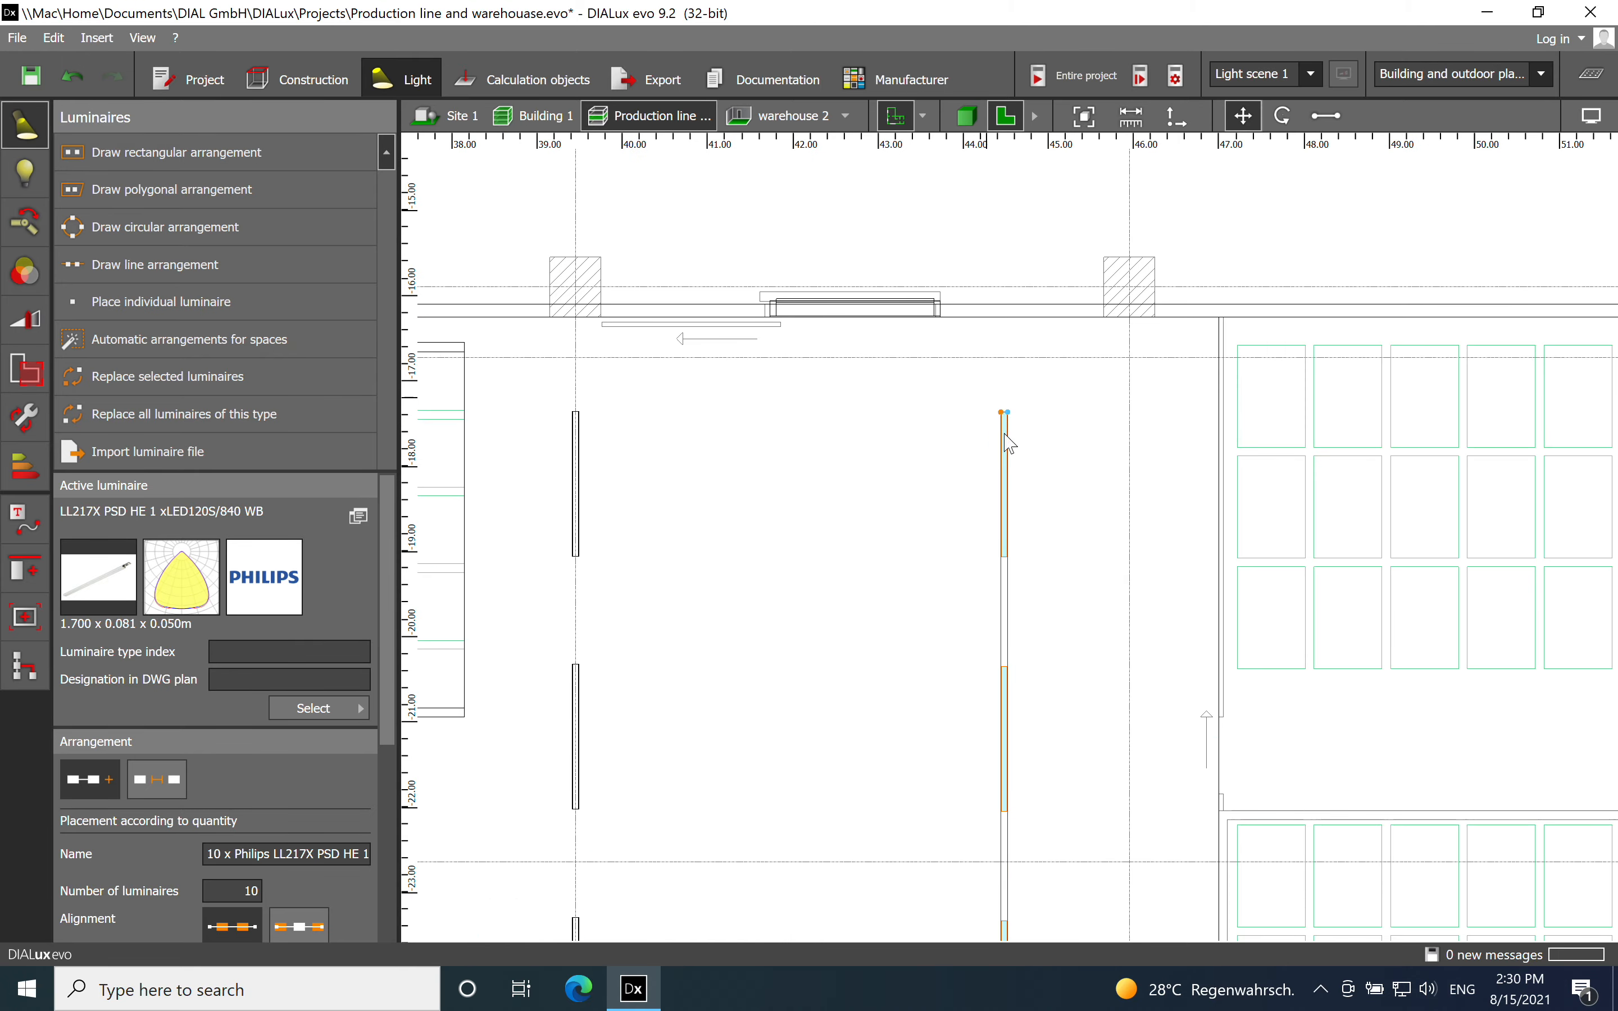
pyautogui.scroll(-8, 884, 429)
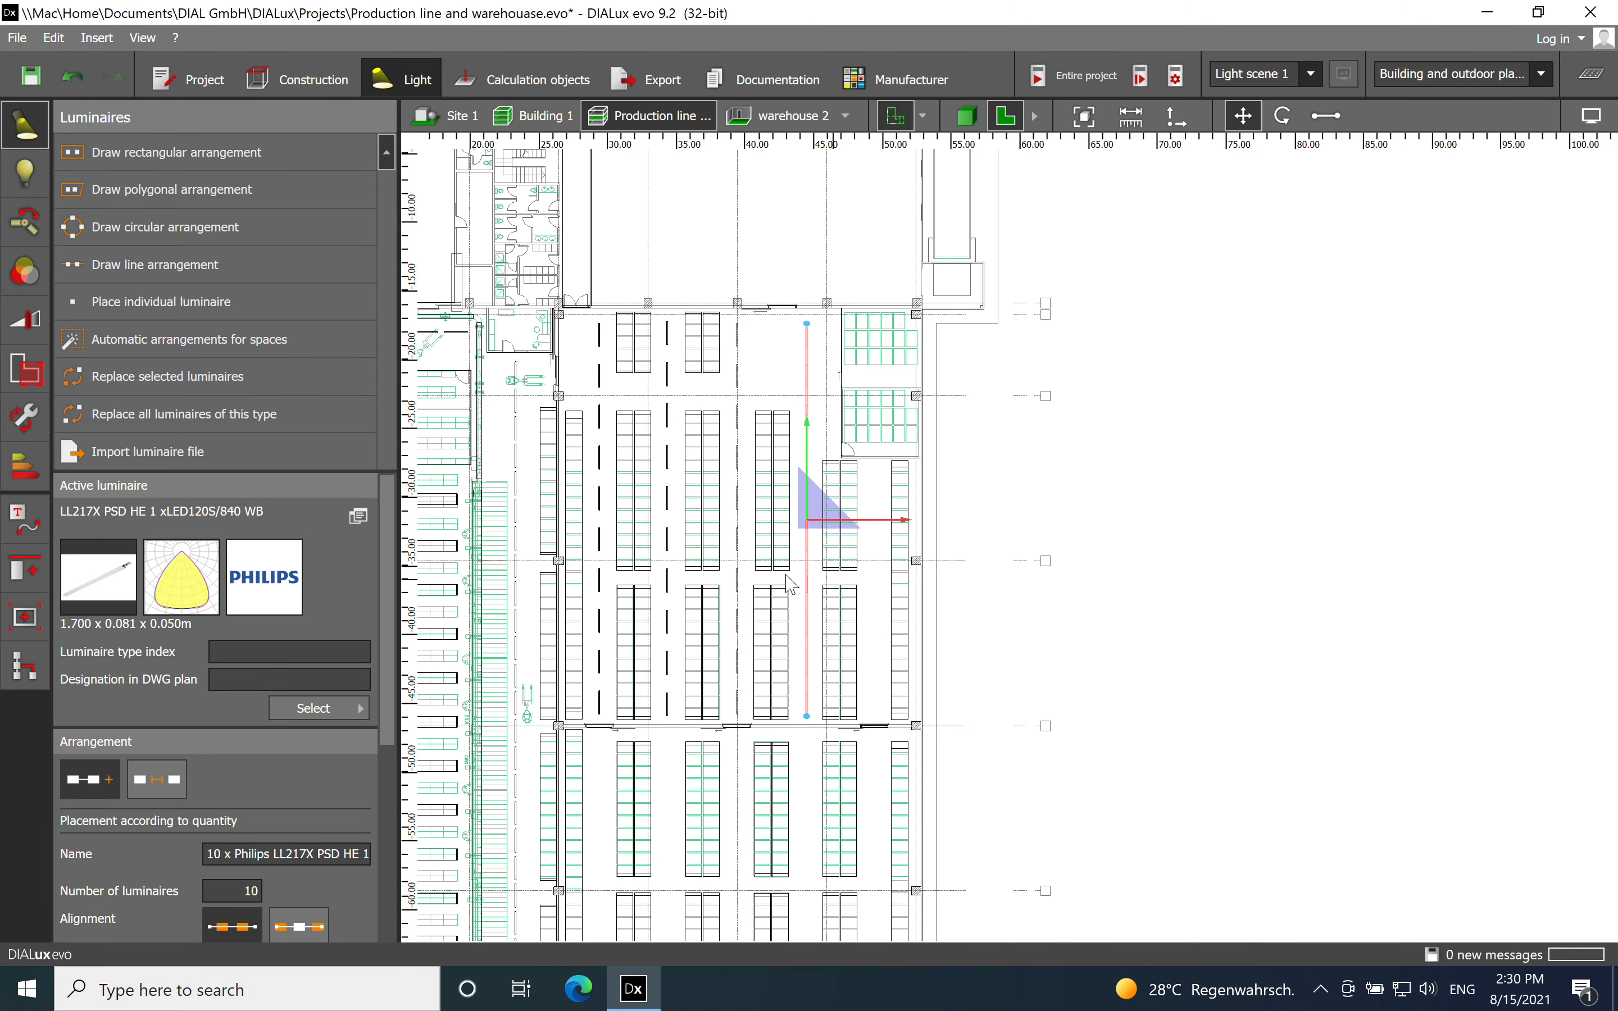
# Draw a fifth line arrangement about 19 m long down the shorter fifth aisle, from the small room's wall to the partition door.
pyautogui.click(212, 264)
pyautogui.scroll(7, 856, 481)
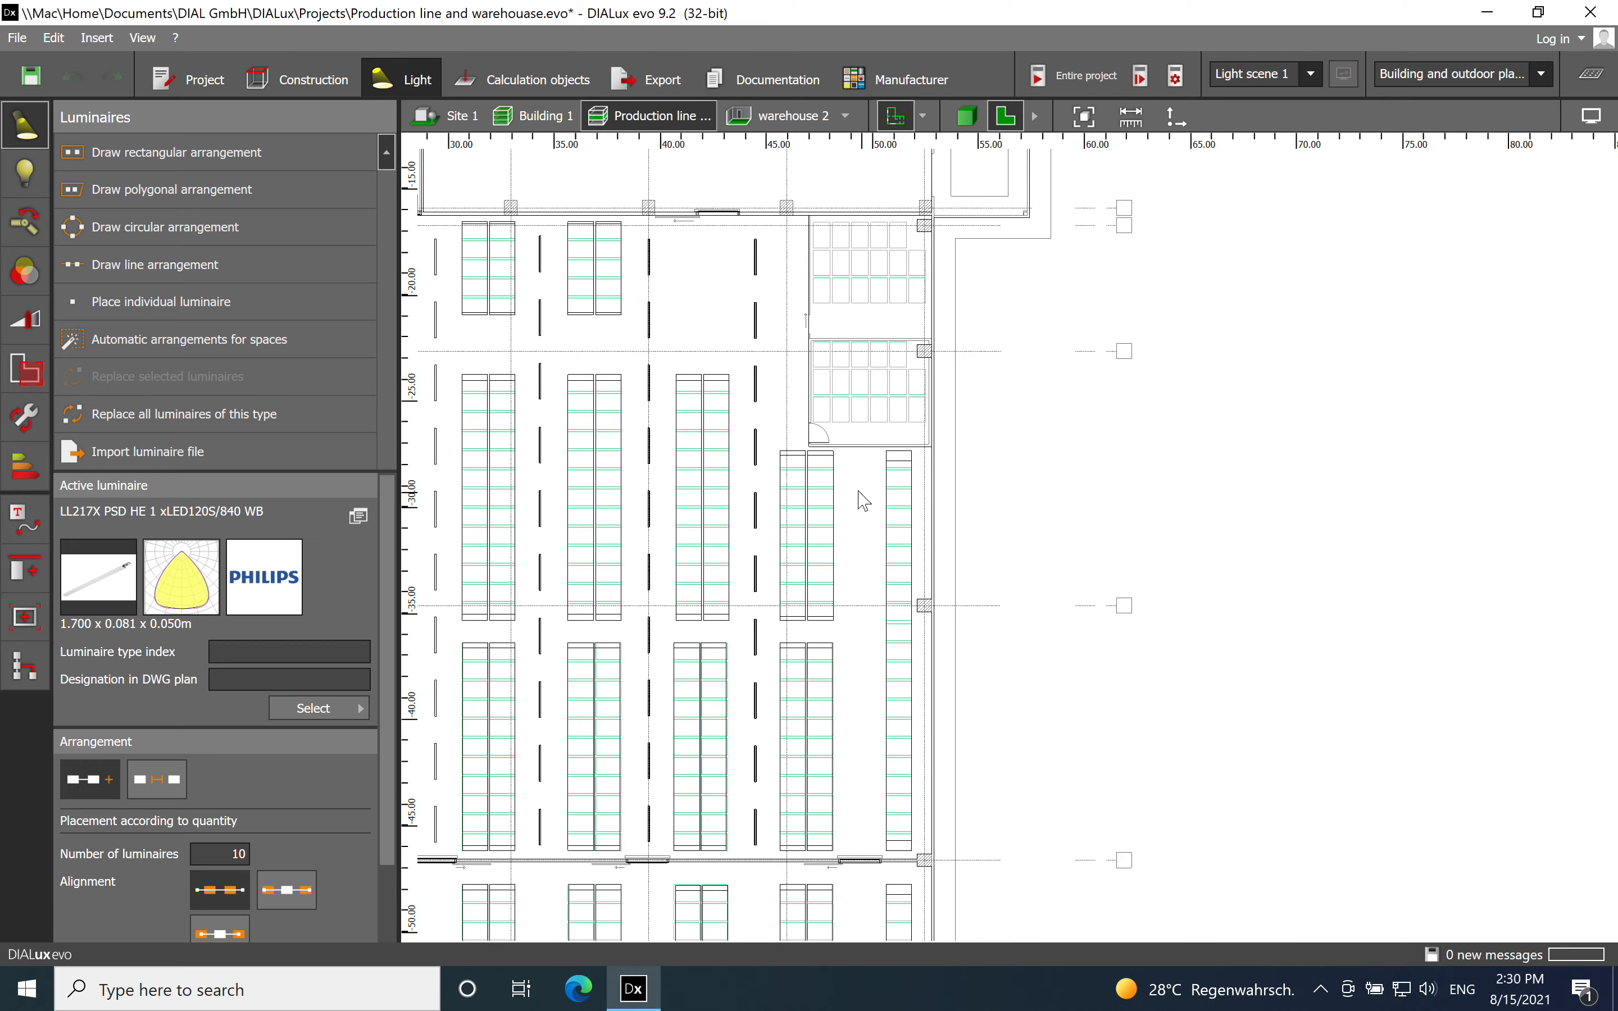
pyautogui.scroll(2, 848, 461)
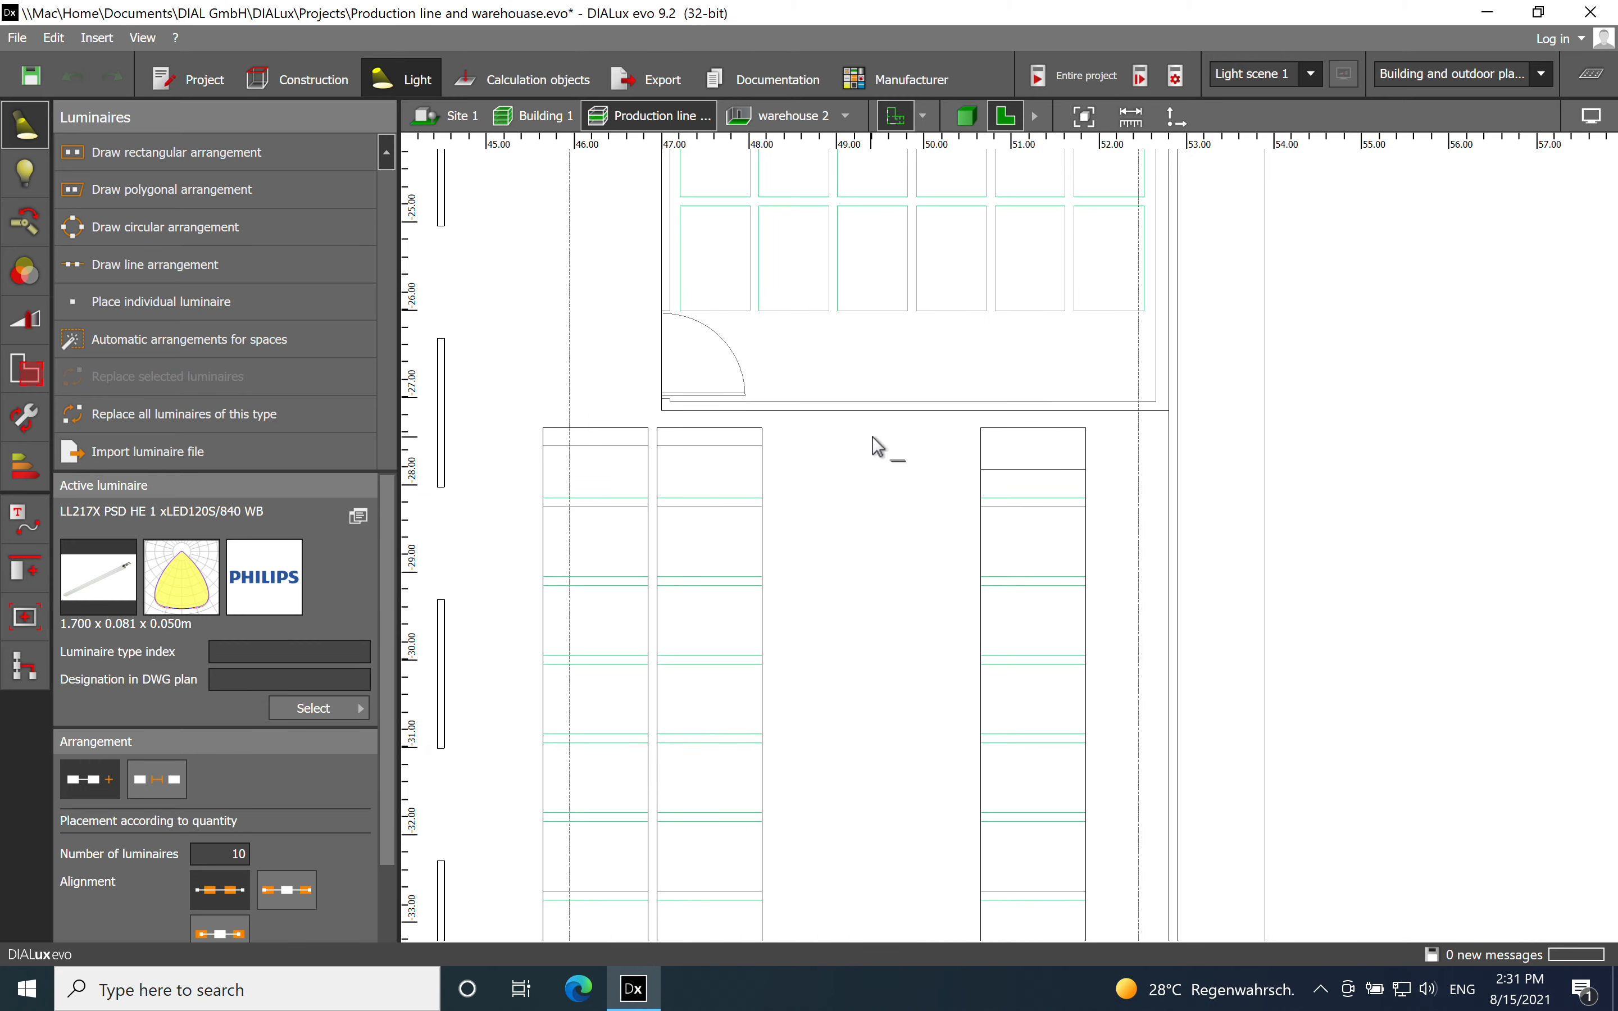
pyautogui.click(878, 446)
pyautogui.scroll(-8, 873, 435)
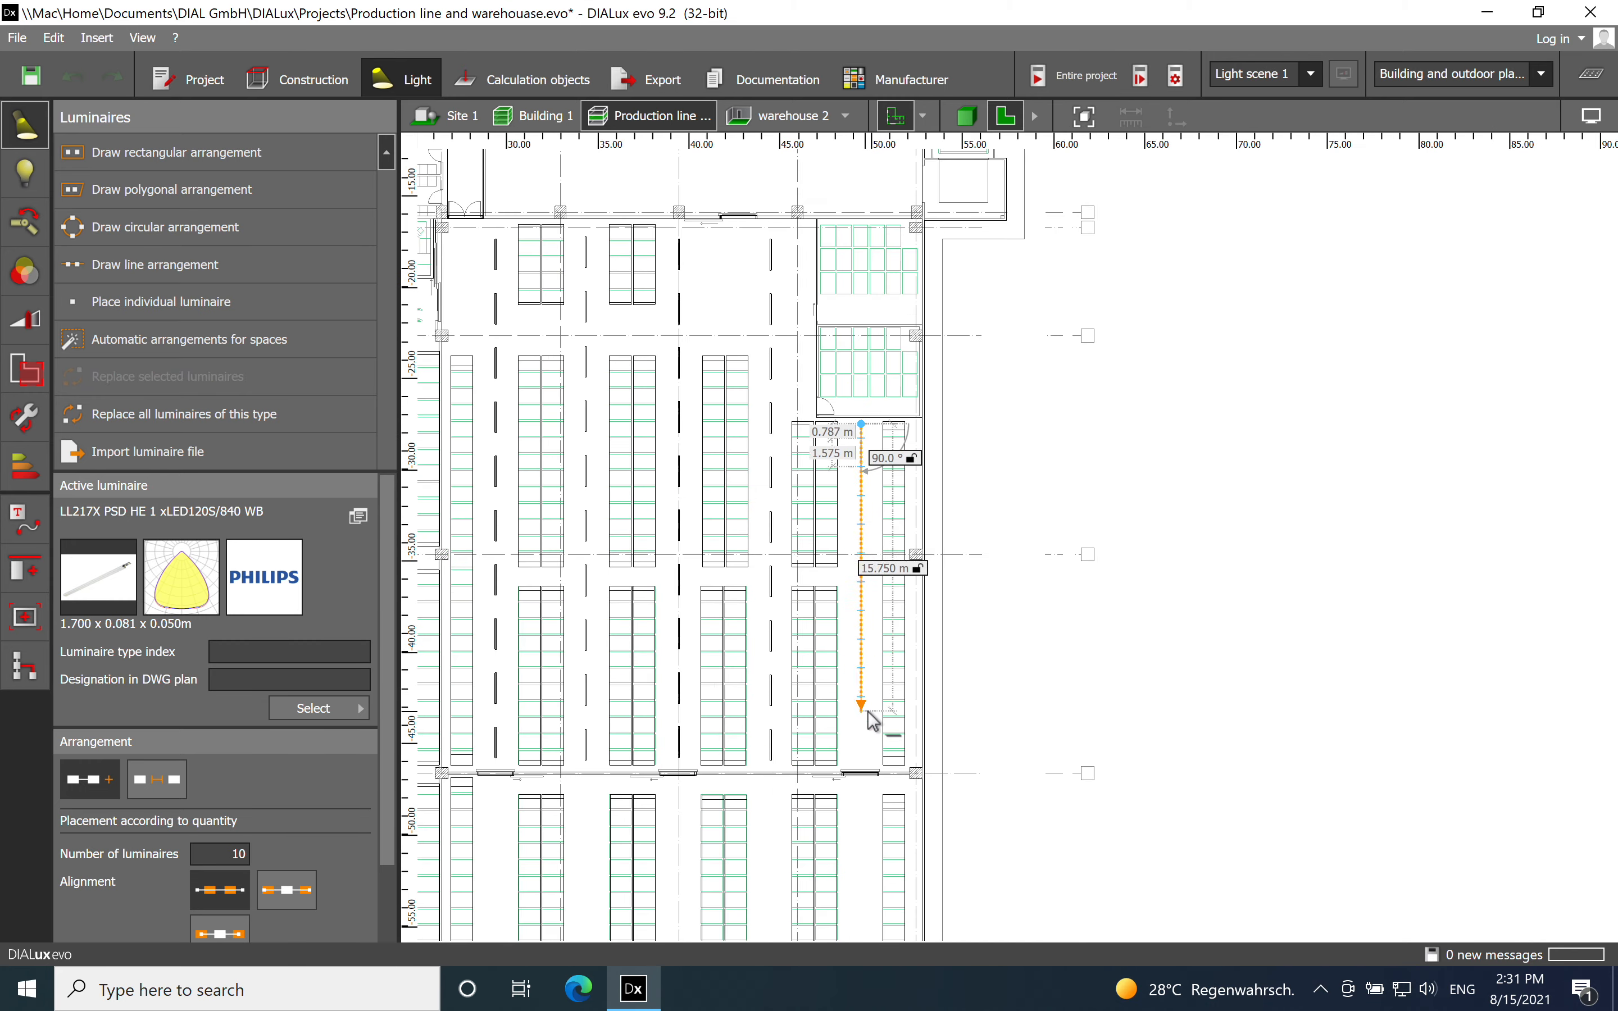
pyautogui.scroll(5, 876, 656)
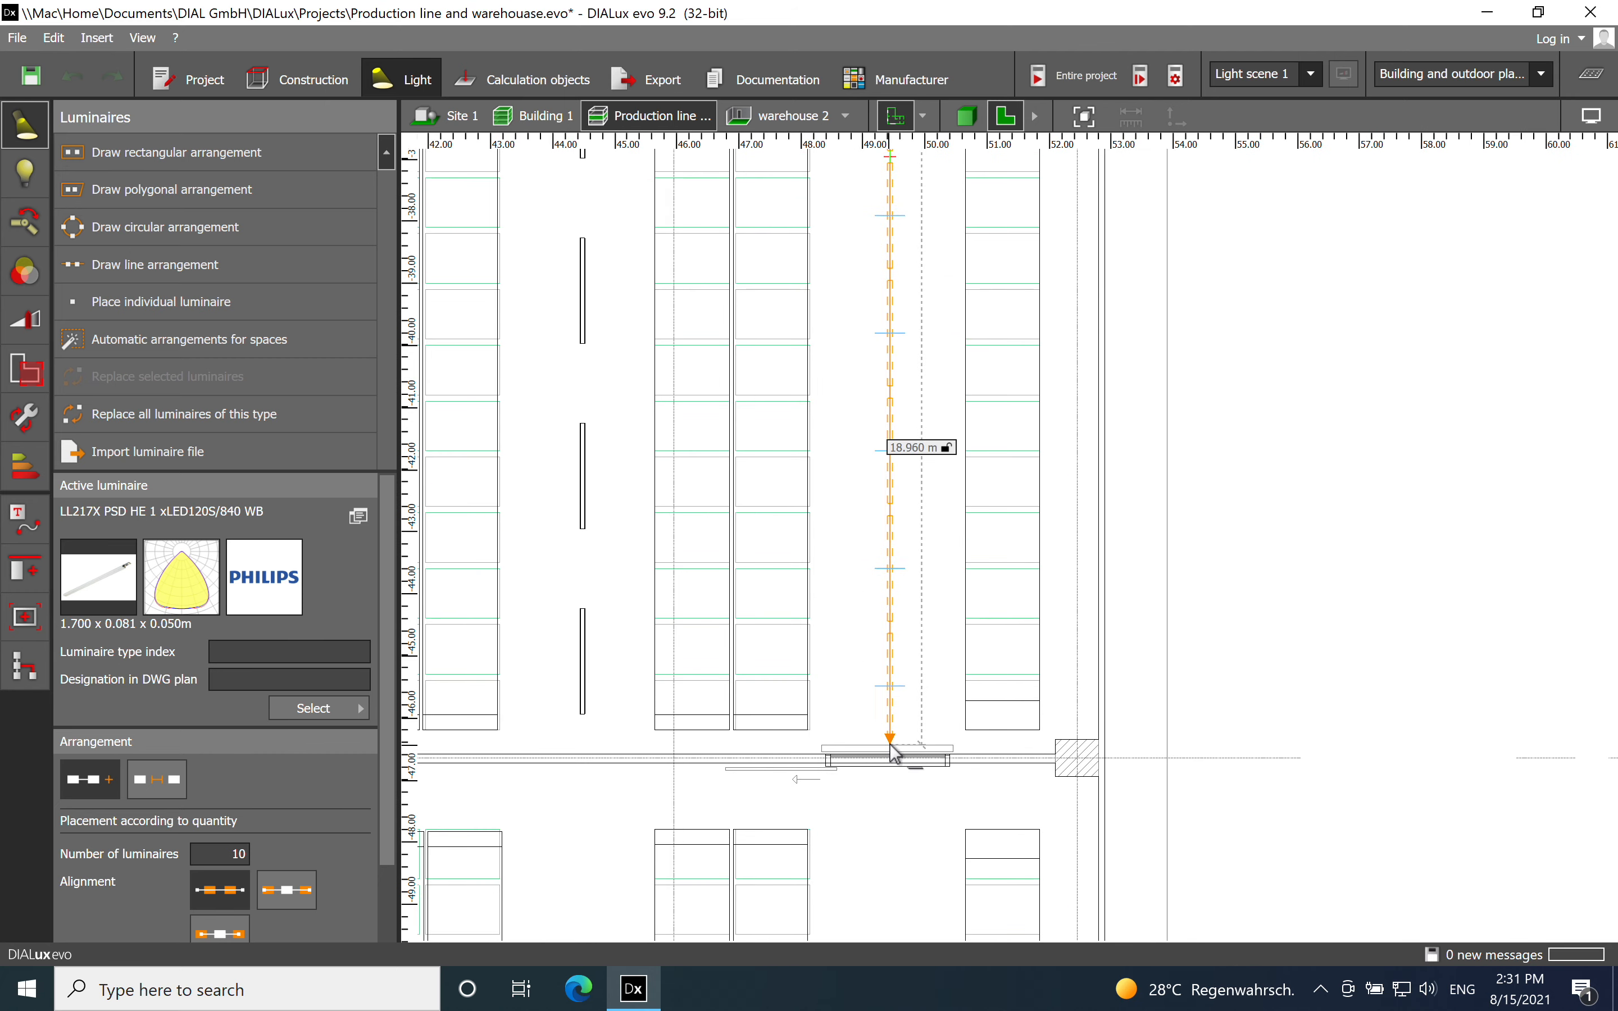
pyautogui.click(893, 748)
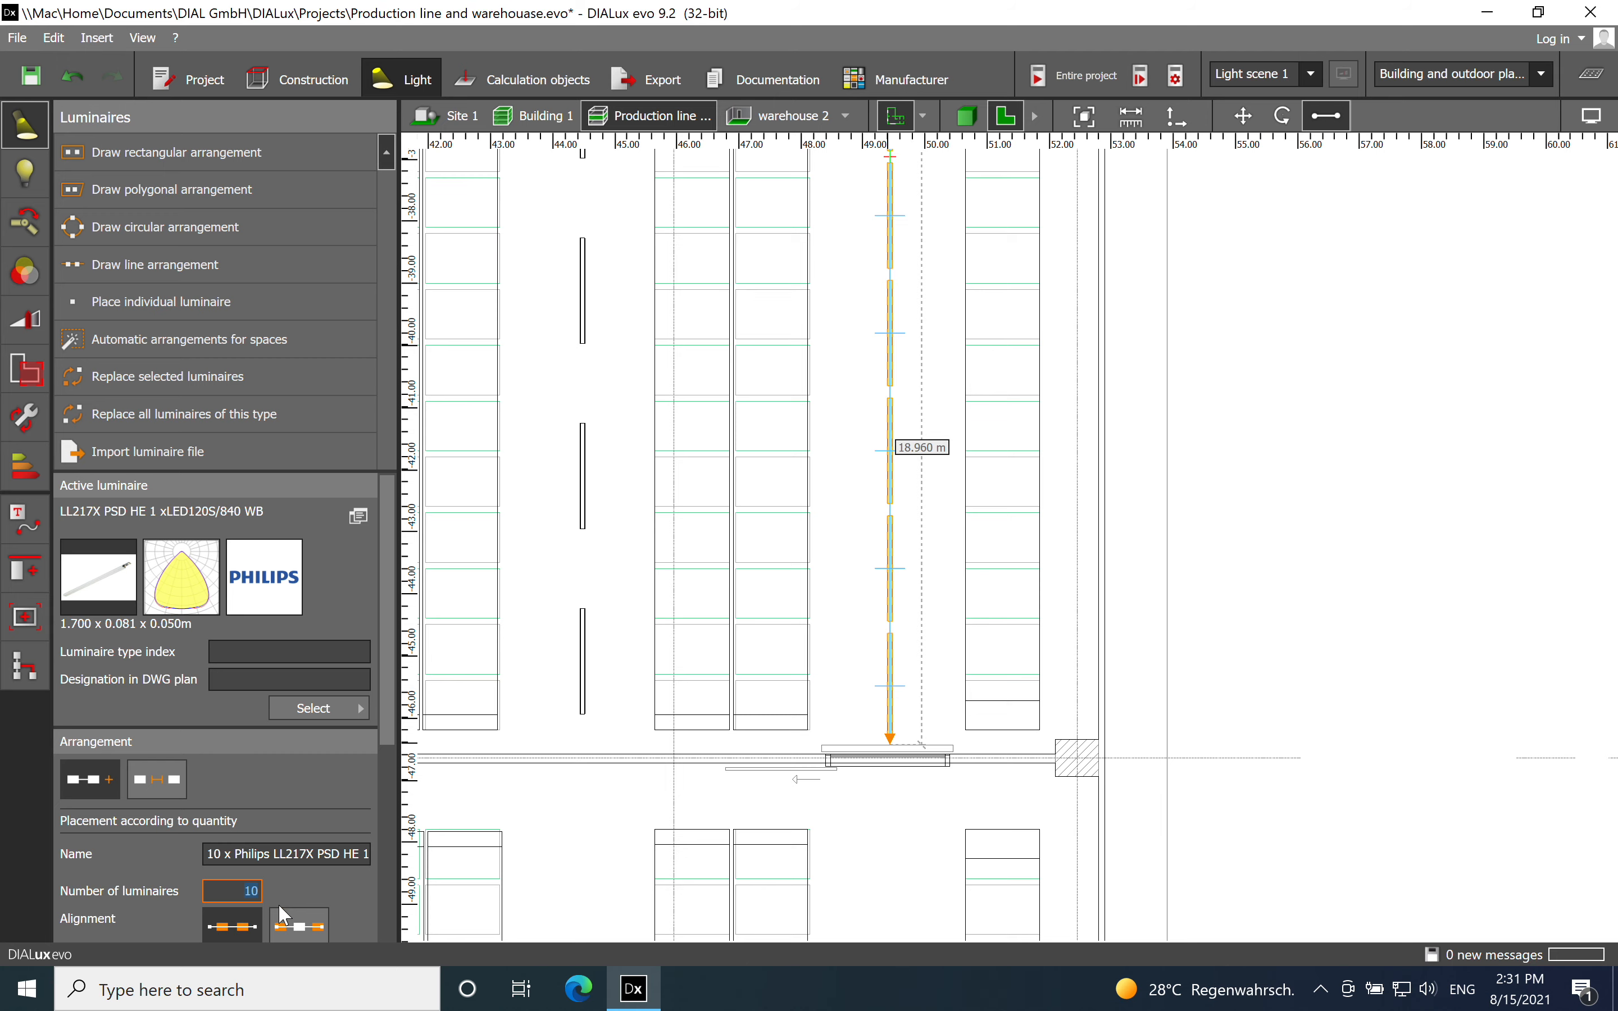
# Set the number of luminaires in the fifth aisle's line arrangement to 7.
pyautogui.click(830, 565)
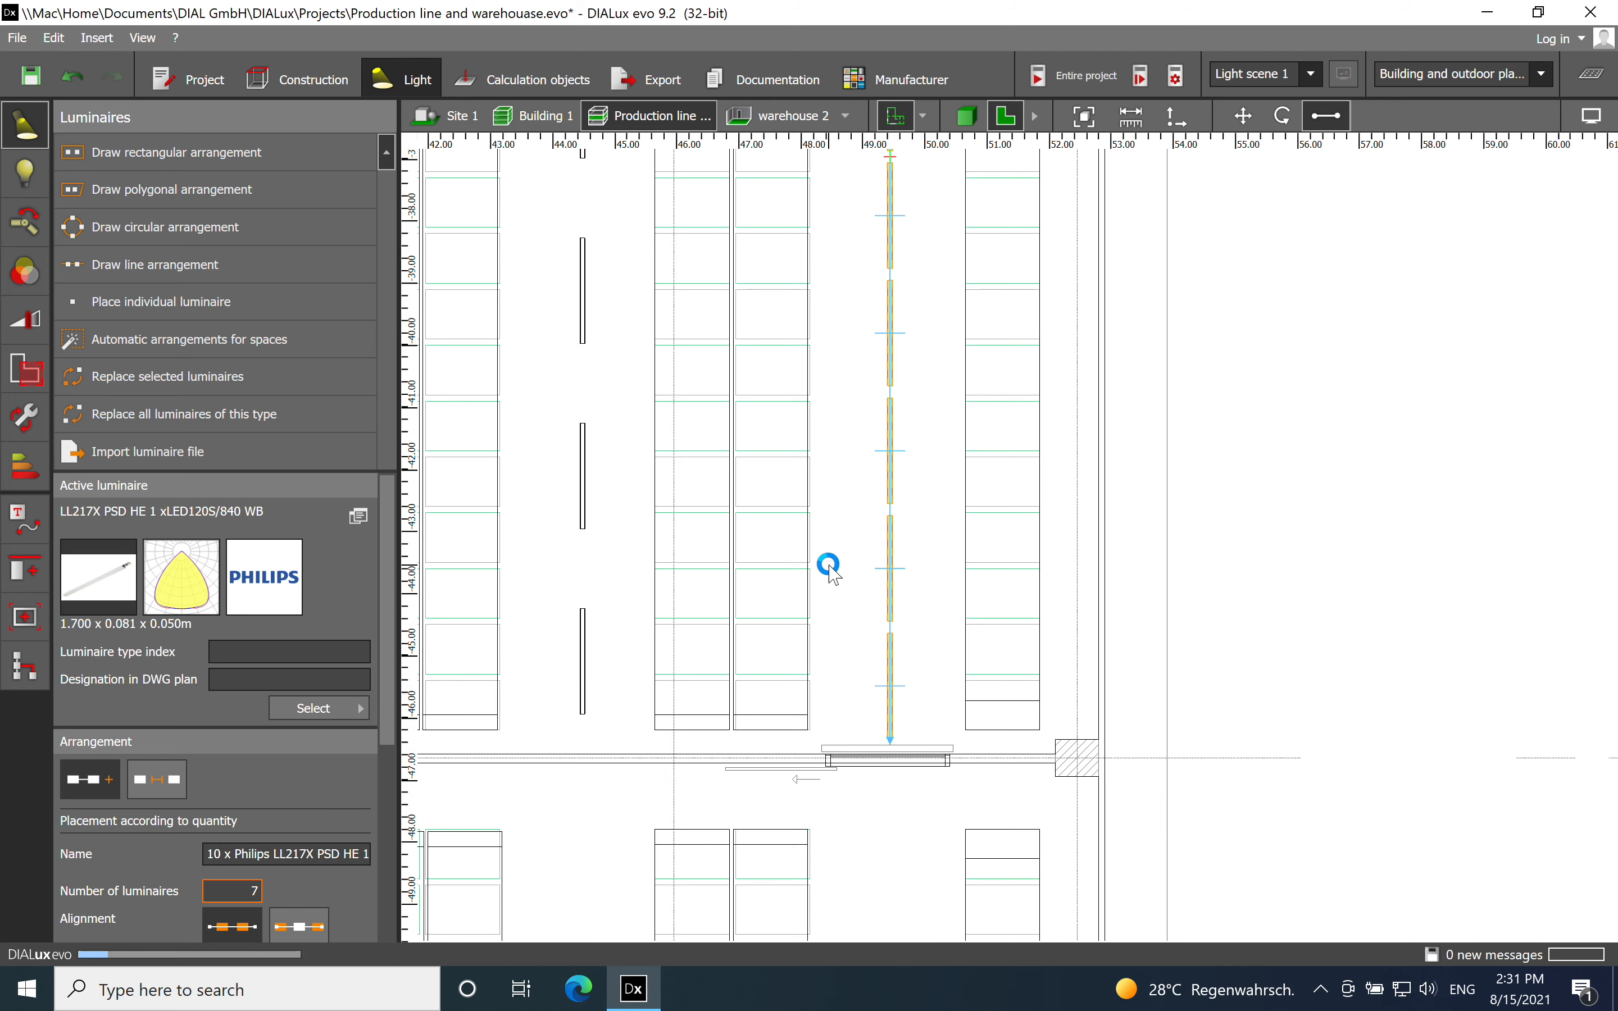
pyautogui.click(947, 554)
pyautogui.scroll(-3, 947, 553)
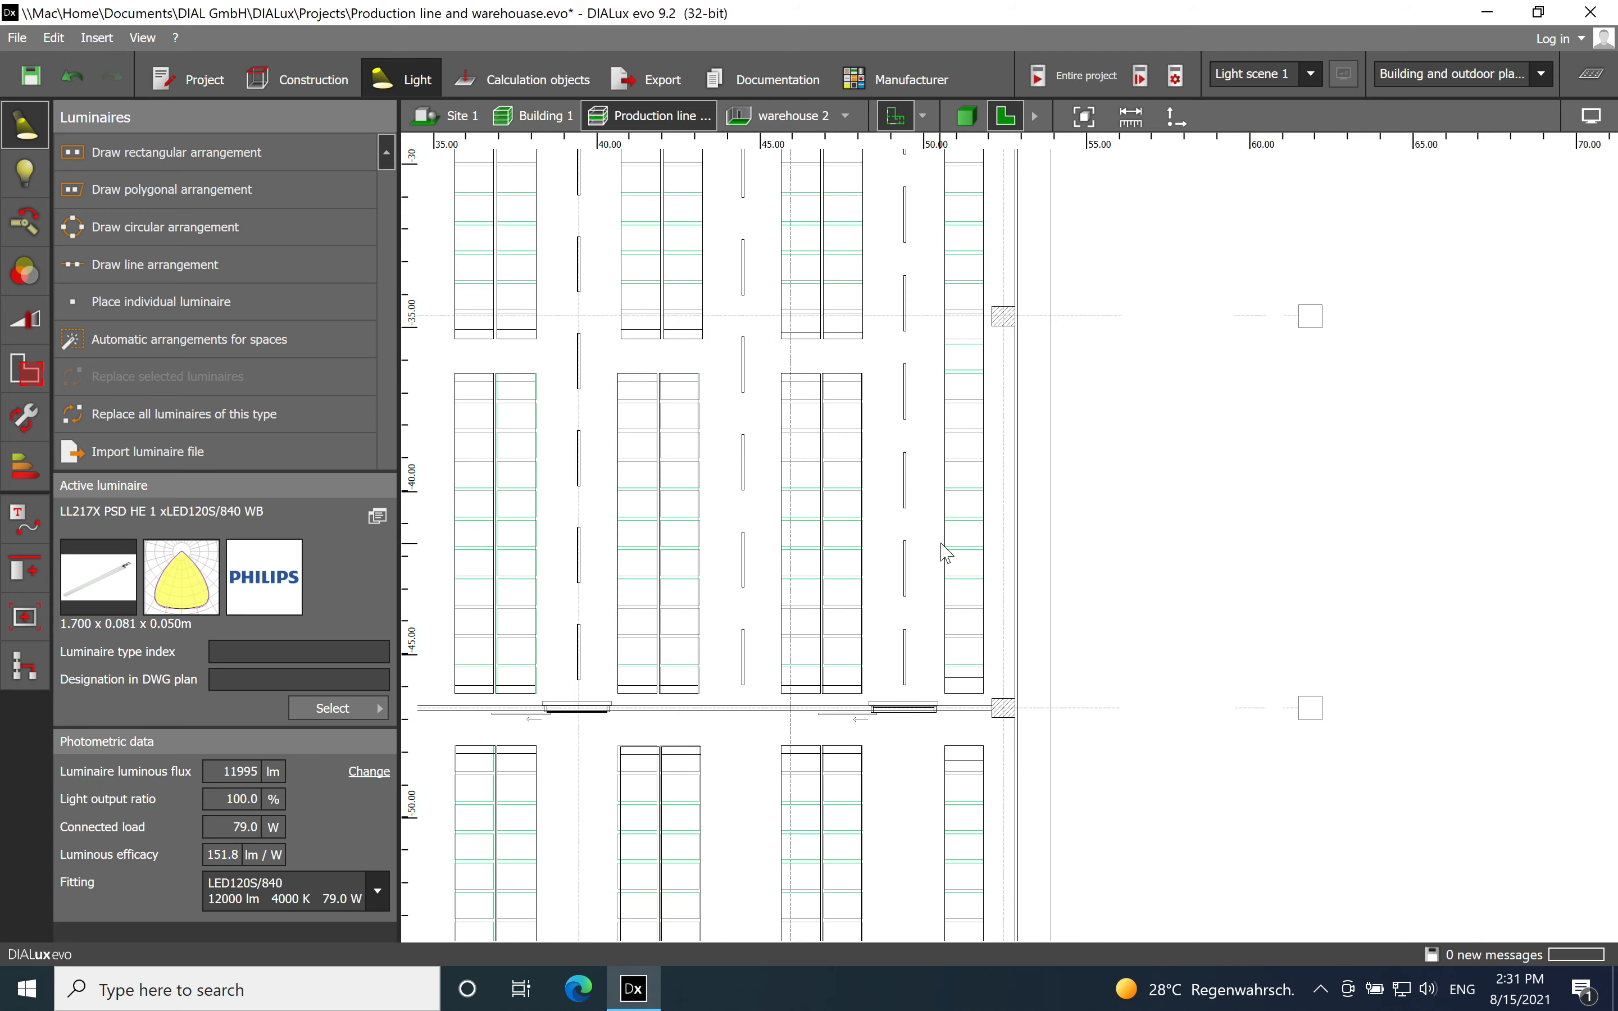
pyautogui.scroll(-2, 975, 512)
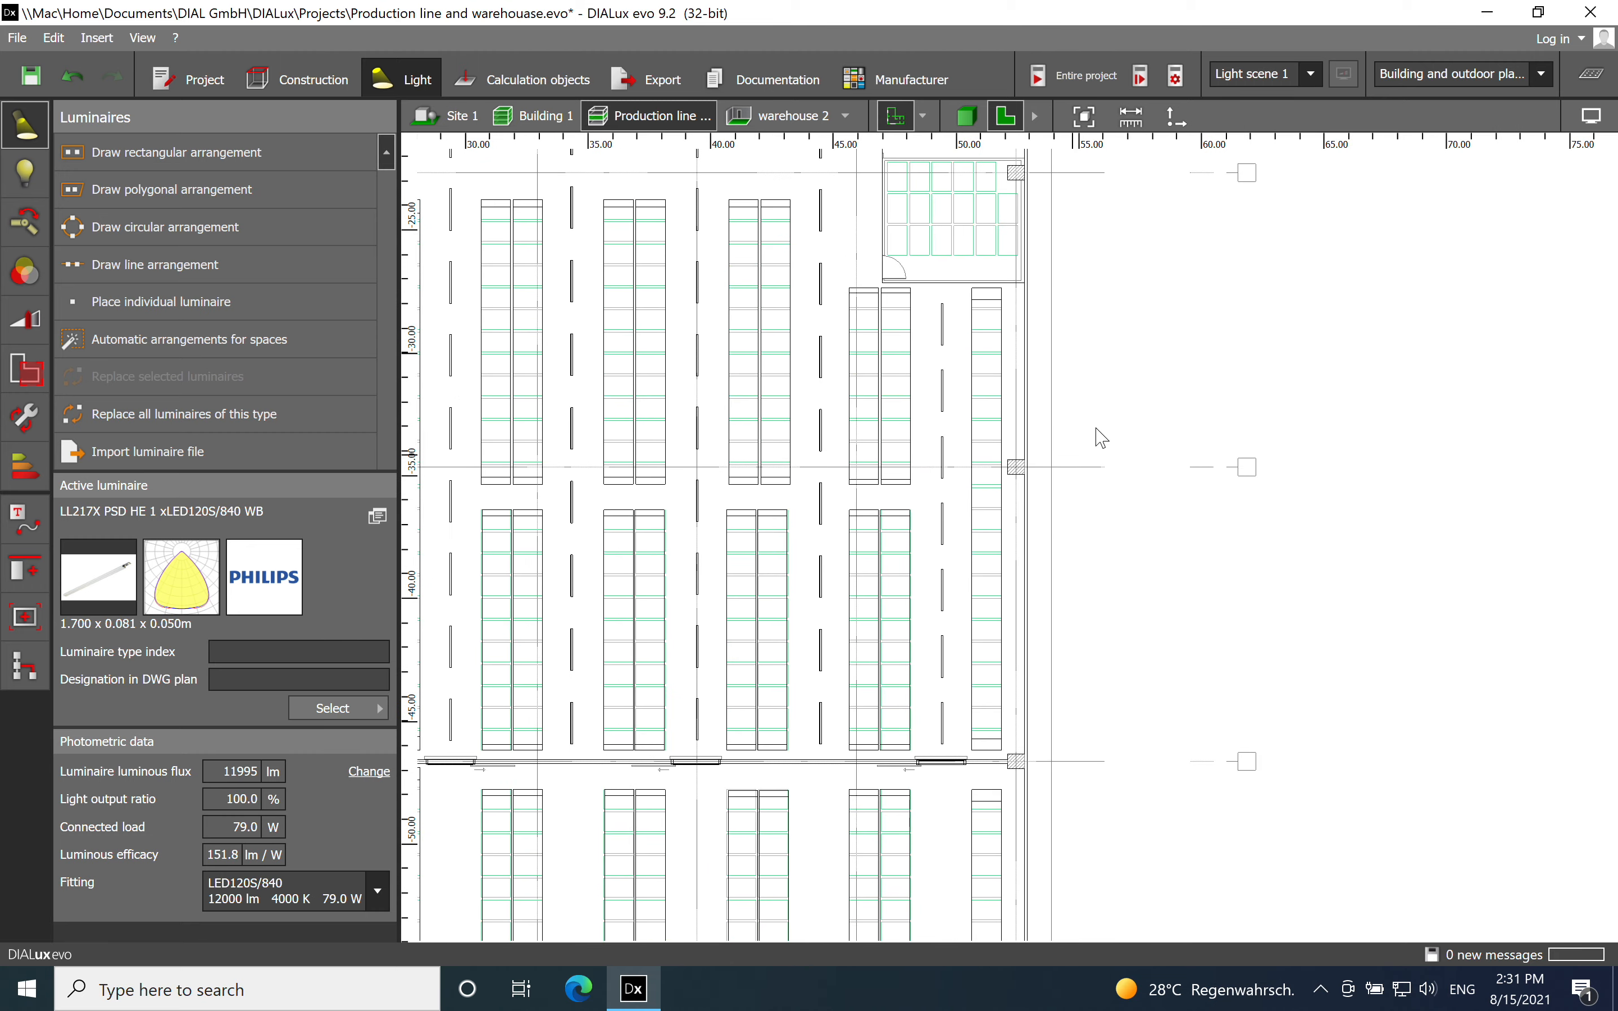
pyautogui.scroll(-3, 961, 632)
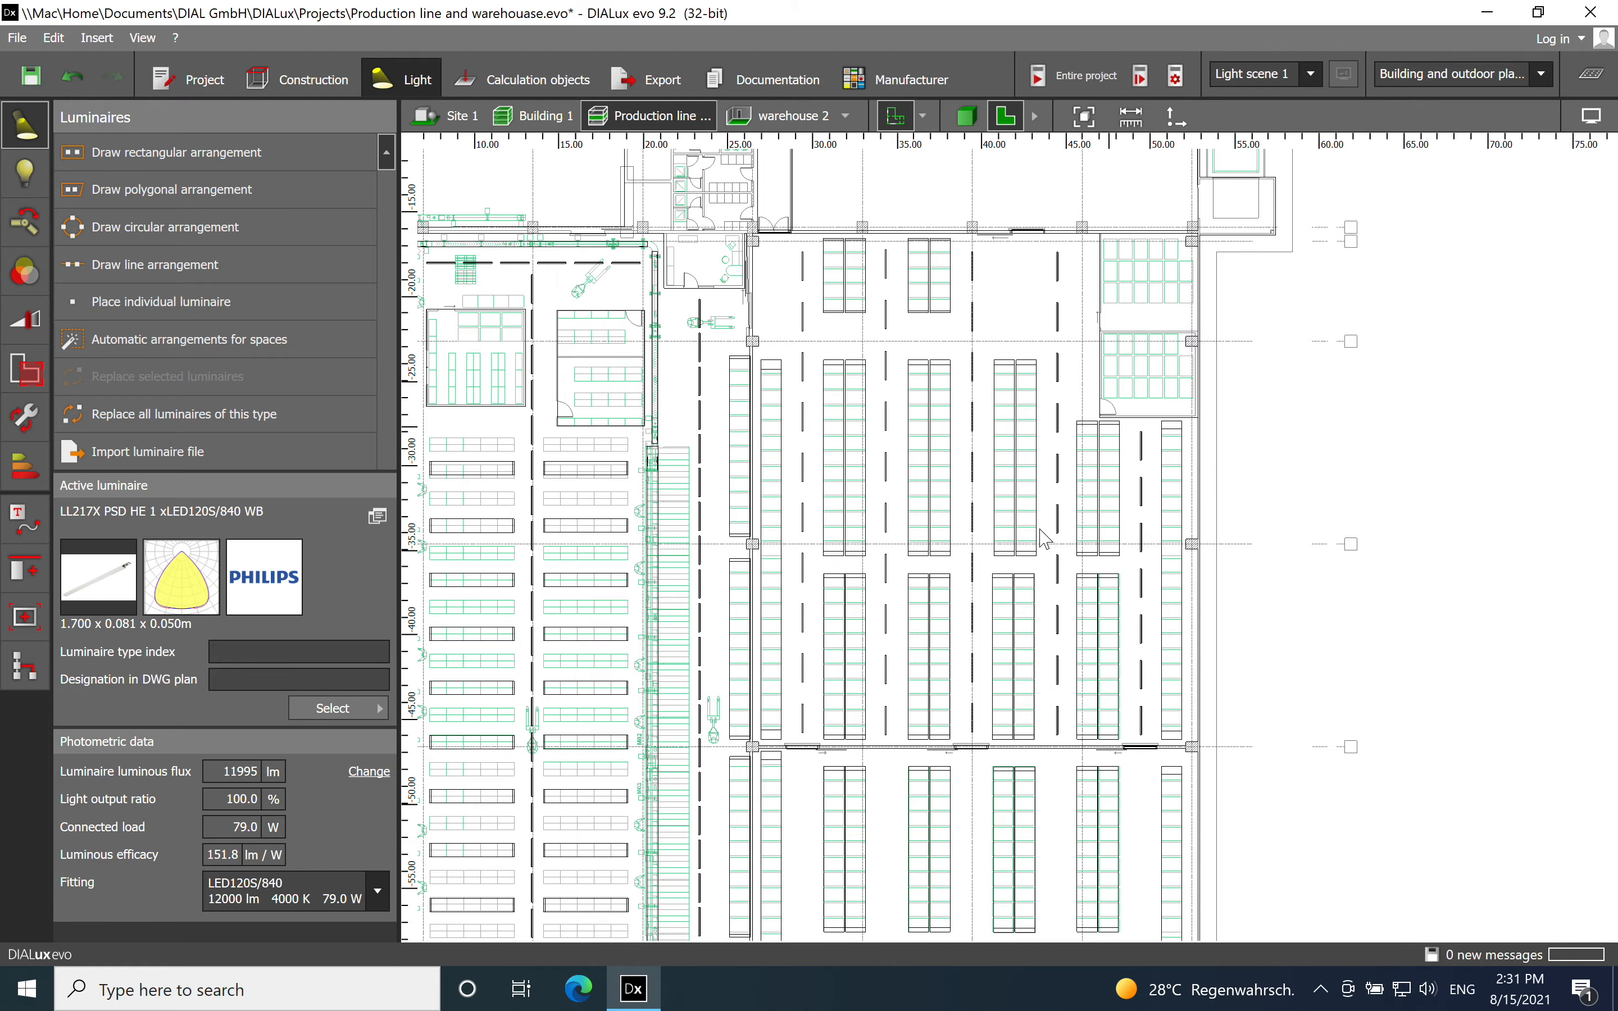
# Inspect warehouse 1's luminaire lines and racks in 3D and check the height of a double-sided rack.
pyautogui.click(967, 116)
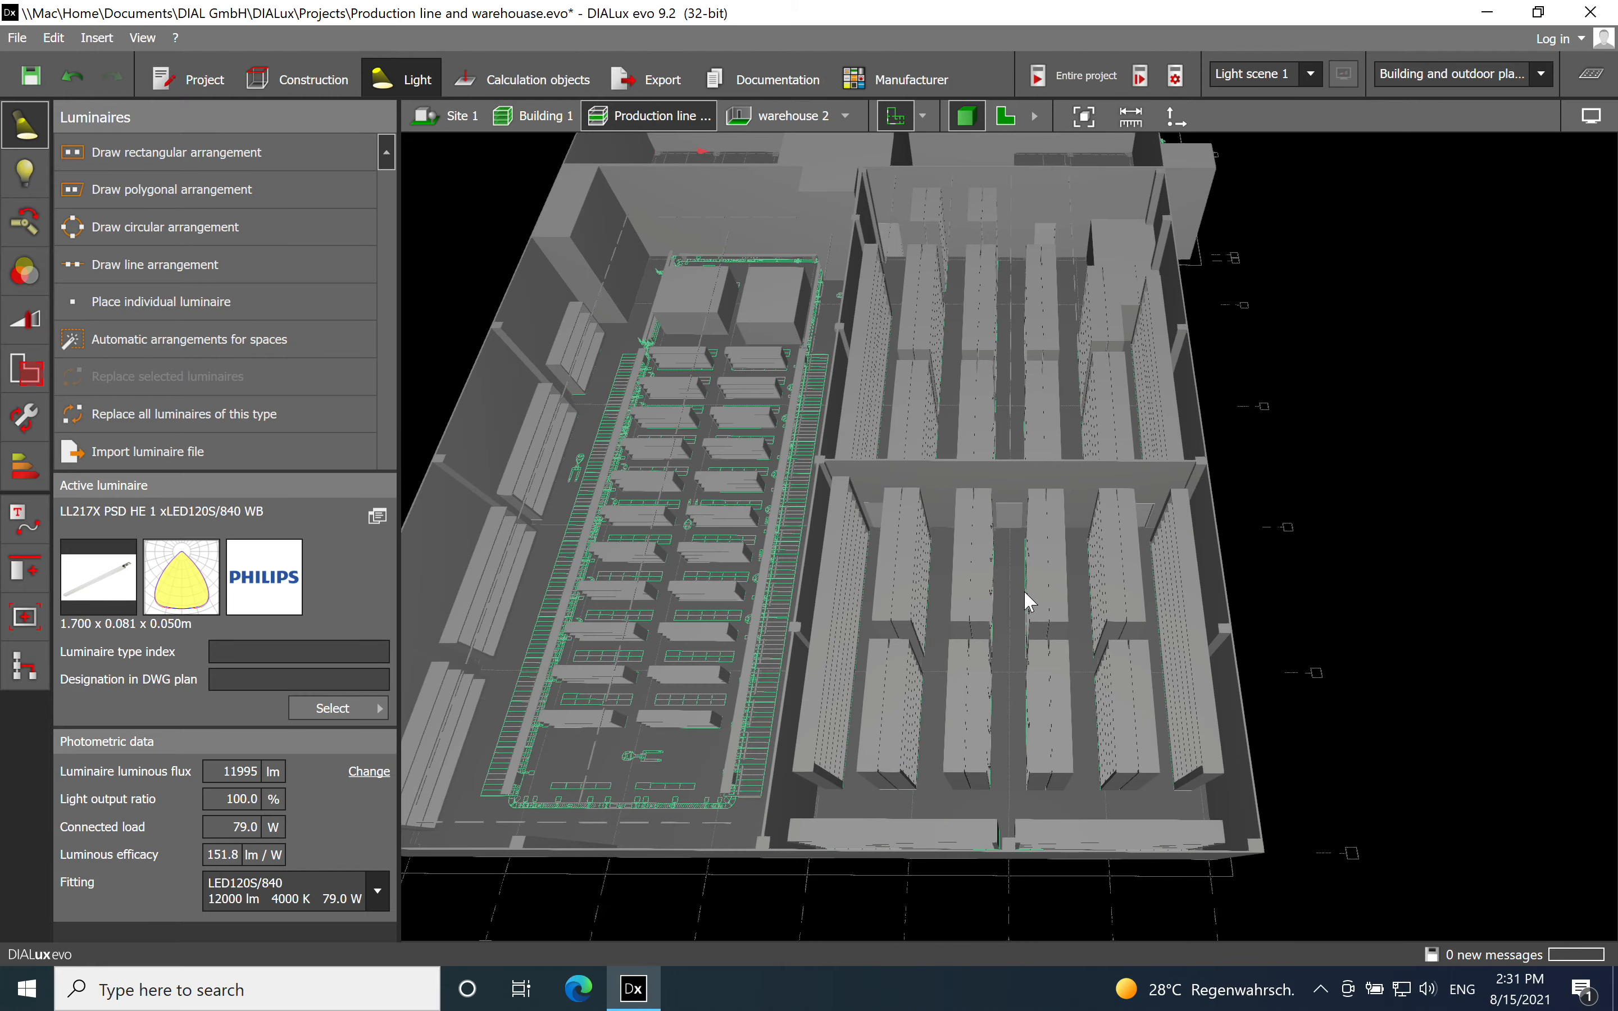
pyautogui.moveTo(1024, 590); pyautogui.dragTo(1203, 666, button='middle')
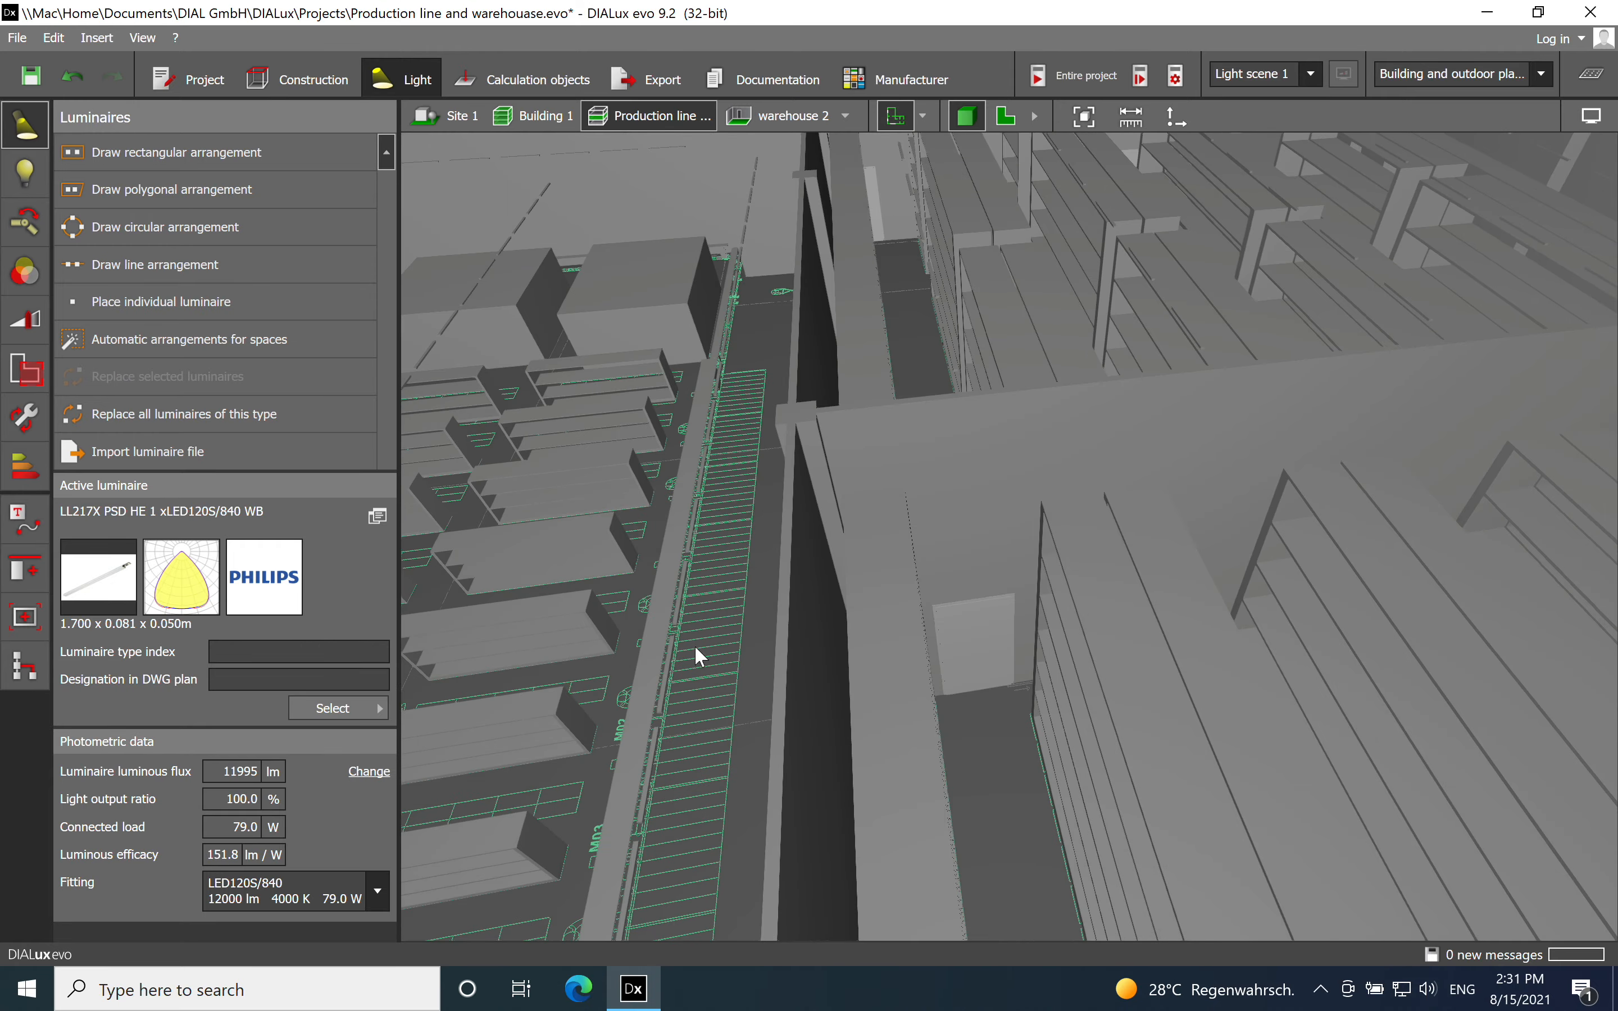
pyautogui.moveTo(1020, 410); pyautogui.dragTo(1097, 580, button='middle')
pyautogui.click(1003, 590)
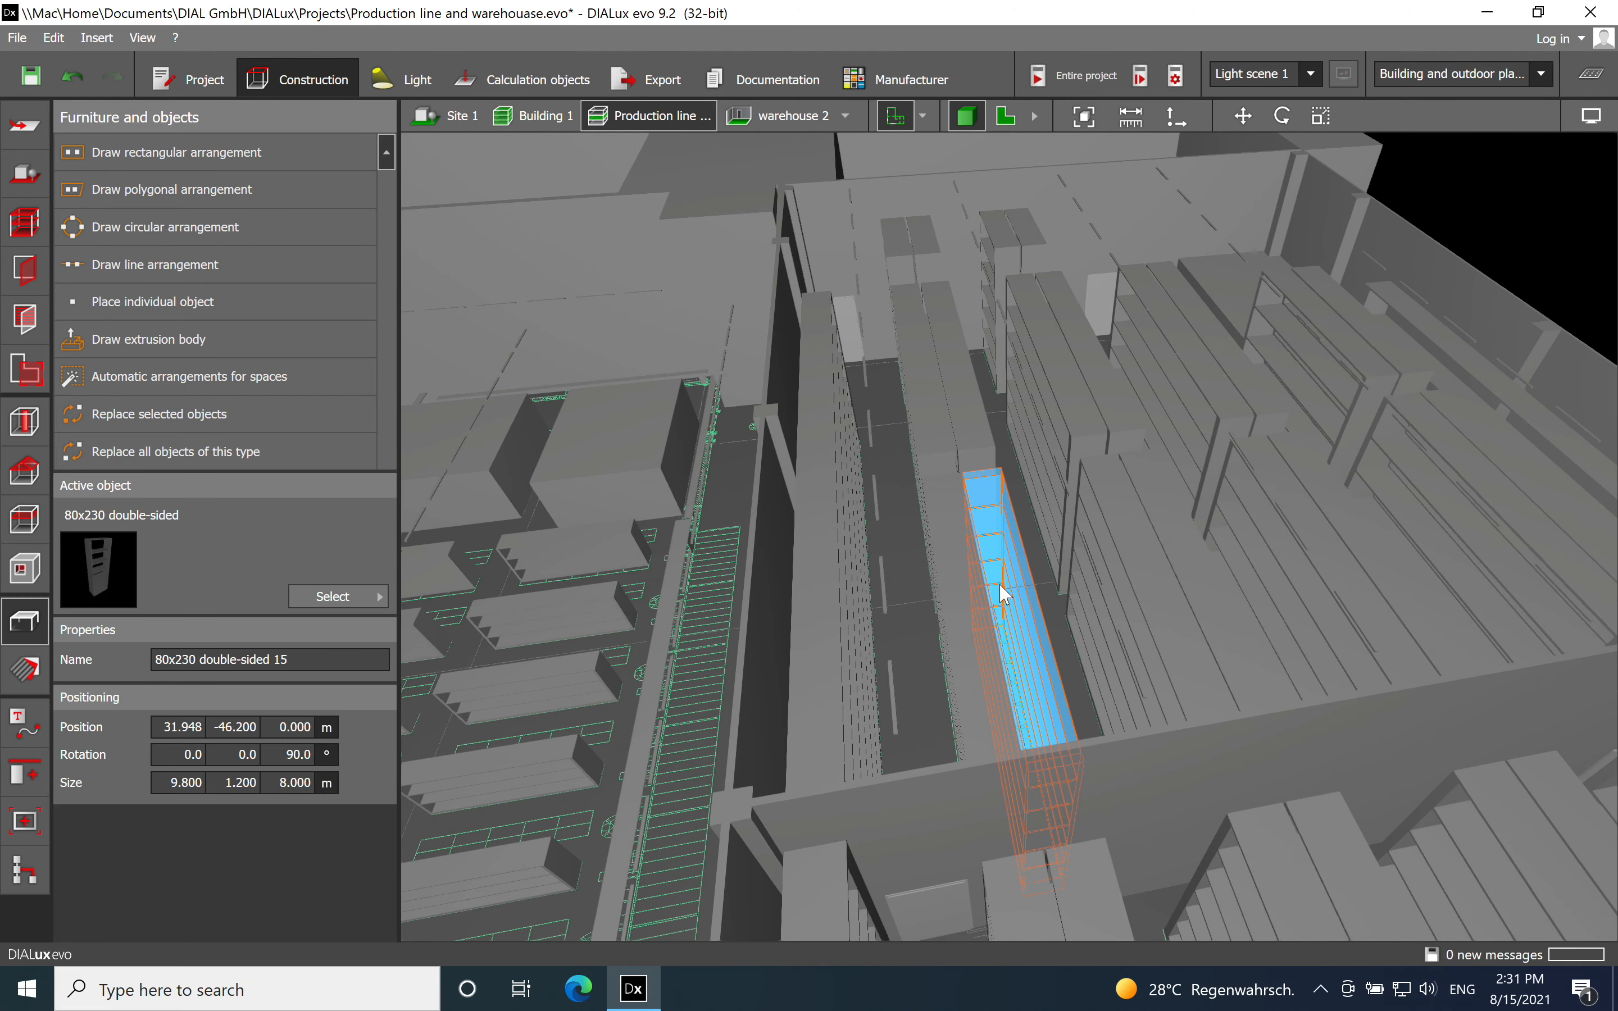
pyautogui.doubleClick(291, 781)
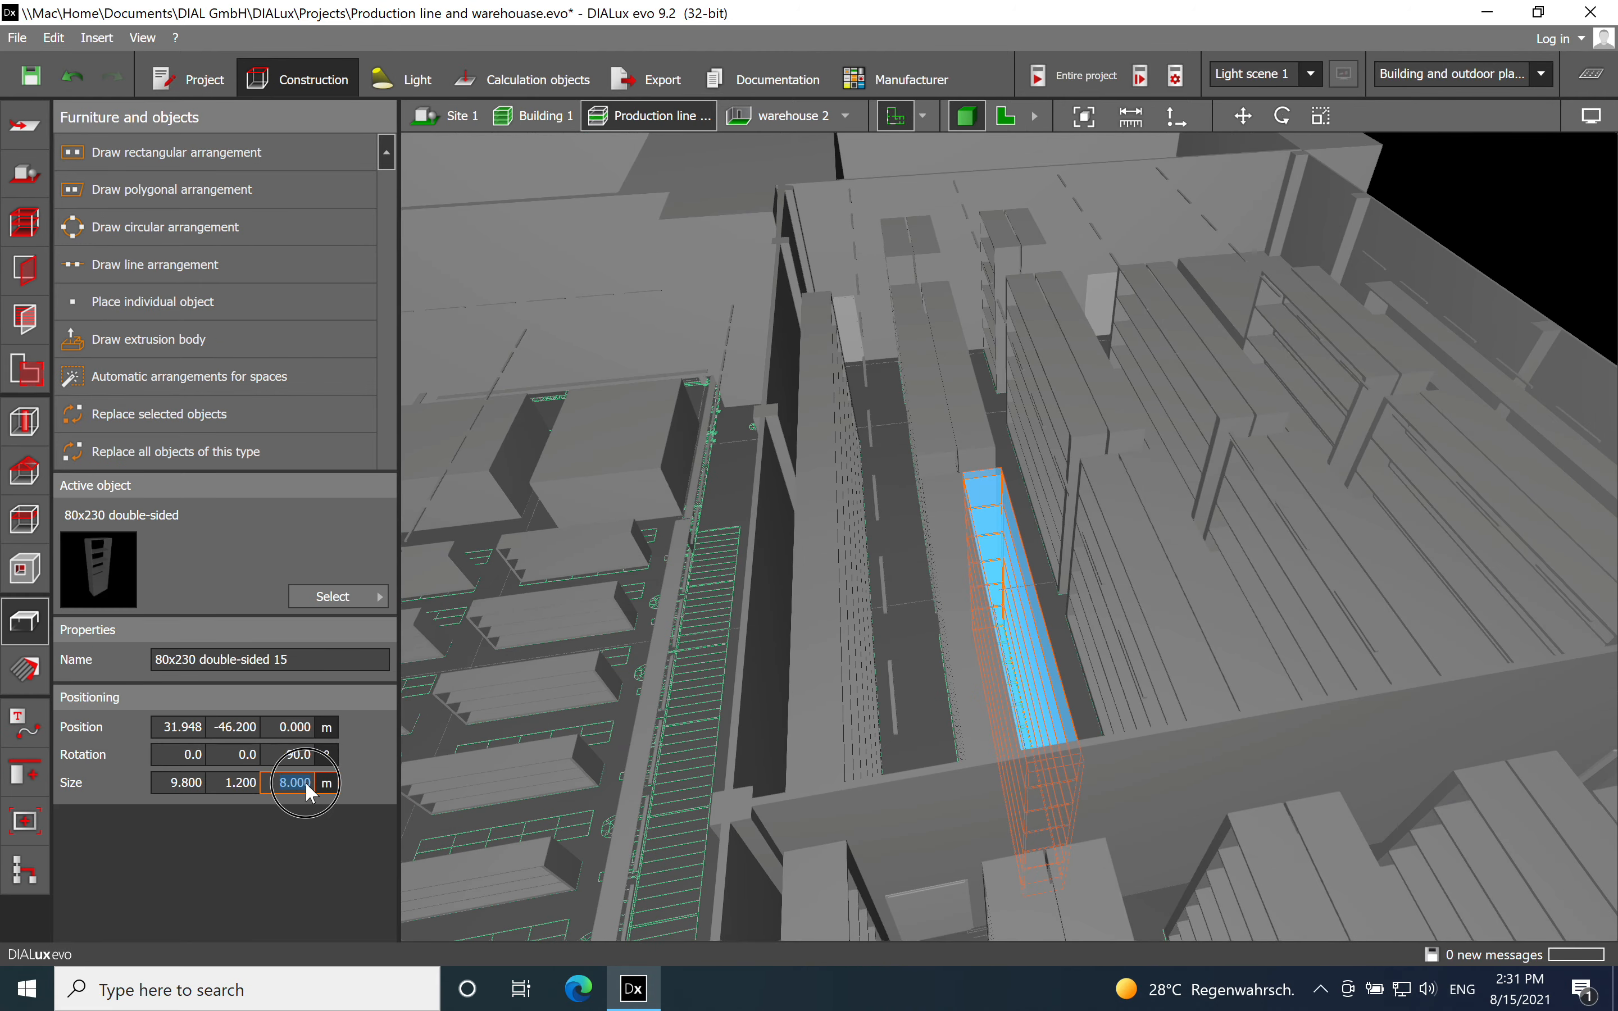
pyautogui.click(1484, 226)
# Return to the floor plan and check the mounting height of the first aisle's luminaire line.
pyautogui.click(1007, 117)
pyautogui.scroll(3, 863, 468)
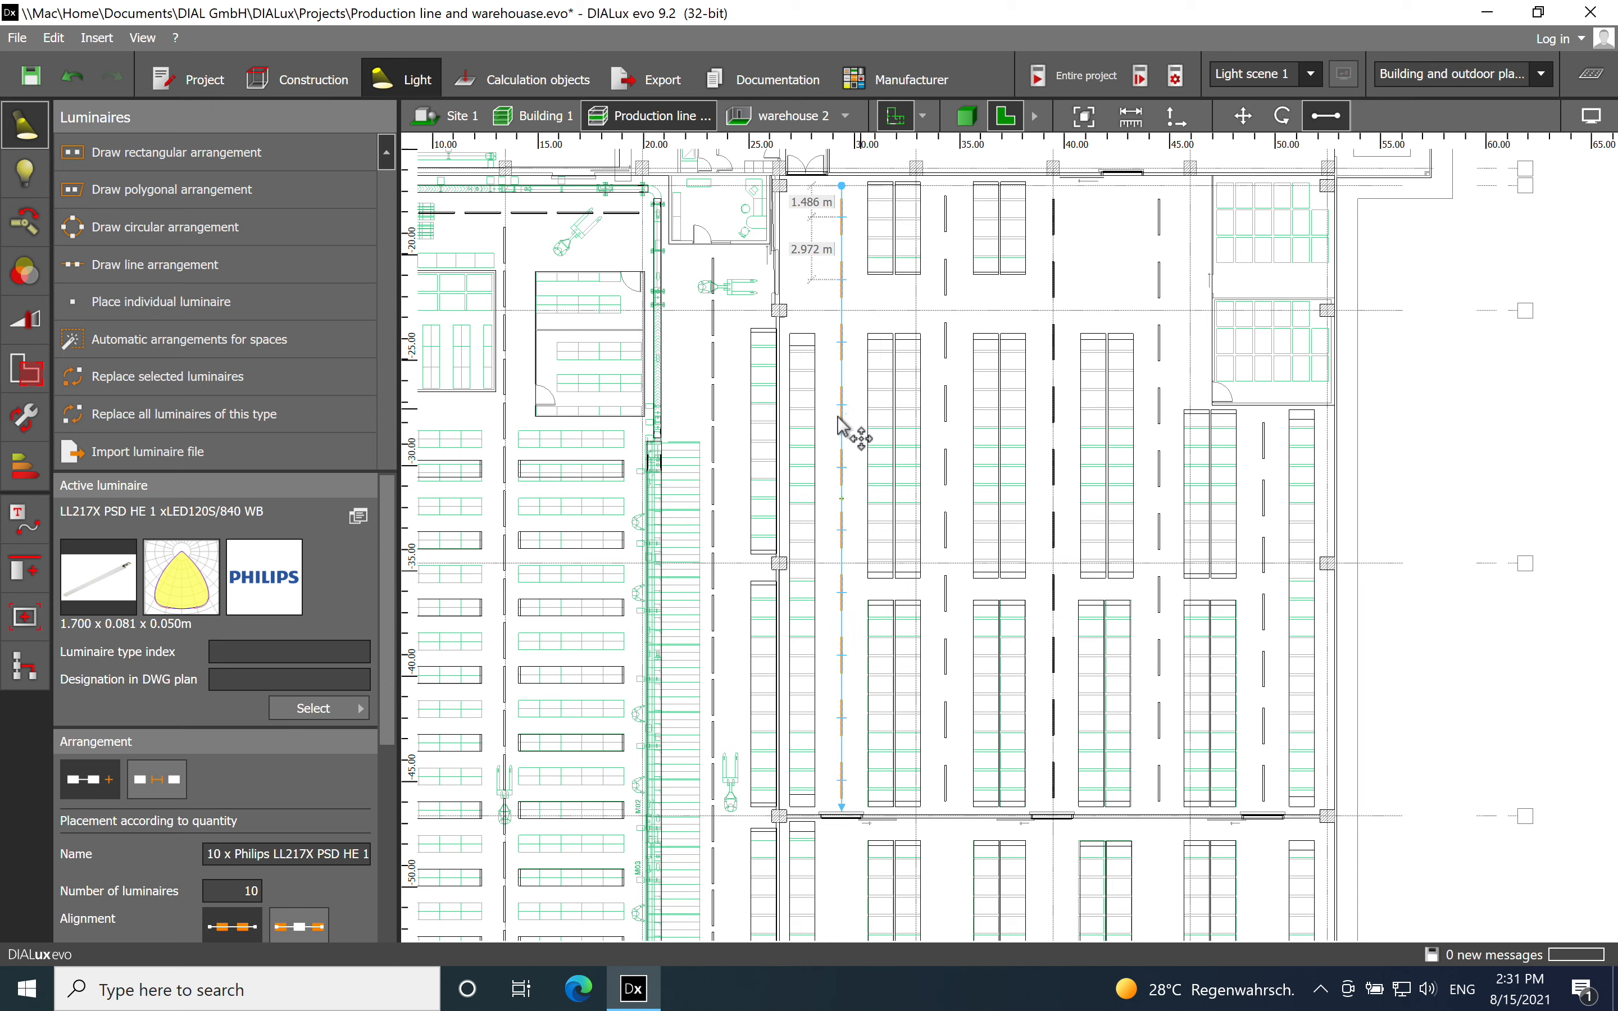
pyautogui.moveTo(387, 666); pyautogui.dragTo(381, 846)
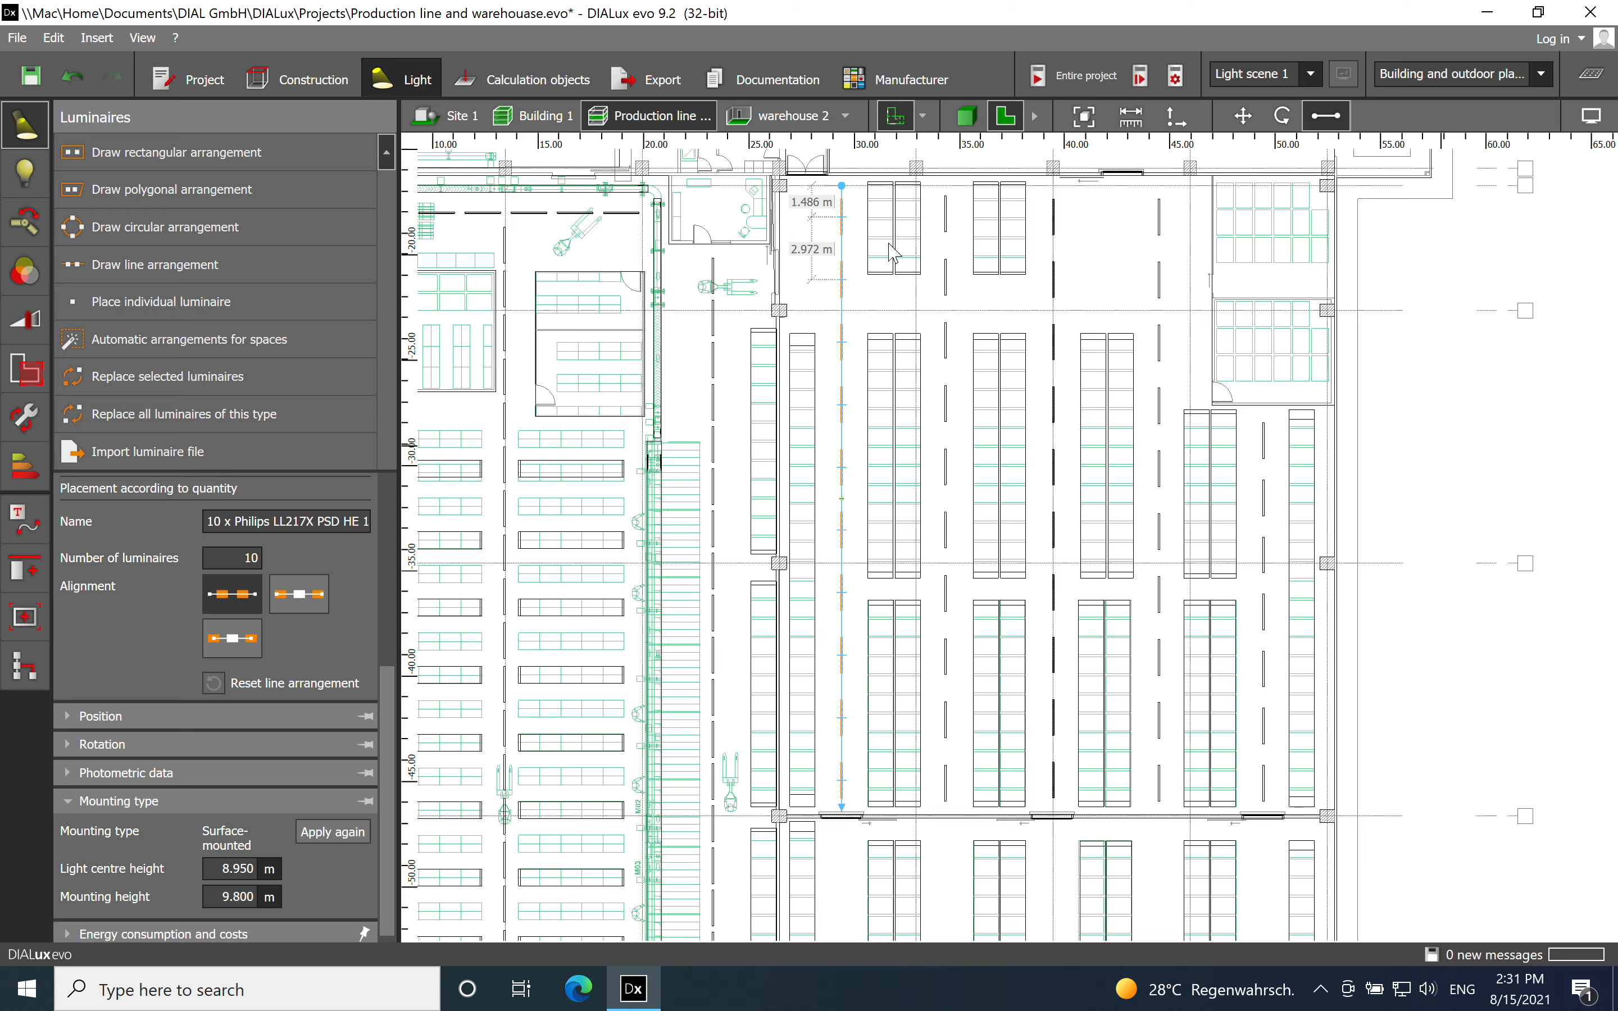
pyautogui.click(1277, 329)
pyautogui.scroll(-3, 1262, 331)
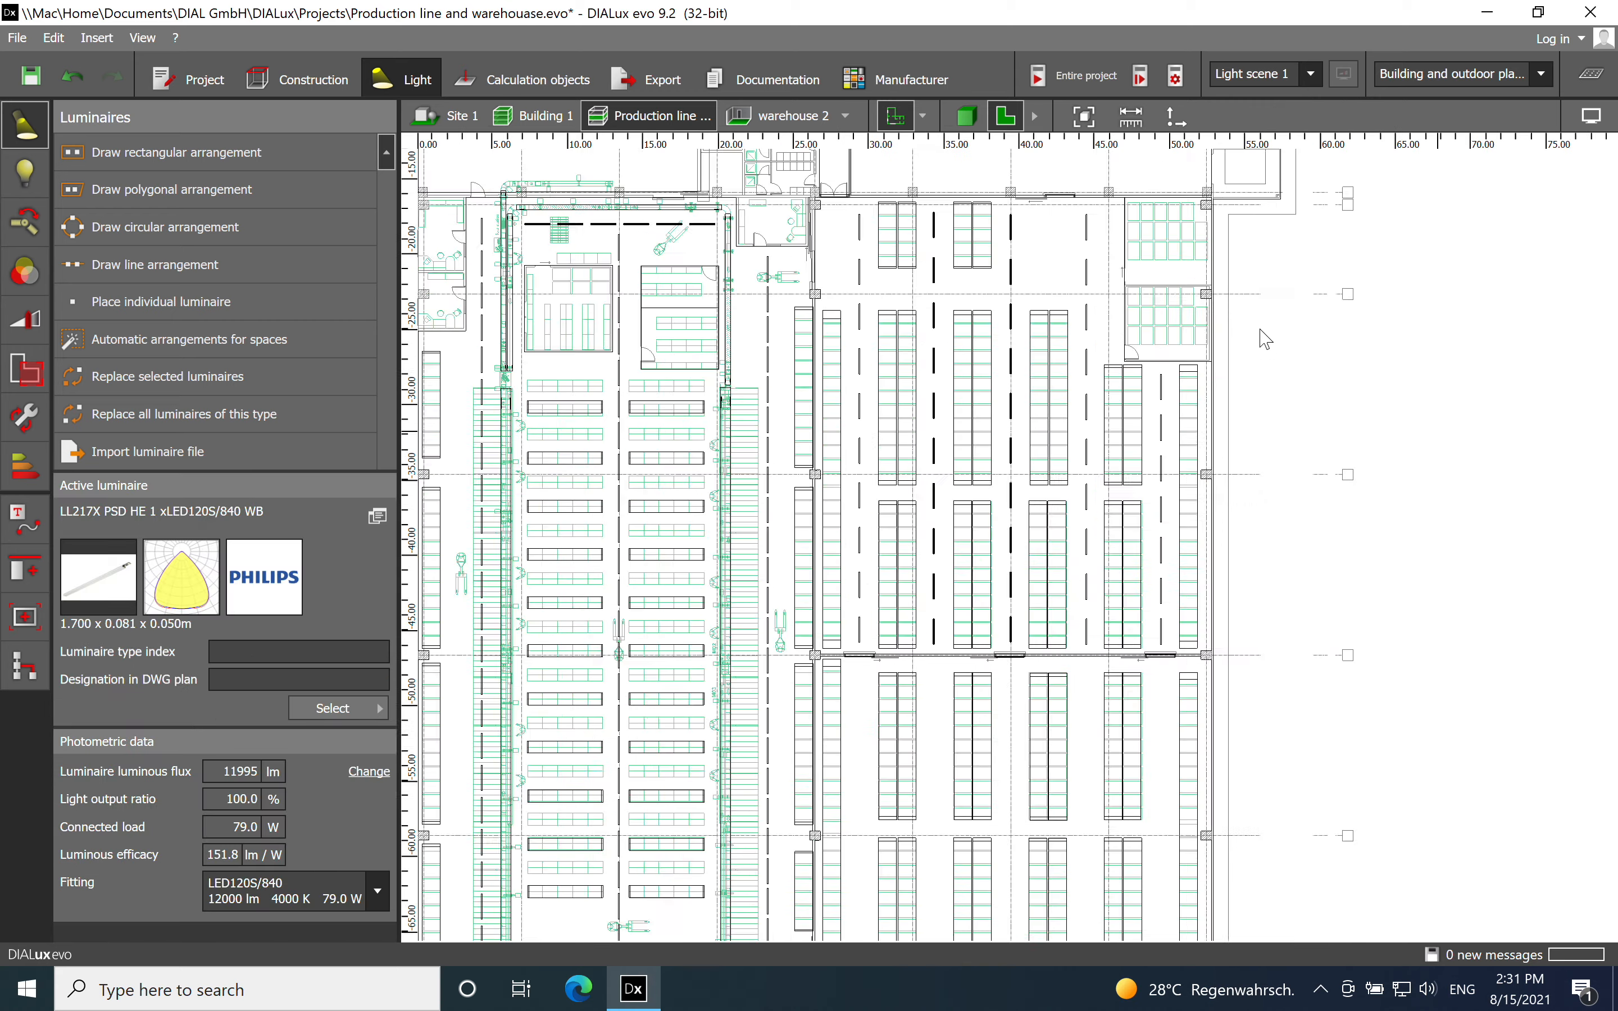
# Choose the Zumtobel CR2PL M13k-840 PC WB EVG WH luminaire as the active luminaire for the lower warehouse.
pyautogui.scroll(3, 1171, 573)
pyautogui.scroll(3, 1048, 552)
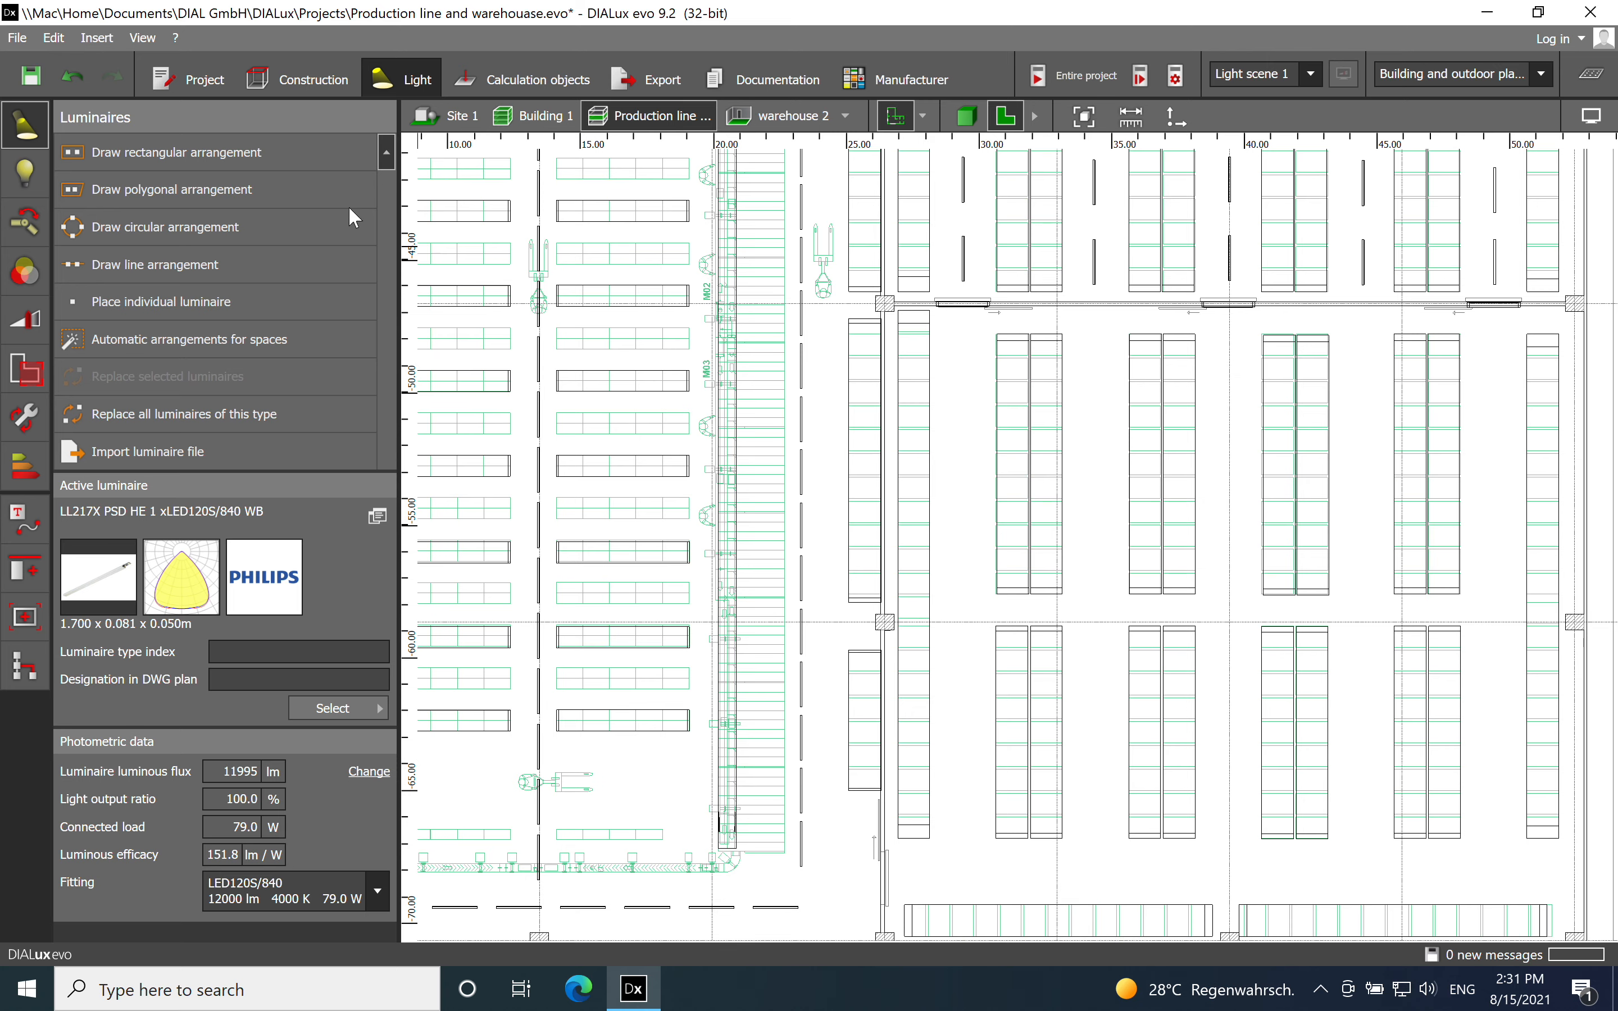
pyautogui.click(333, 709)
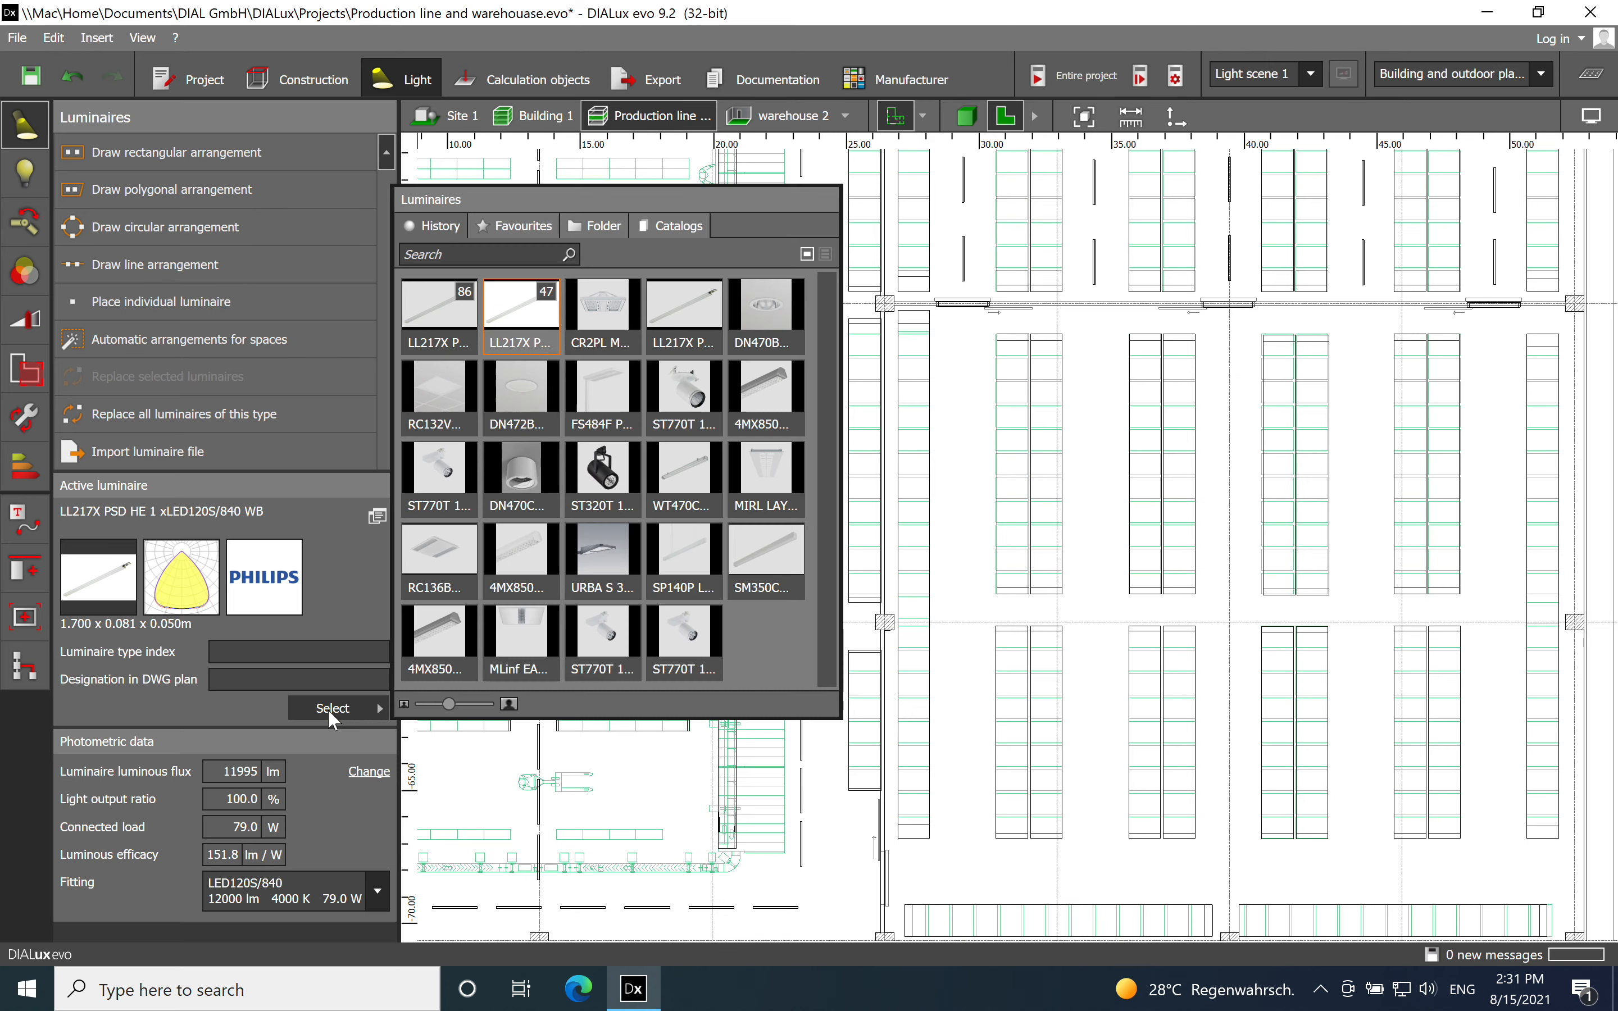
pyautogui.click(616, 319)
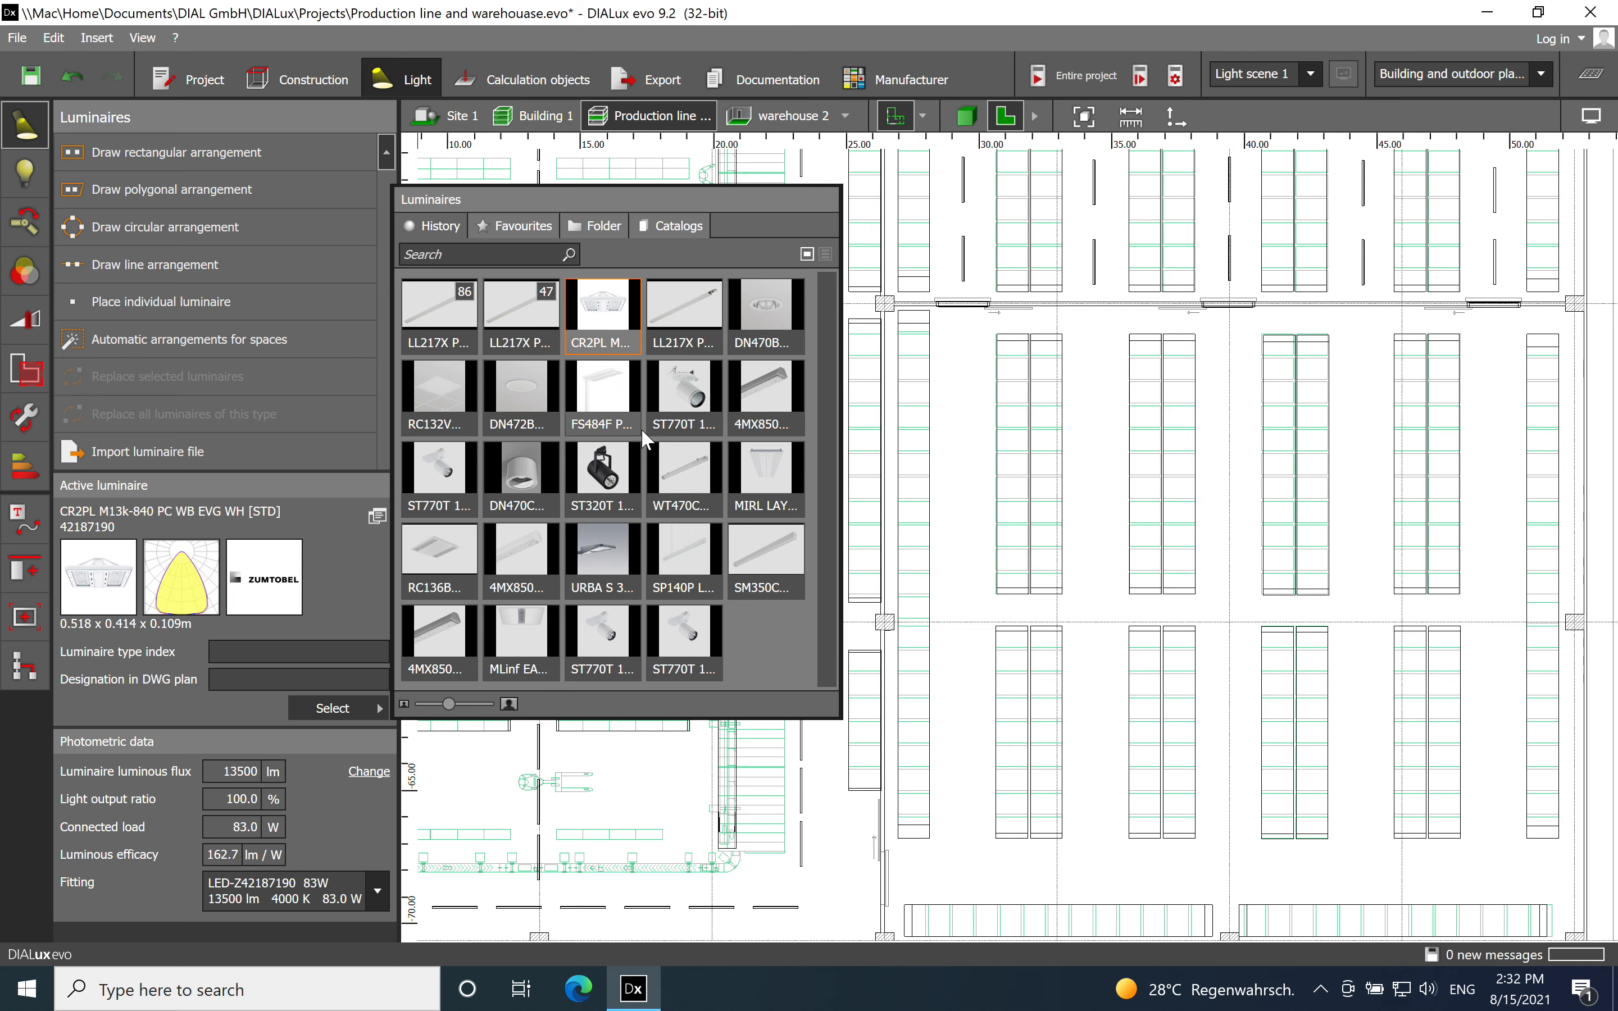
pyautogui.click(1087, 440)
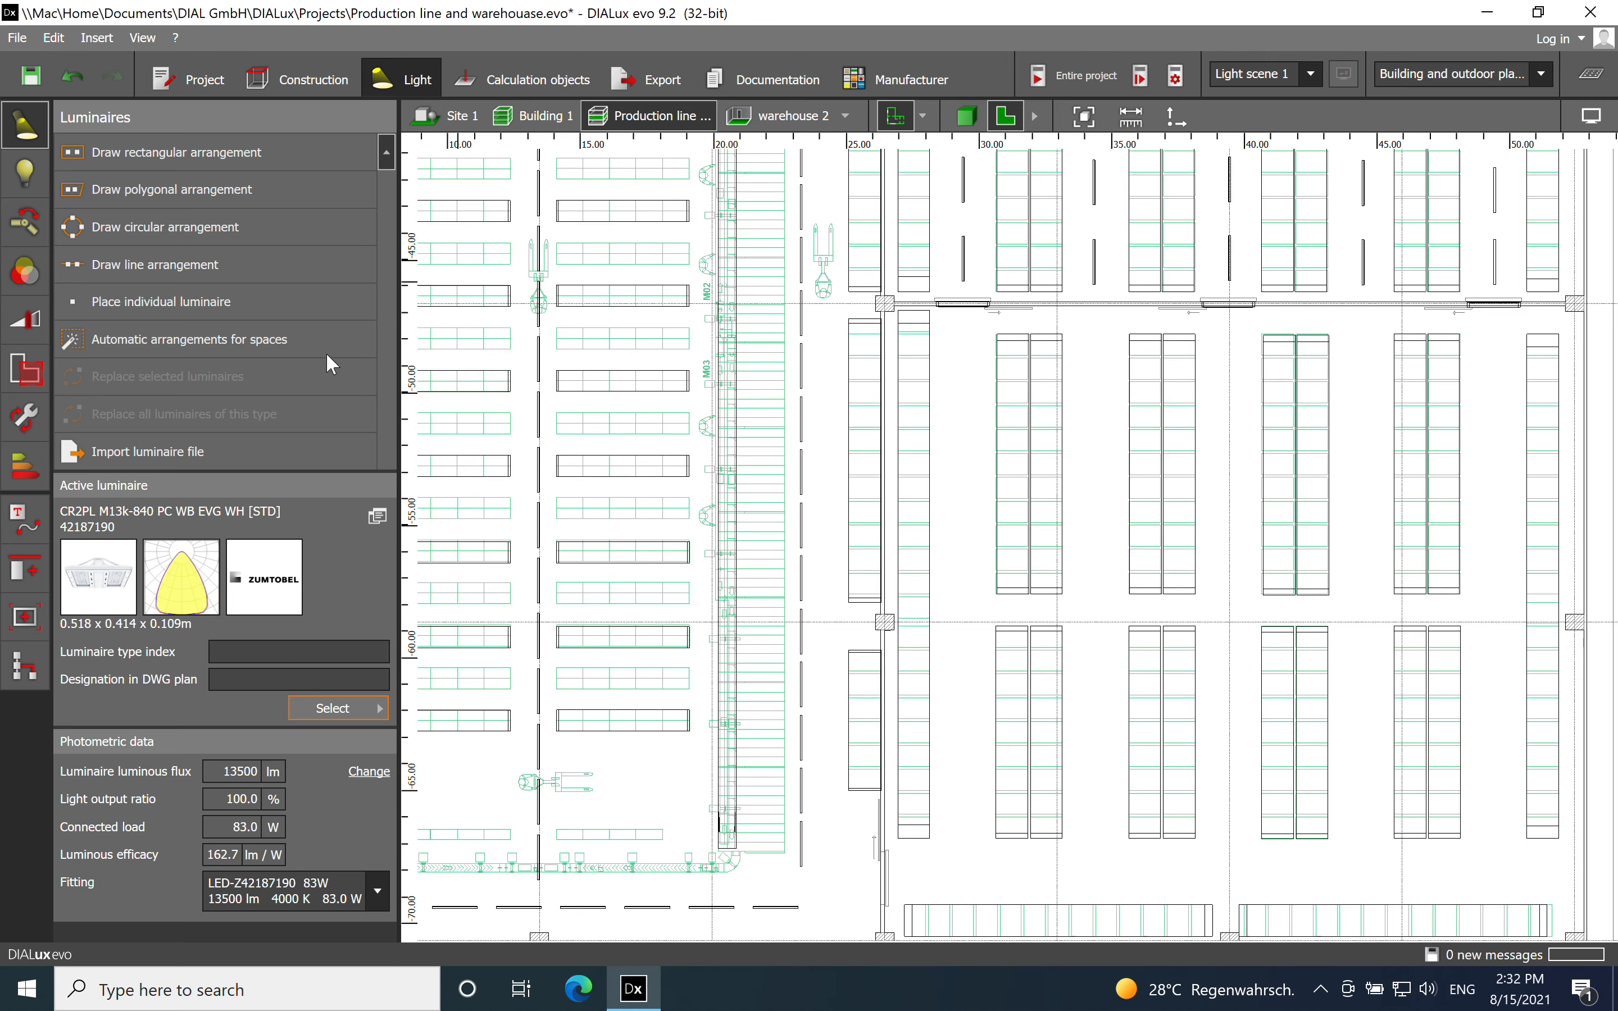
# Draw a line arrangement of 7 luminaires about 22.3 m long down the first aisle of the lower warehouse.
pyautogui.click(234, 263)
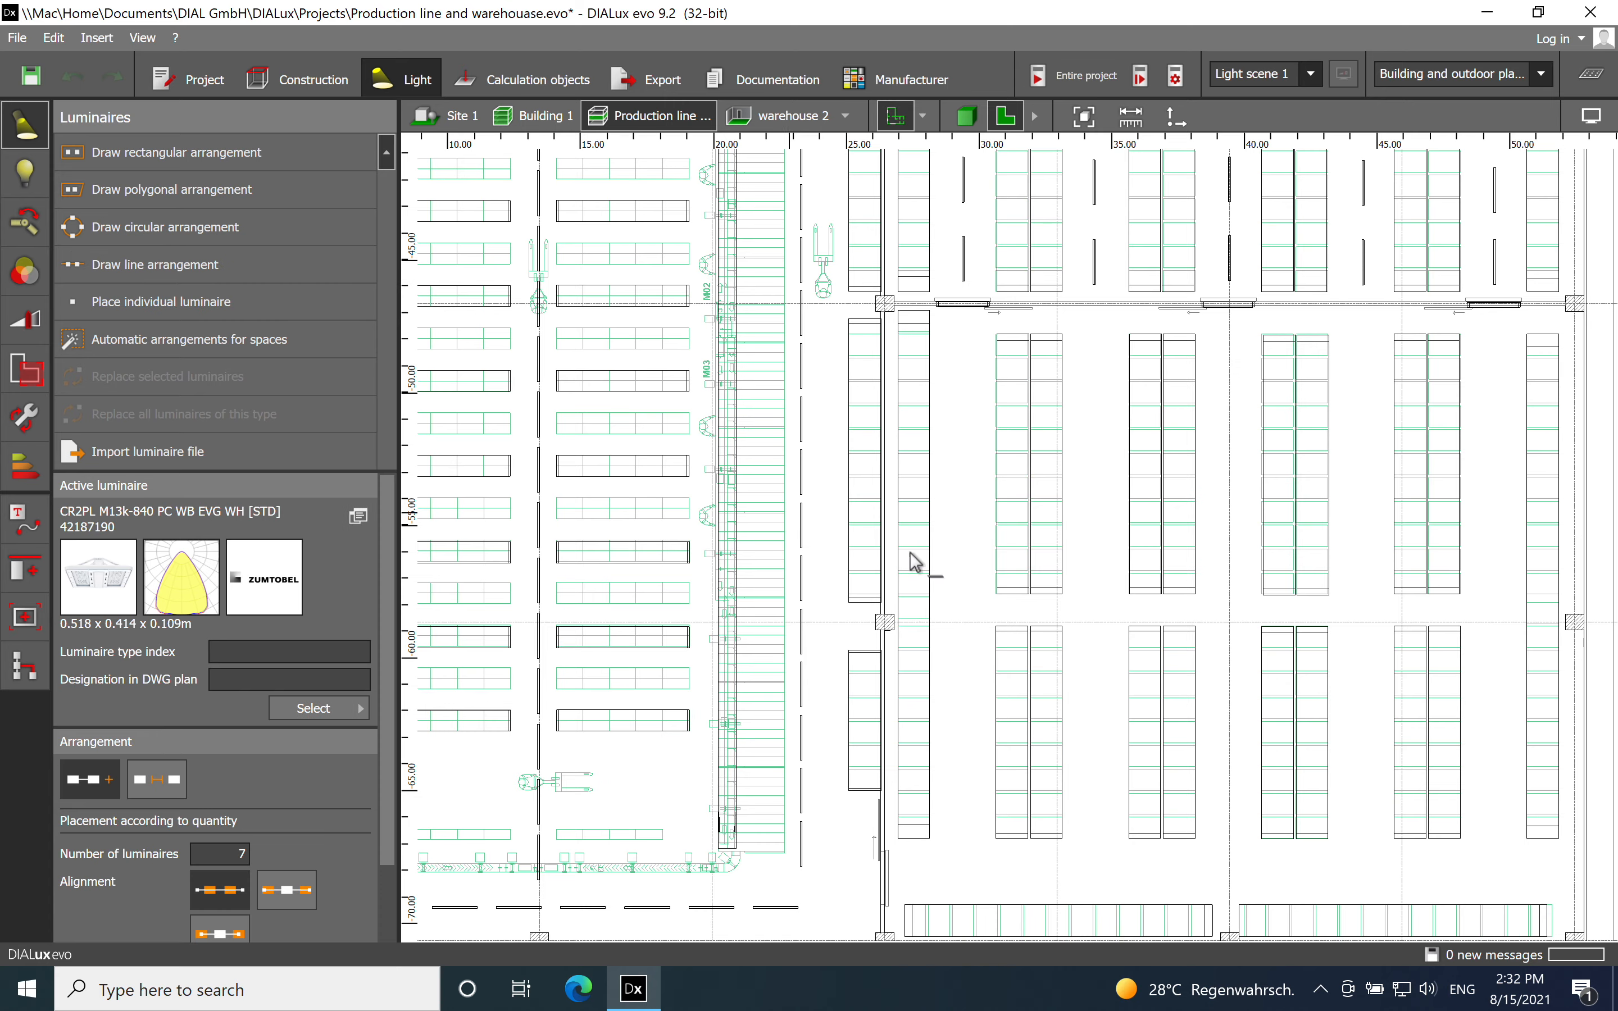
pyautogui.scroll(3, 993, 361)
pyautogui.scroll(-1, 957, 308)
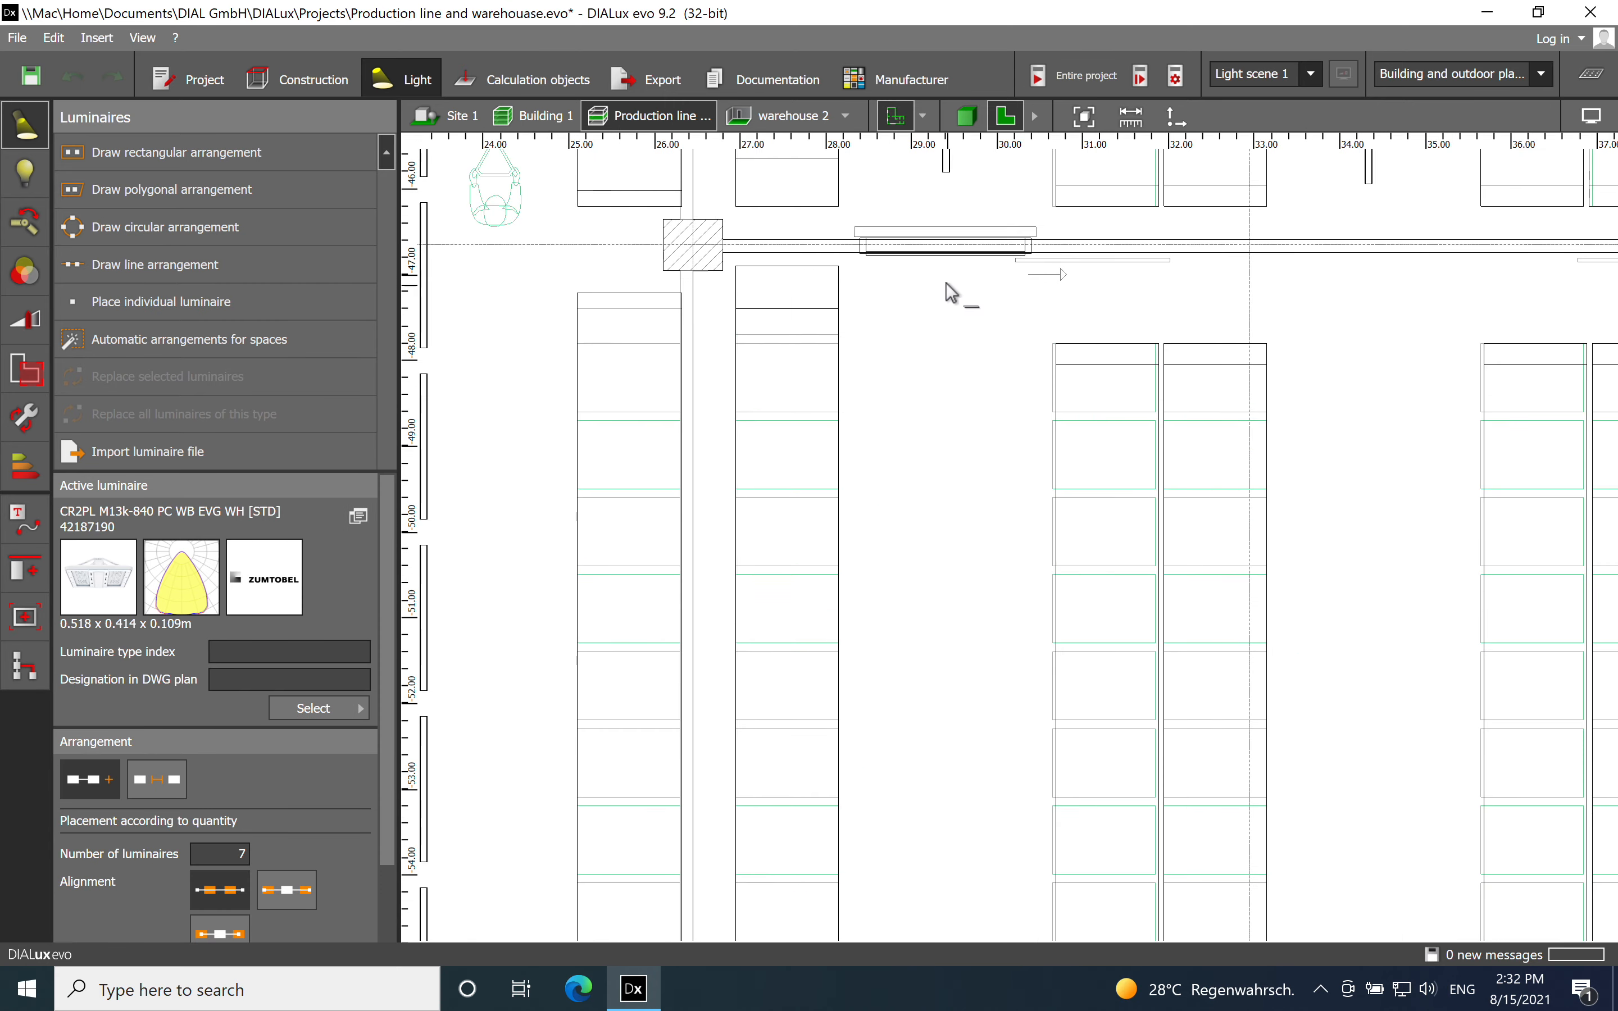
pyautogui.click(936, 274)
pyautogui.scroll(-1, 935, 271)
pyautogui.scroll(-2, 914, 559)
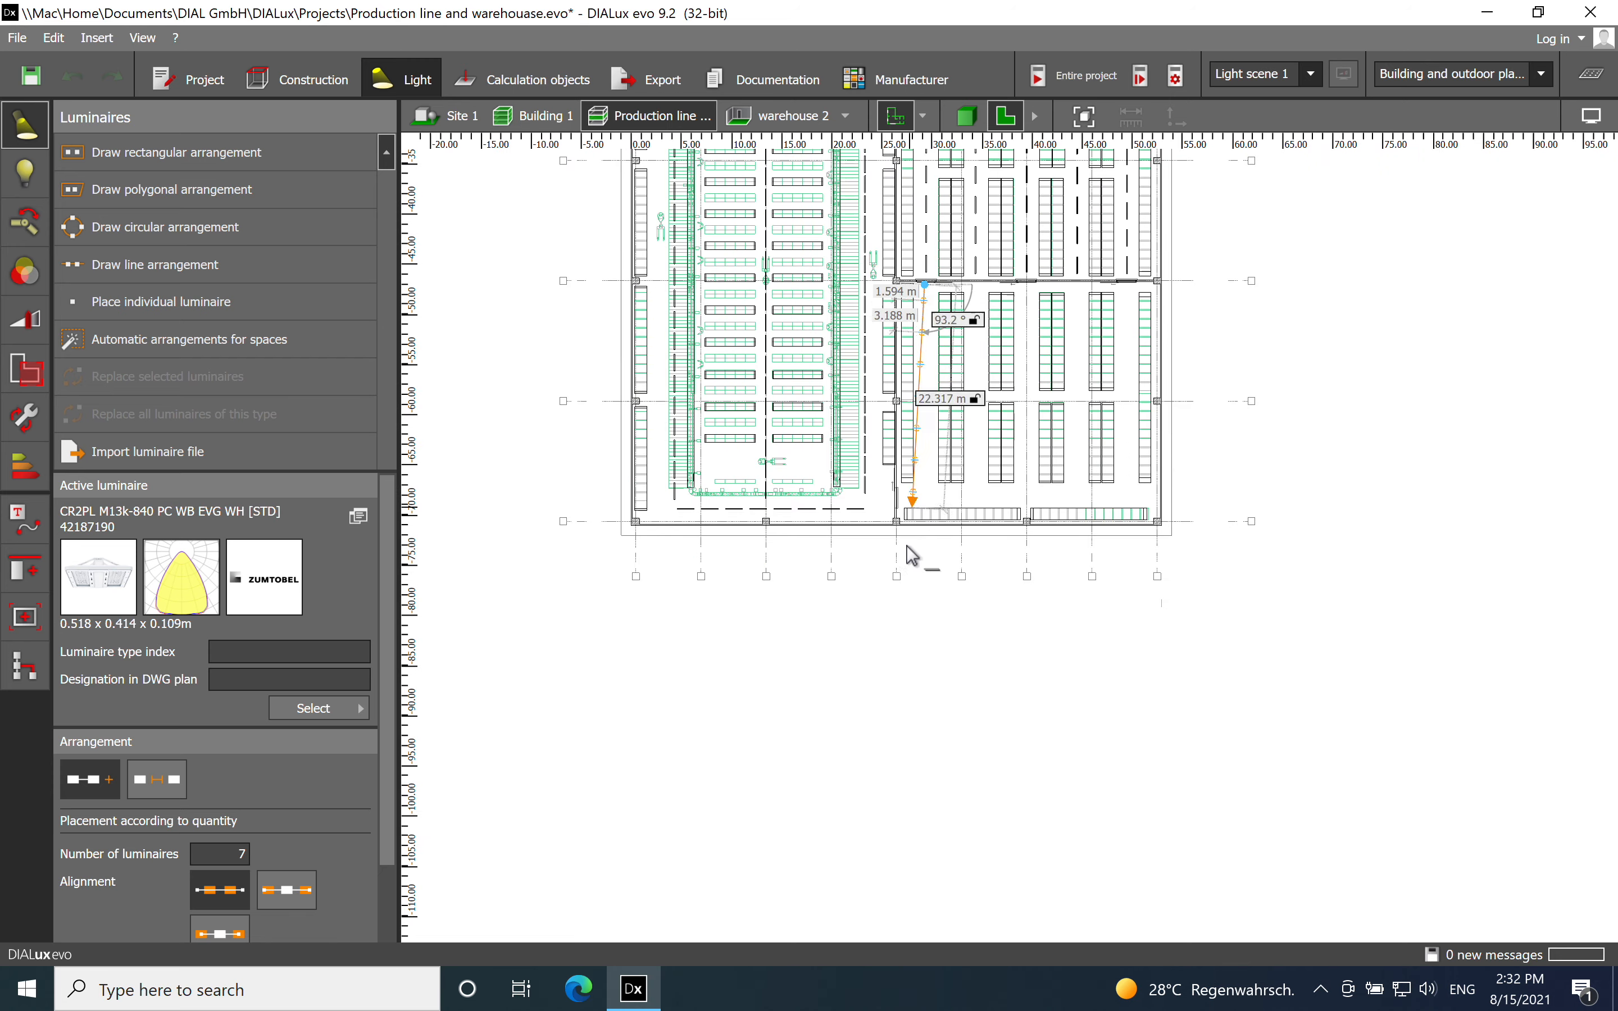
pyautogui.scroll(4, 939, 452)
pyautogui.scroll(5, 917, 526)
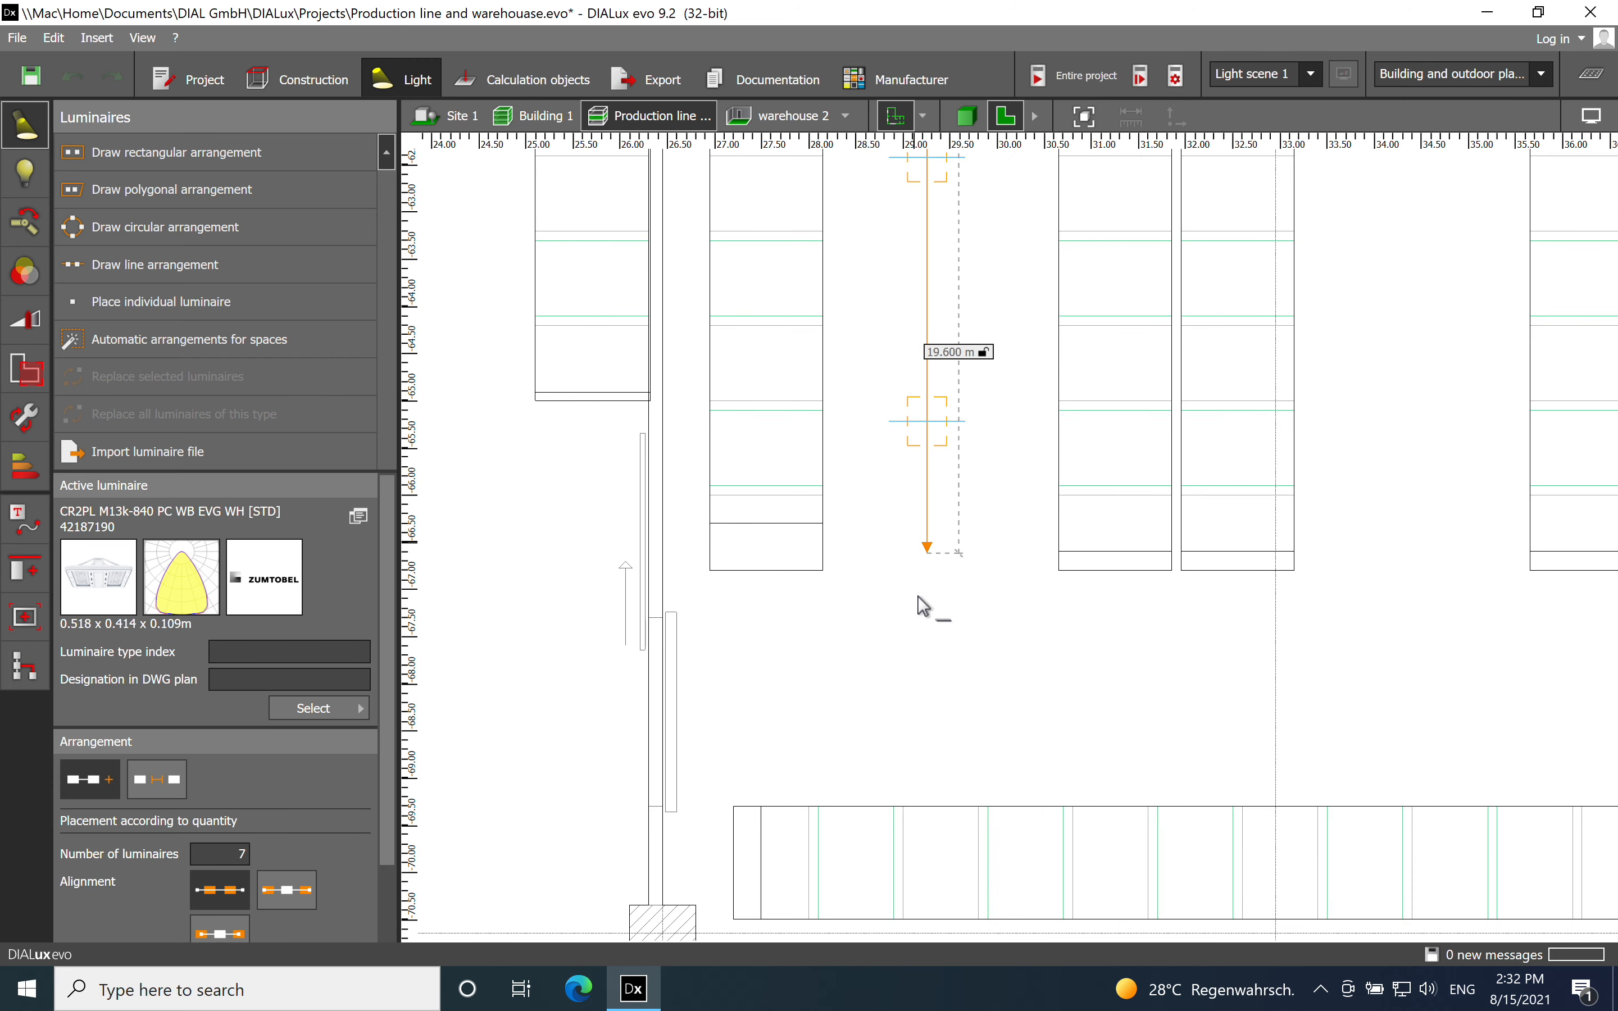
pyautogui.click(918, 797)
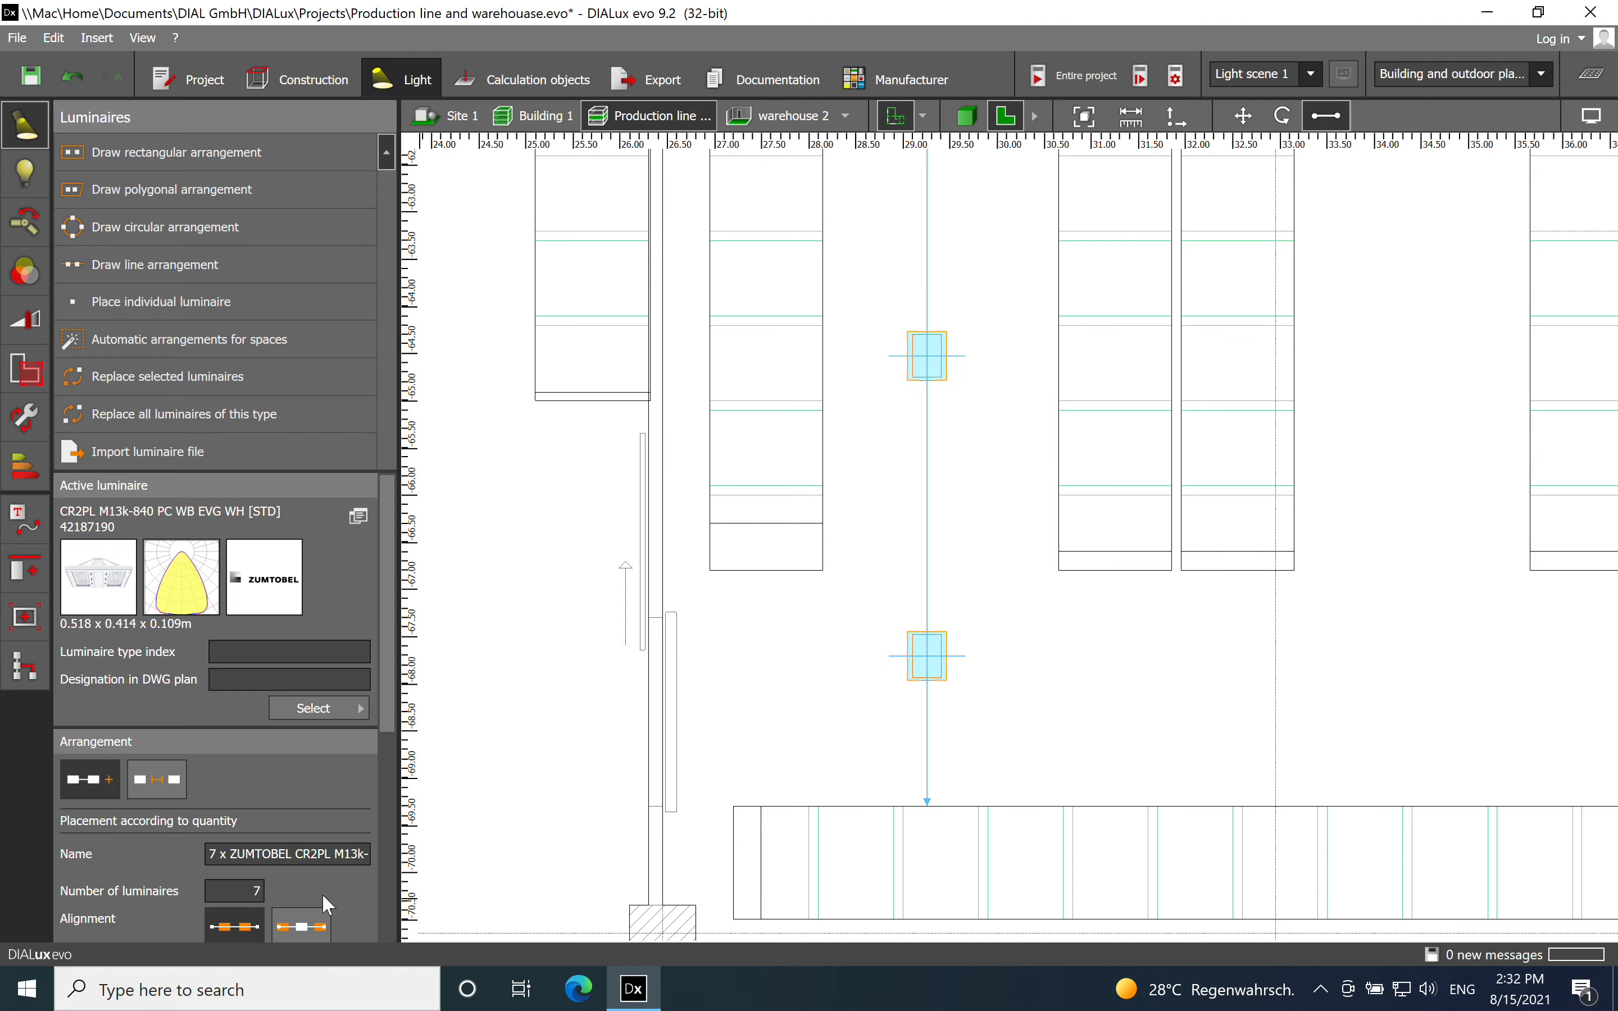
# Set the number of luminaires in the lower warehouse's first aisle line to 8.
pyautogui.scroll(-4, 834, 672)
pyautogui.scroll(-4, 1030, 509)
pyautogui.scroll(5, 1043, 394)
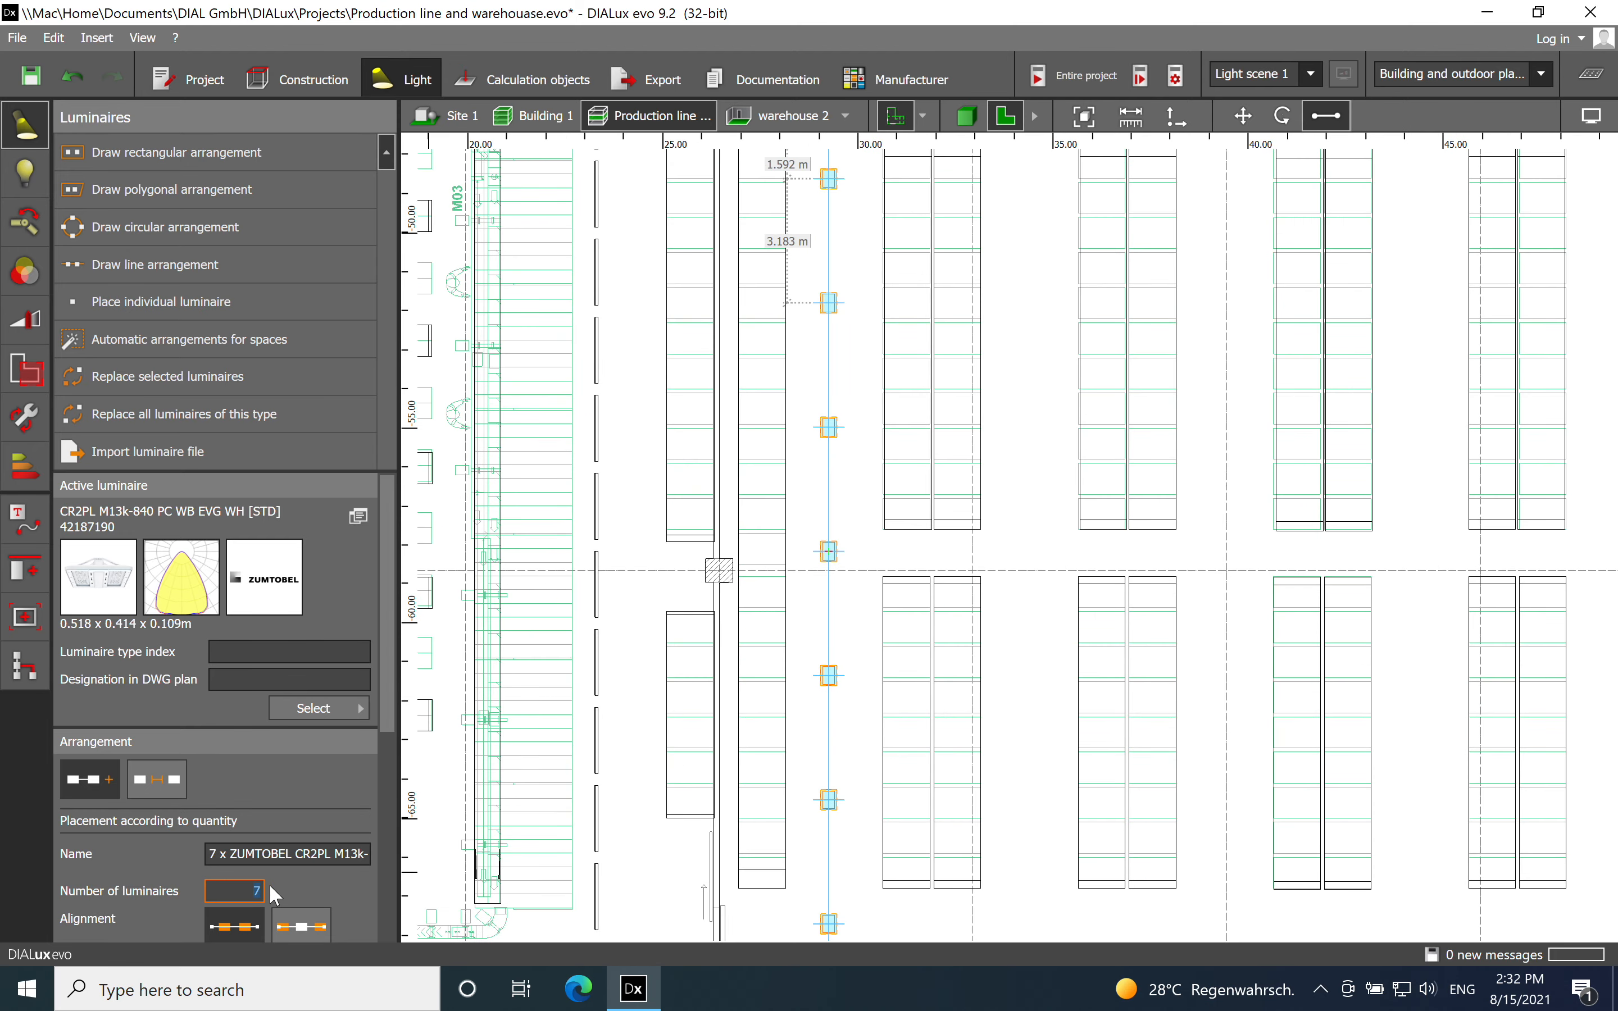
pyautogui.click(1018, 545)
pyautogui.scroll(-5, 1034, 545)
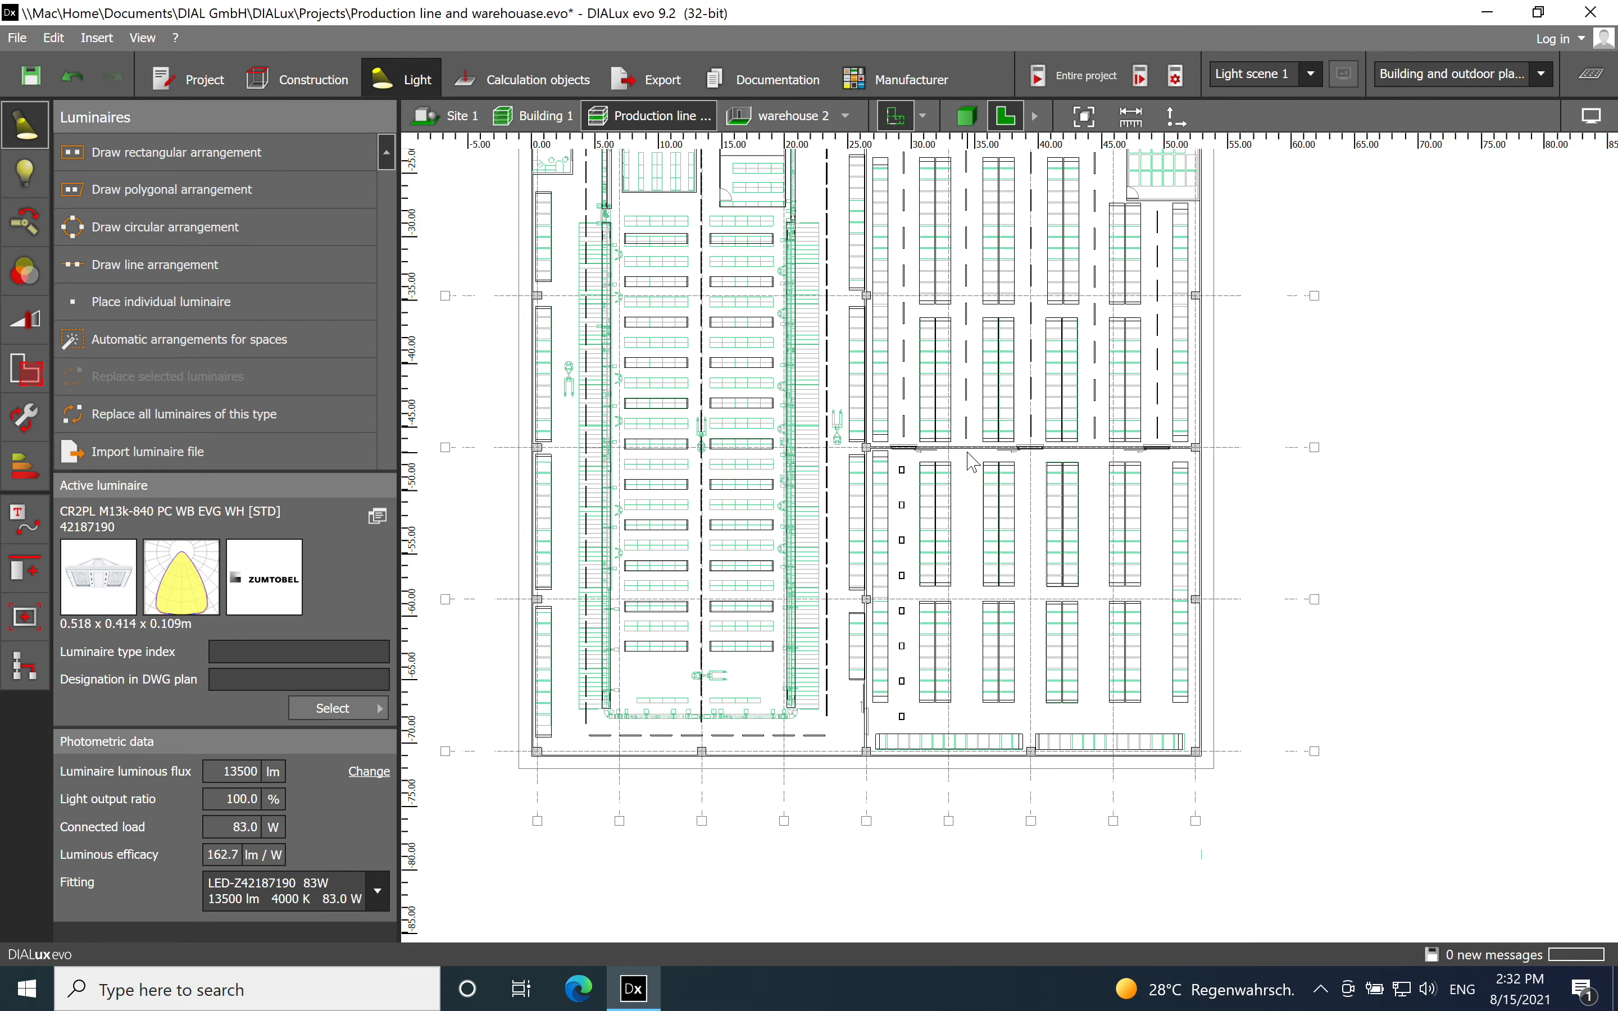
# Copy the first aisle's luminaire line and paste it into the second aisle of the lower warehouse.
pyautogui.scroll(5, 971, 461)
pyautogui.click(814, 491)
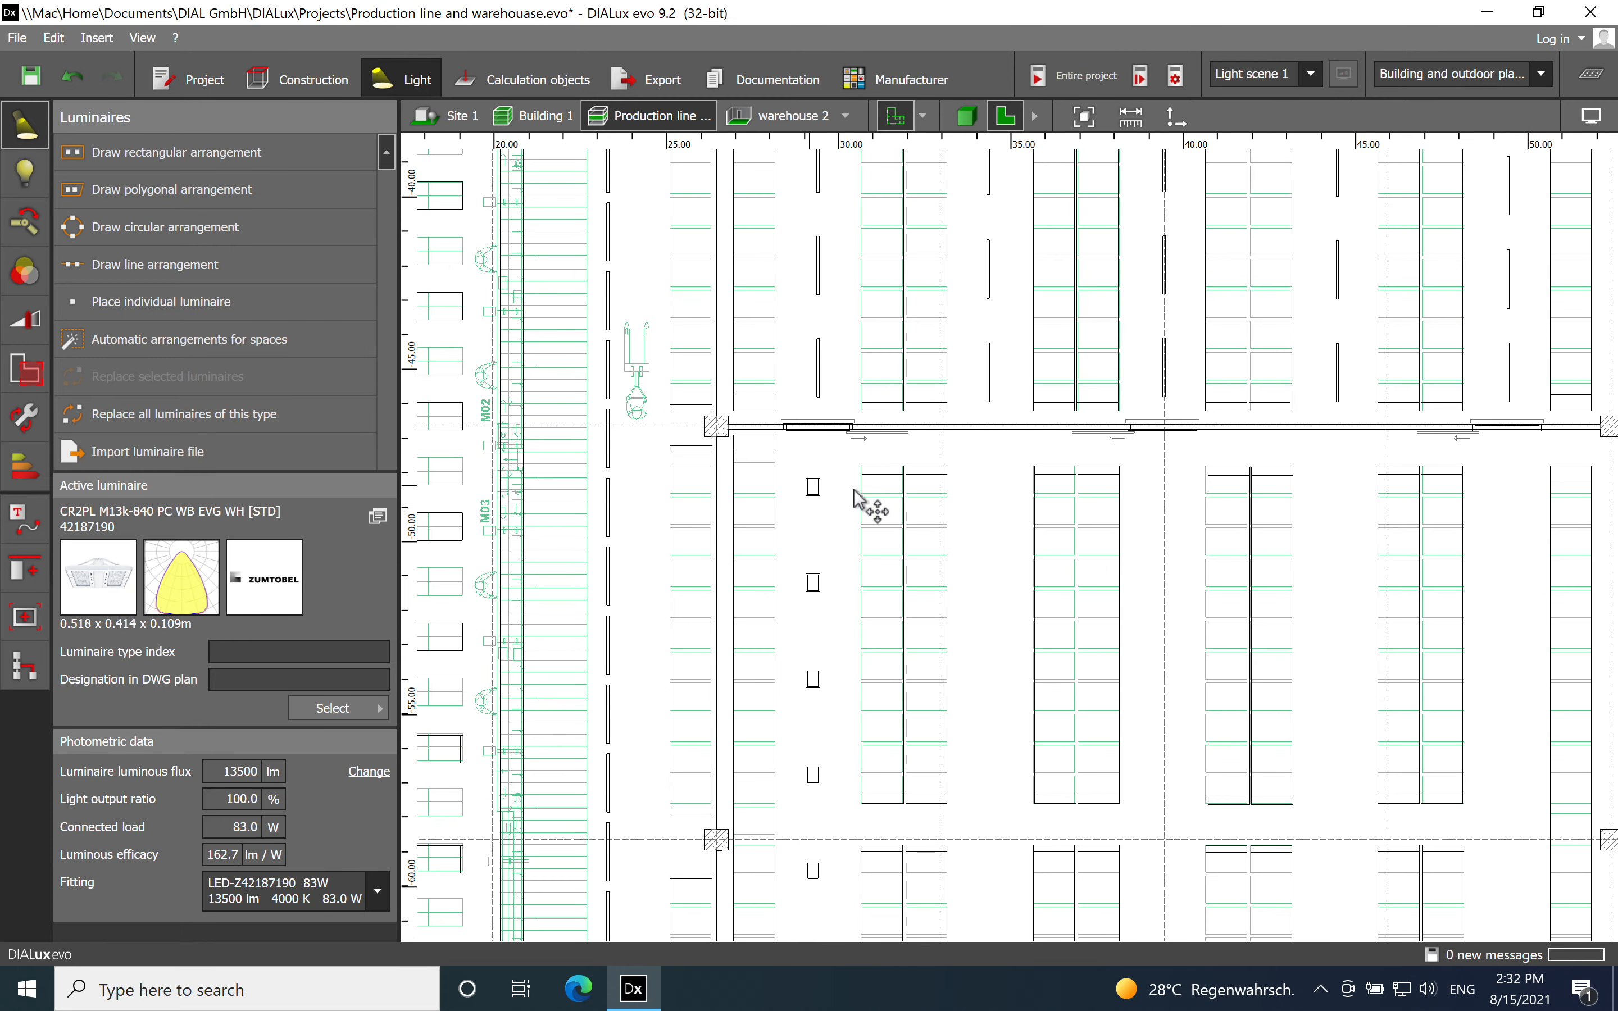
pyautogui.rightClick(813, 491)
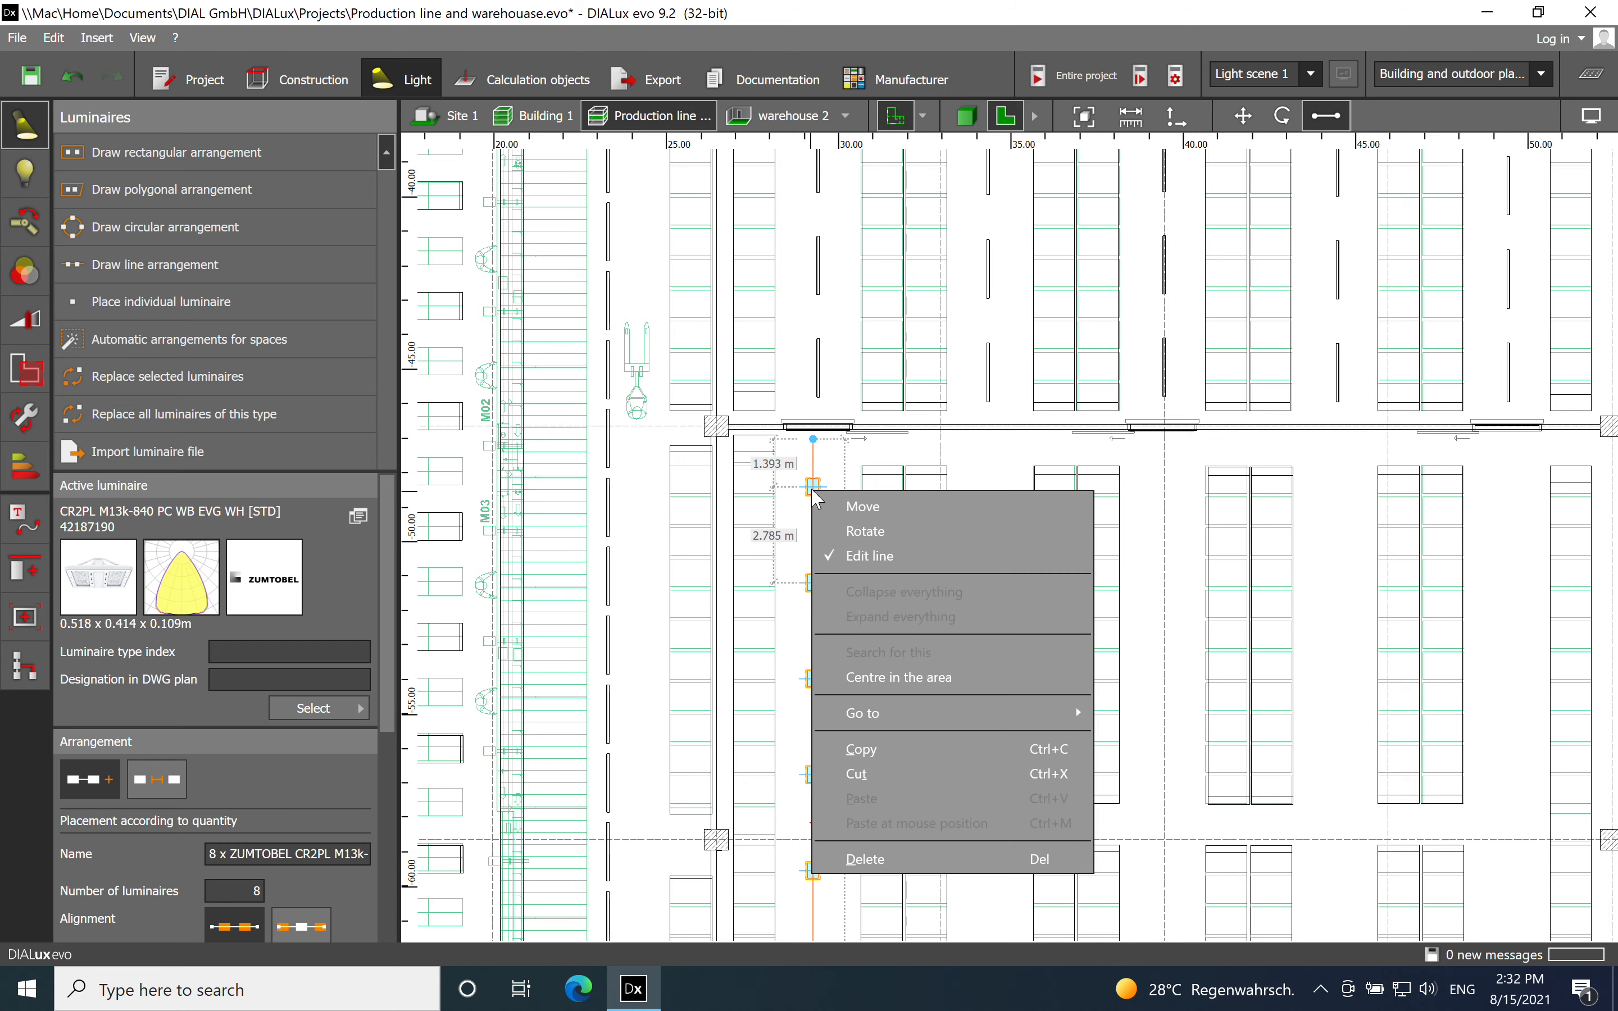
pyautogui.click(856, 753)
pyautogui.scroll(3, 993, 495)
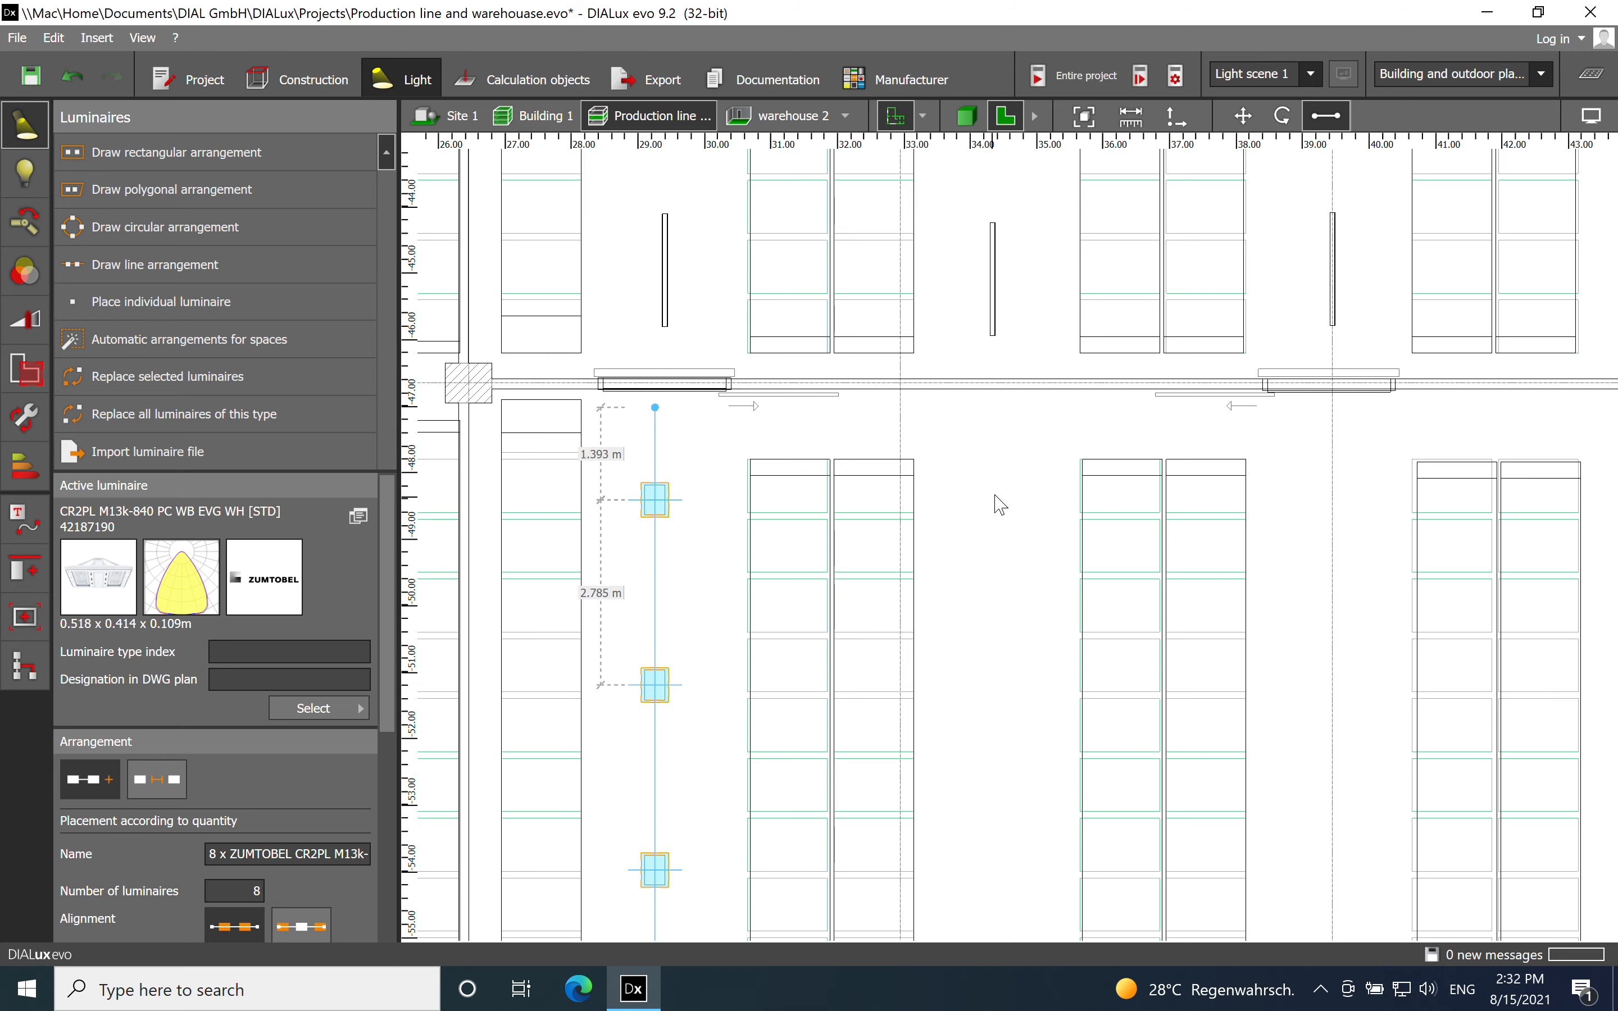
pyautogui.rightClick(1002, 509)
pyautogui.click(1084, 624)
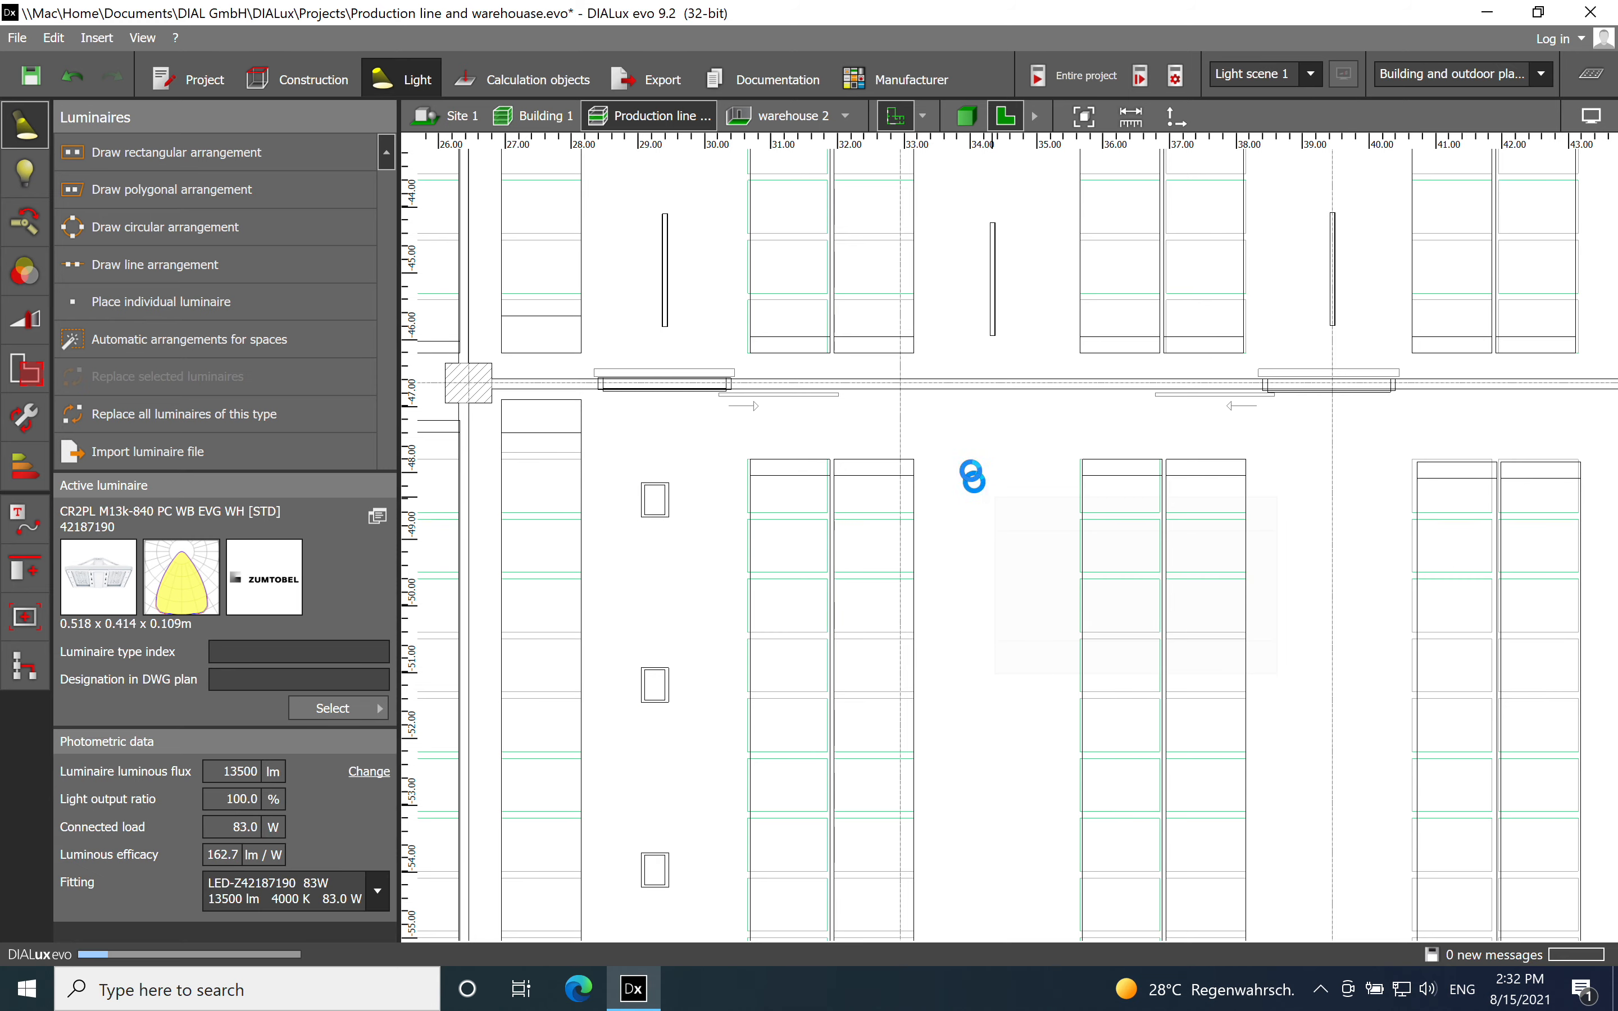
# Move the pasted luminaire line down the second aisle so it runs alongside the first aisle's line.
pyautogui.scroll(-5, 916, 442)
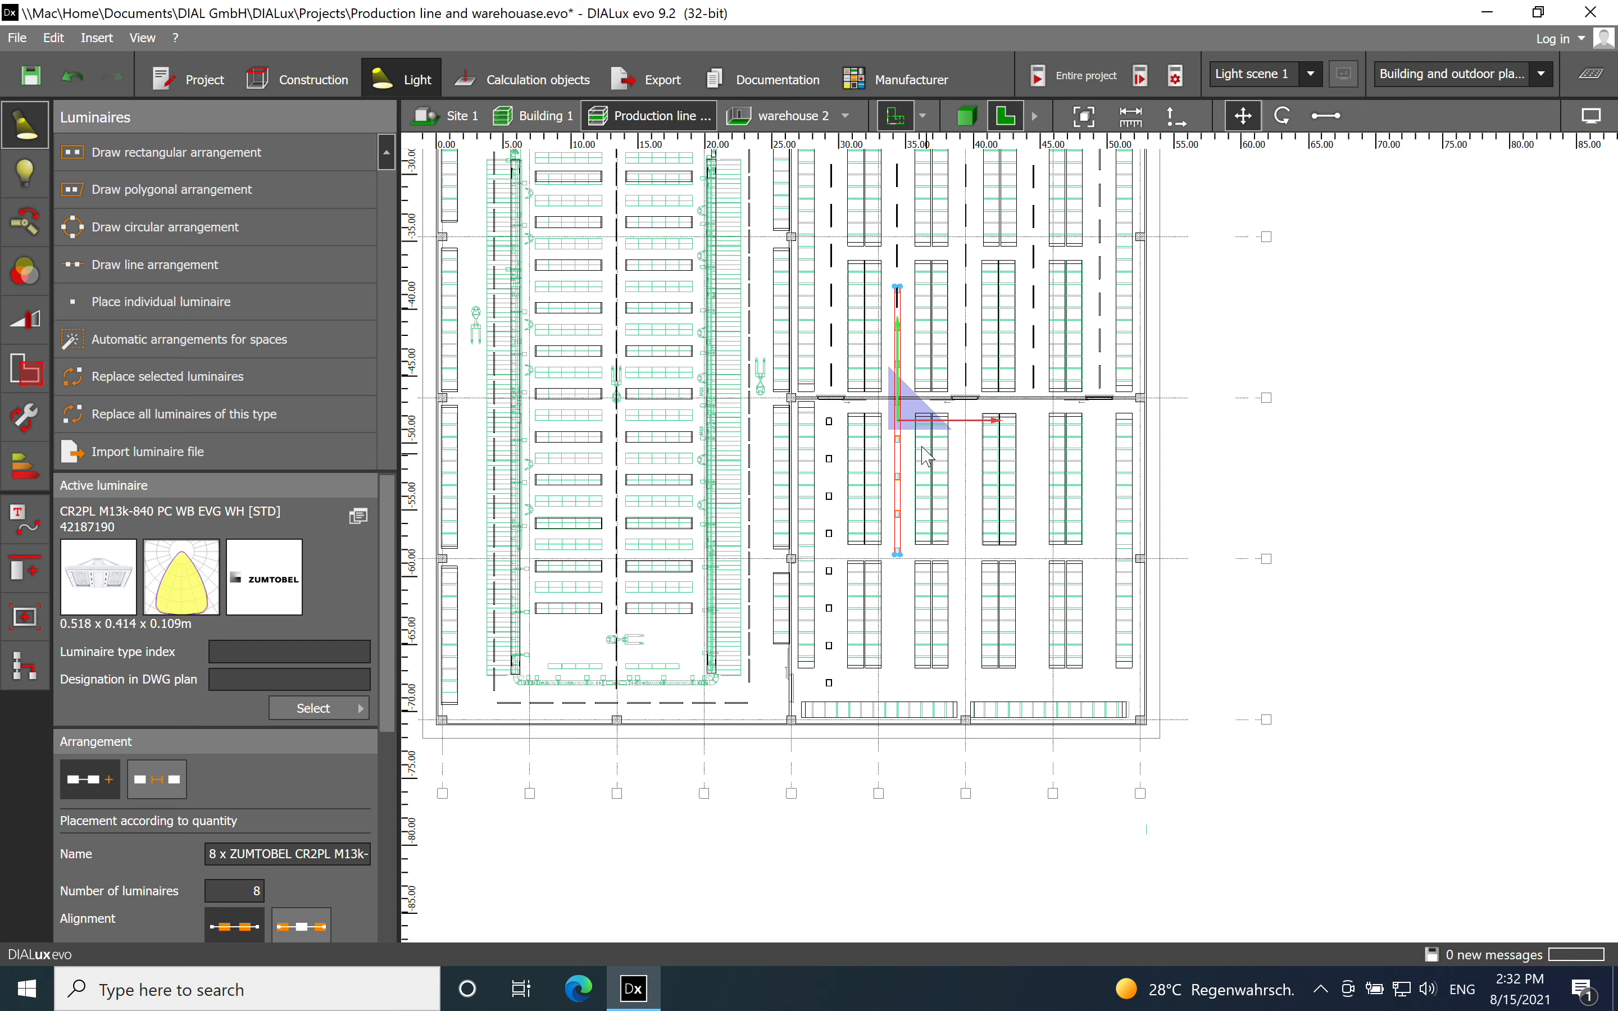
pyautogui.scroll(4, 905, 429)
pyautogui.scroll(-3, 963, 509)
pyautogui.moveTo(993, 548); pyautogui.dragTo(921, 426, button='middle')
pyautogui.moveTo(856, 332); pyautogui.dragTo(870, 502)
pyautogui.scroll(4, 859, 397)
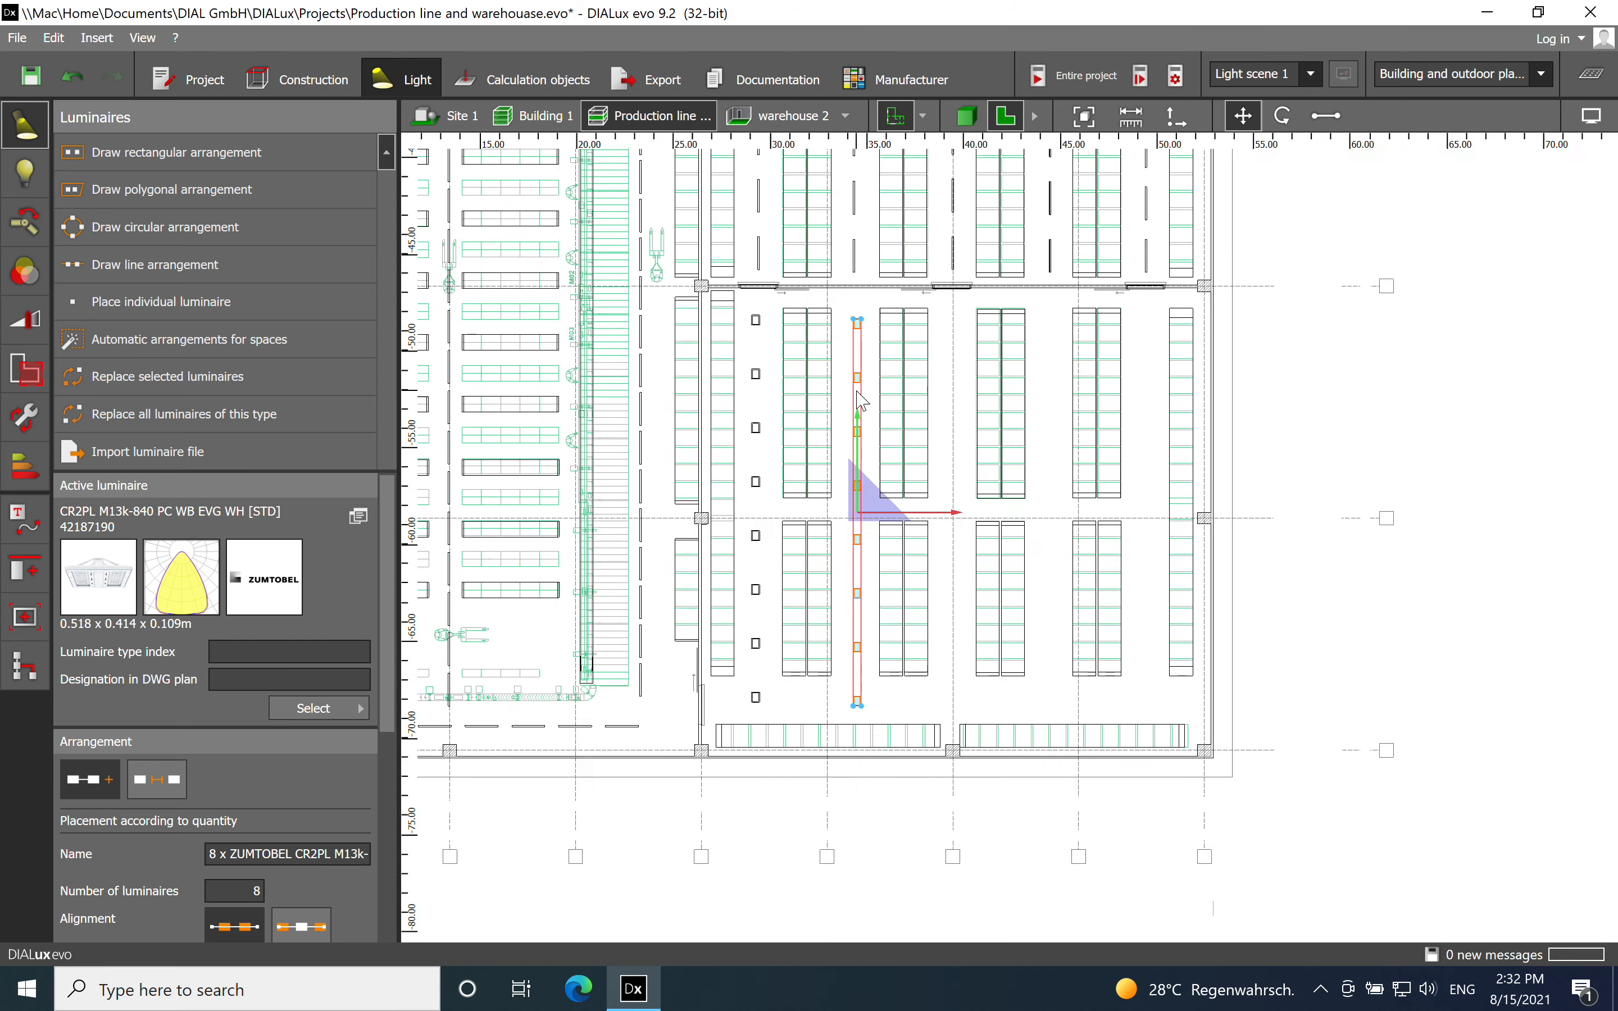
pyautogui.scroll(2, 873, 623)
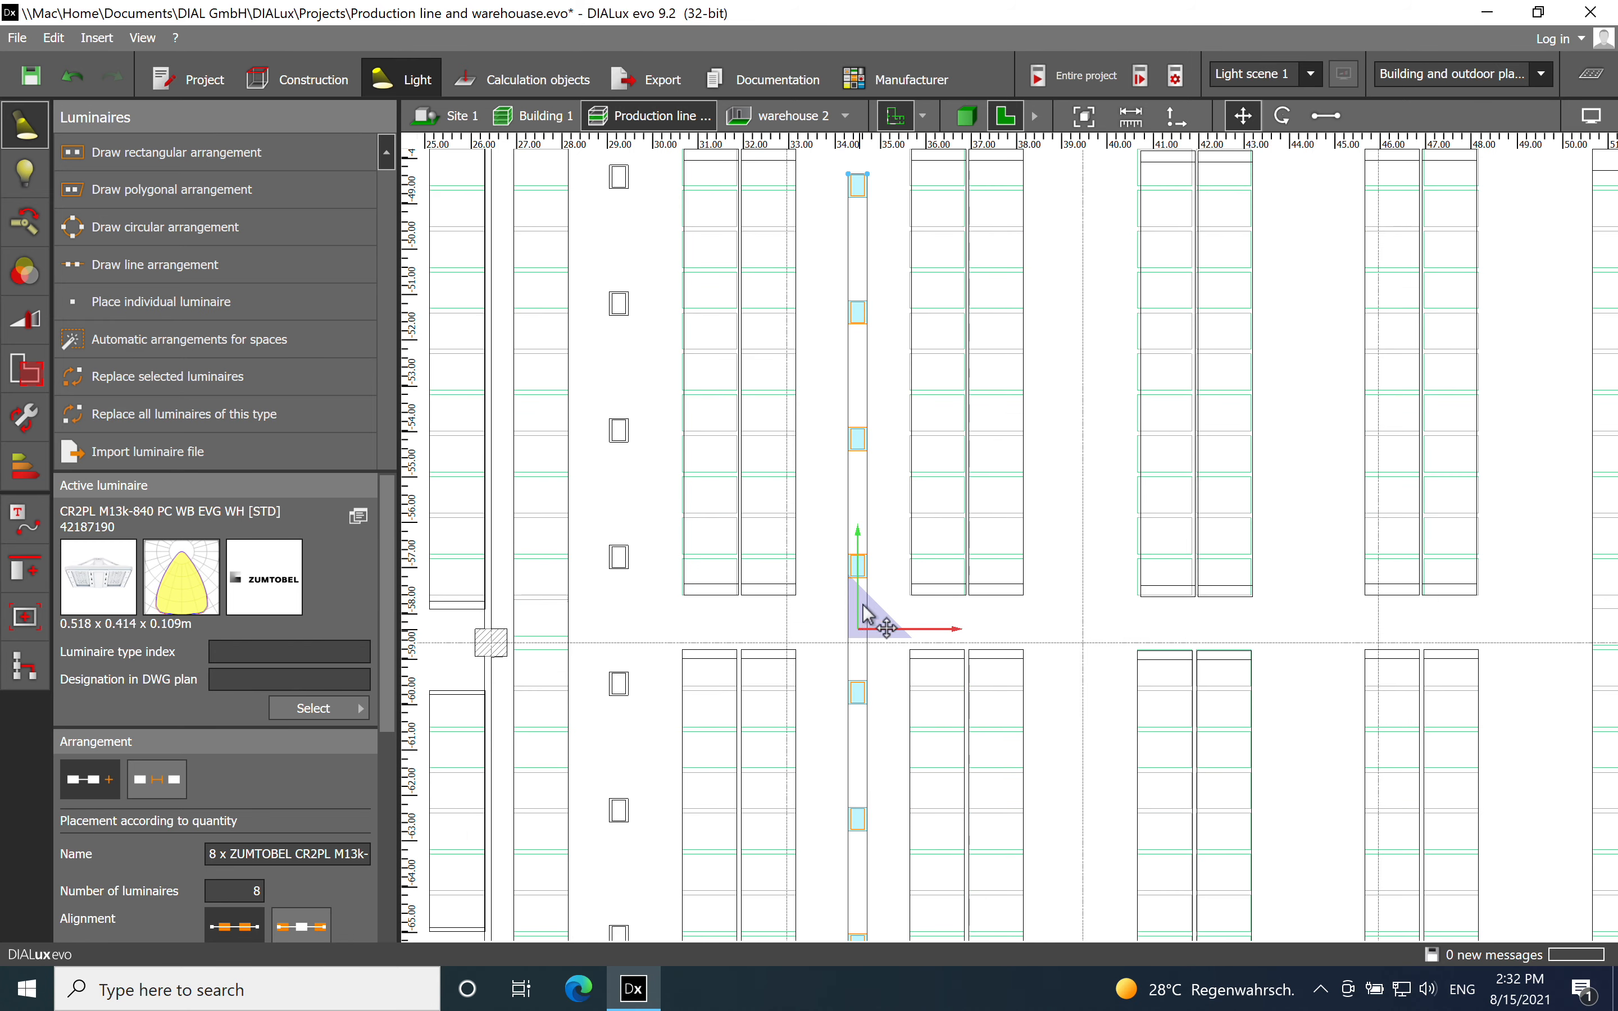
pyautogui.moveTo(918, 609); pyautogui.dragTo(919, 629, button='right')
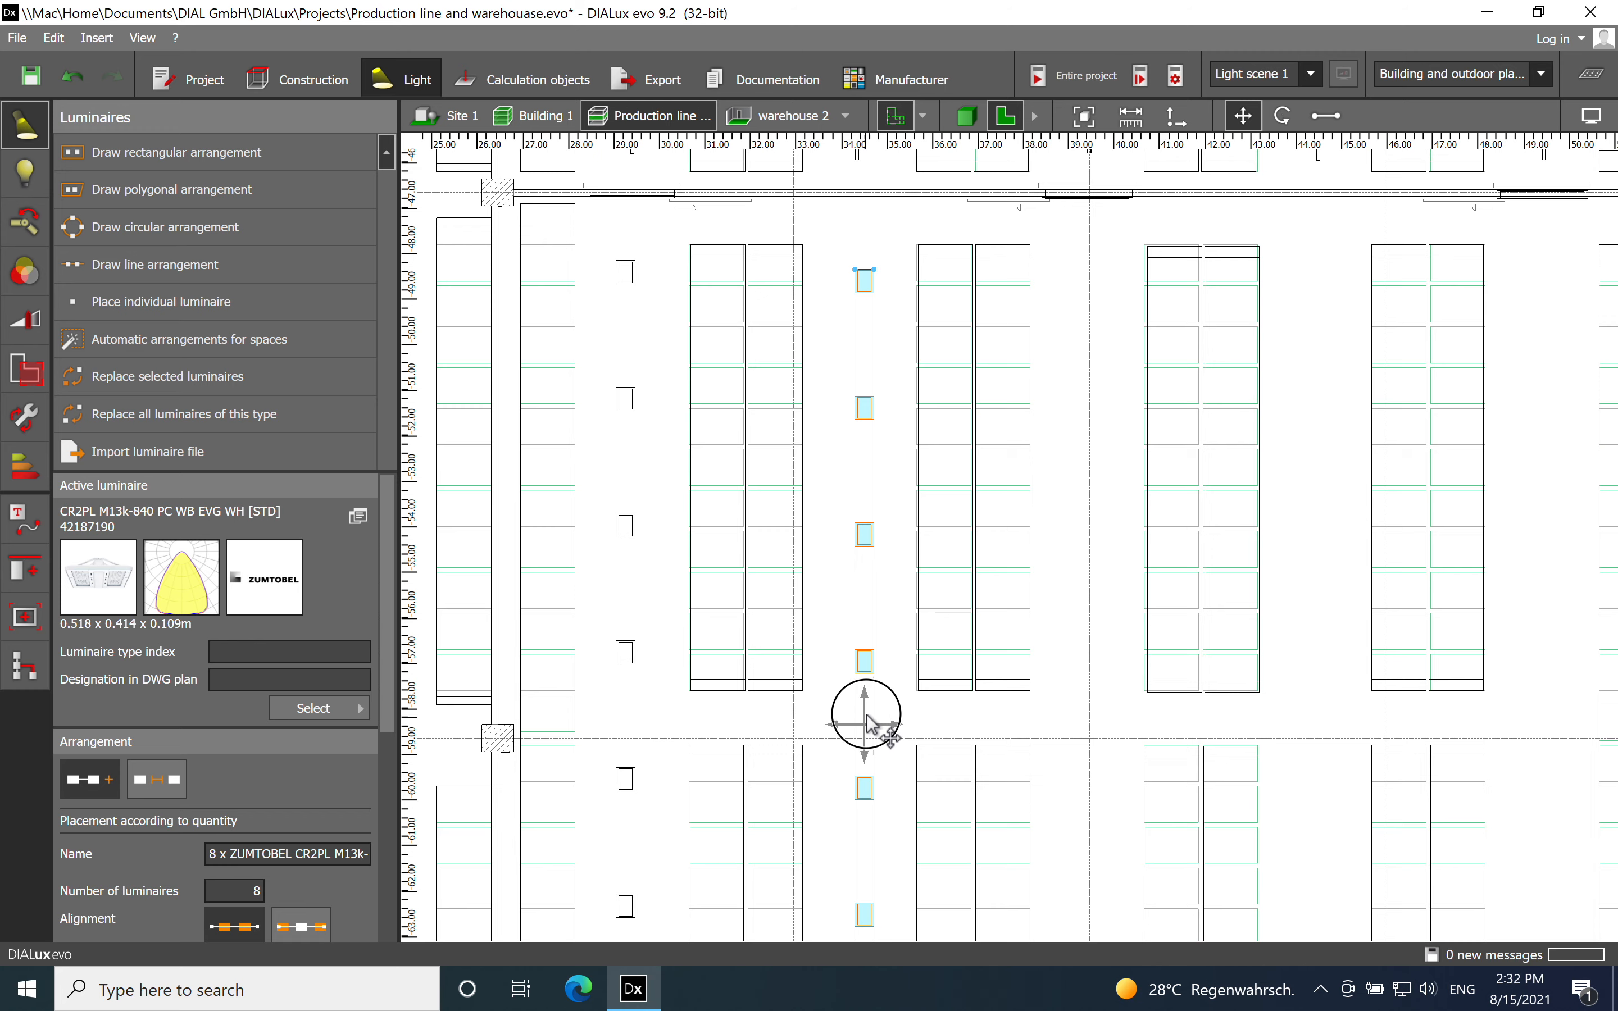
pyautogui.scroll(-4, 950, 419)
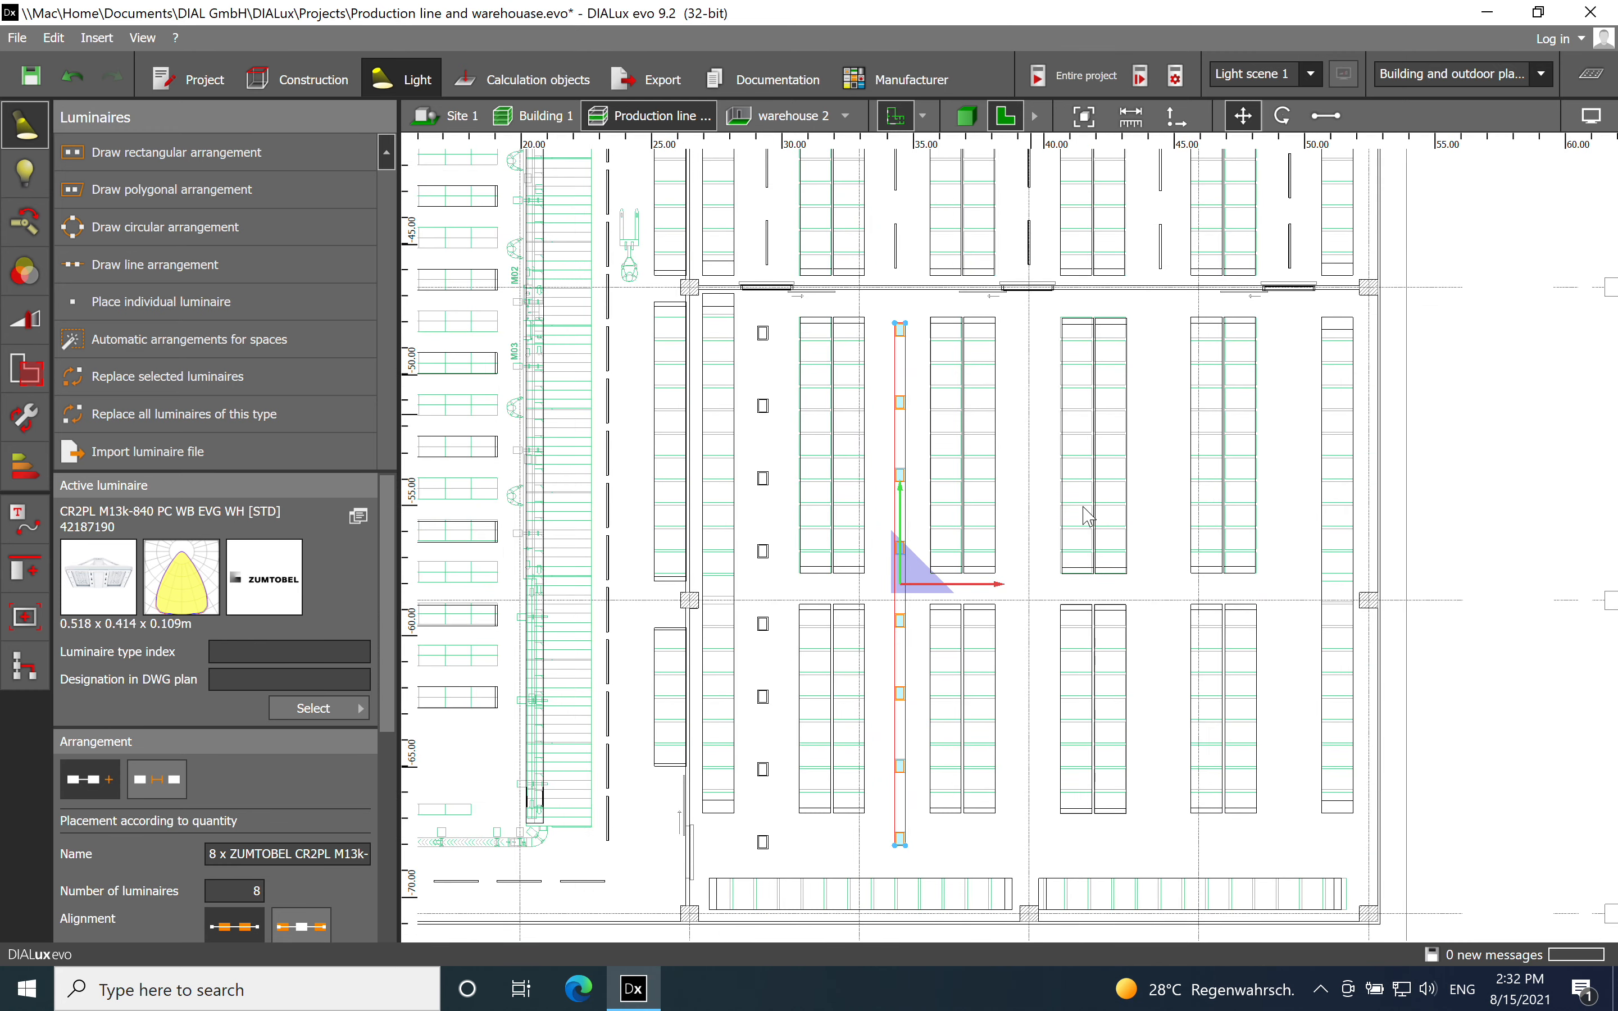
# Draw a line arrangement of 8 luminaires about 22 m long down the third aisle of the lower warehouse.
pyautogui.click(229, 300)
pyautogui.click(226, 266)
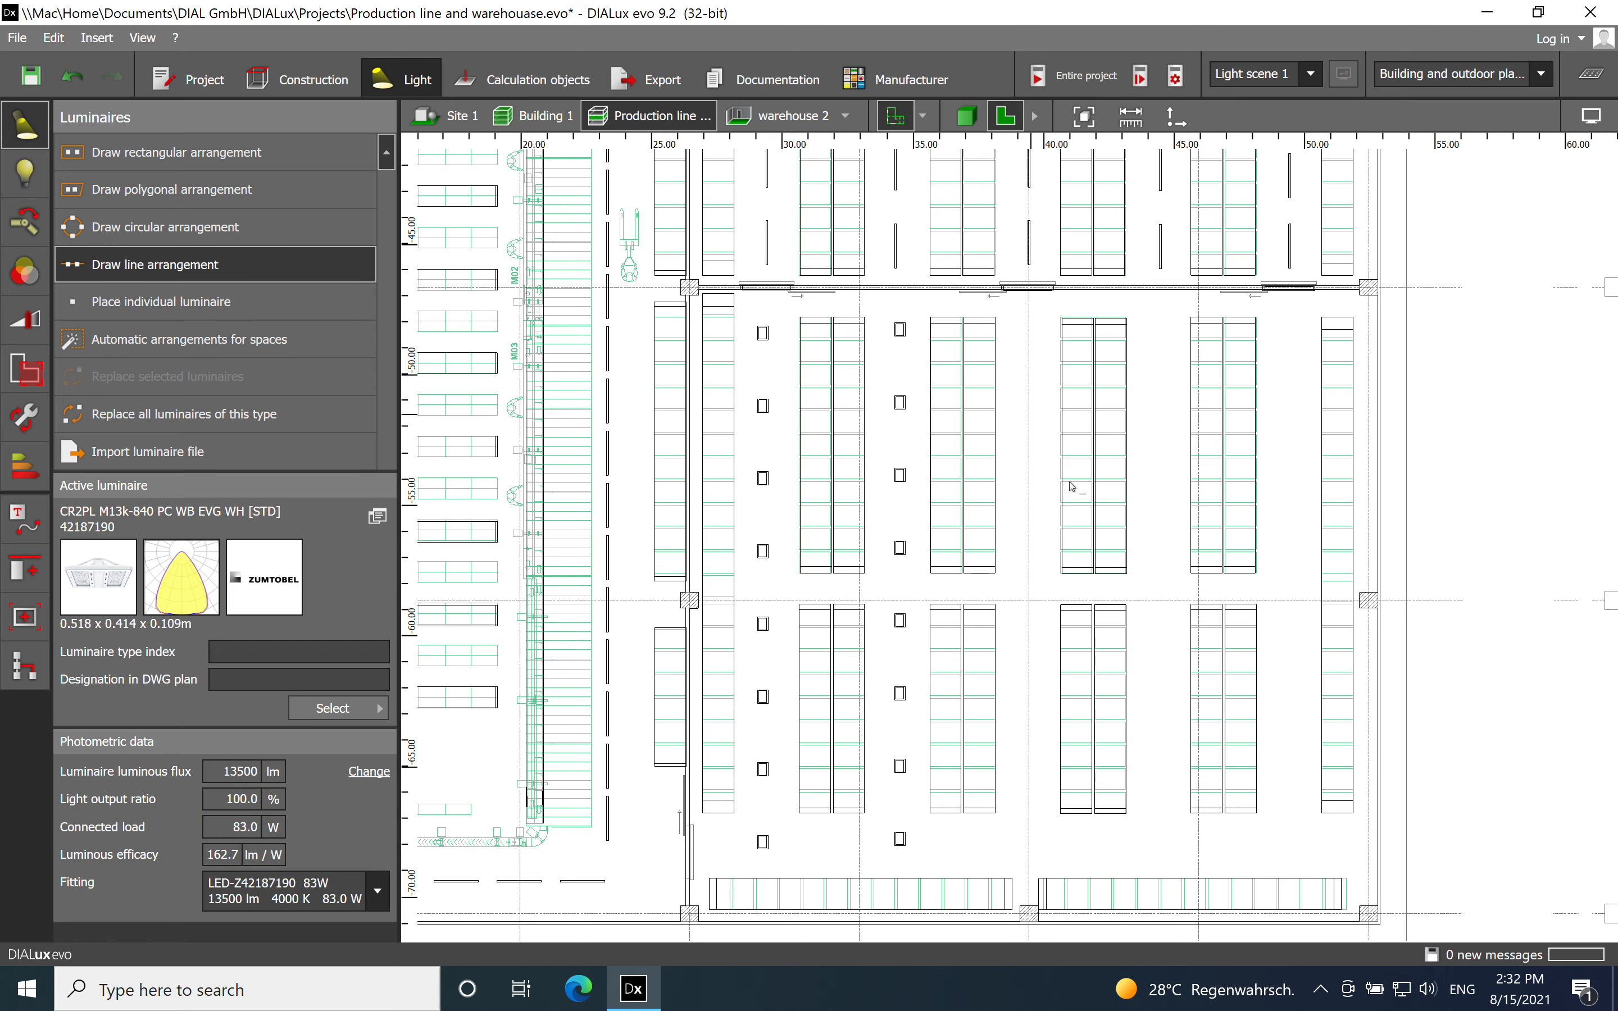
pyautogui.scroll(2, 1065, 326)
pyautogui.scroll(3, 1043, 327)
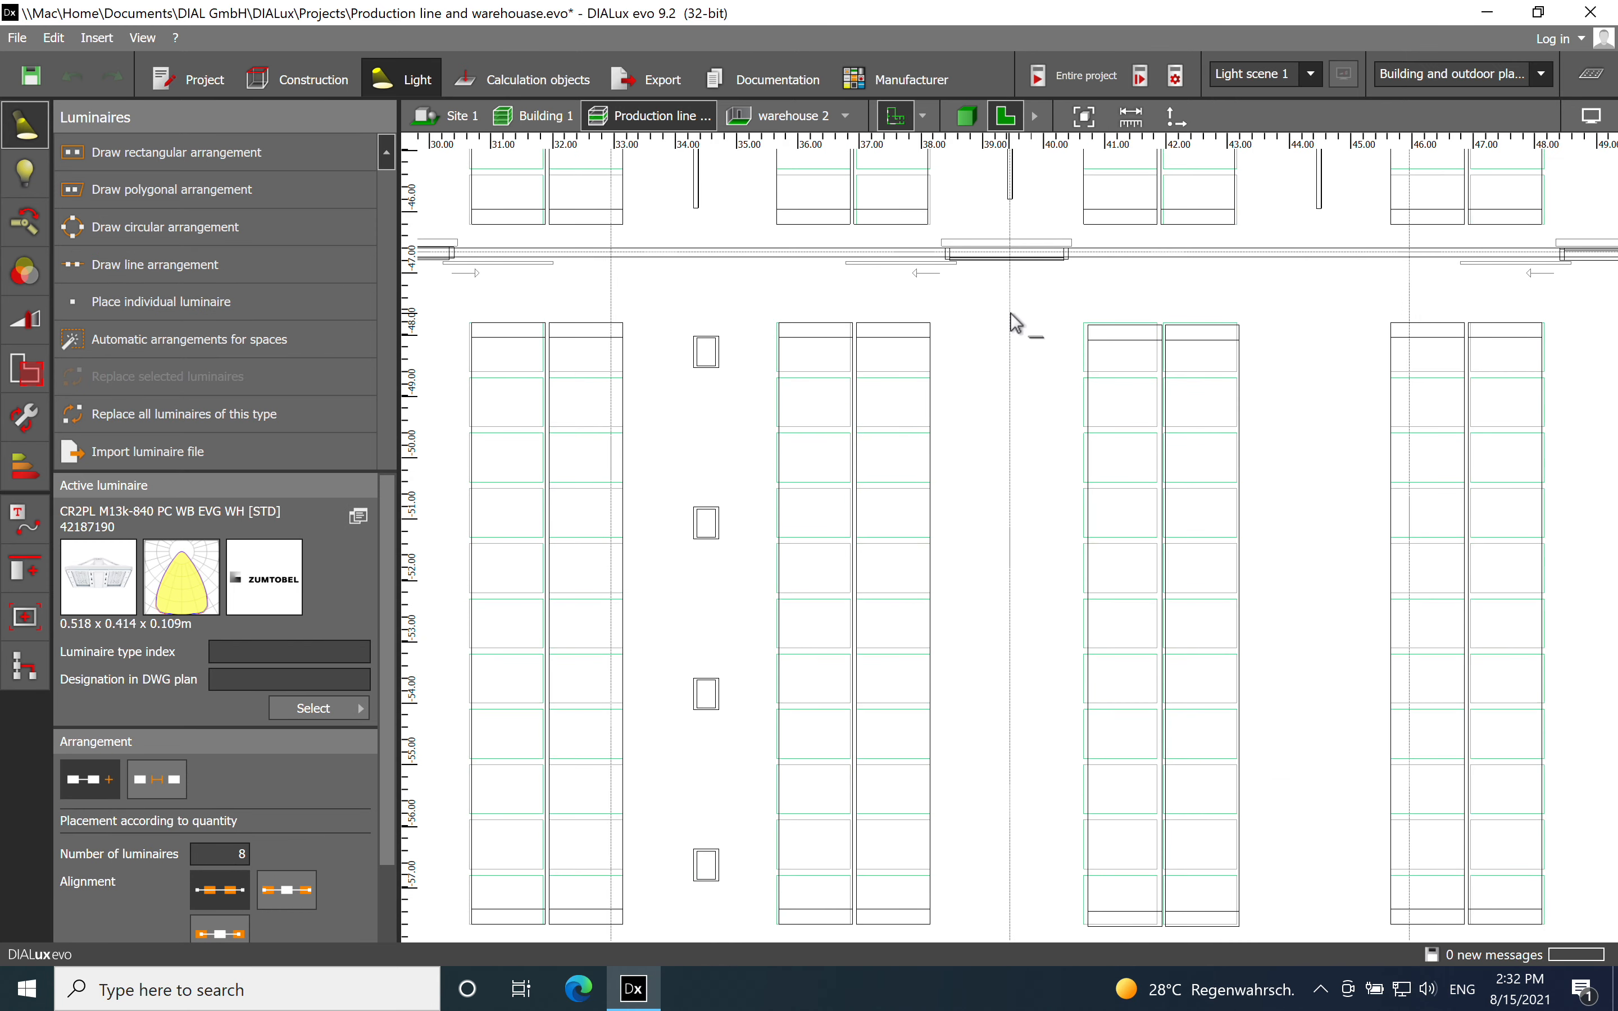
pyautogui.click(1011, 293)
pyautogui.scroll(-3, 983, 318)
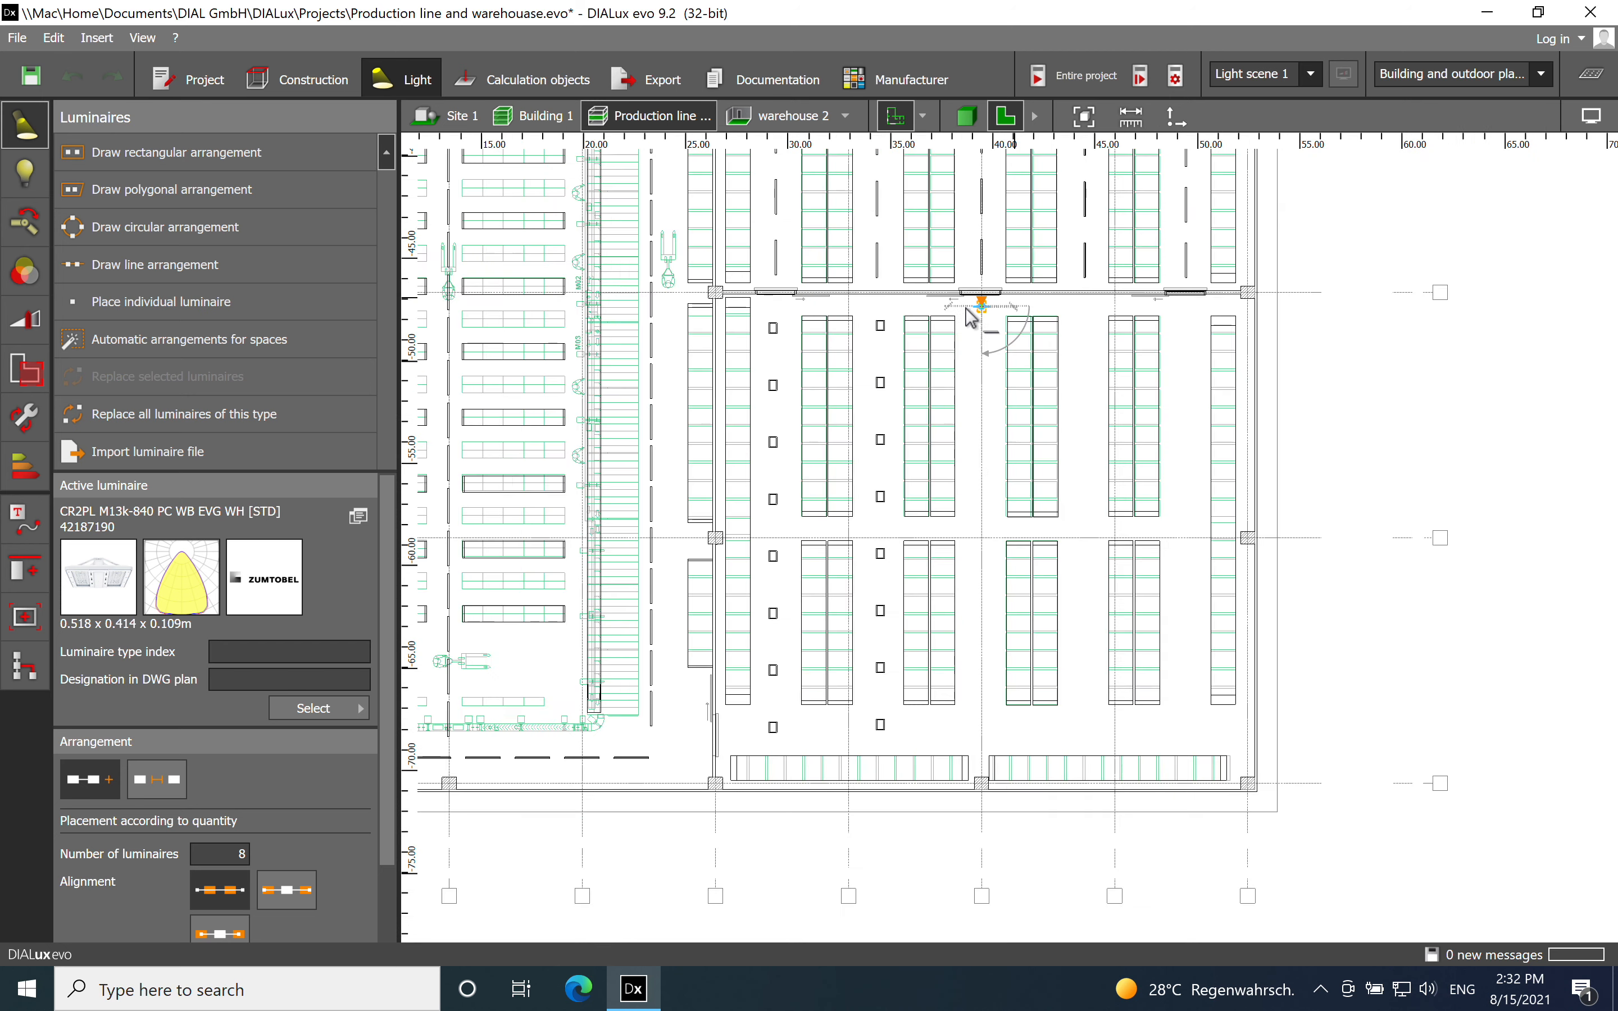
pyautogui.scroll(5, 1003, 615)
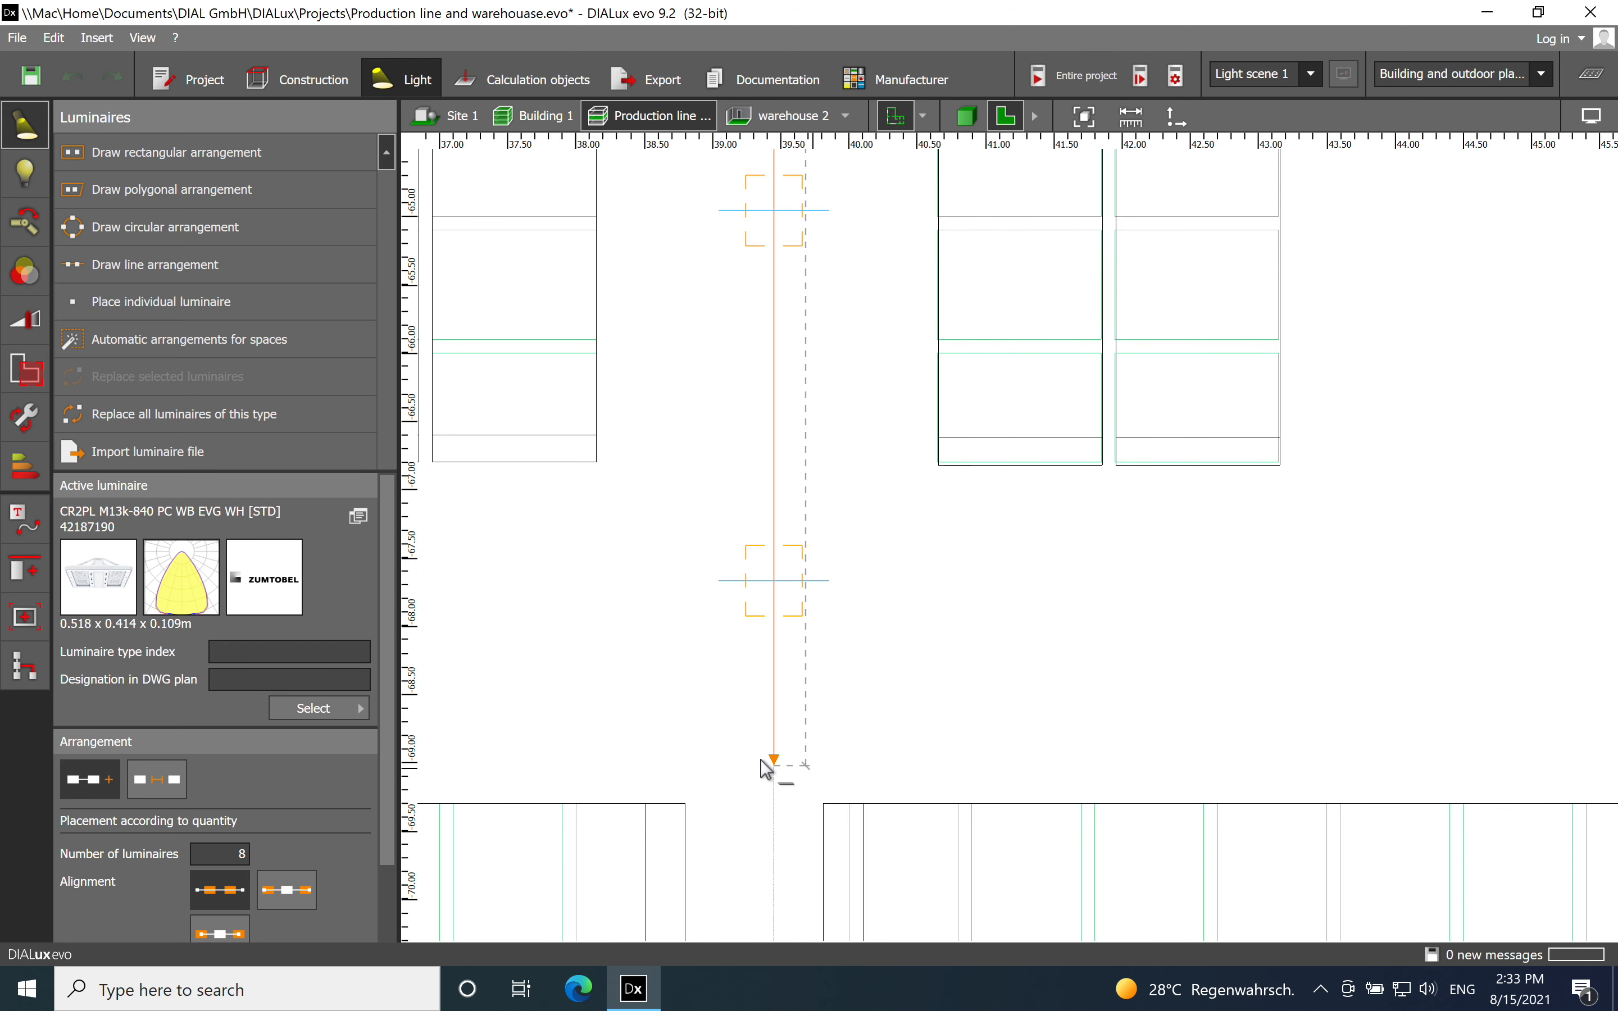
pyautogui.click(772, 808)
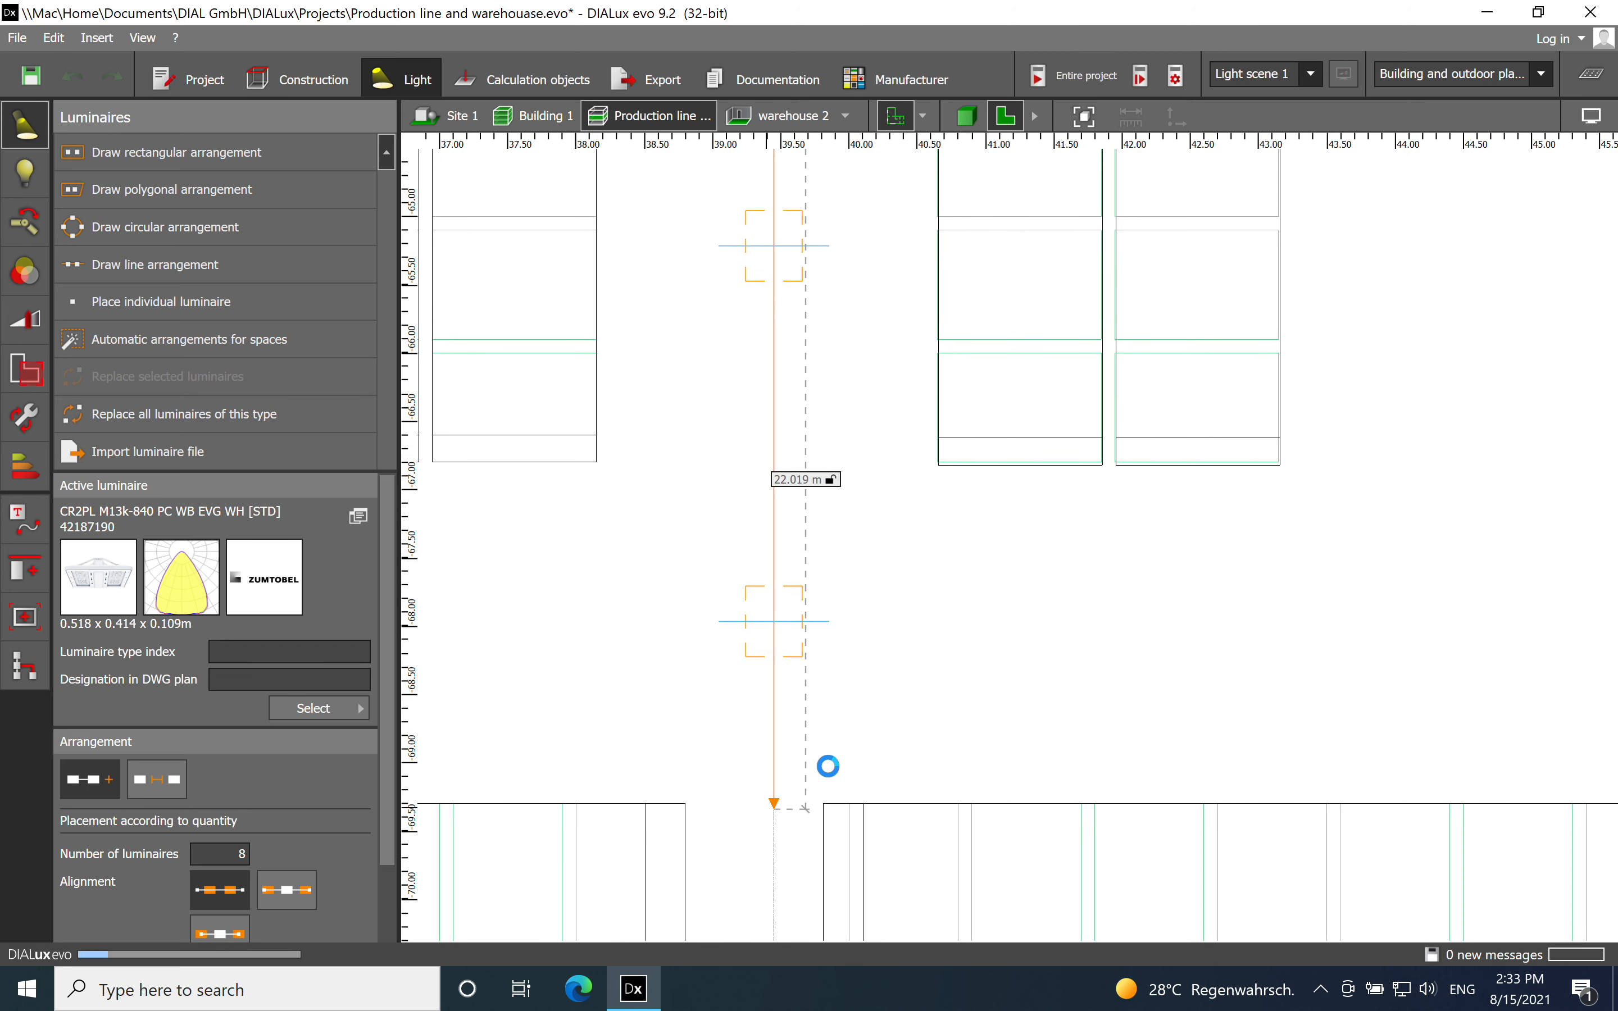
pyautogui.scroll(-5, 855, 654)
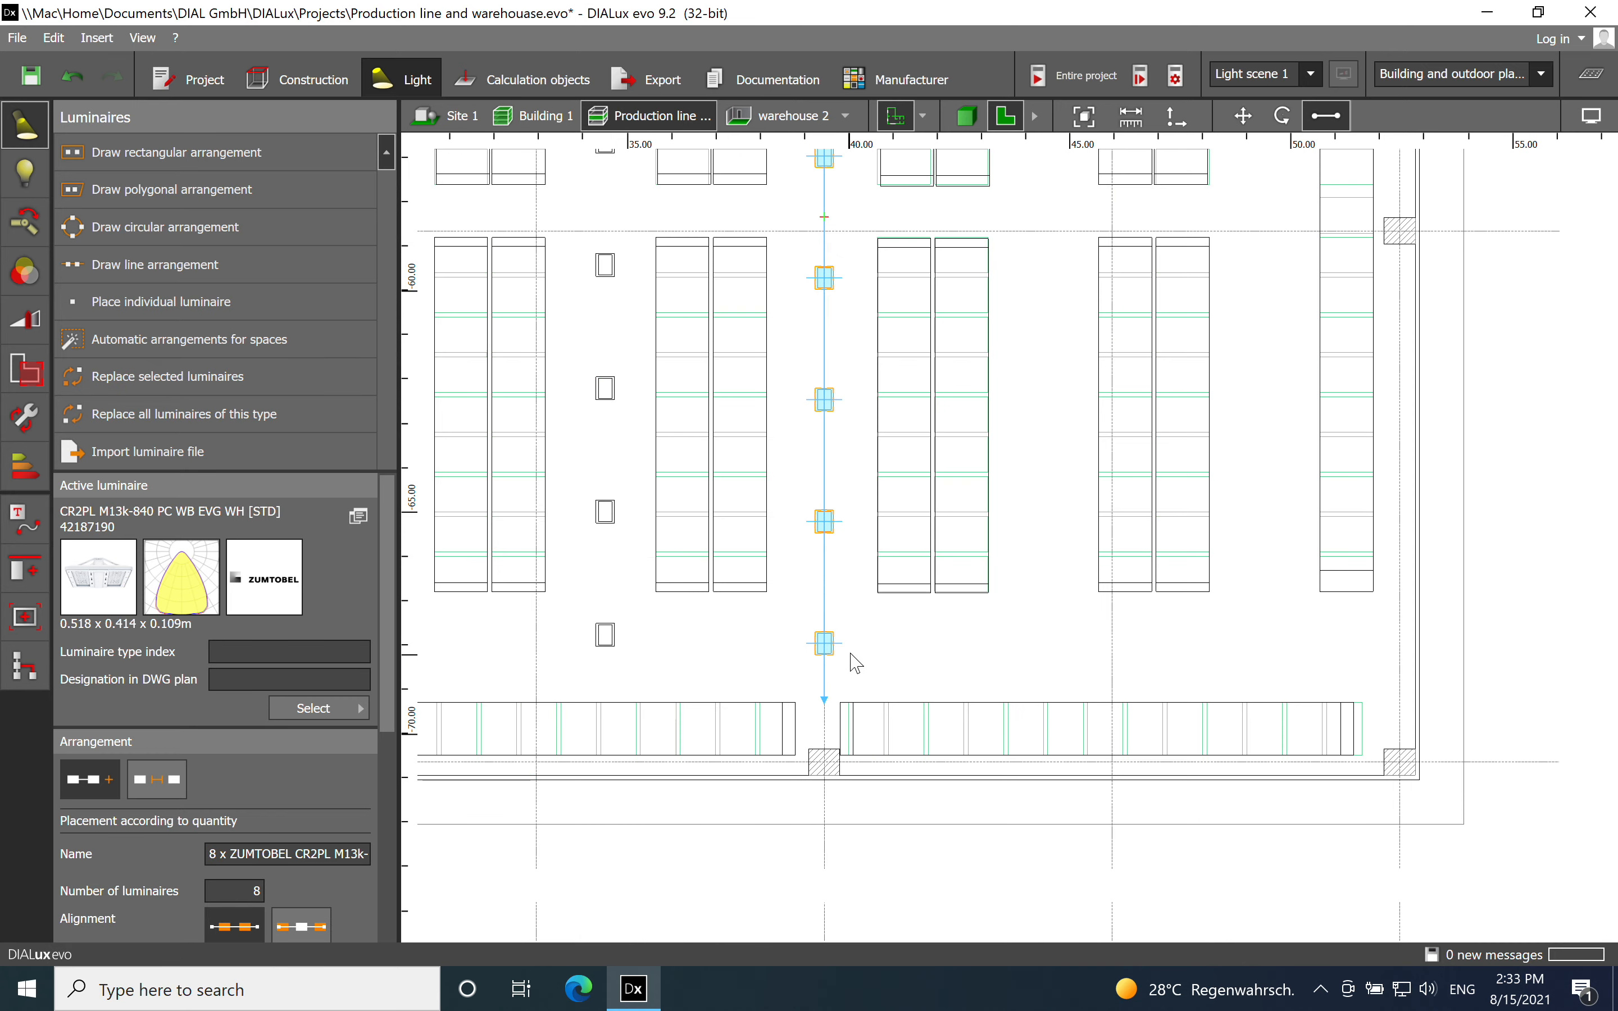
# Draw a line arrangement of 8 luminaires about 22 m long down the fourth aisle of the lower warehouse.
pyautogui.moveTo(1017, 400); pyautogui.dragTo(975, 596, button='middle')
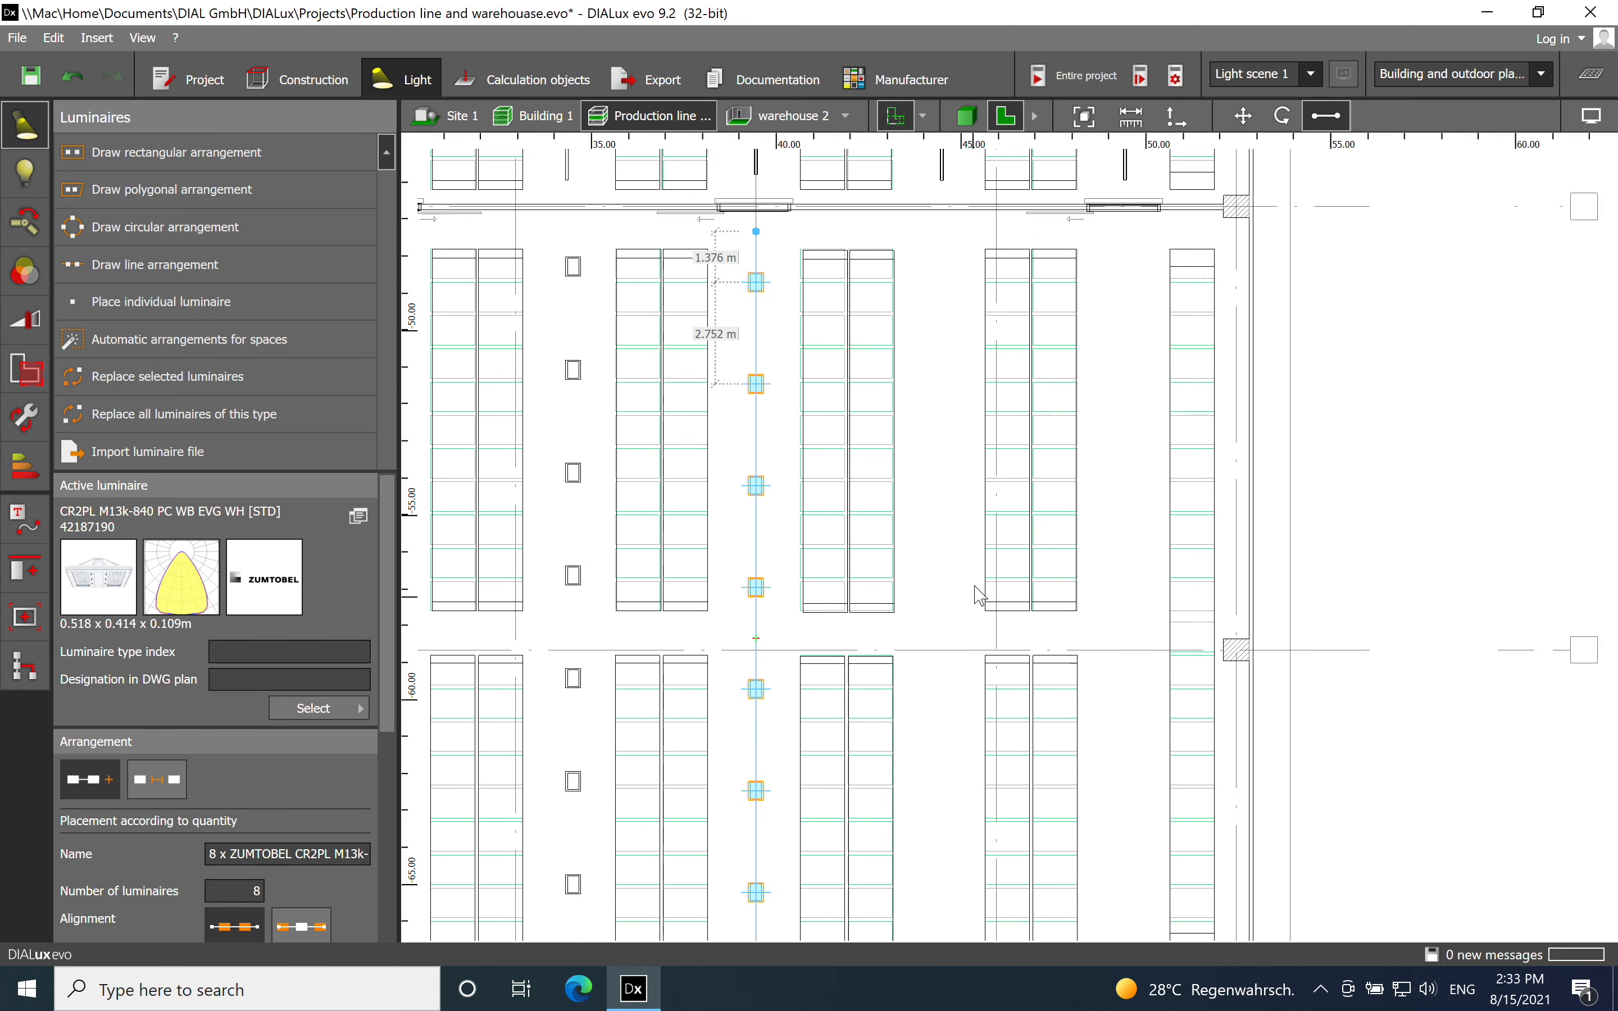
pyautogui.scroll(1, 973, 594)
pyautogui.click(226, 266)
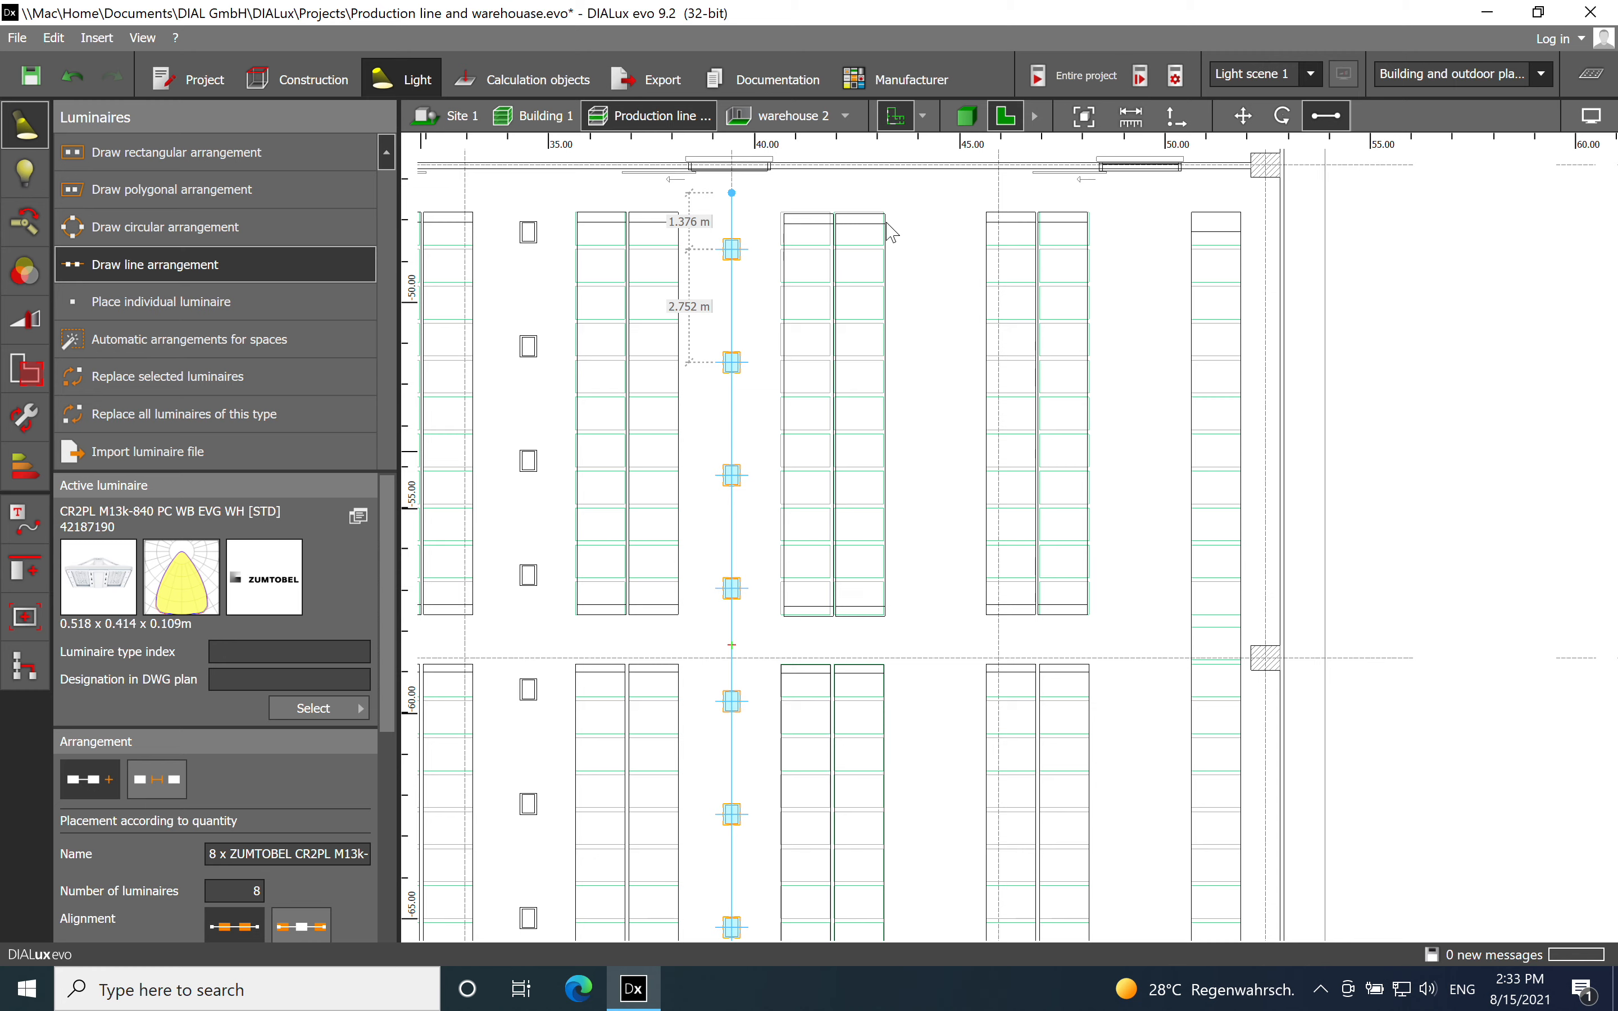
pyautogui.click(951, 204)
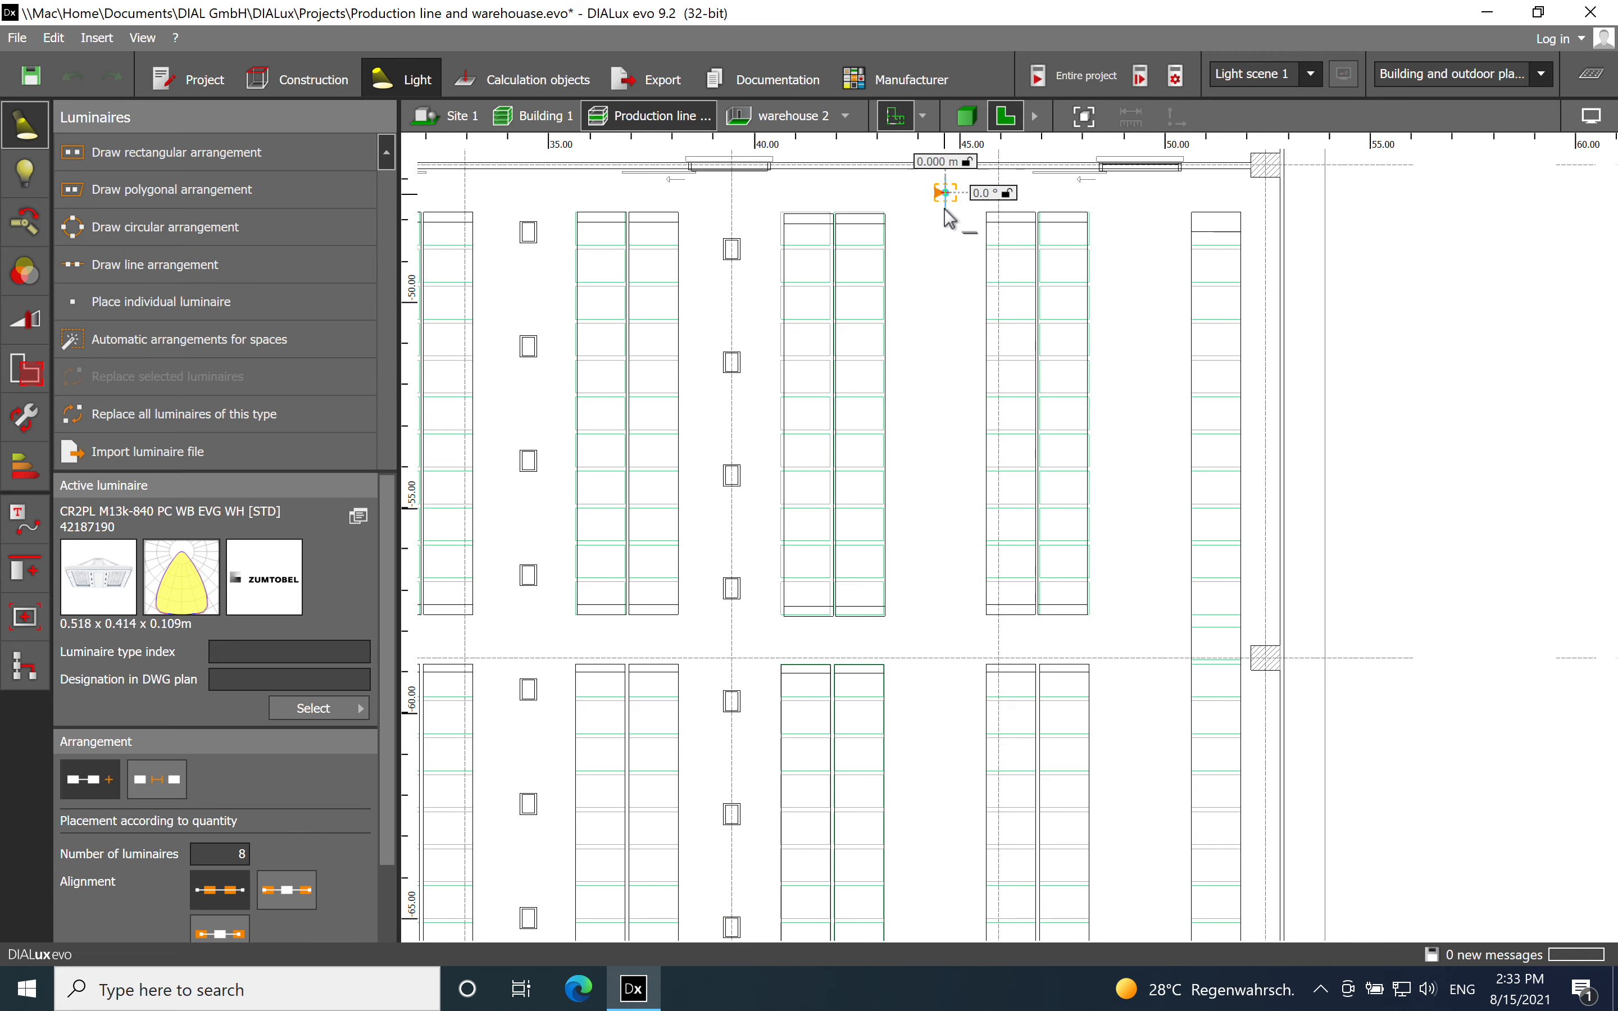
pyautogui.scroll(-2, 950, 383)
pyautogui.click(918, 794)
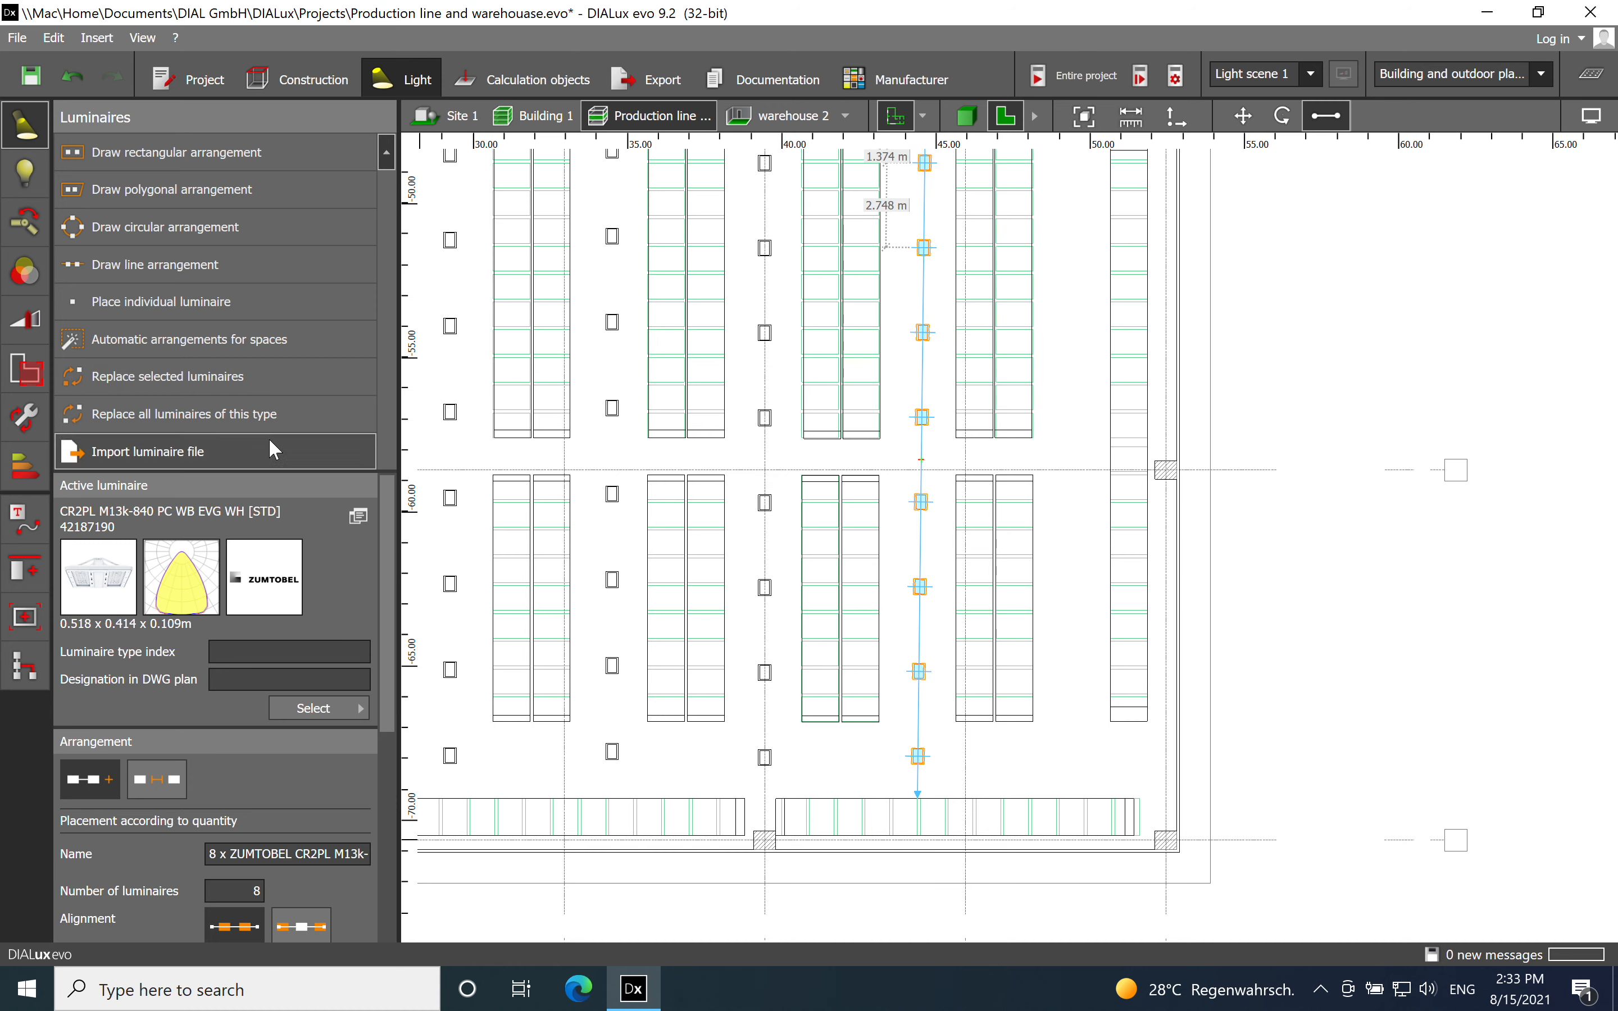
# Draw a line arrangement of 8 luminaires about 22.5 m long down the fifth aisle of the lower warehouse.
pyautogui.click(208, 272)
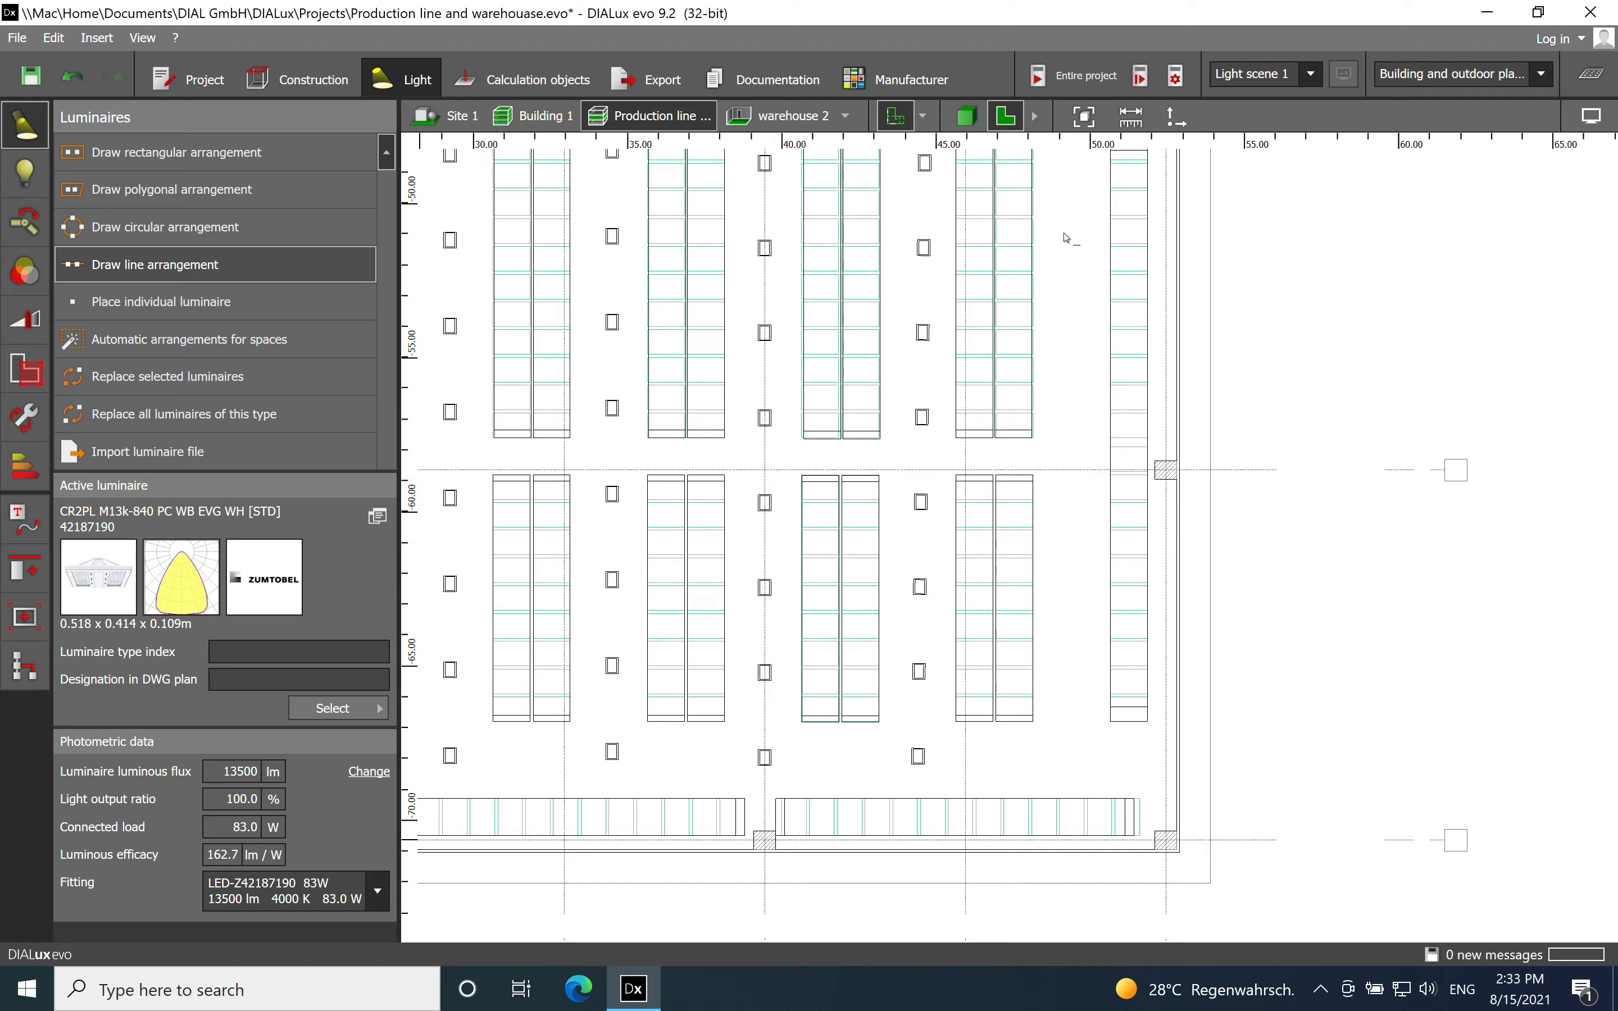
pyautogui.moveTo(1106, 170); pyautogui.dragTo(1047, 361, button='middle')
pyautogui.scroll(2, 1028, 323)
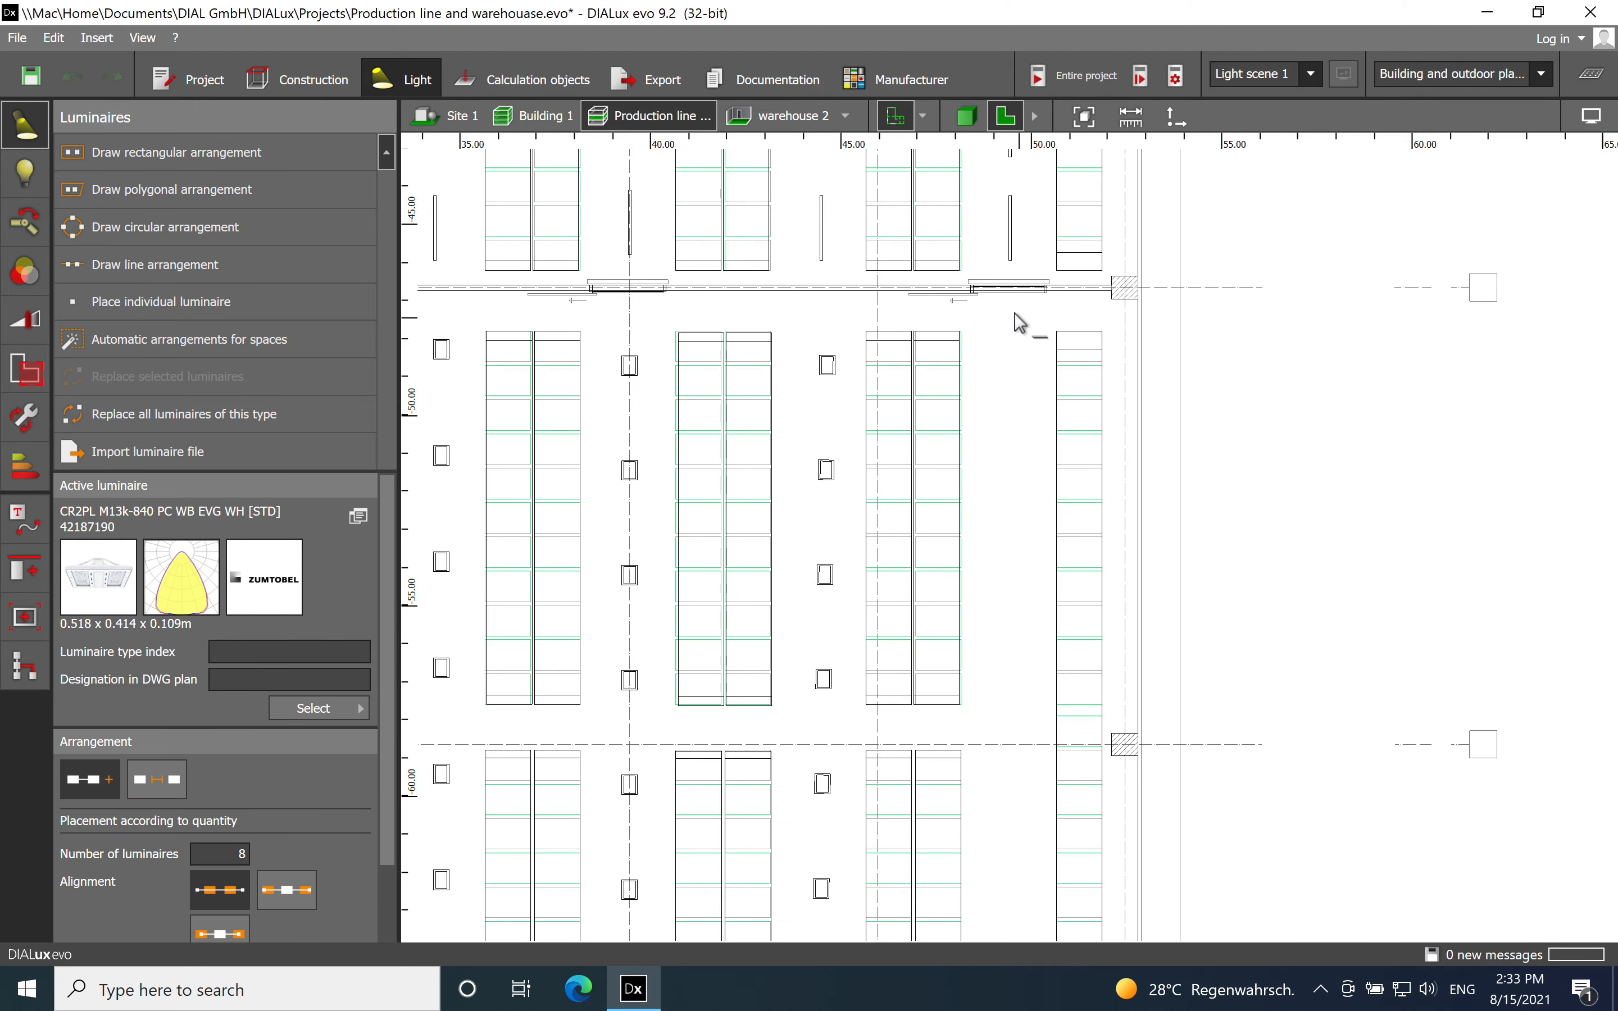
pyautogui.click(1013, 302)
pyautogui.scroll(-1, 1014, 315)
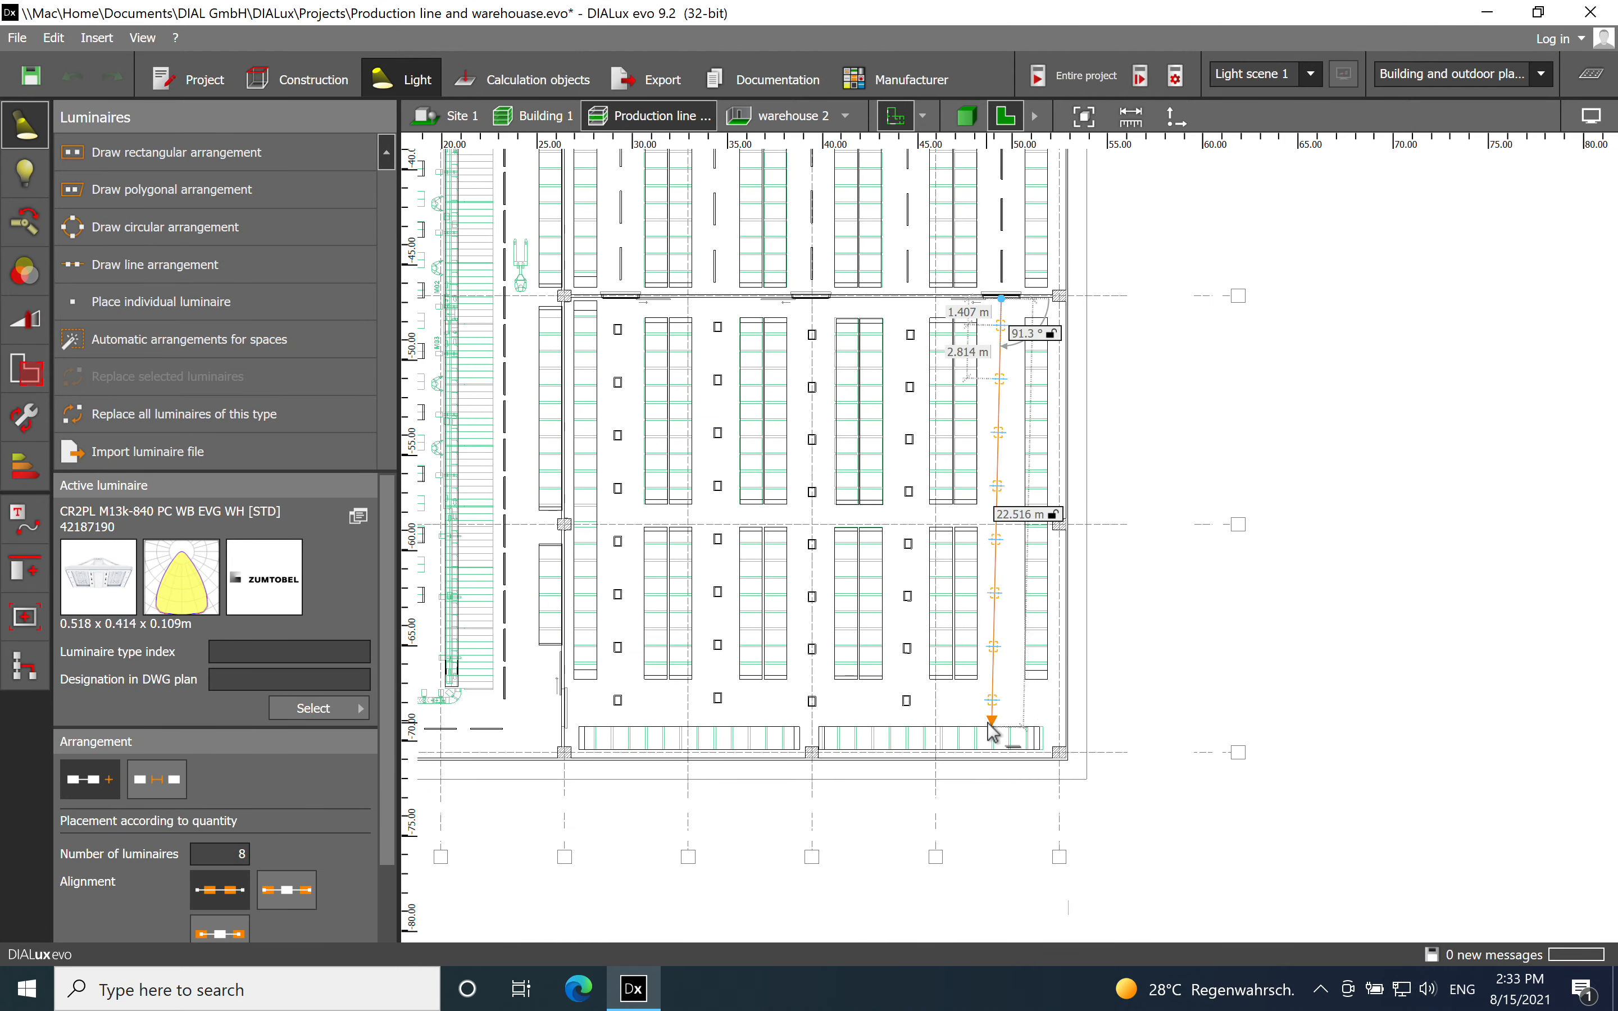
pyautogui.scroll(-1, 994, 726)
pyautogui.scroll(3, 993, 723)
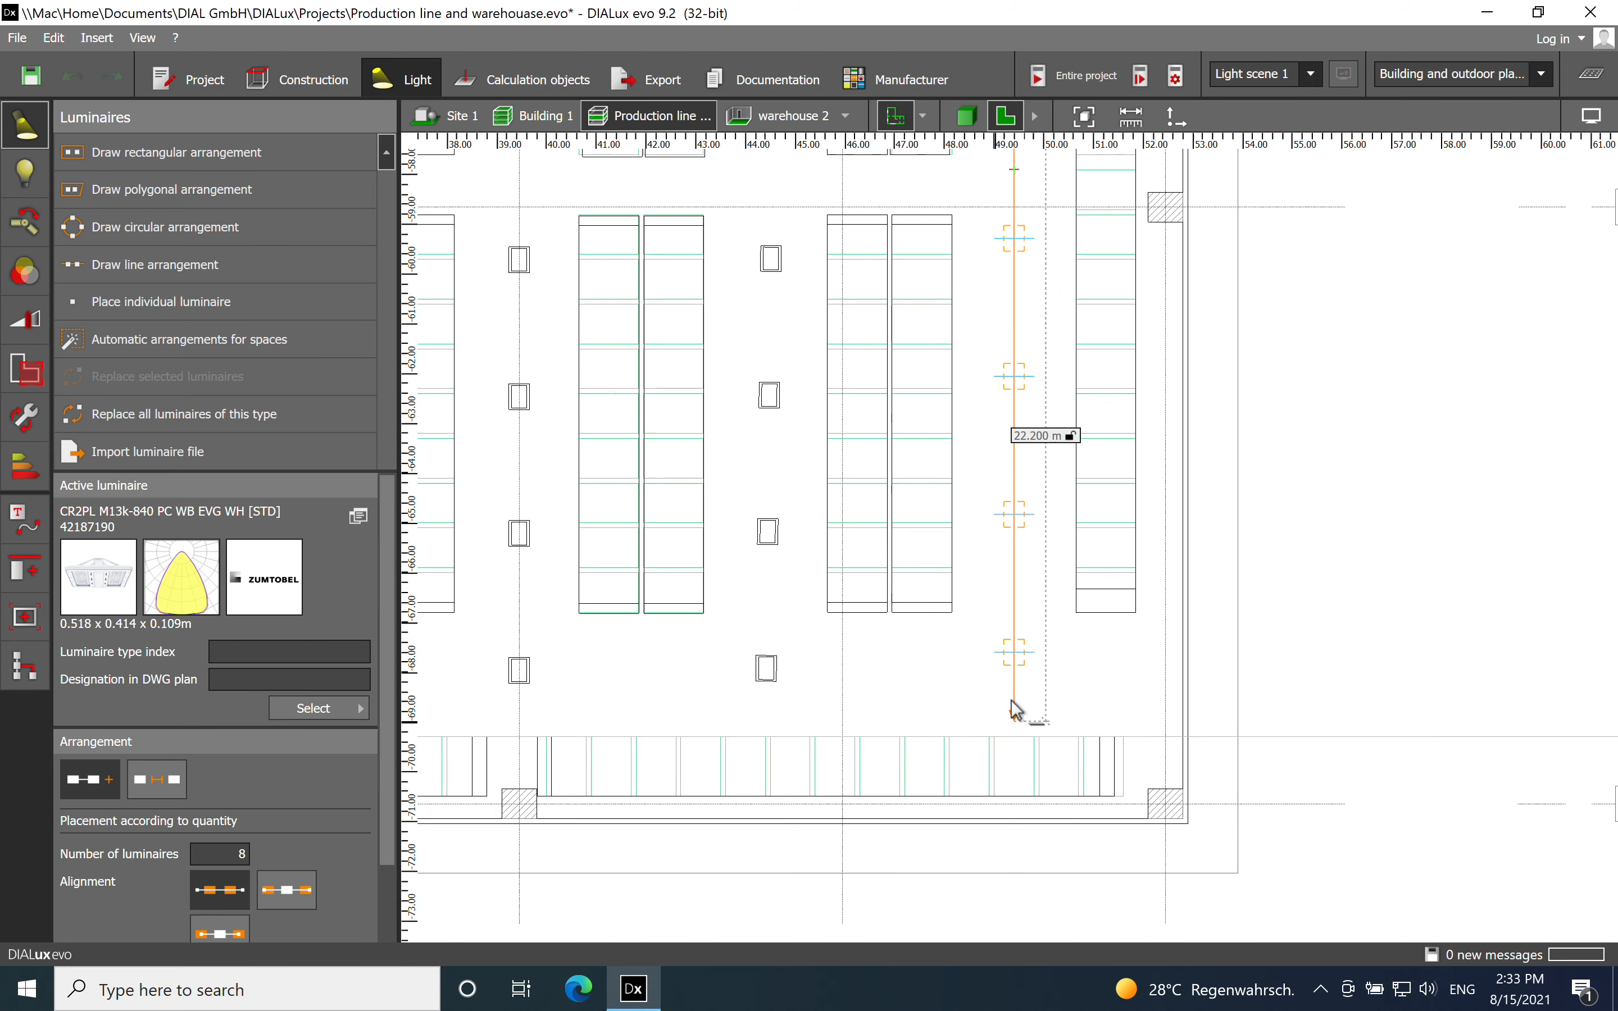
pyautogui.click(1015, 737)
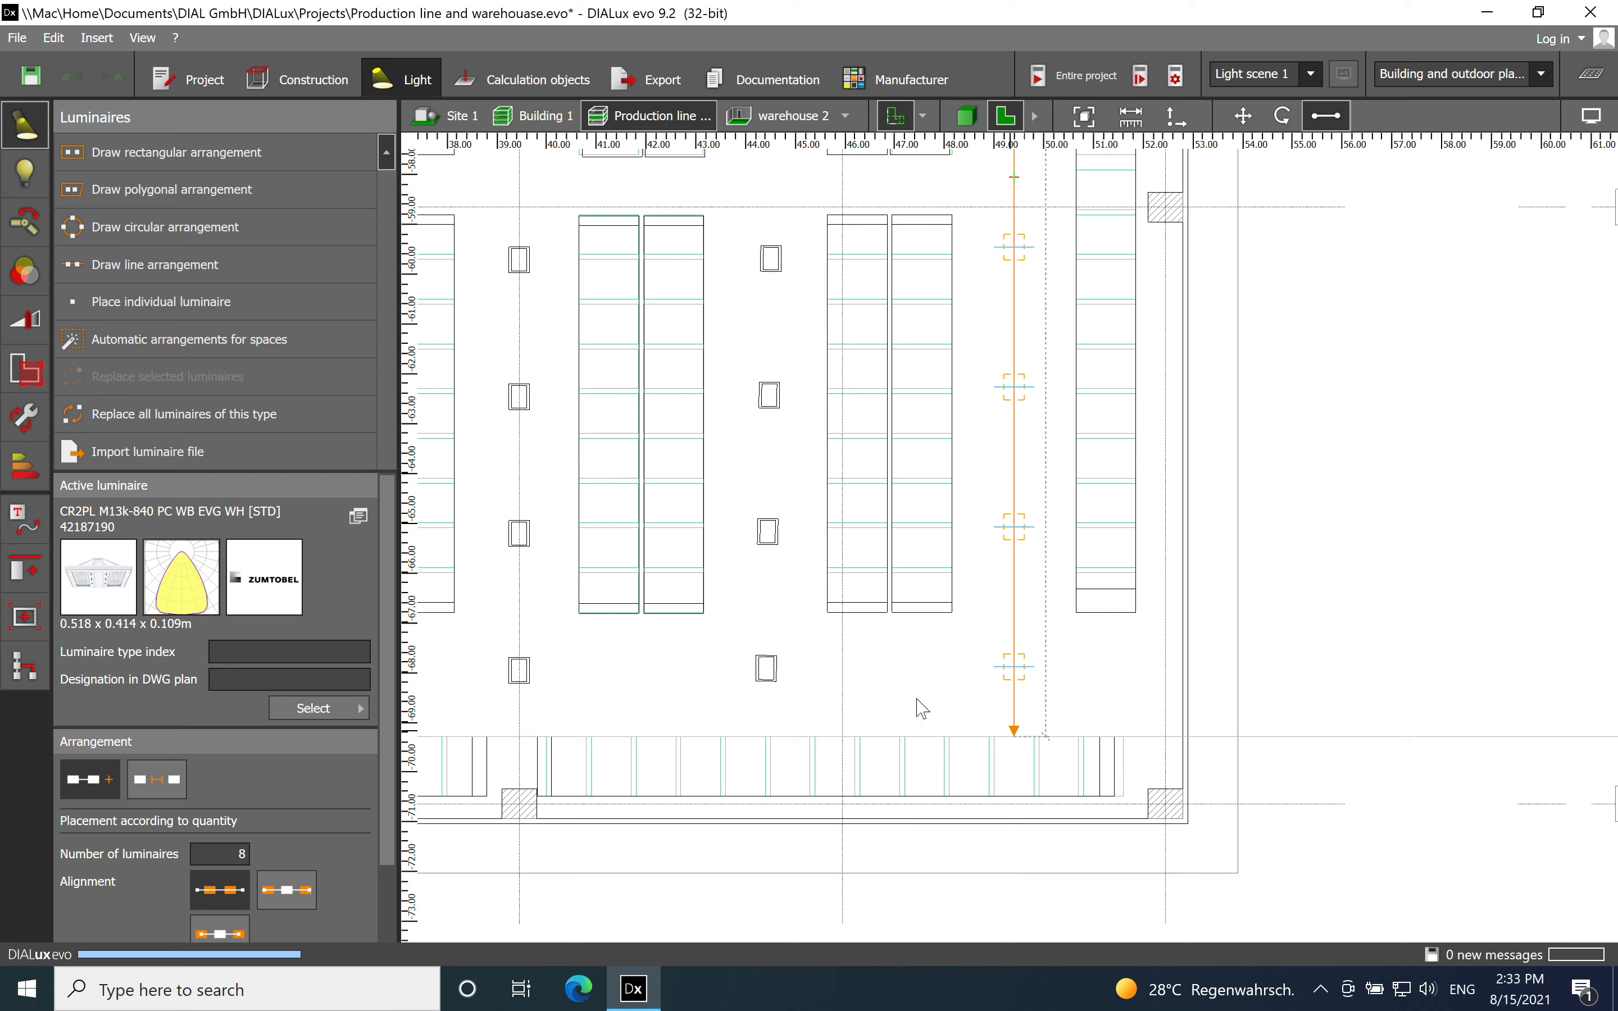
pyautogui.scroll(-5, 1204, 661)
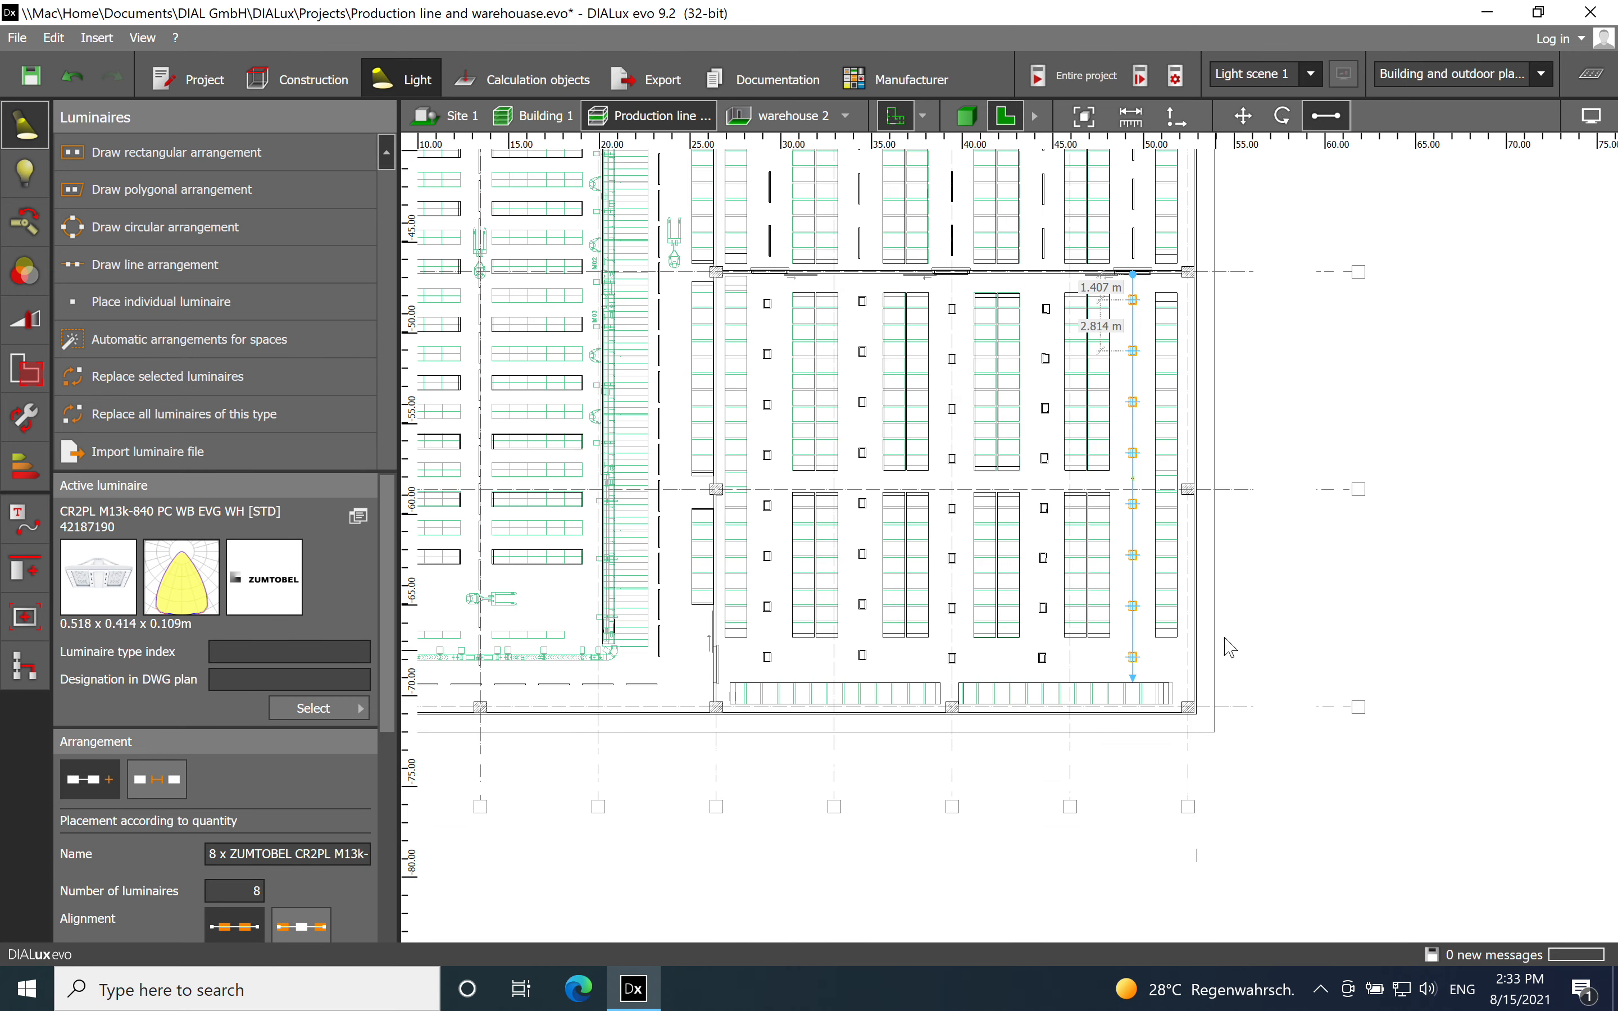
pyautogui.click(1291, 386)
# Inspect the lower warehouse's luminaire lines and racks in 3D.
pyautogui.scroll(3, 1253, 355)
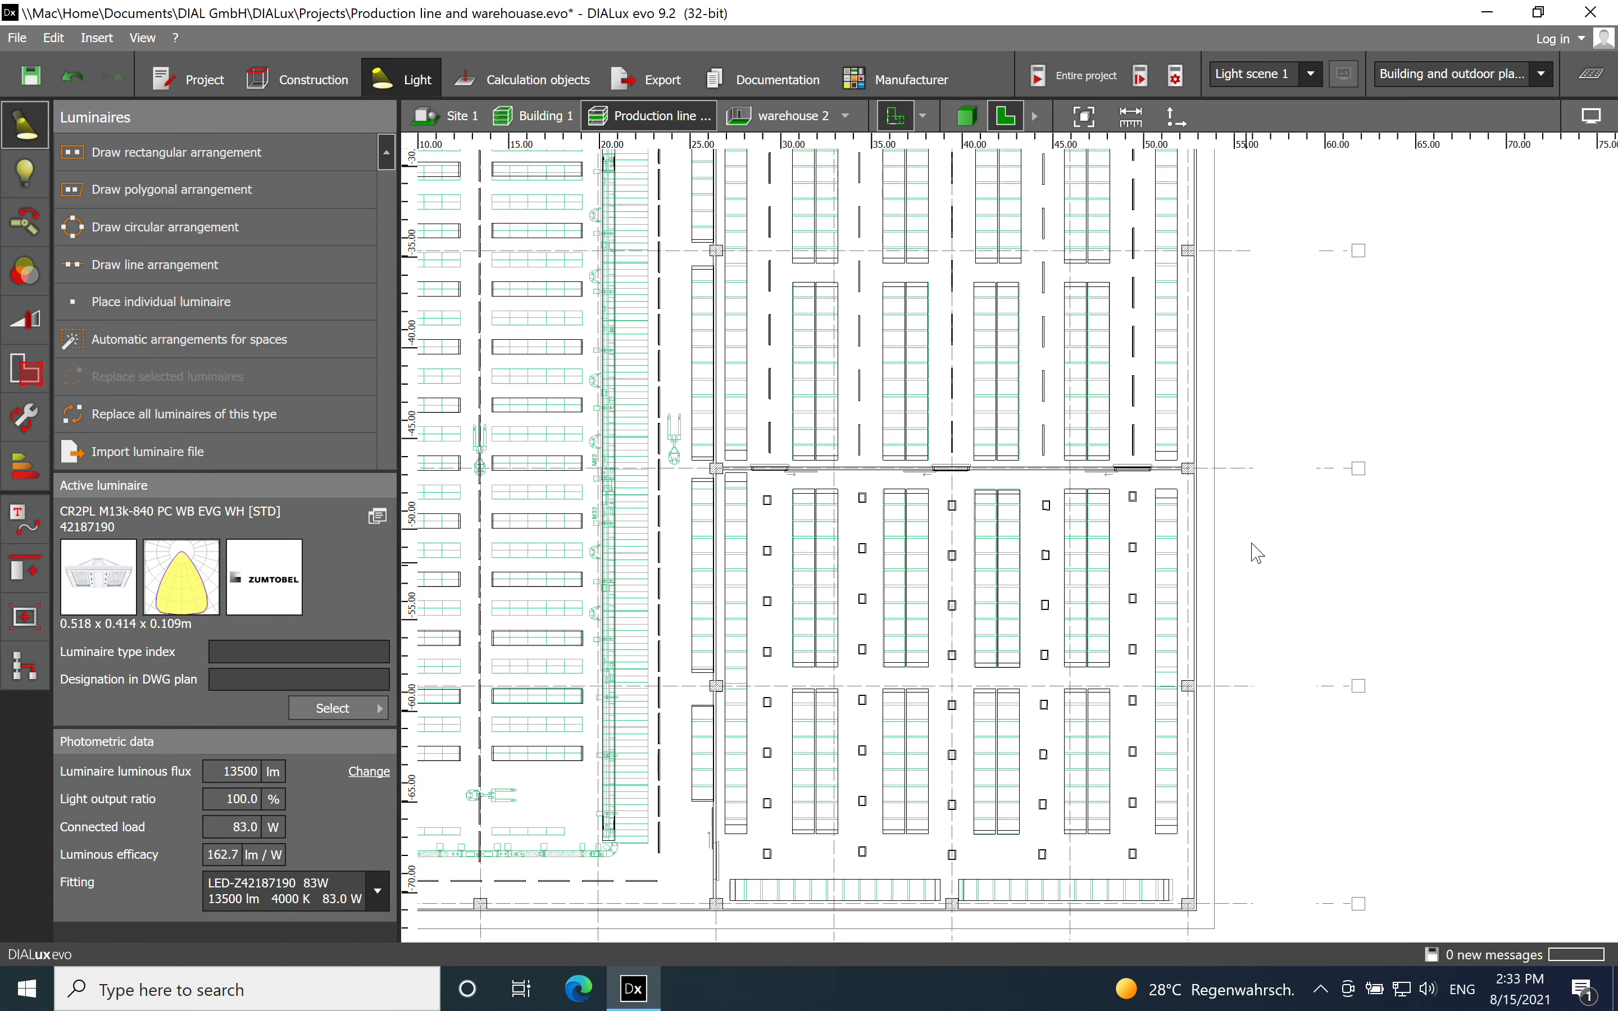
pyautogui.click(968, 116)
pyautogui.scroll(-5, 833, 315)
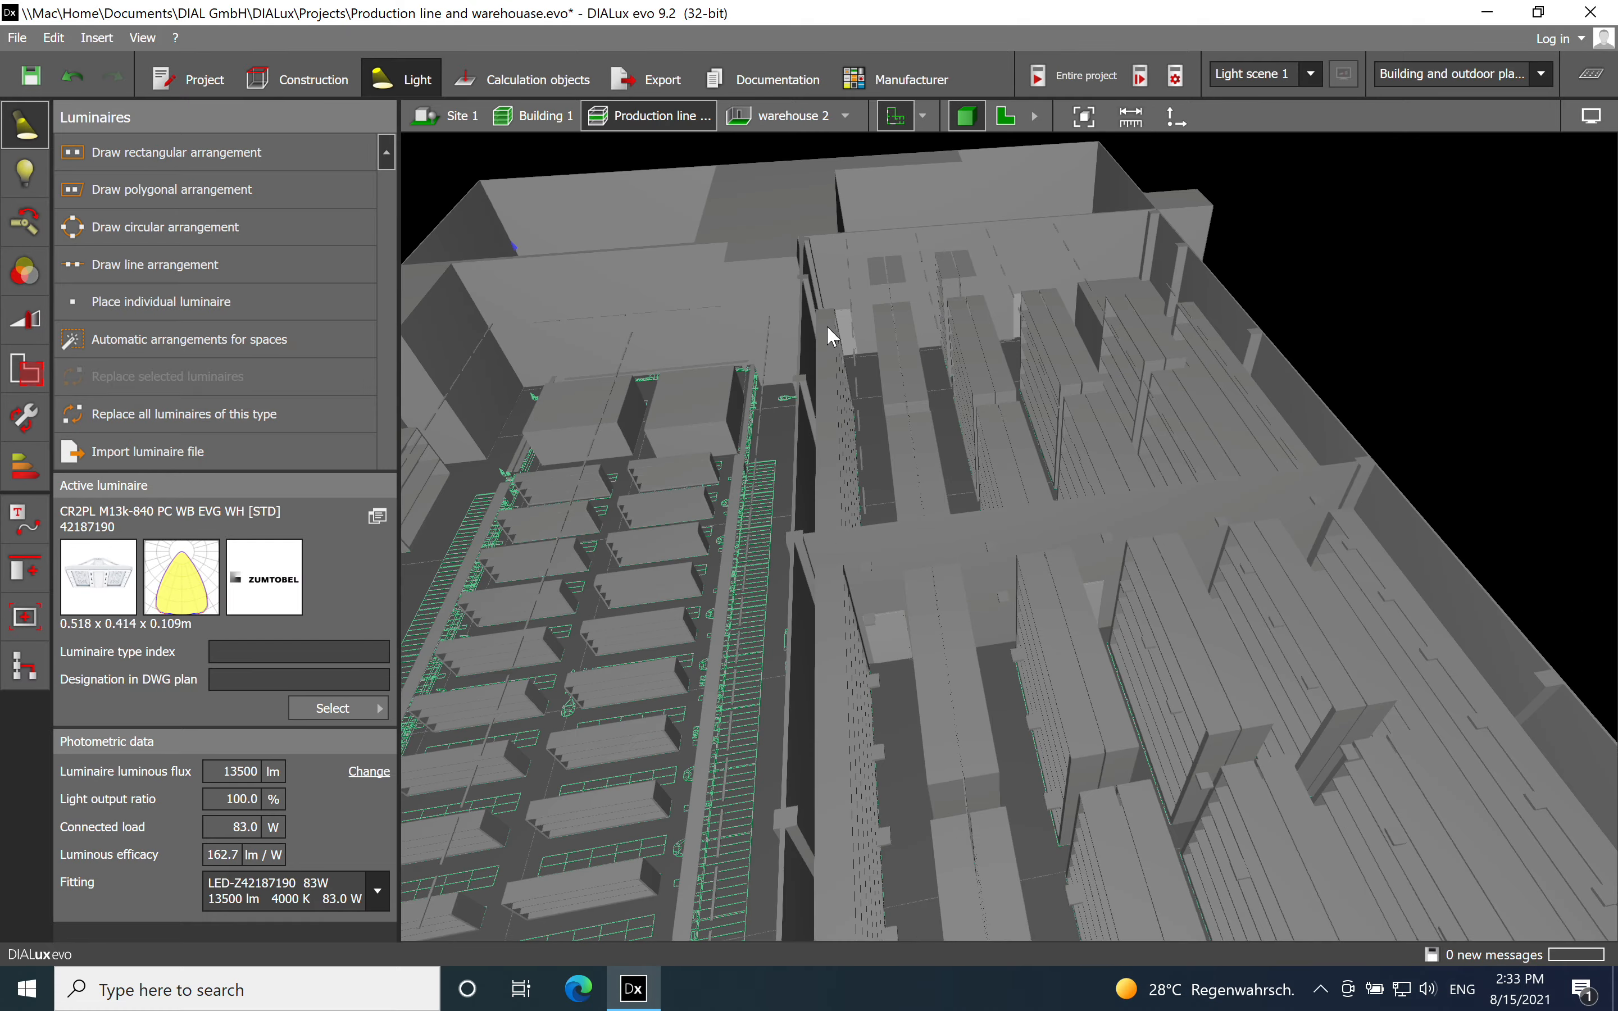
pyautogui.moveTo(896, 783); pyautogui.dragTo(932, 796, button='right')
pyautogui.scroll(5, 1262, 497)
pyautogui.scroll(3, 950, 523)
pyautogui.moveTo(949, 523); pyautogui.dragTo(1320, 650, button='right')
pyautogui.moveTo(1320, 650); pyautogui.dragTo(1183, 469, button='middle')
pyautogui.moveTo(1183, 469); pyautogui.dragTo(1060, 624, button='right')
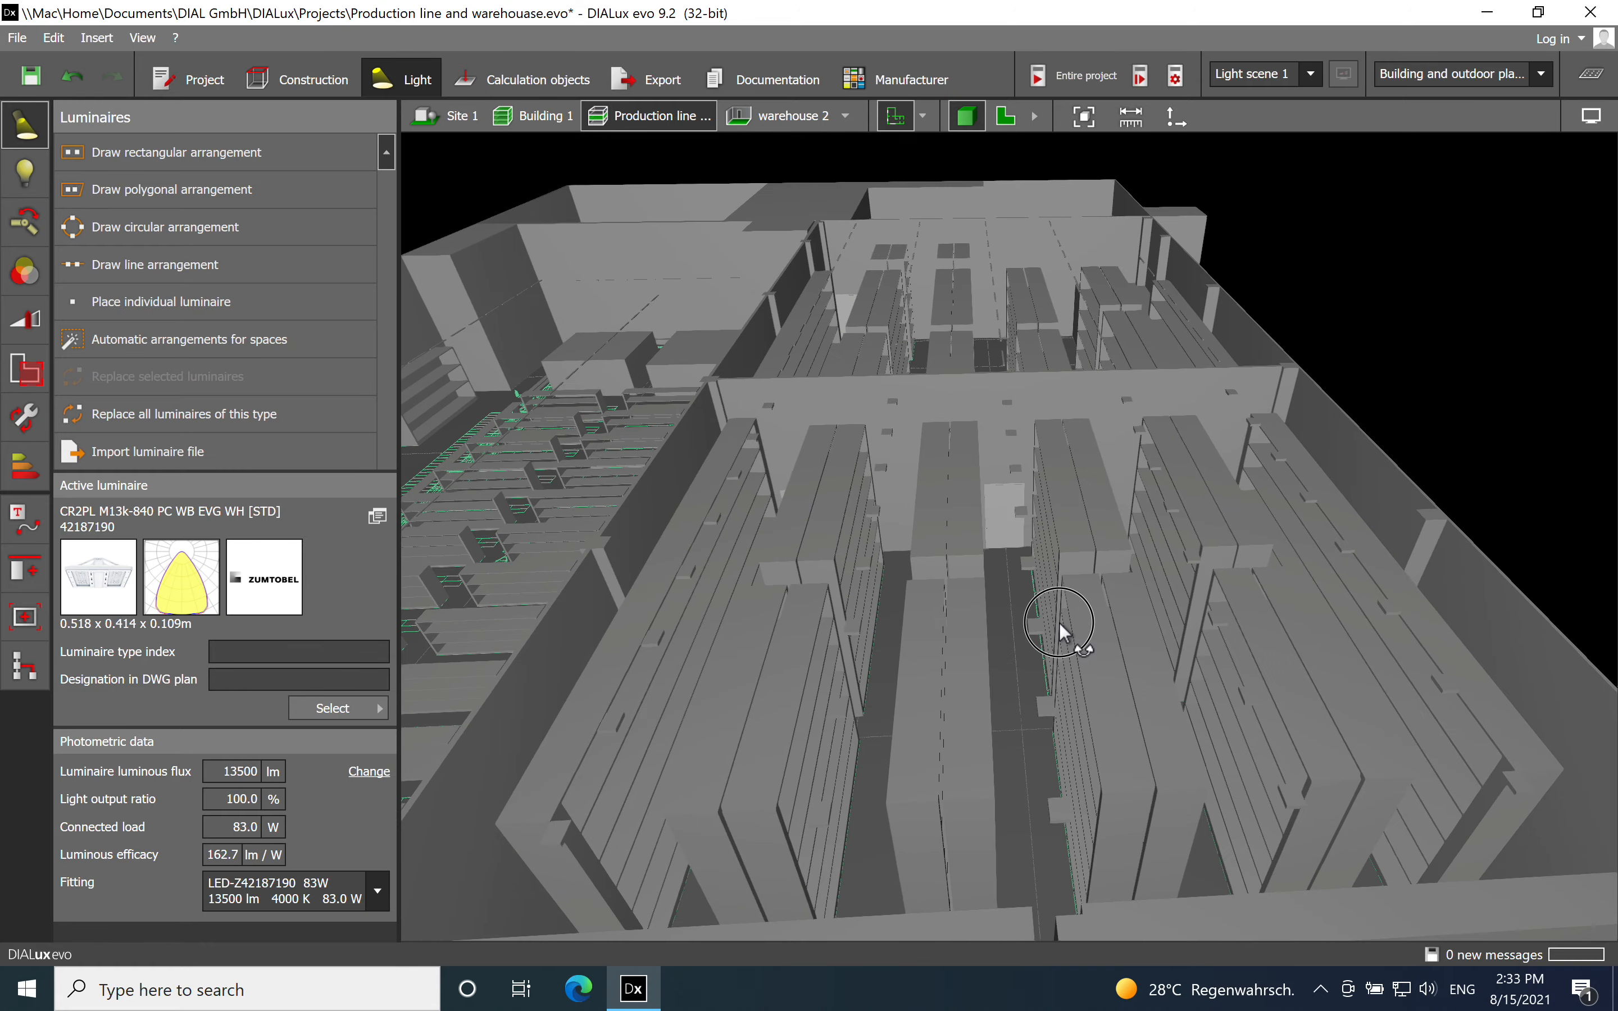
# Examine the production line, warehouses, racks and luminaire lines in 3D from several angles.
pyautogui.moveTo(854, 587); pyautogui.dragTo(938, 556, button='middle')
pyautogui.scroll(-2, 938, 557)
pyautogui.moveTo(919, 738); pyautogui.dragTo(918, 801, button='right')
pyautogui.scroll(-3, 926, 666)
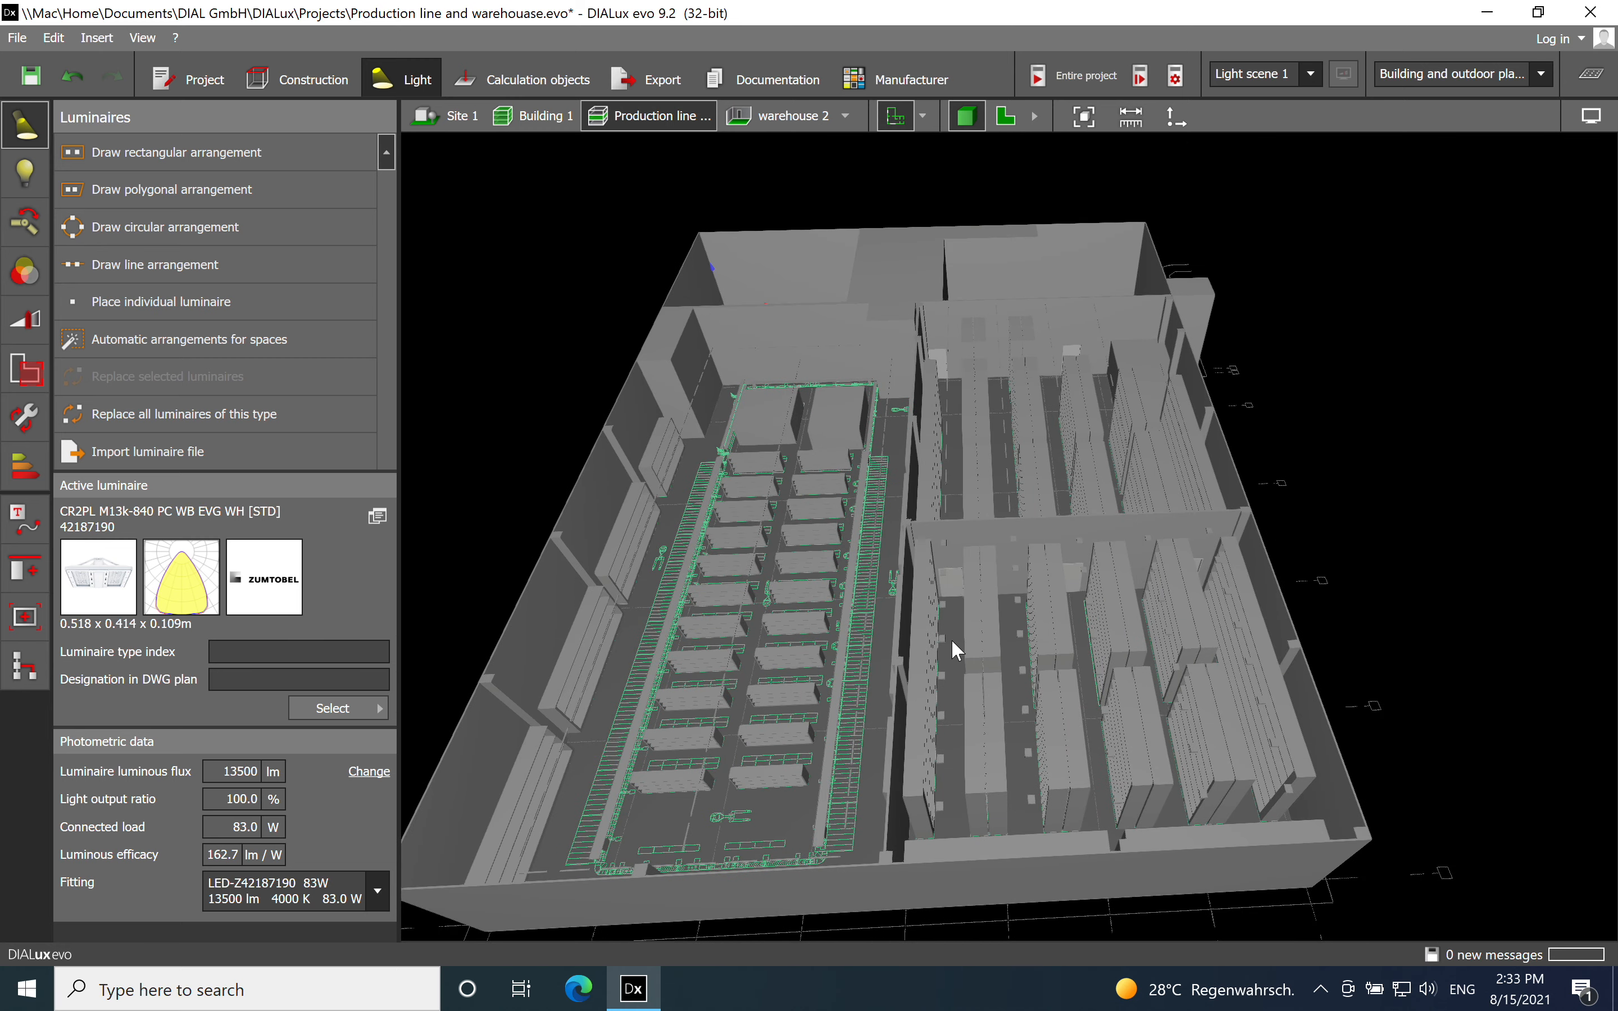
pyautogui.moveTo(1038, 633); pyautogui.dragTo(975, 495, button='right')
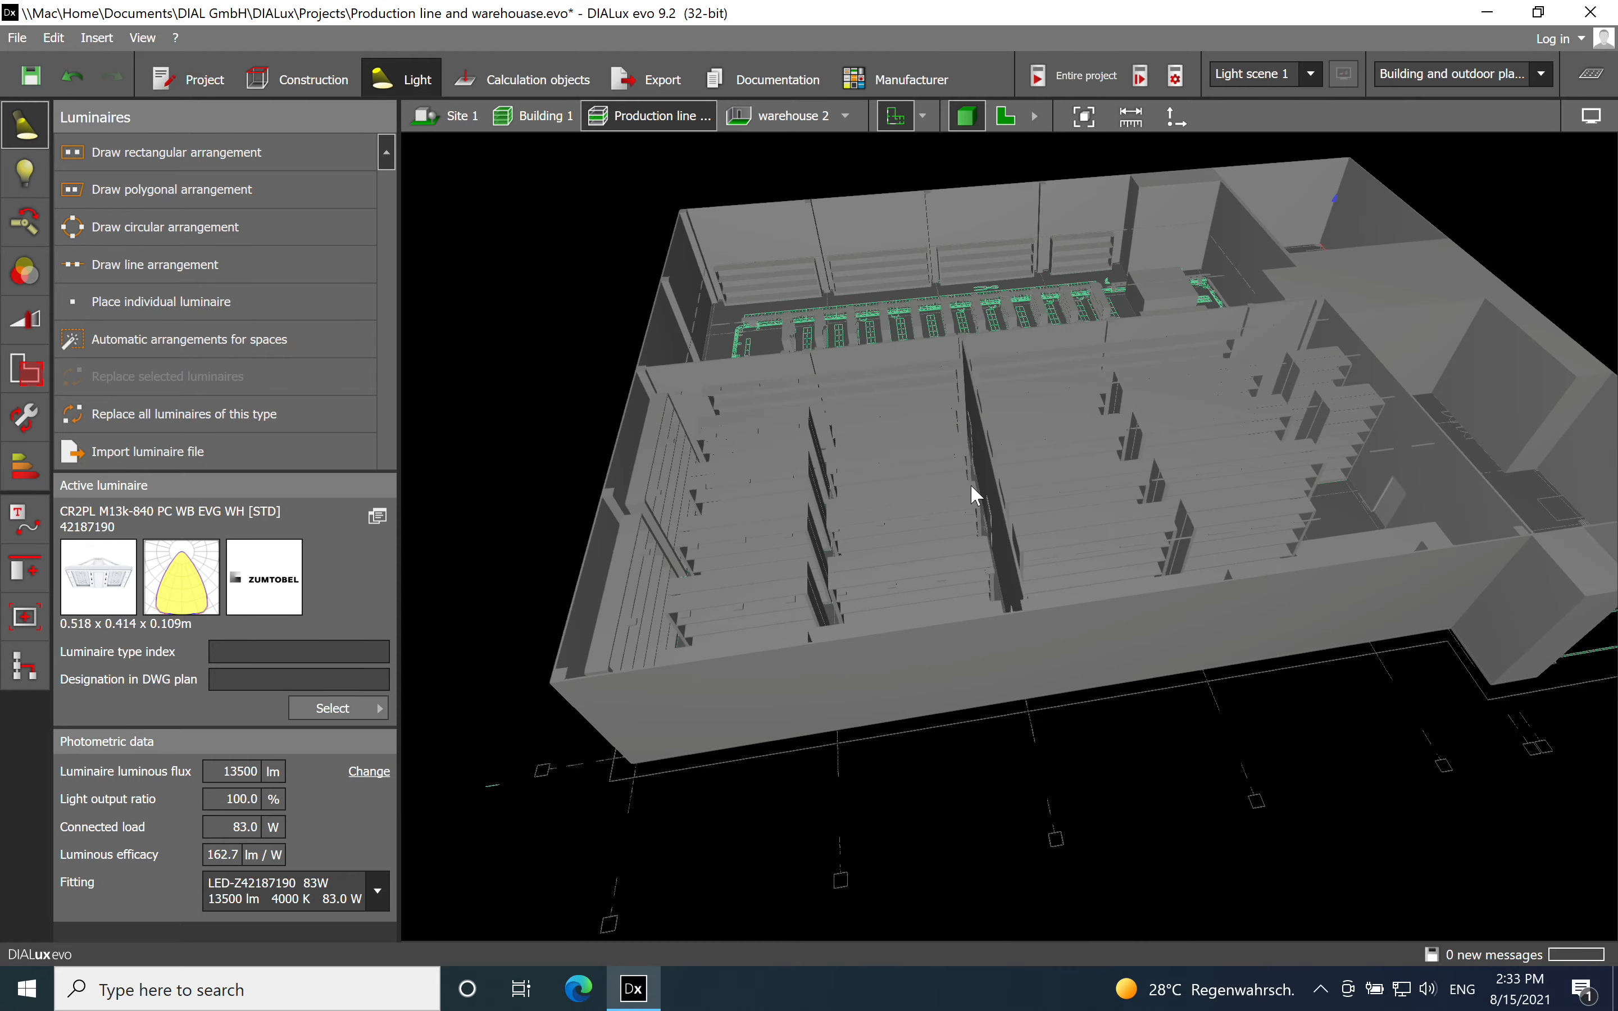
pyautogui.moveTo(1118, 646); pyautogui.dragTo(1201, 524, button='right')
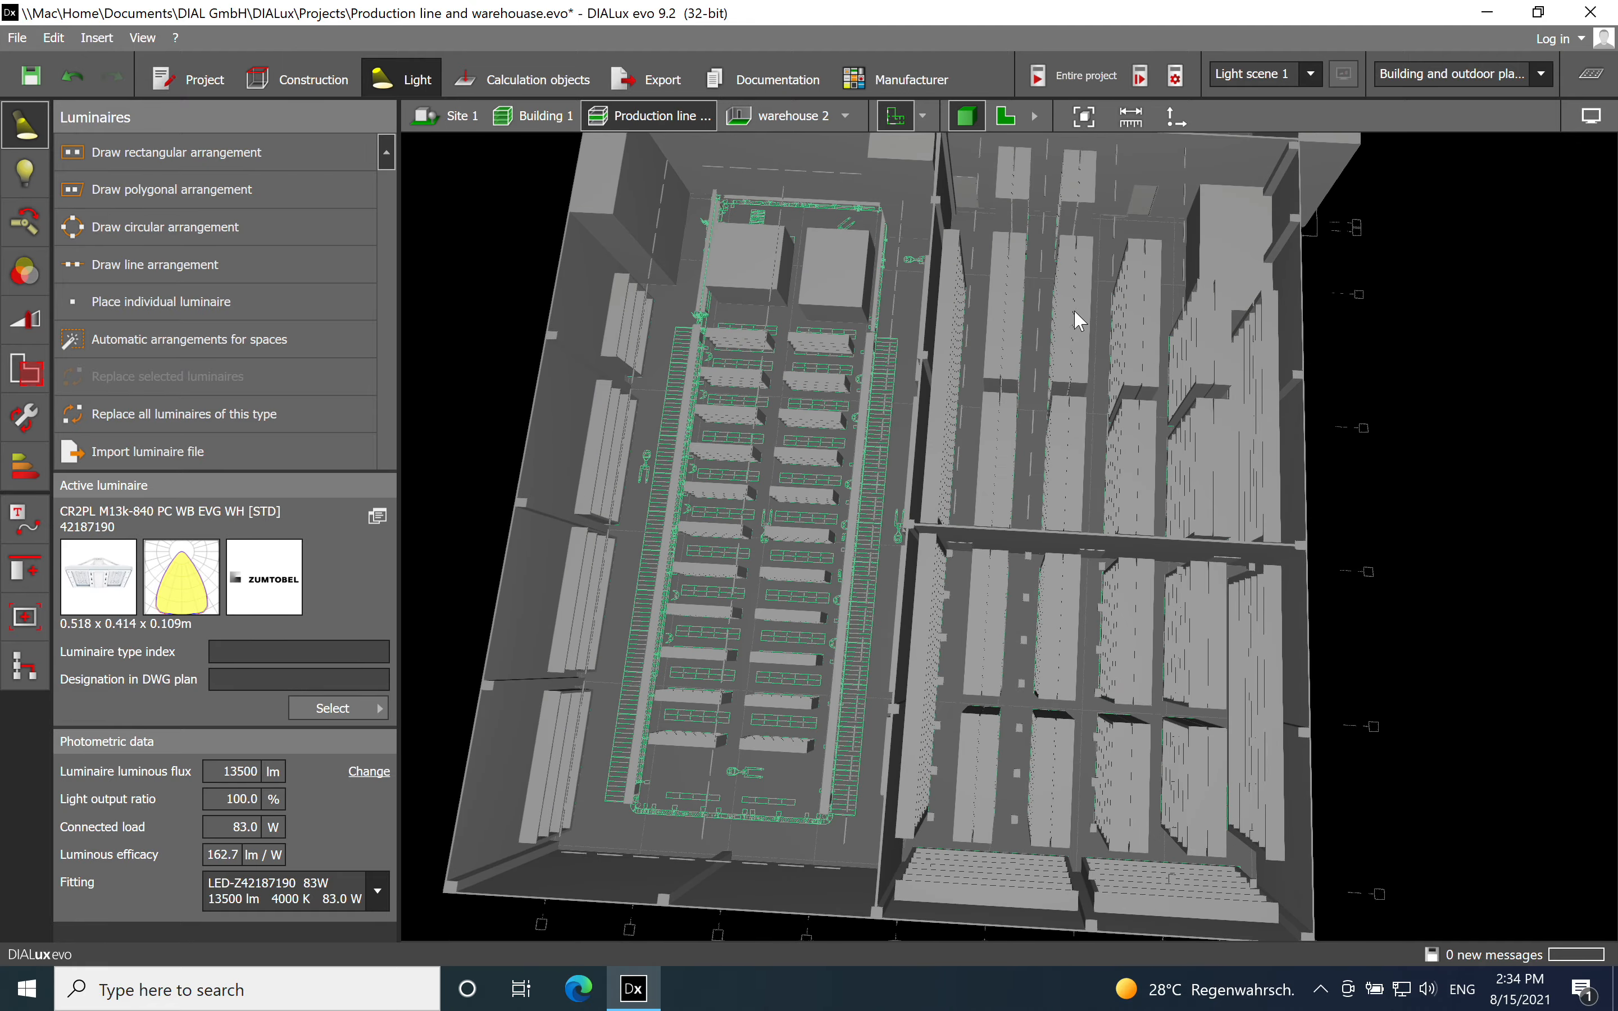
pyautogui.moveTo(1071, 312); pyautogui.dragTo(987, 323, button='middle')
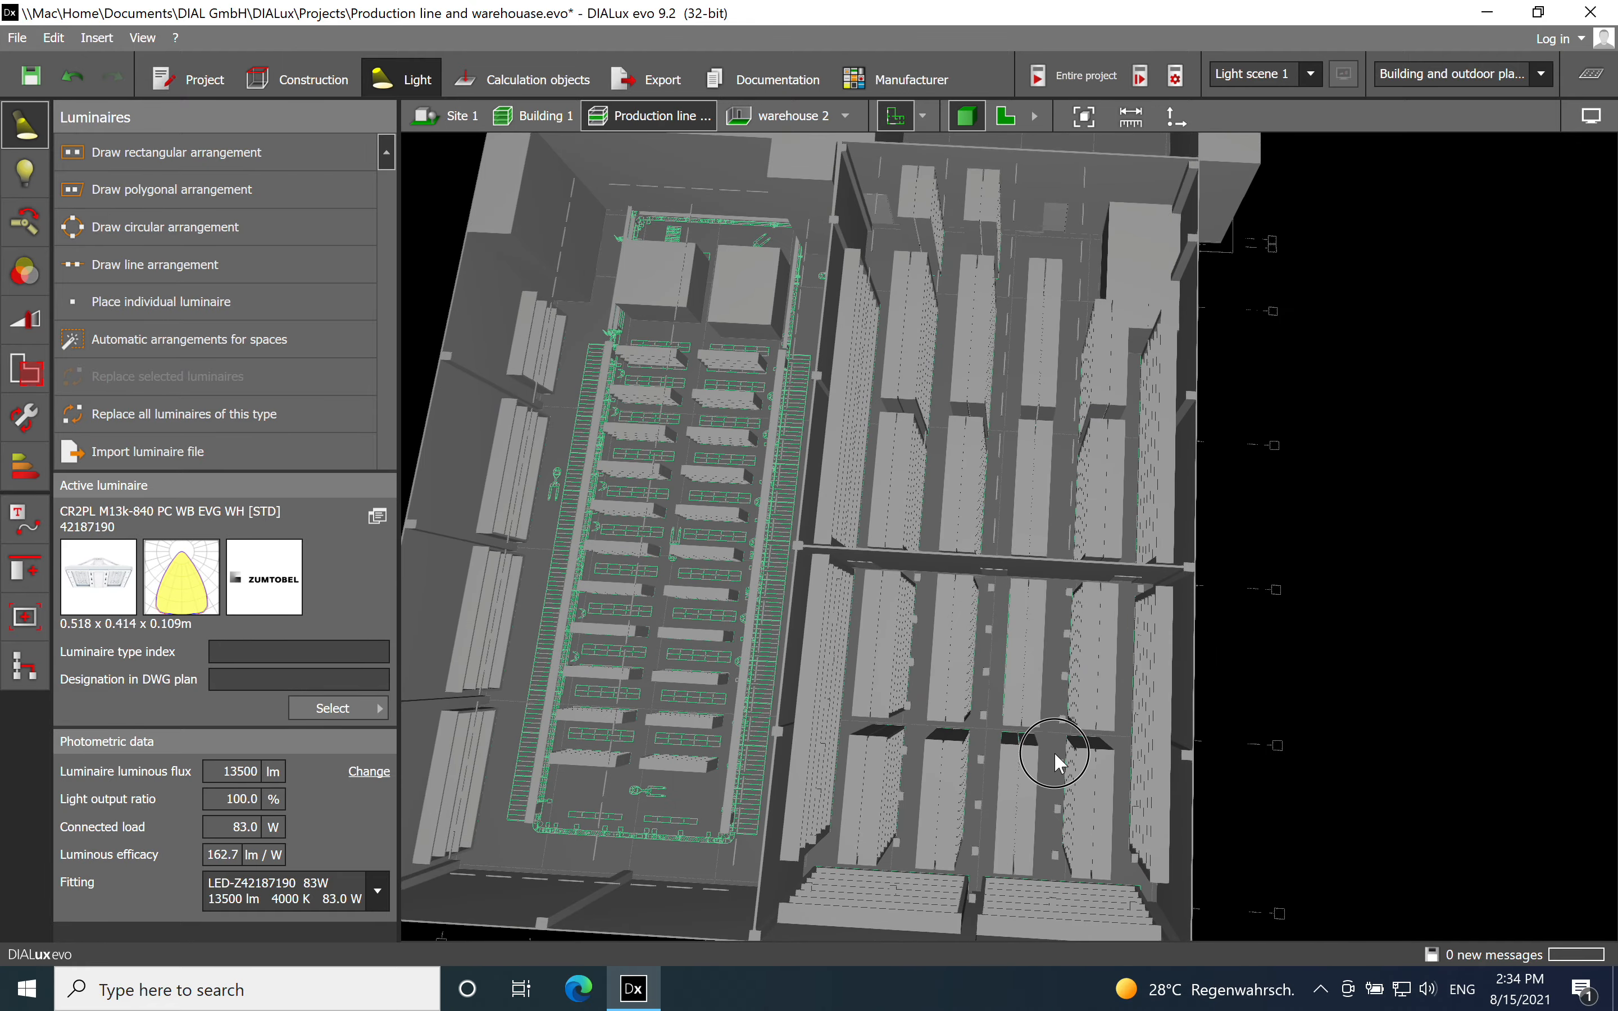
pyautogui.moveTo(1053, 753); pyautogui.dragTo(1062, 752, button='right')
pyautogui.moveTo(1008, 695); pyautogui.dragTo(1050, 624, button='middle')
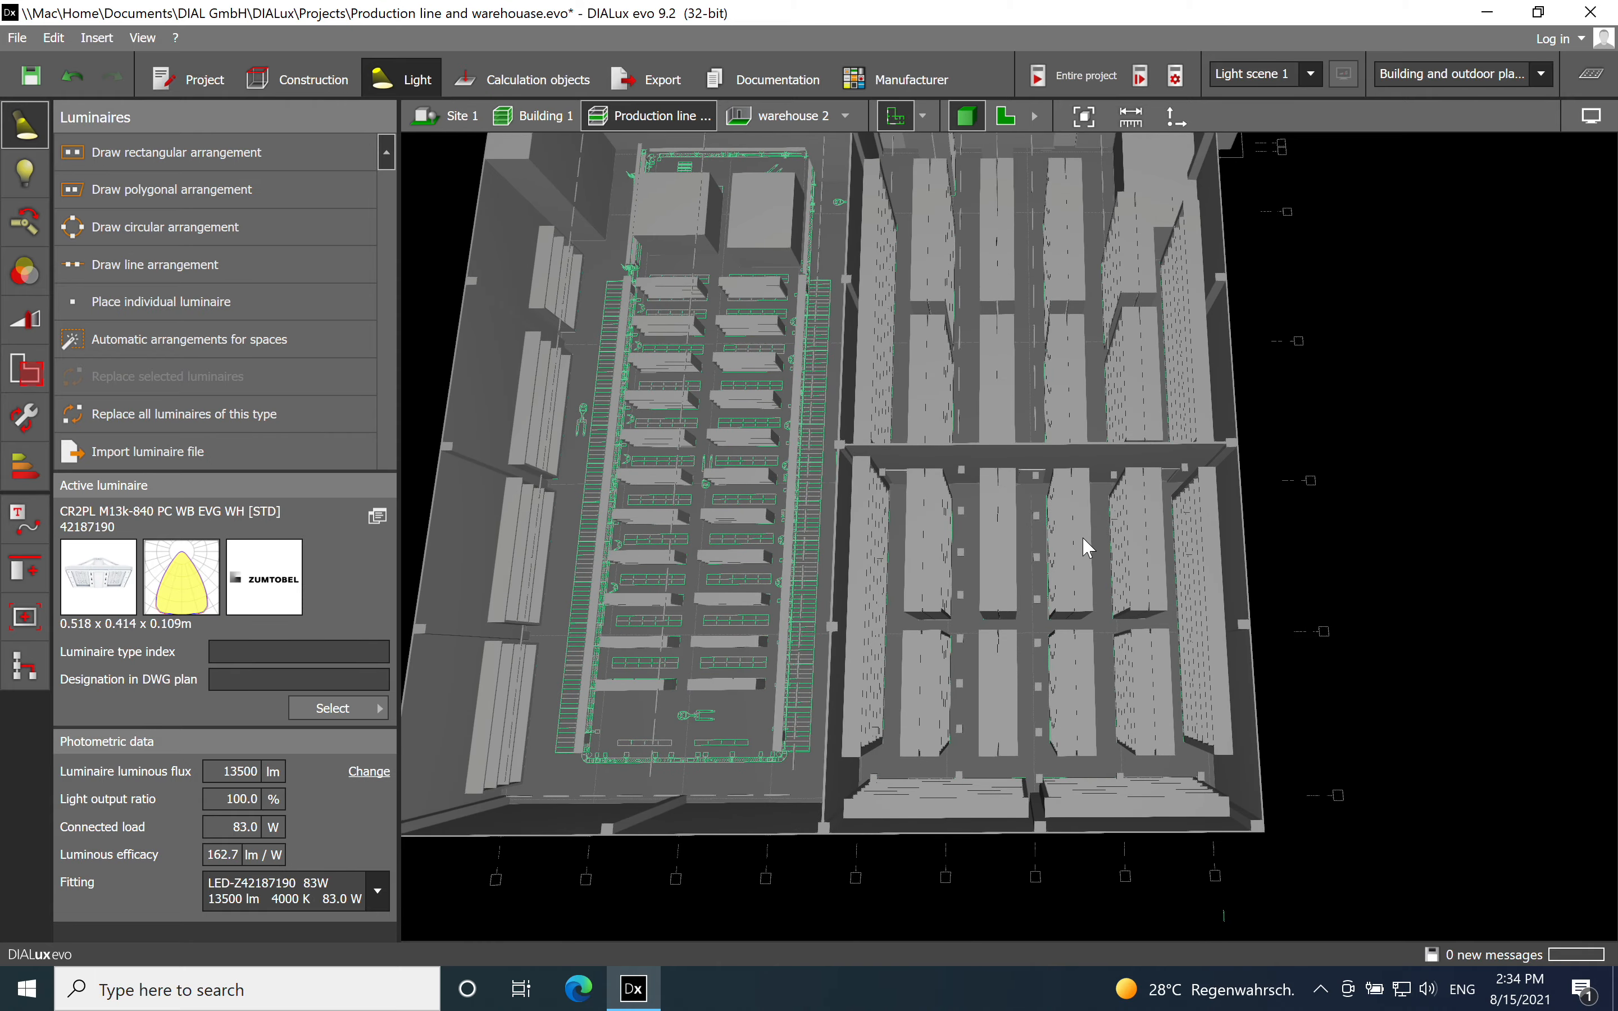
pyautogui.moveTo(1055, 377); pyautogui.dragTo(1075, 462, button='middle')
pyautogui.scroll(-1, 1060, 415)
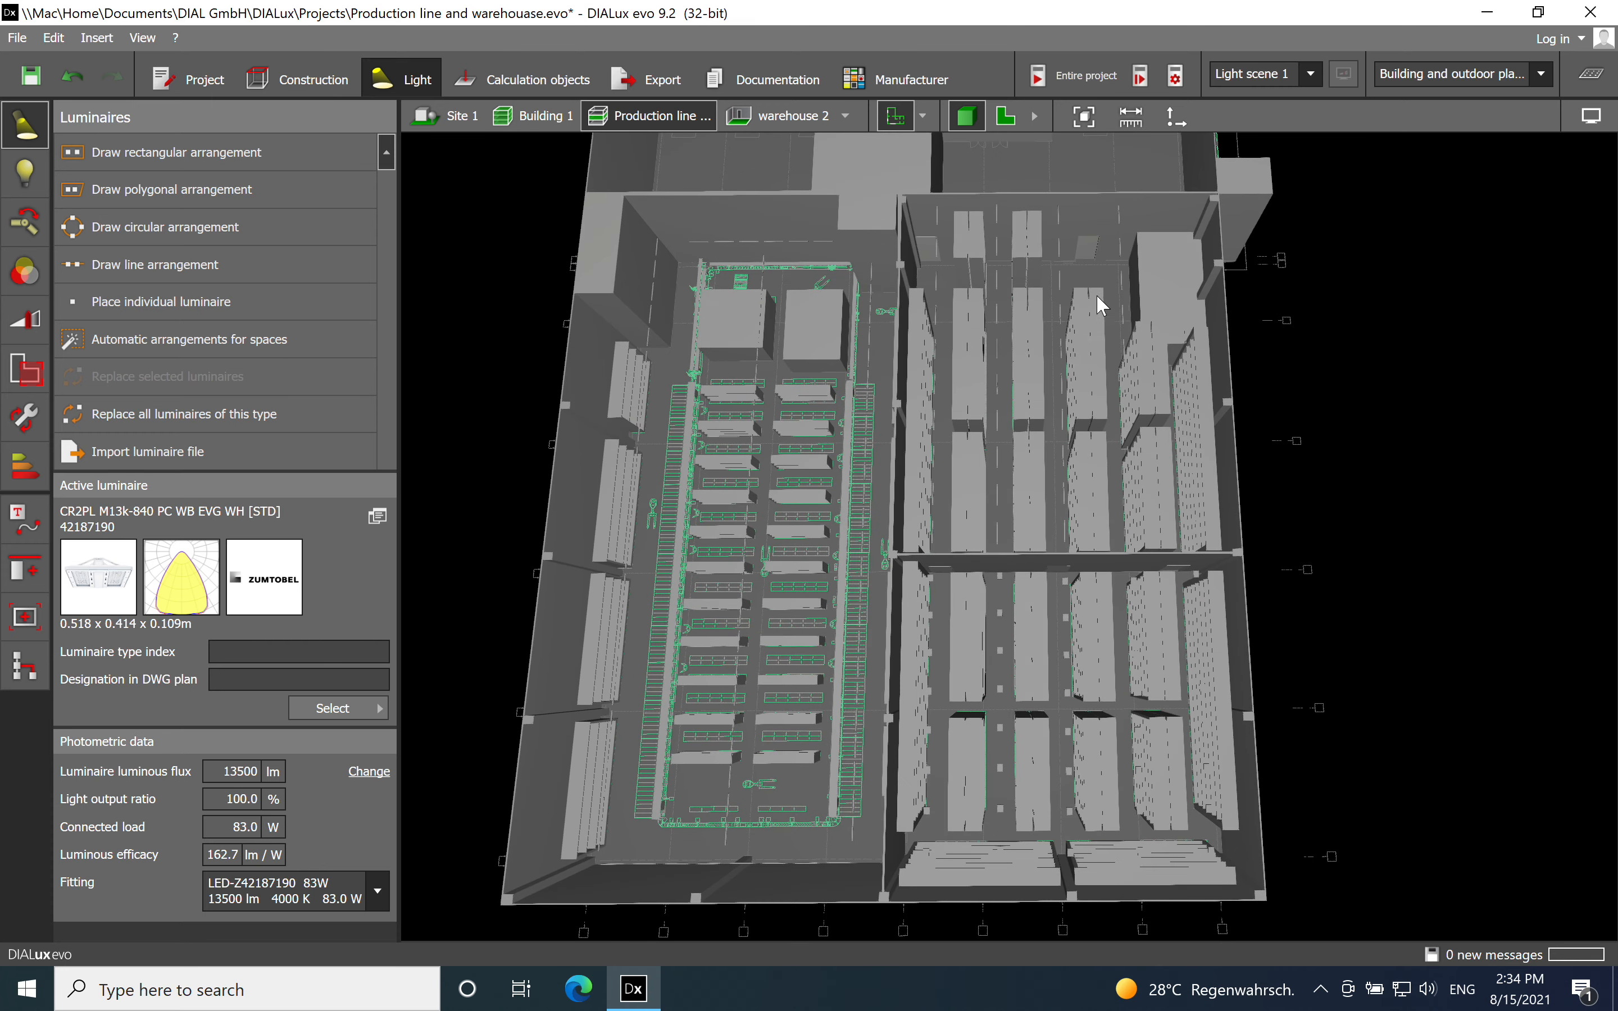
# Run the lighting calculation for light scene 1.
pyautogui.click(1141, 75)
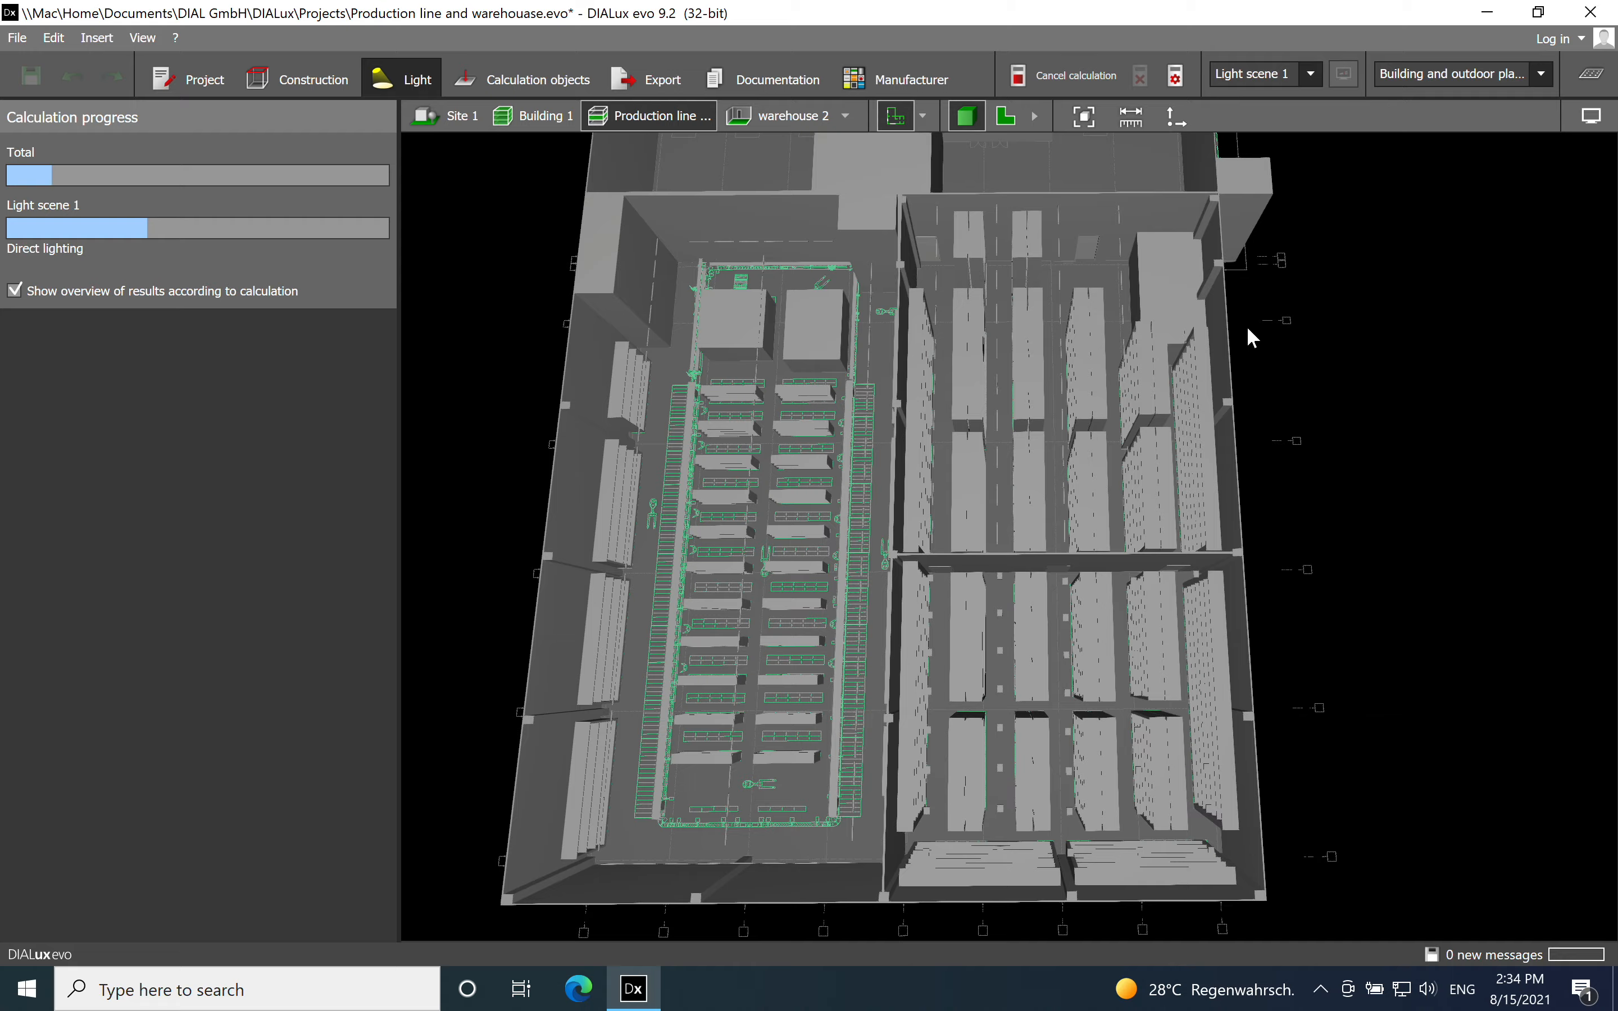
pyautogui.scroll(-1, 1246, 326)
pyautogui.moveTo(1163, 275); pyautogui.dragTo(1130, 345, button='middle')
pyautogui.scroll(-1, 1164, 311)
pyautogui.scroll(3, 1112, 295)
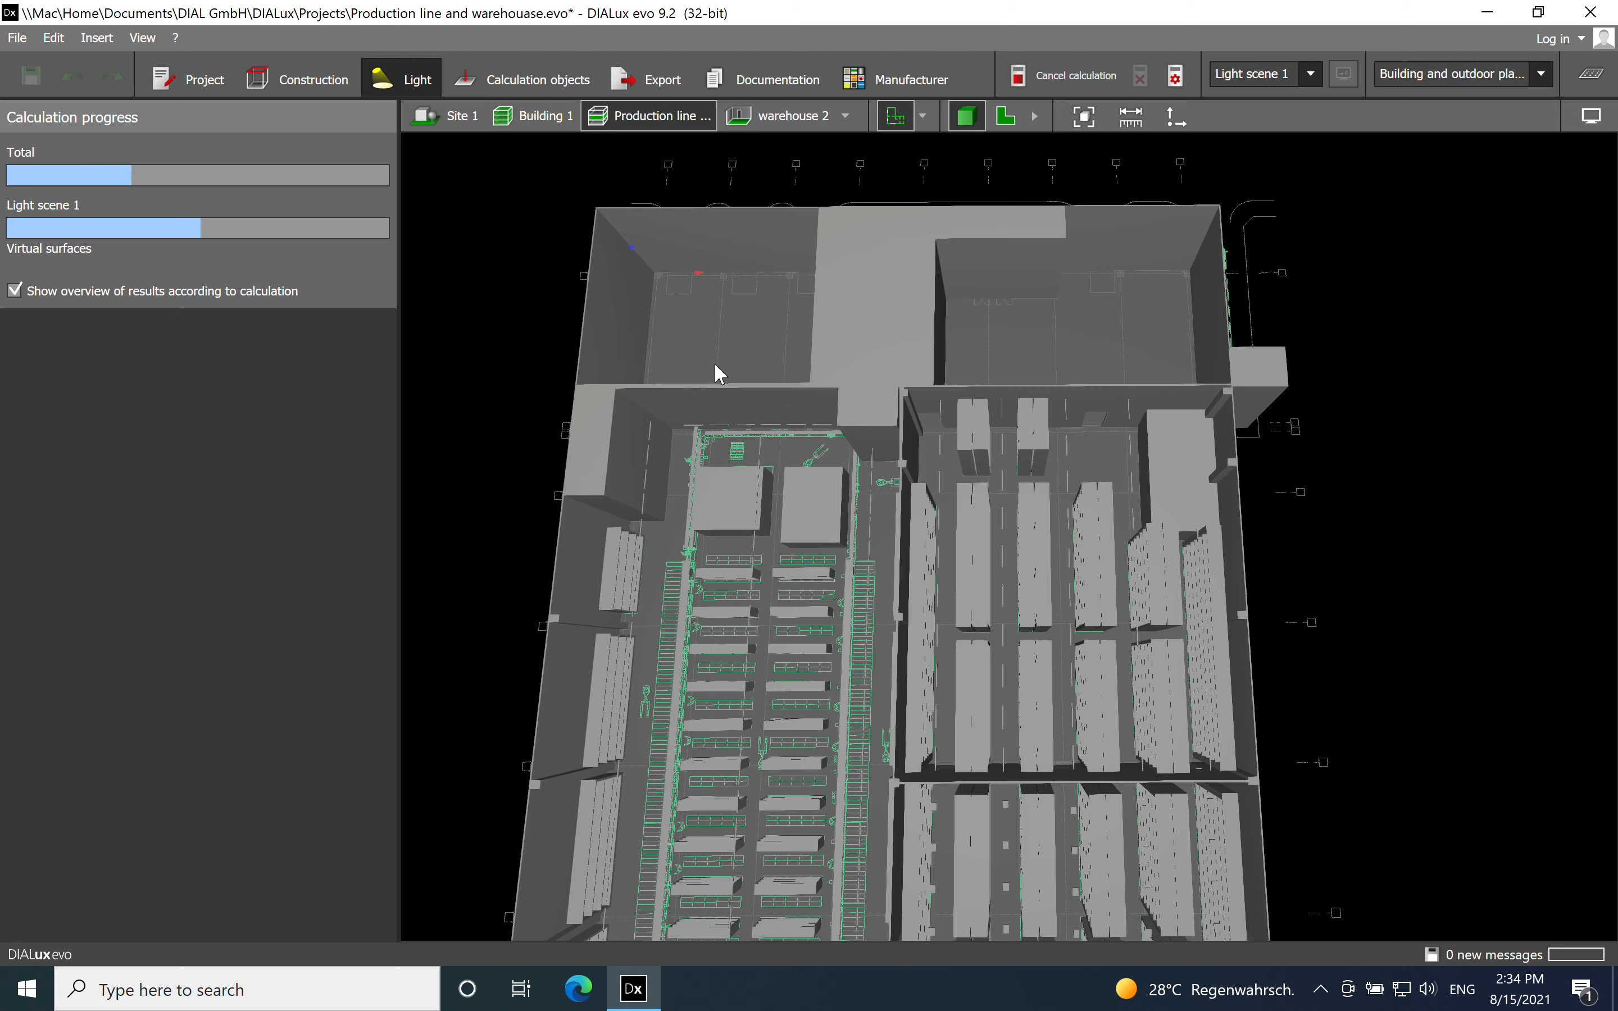
# Examine the storey's floor plan from the loading bays down to the production line and both warehouses.
pyautogui.click(1009, 119)
pyautogui.scroll(3, 1118, 254)
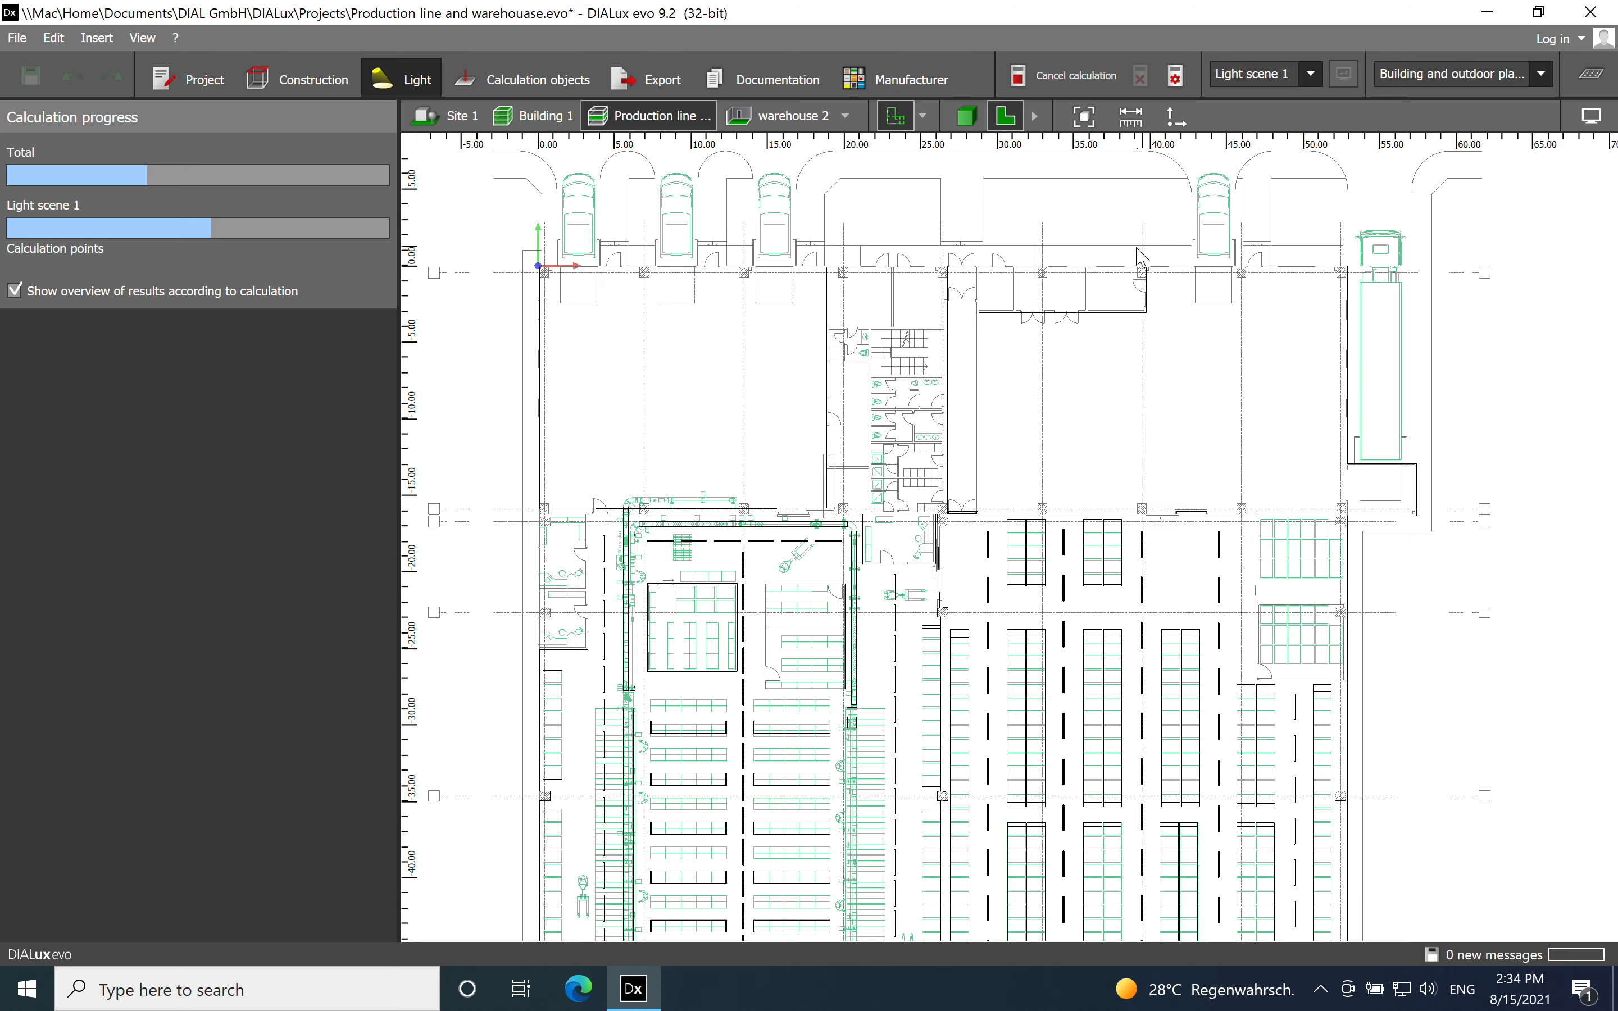
pyautogui.scroll(3, 912, 376)
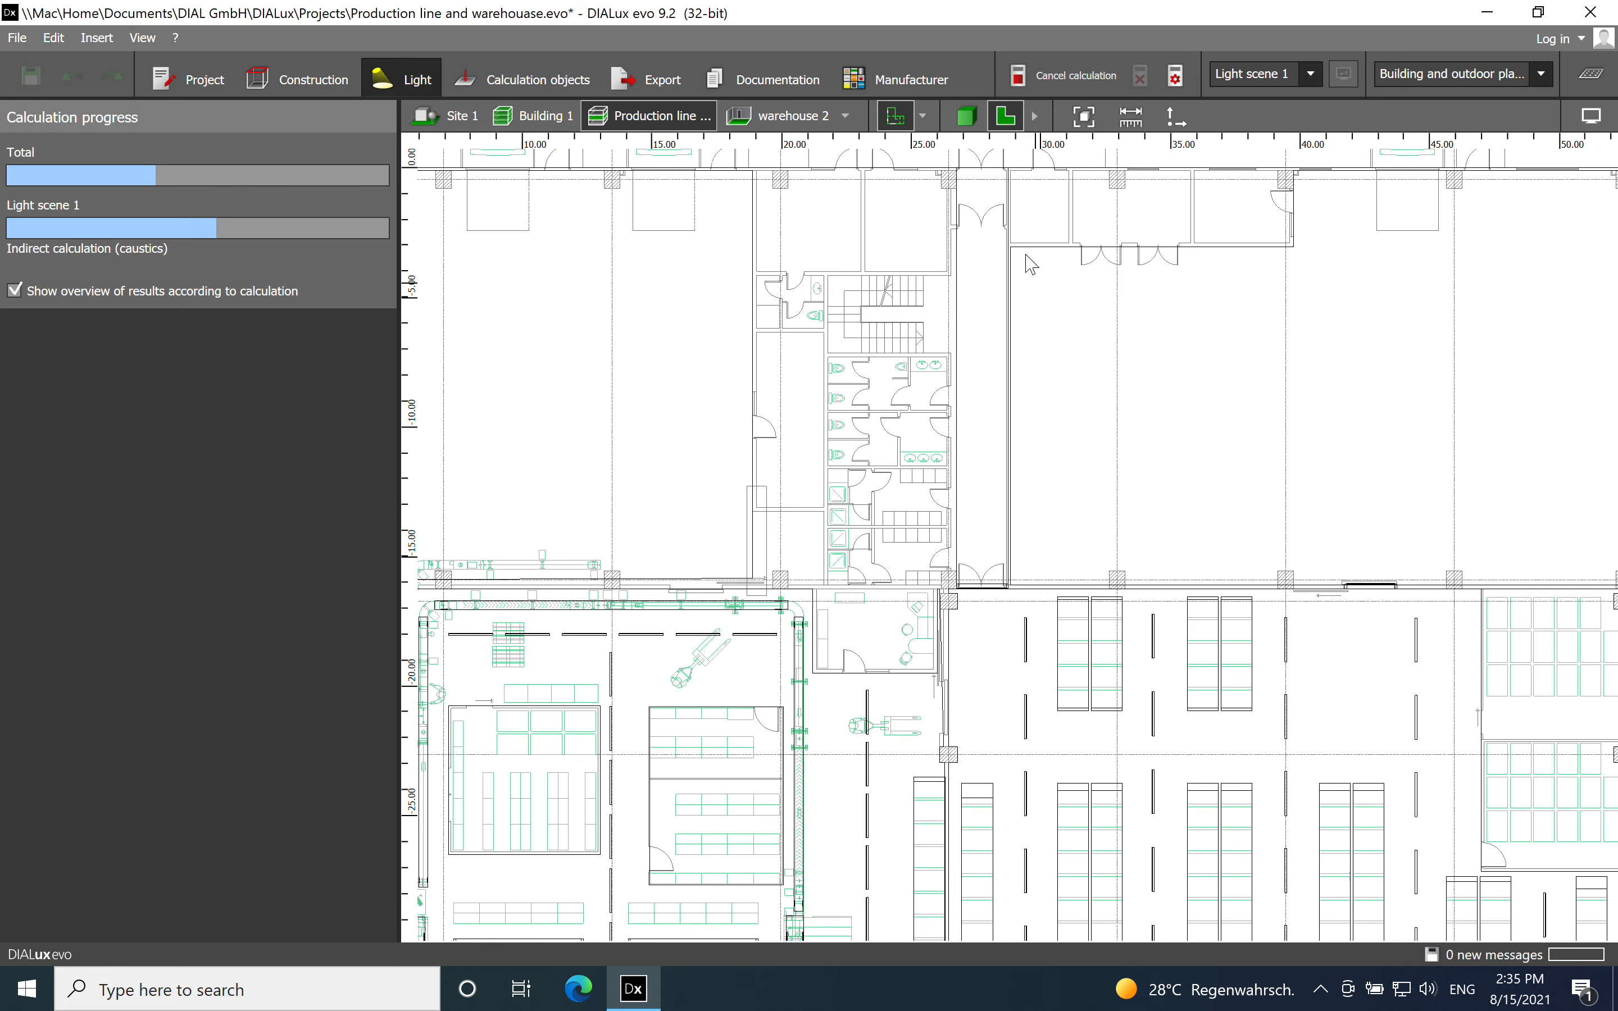
pyautogui.moveTo(1025, 255); pyautogui.dragTo(1092, 436, button='middle')
pyautogui.scroll(-3, 1090, 422)
pyautogui.scroll(-1, 1063, 399)
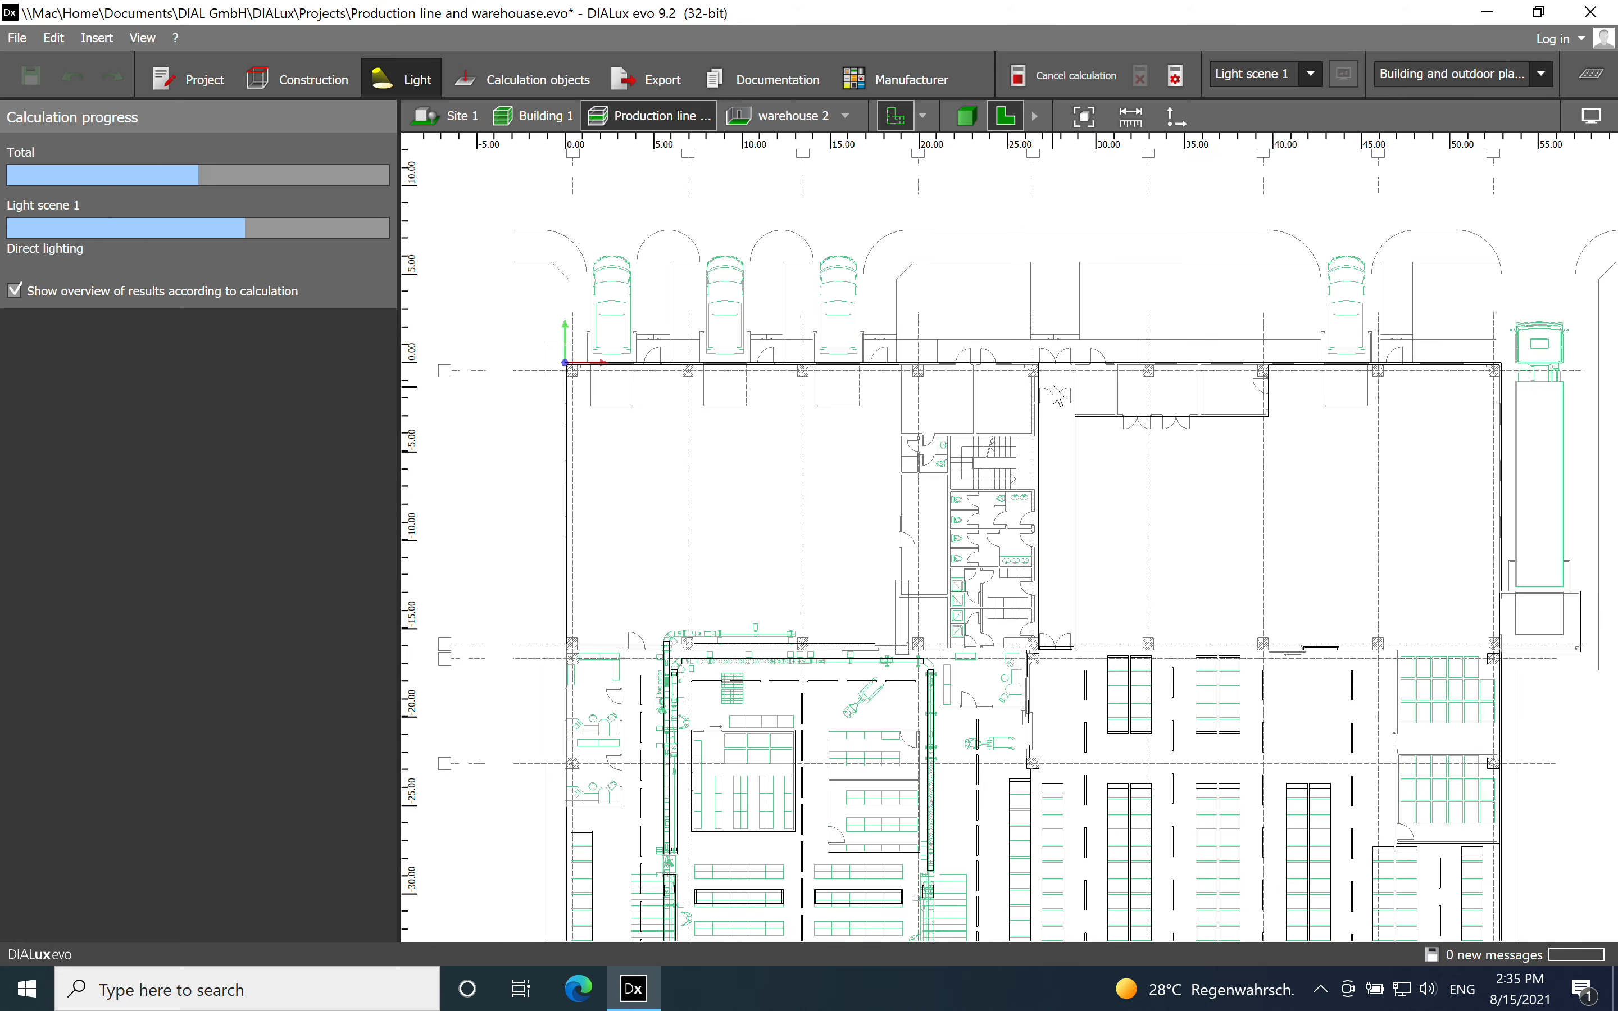
pyautogui.scroll(-2, 1052, 379)
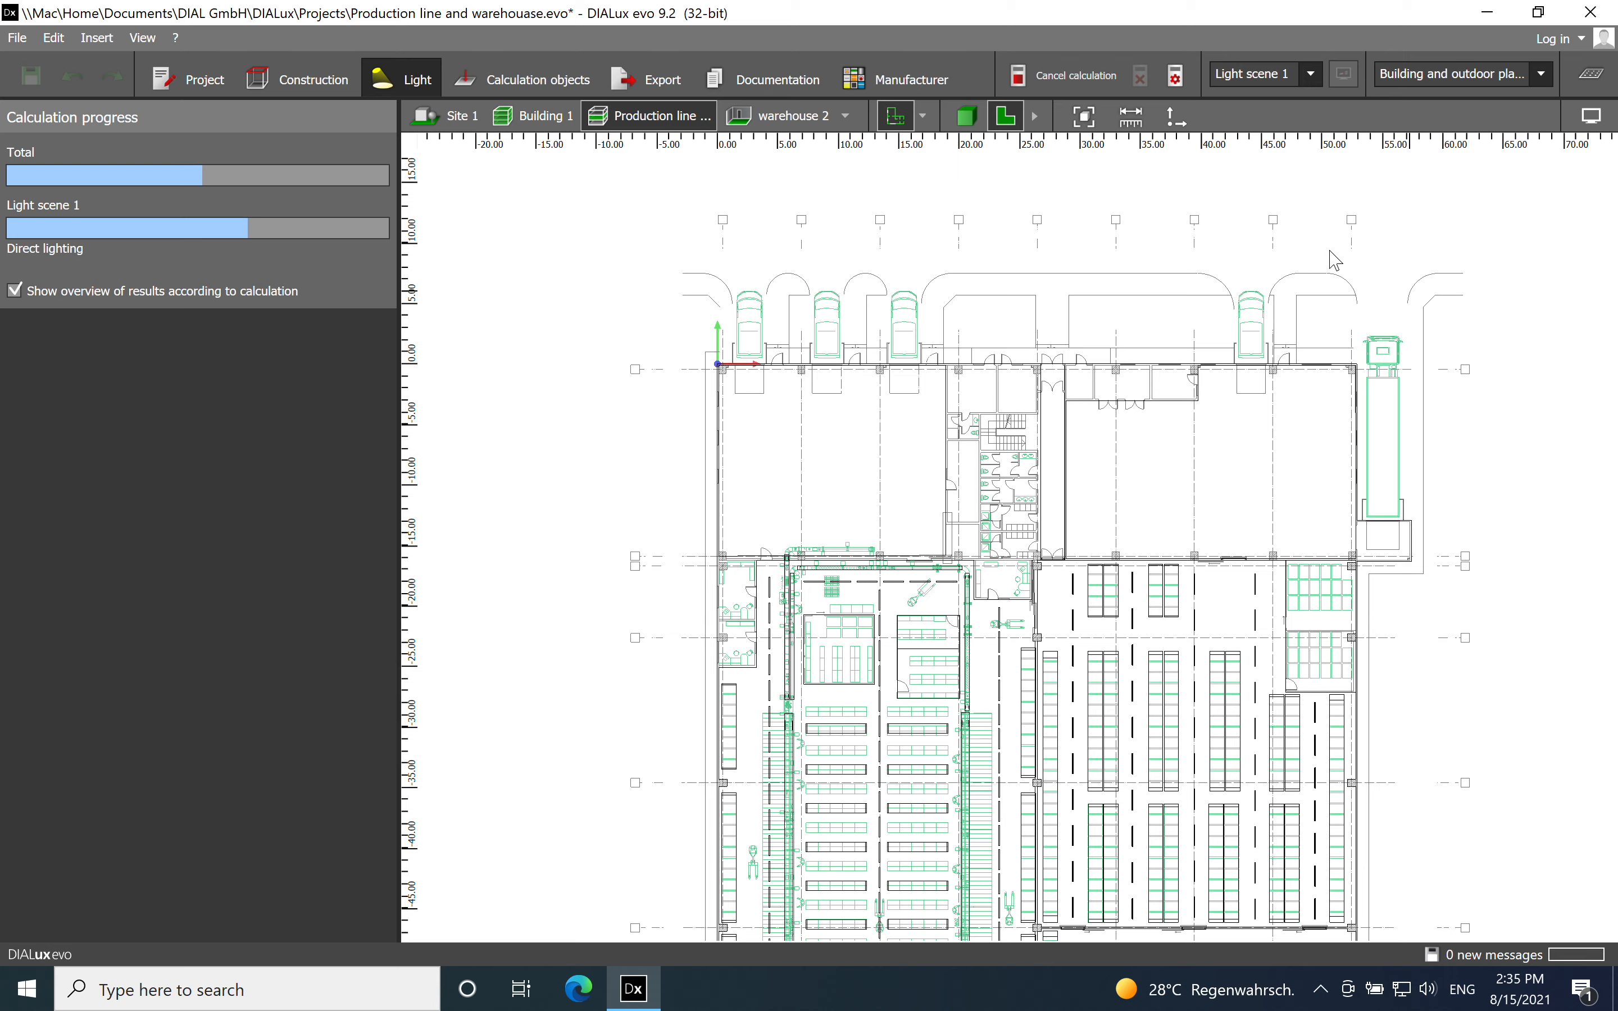
pyautogui.scroll(-1, 886, 256)
pyautogui.scroll(1, 939, 302)
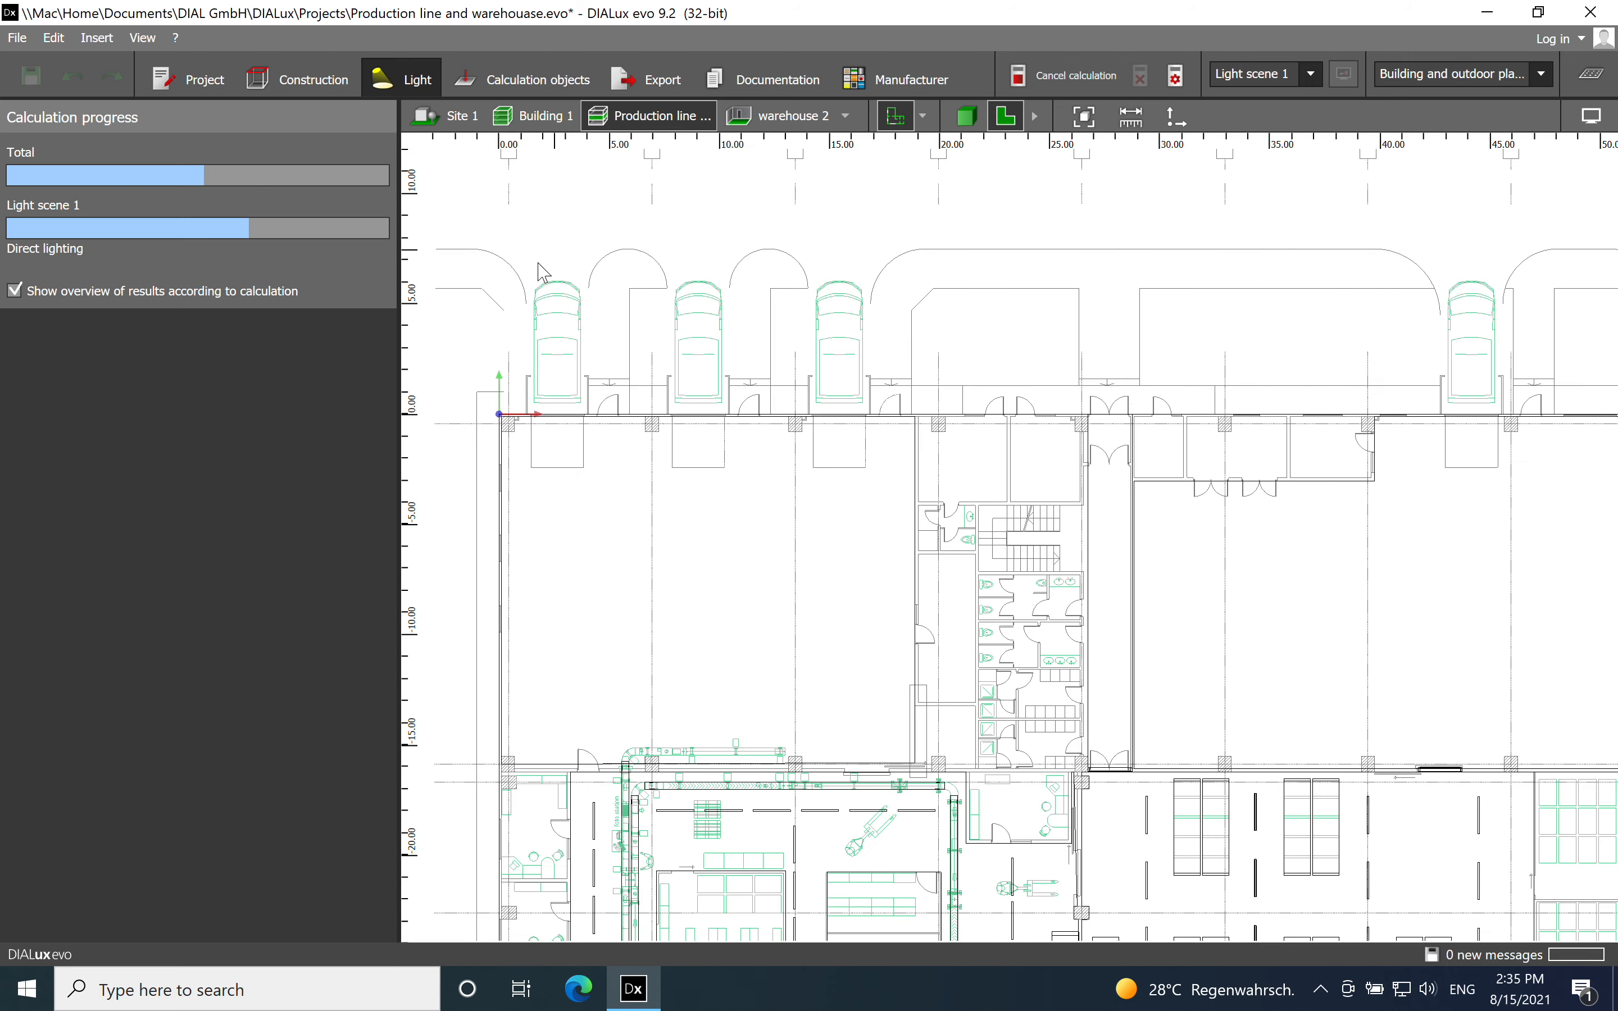
pyautogui.scroll(1, 542, 271)
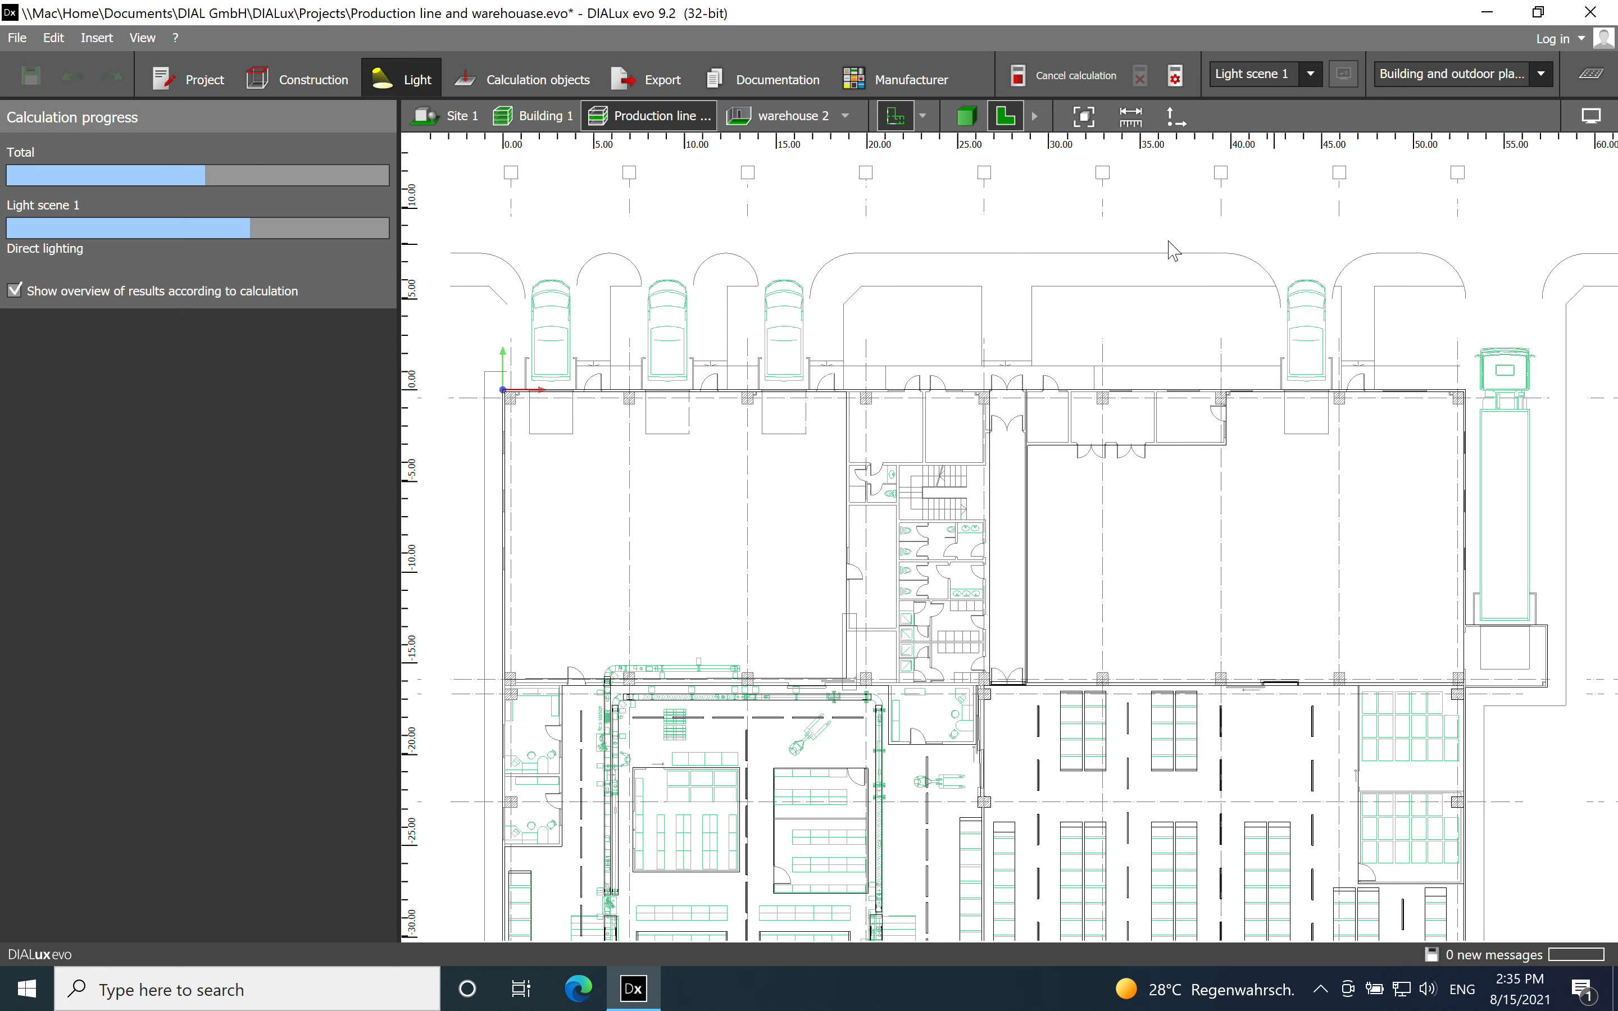
pyautogui.scroll(-1, 1040, 227)
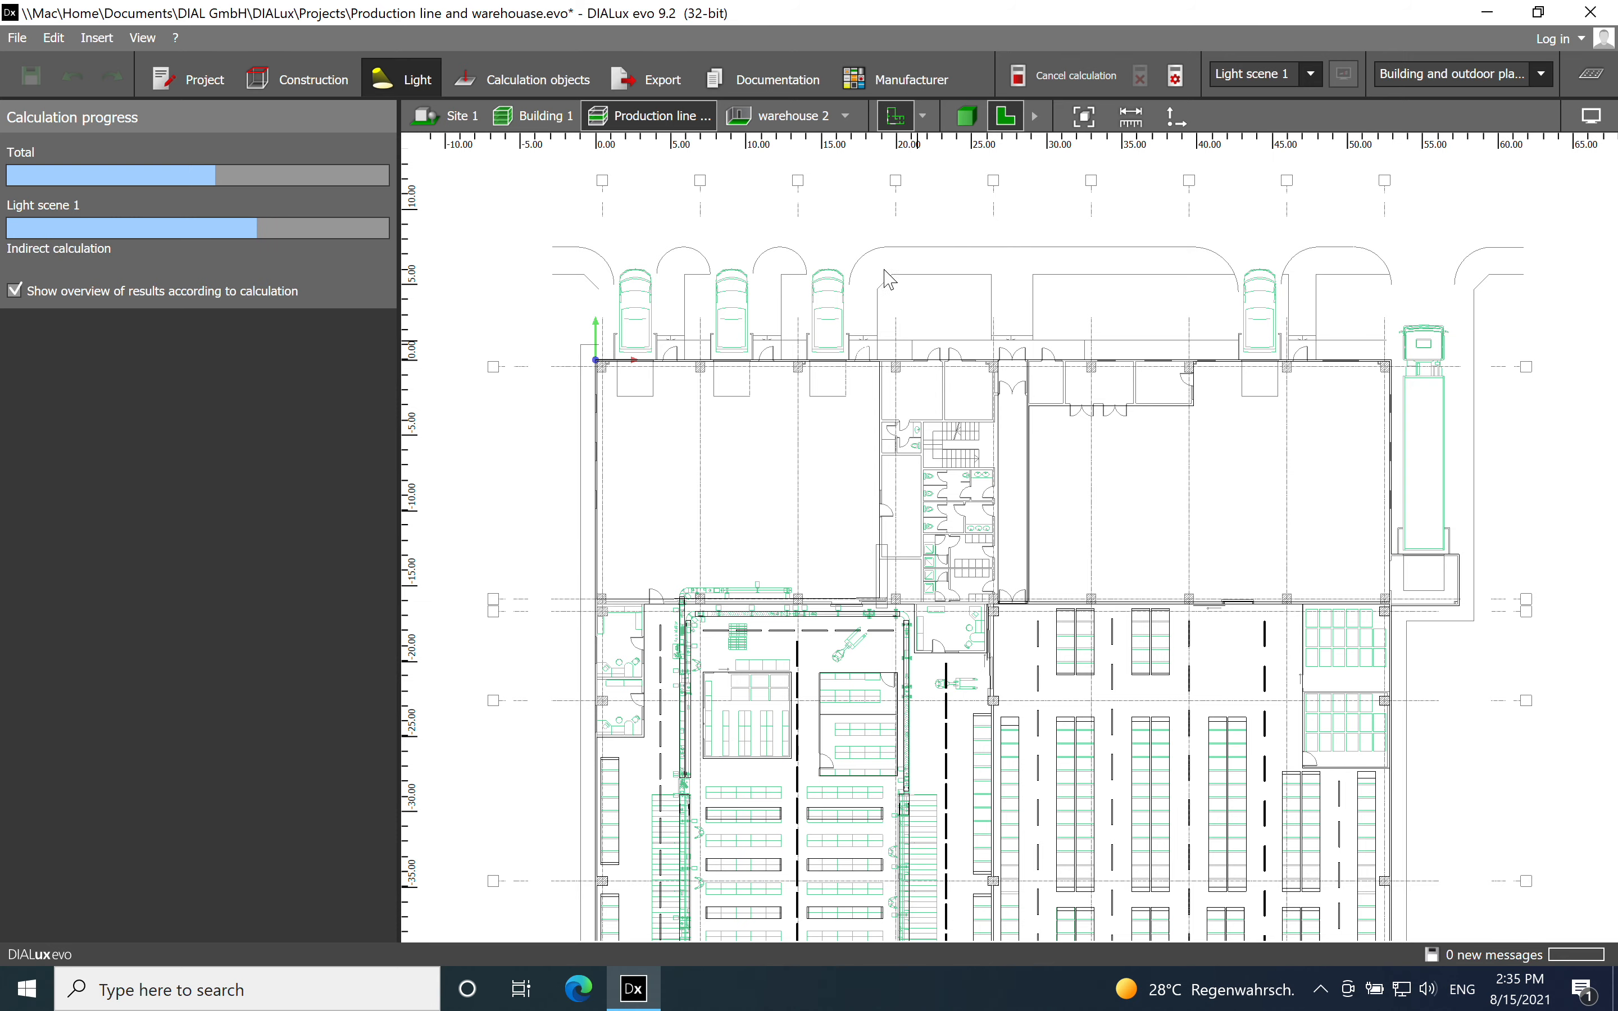
pyautogui.scroll(-1, 1090, 415)
pyautogui.moveTo(1147, 652); pyautogui.dragTo(1129, 450, button='middle')
pyautogui.scroll(1, 1161, 646)
pyautogui.scroll(-1, 1160, 646)
pyautogui.scroll(-1, 1126, 533)
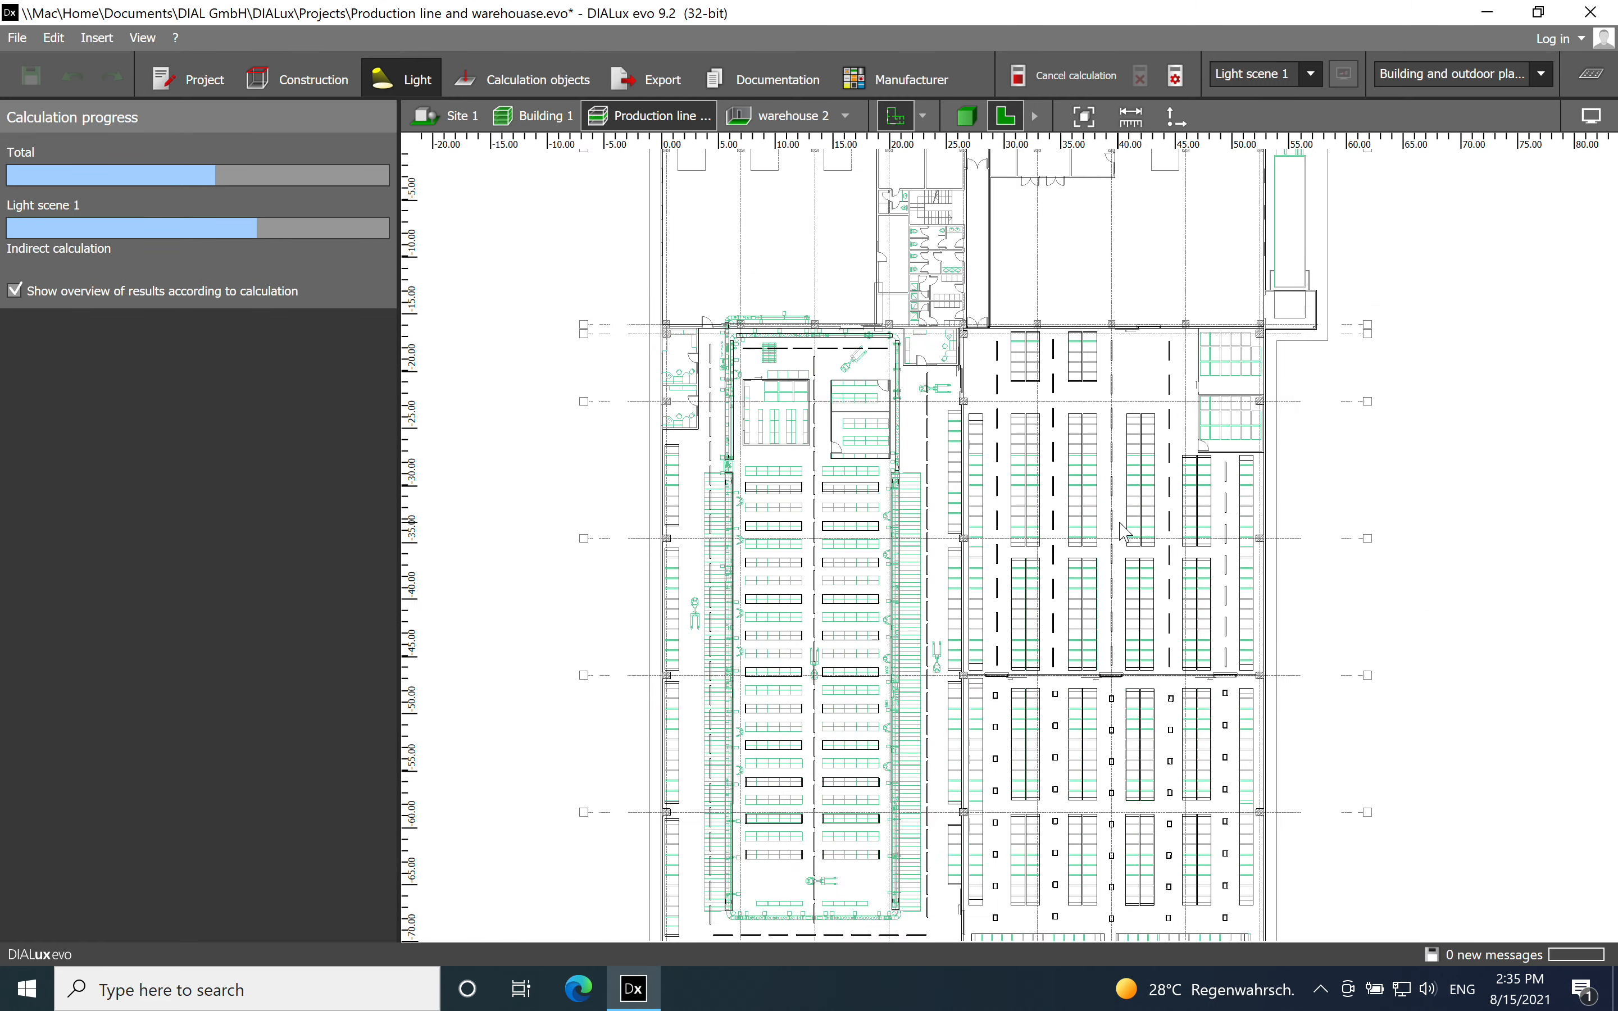
pyautogui.scroll(-1, 1127, 528)
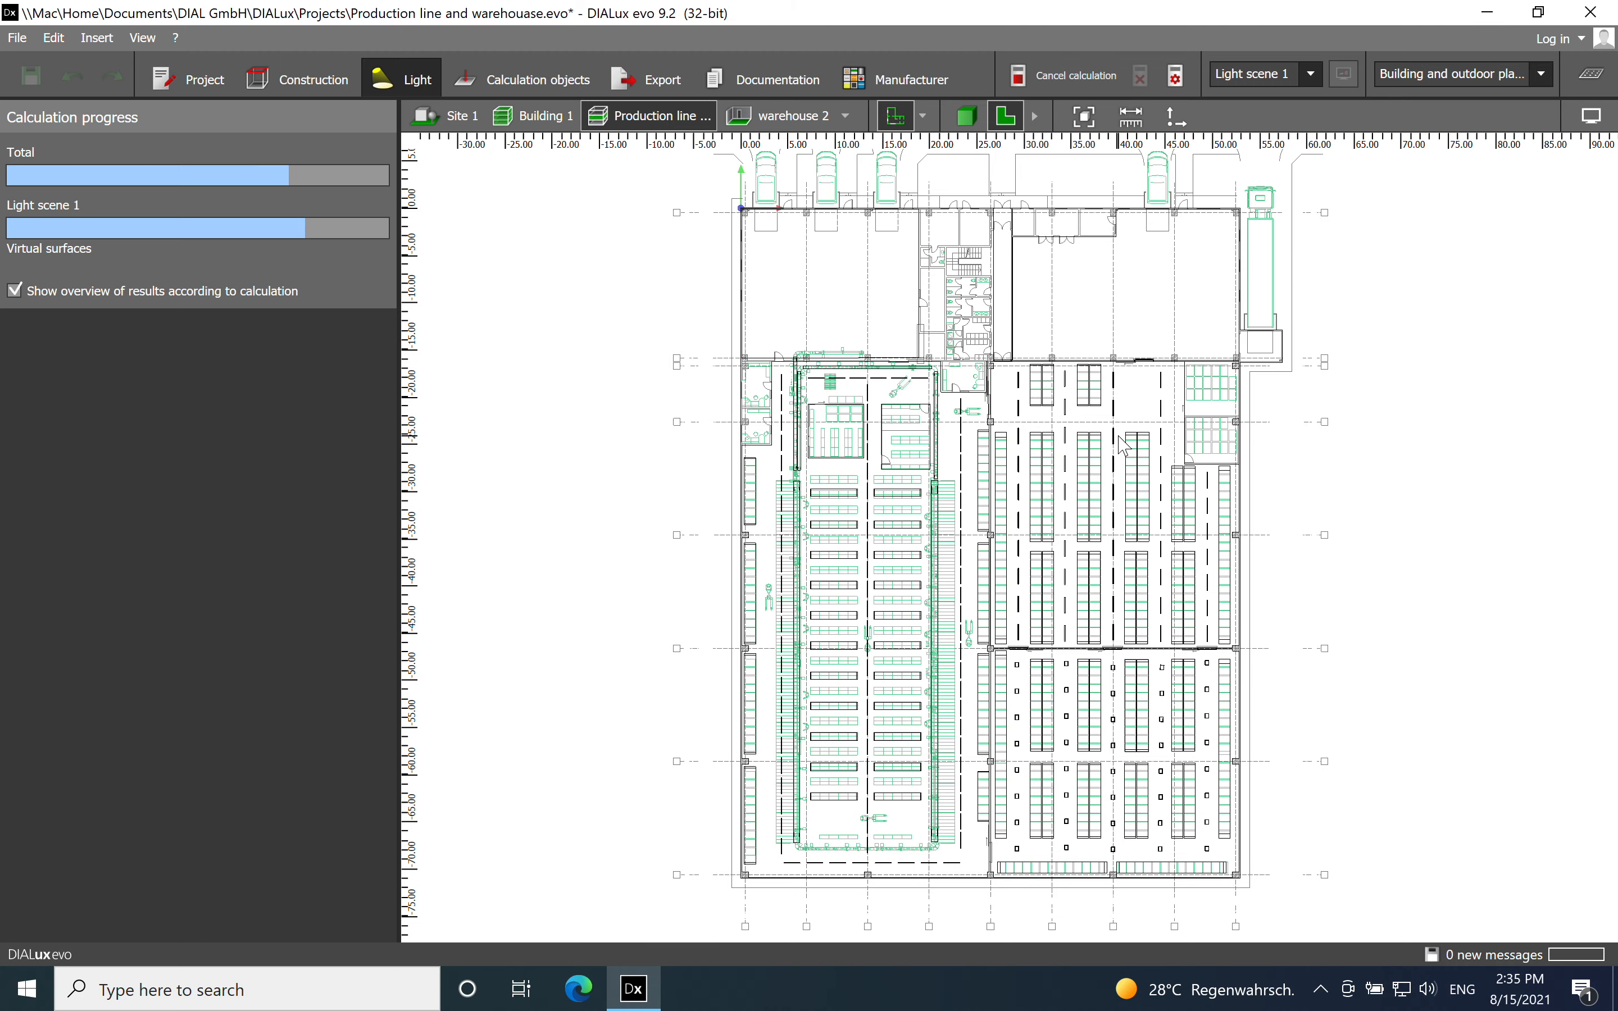
# Return to the 3D view and collapse the calculation results of Production line, Room 4 and Room 5 to review the warehouse values.
pyautogui.click(967, 116)
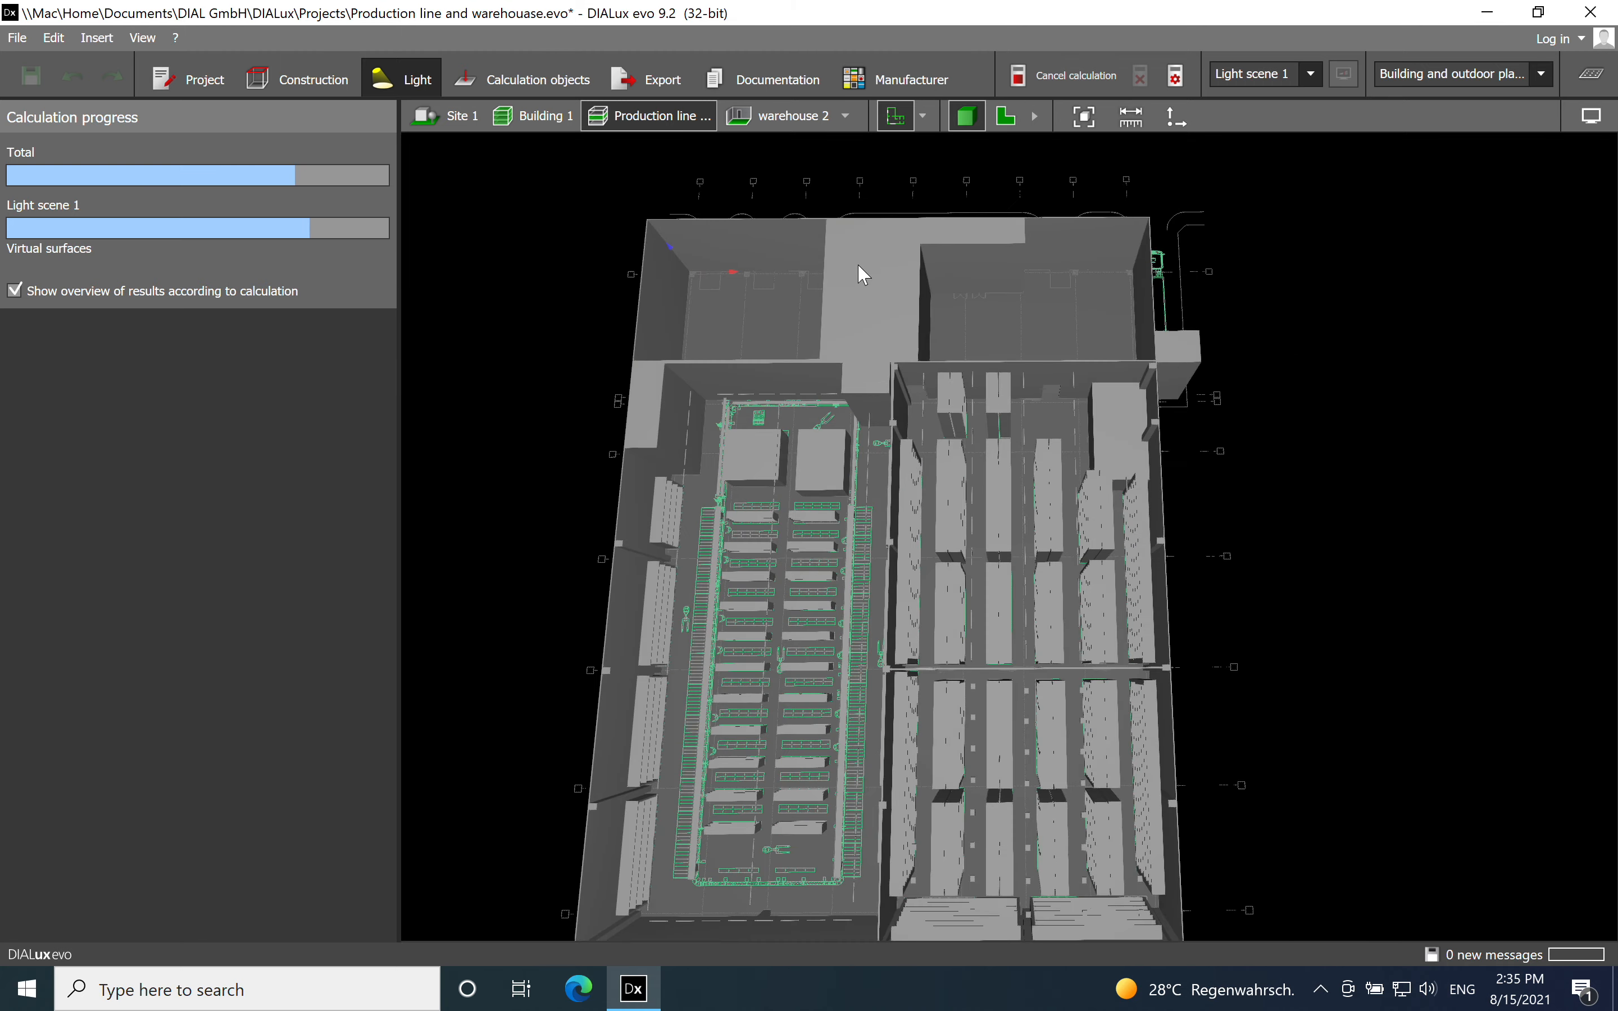
pyautogui.moveTo(1034, 596); pyautogui.dragTo(1051, 537, button='middle')
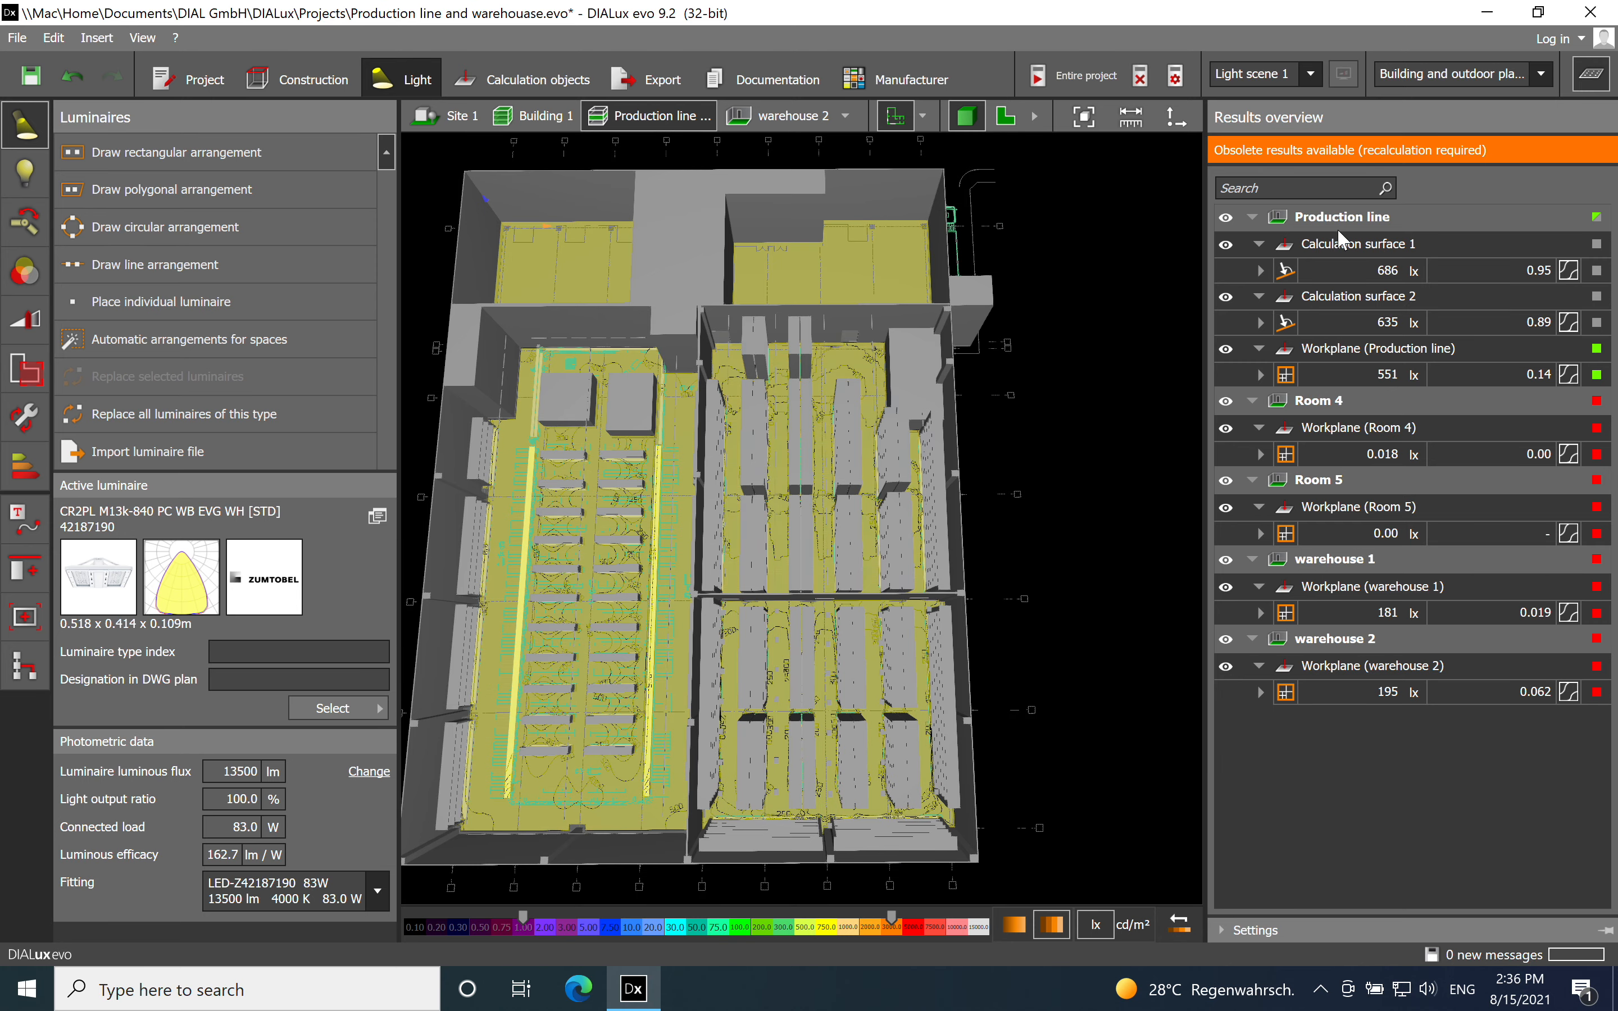
pyautogui.click(1253, 217)
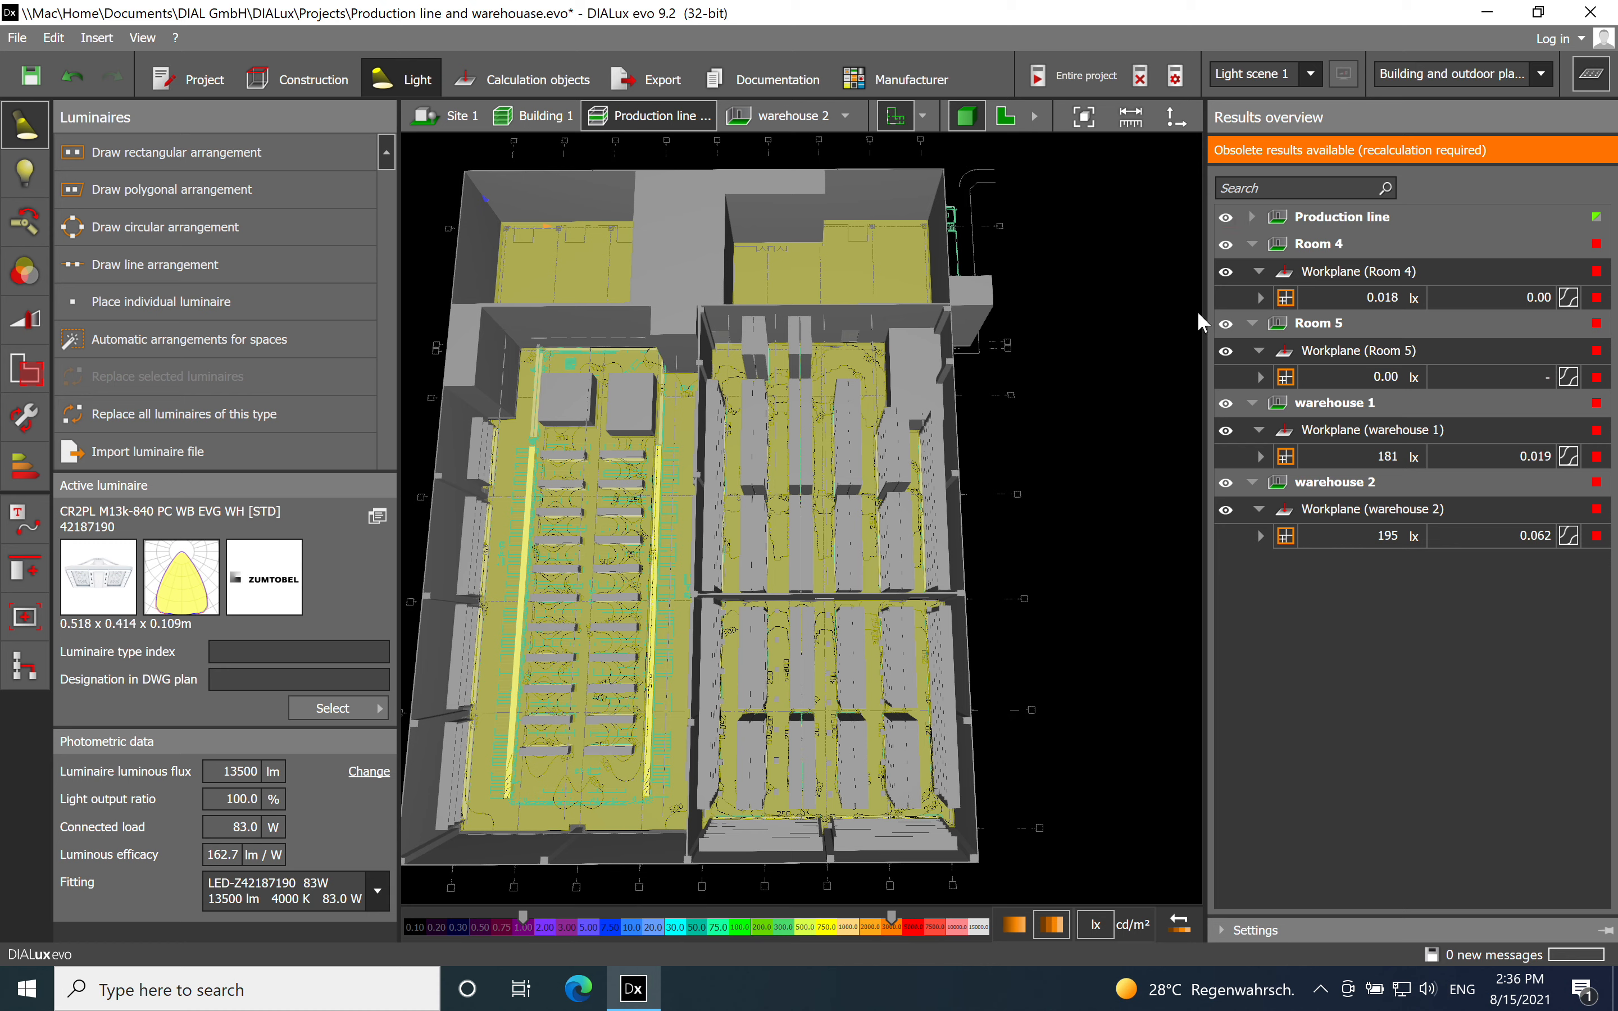
pyautogui.click(1252, 244)
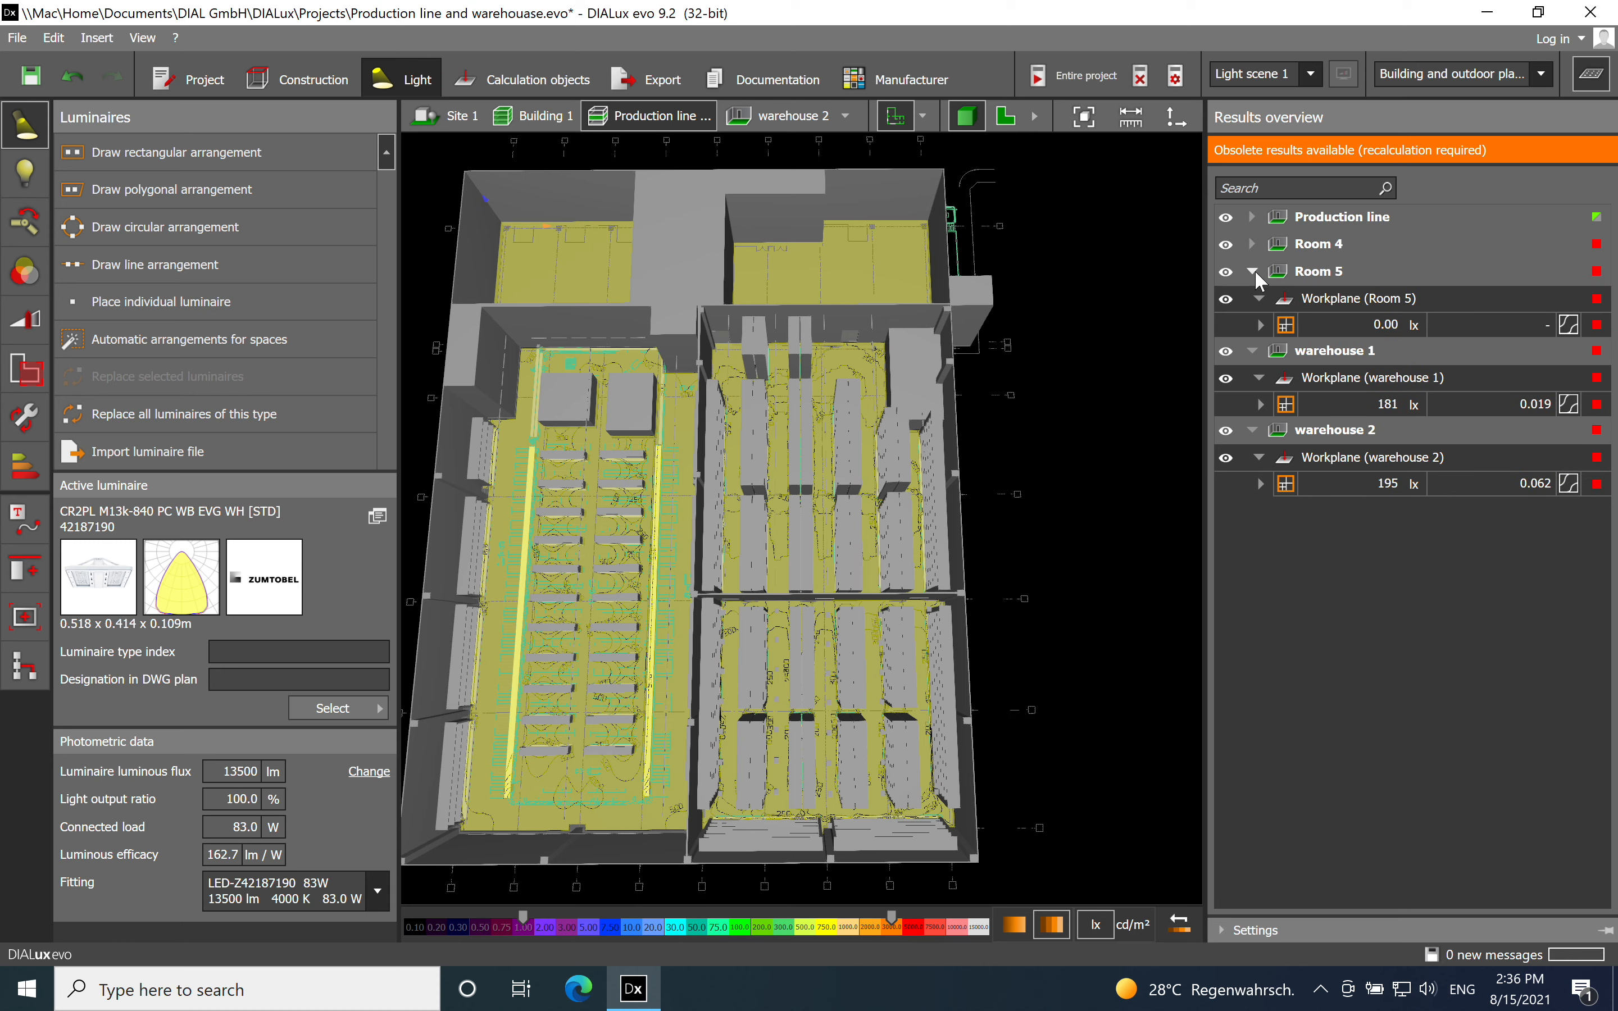
pyautogui.click(1253, 271)
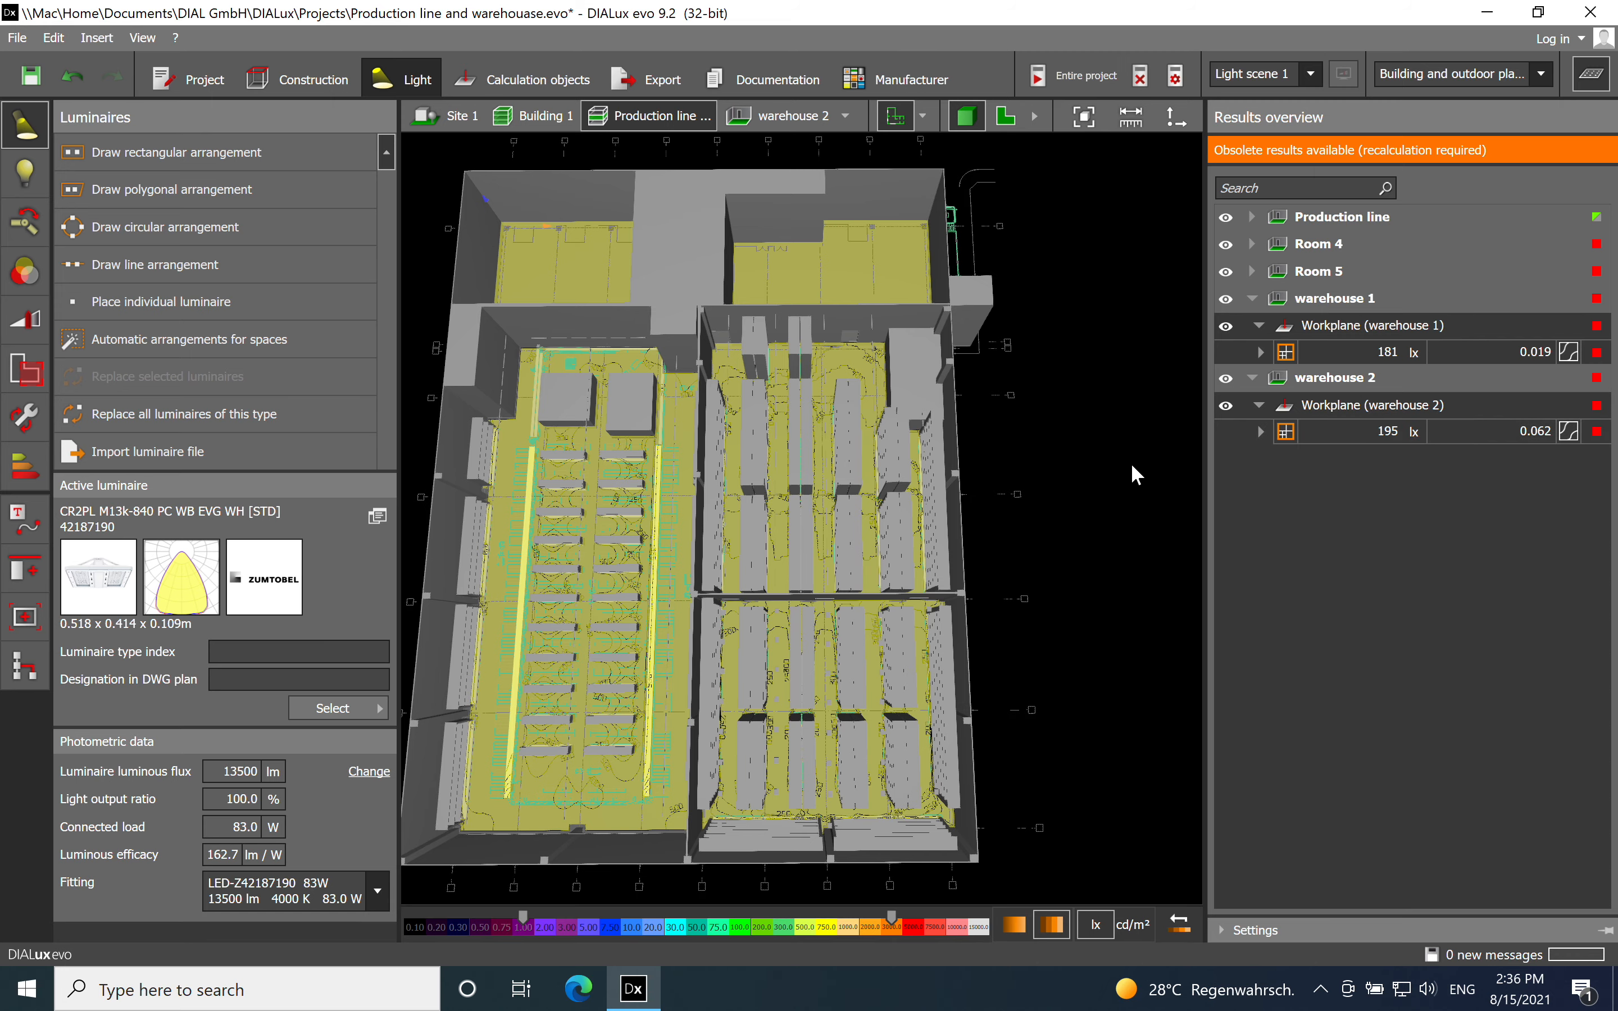
pyautogui.moveTo(1071, 453); pyautogui.dragTo(1040, 423, button='middle')
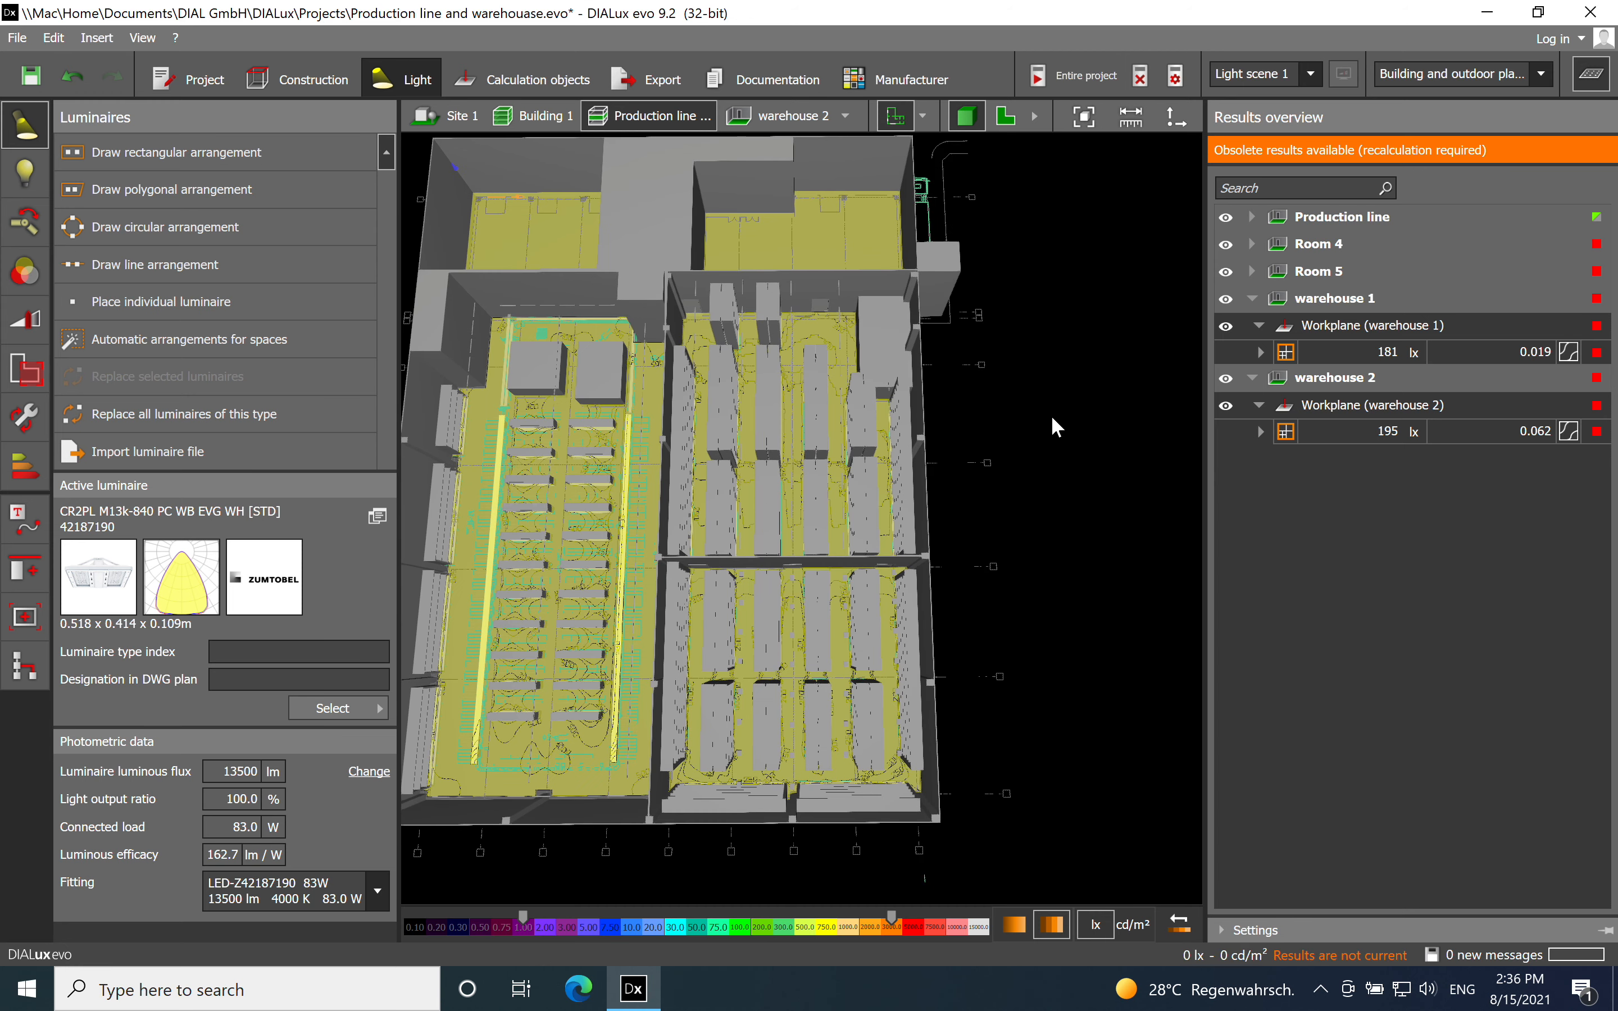
# Check the isolines of both warehouses in the floor plan and close the results overview.
pyautogui.click(1006, 117)
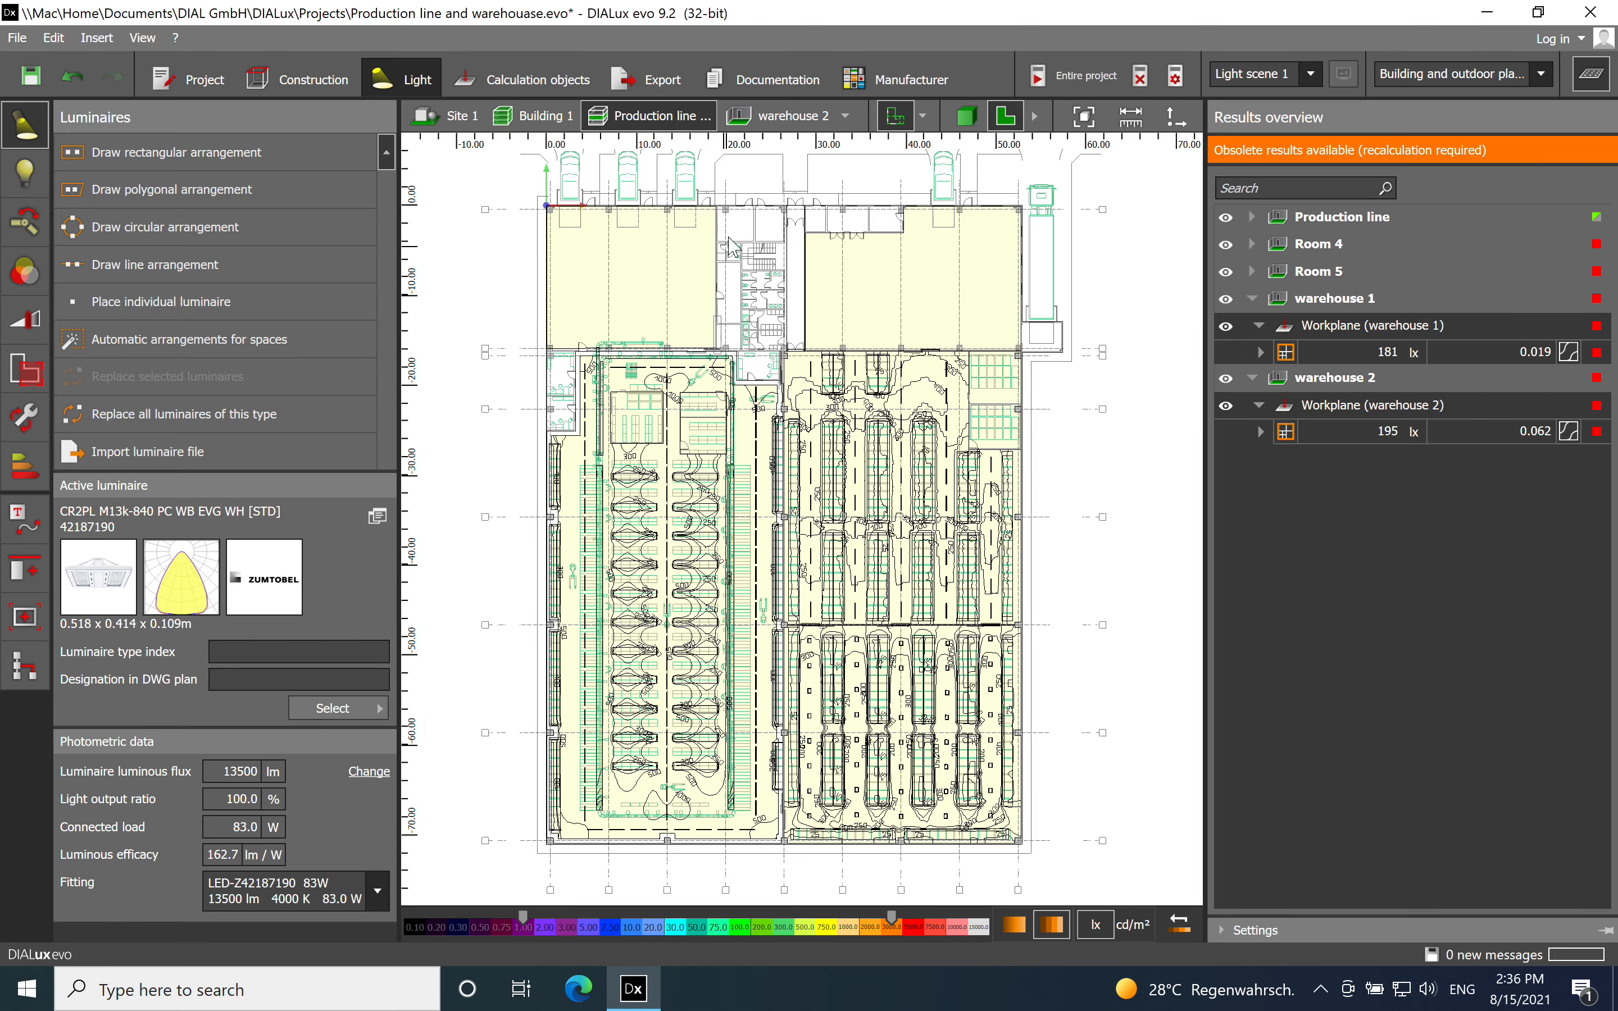
pyautogui.moveTo(1072, 396); pyautogui.dragTo(984, 353, button='right')
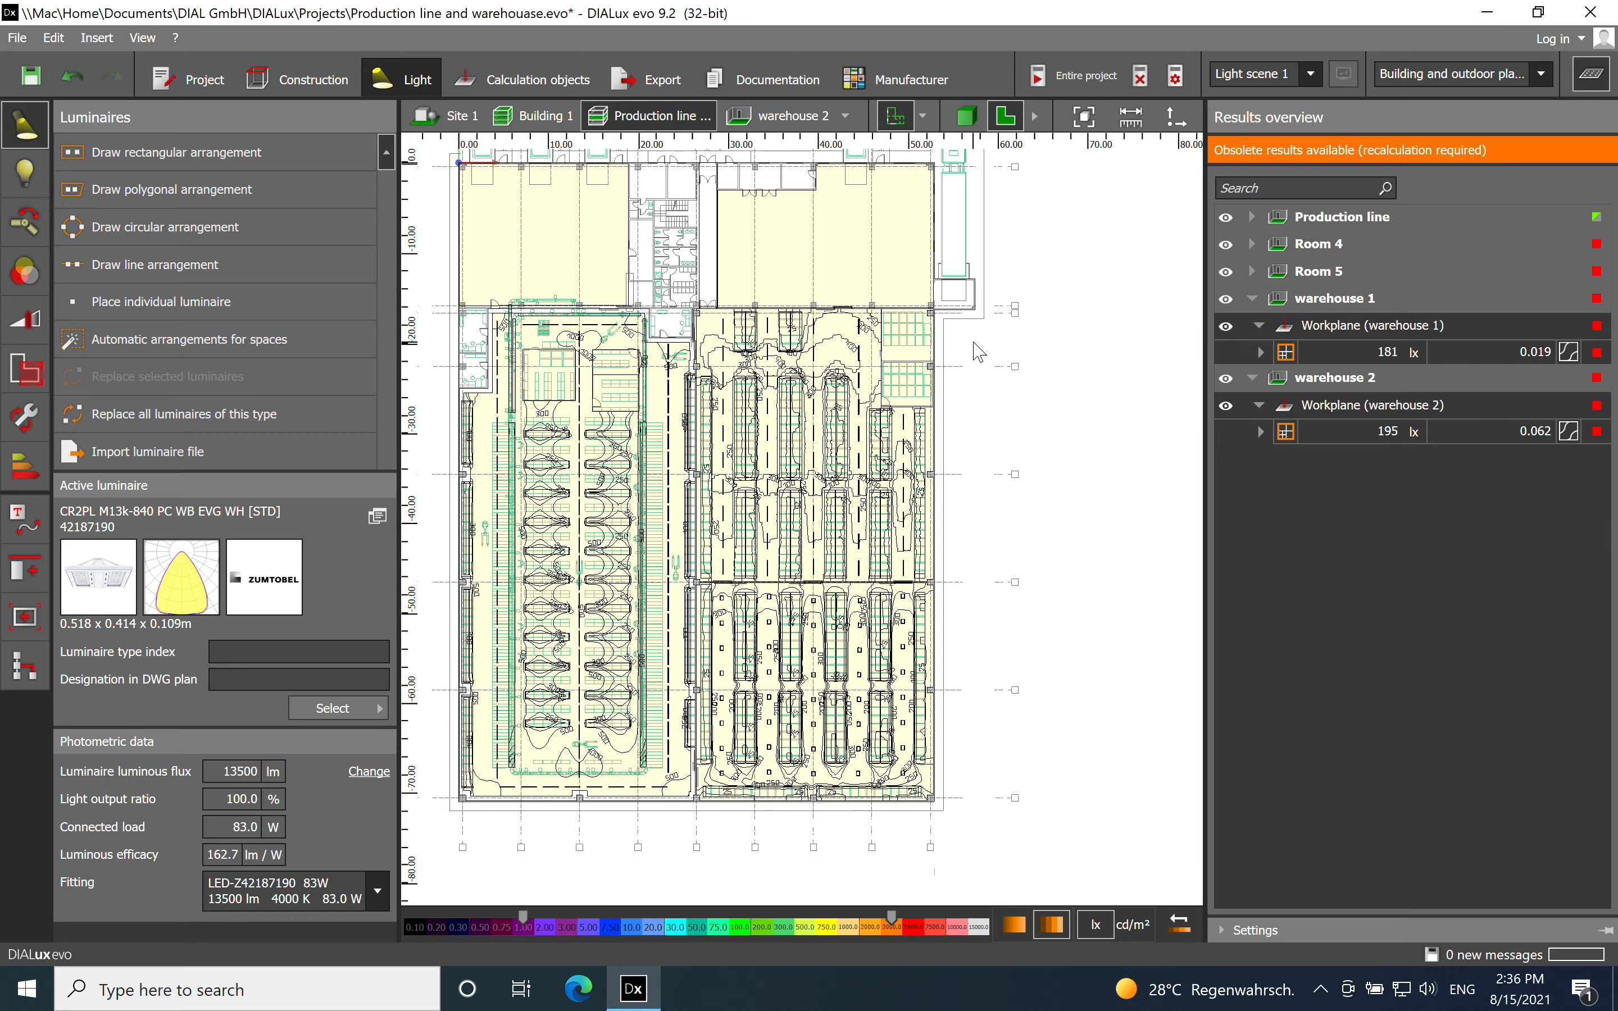
pyautogui.scroll(3, 734, 308)
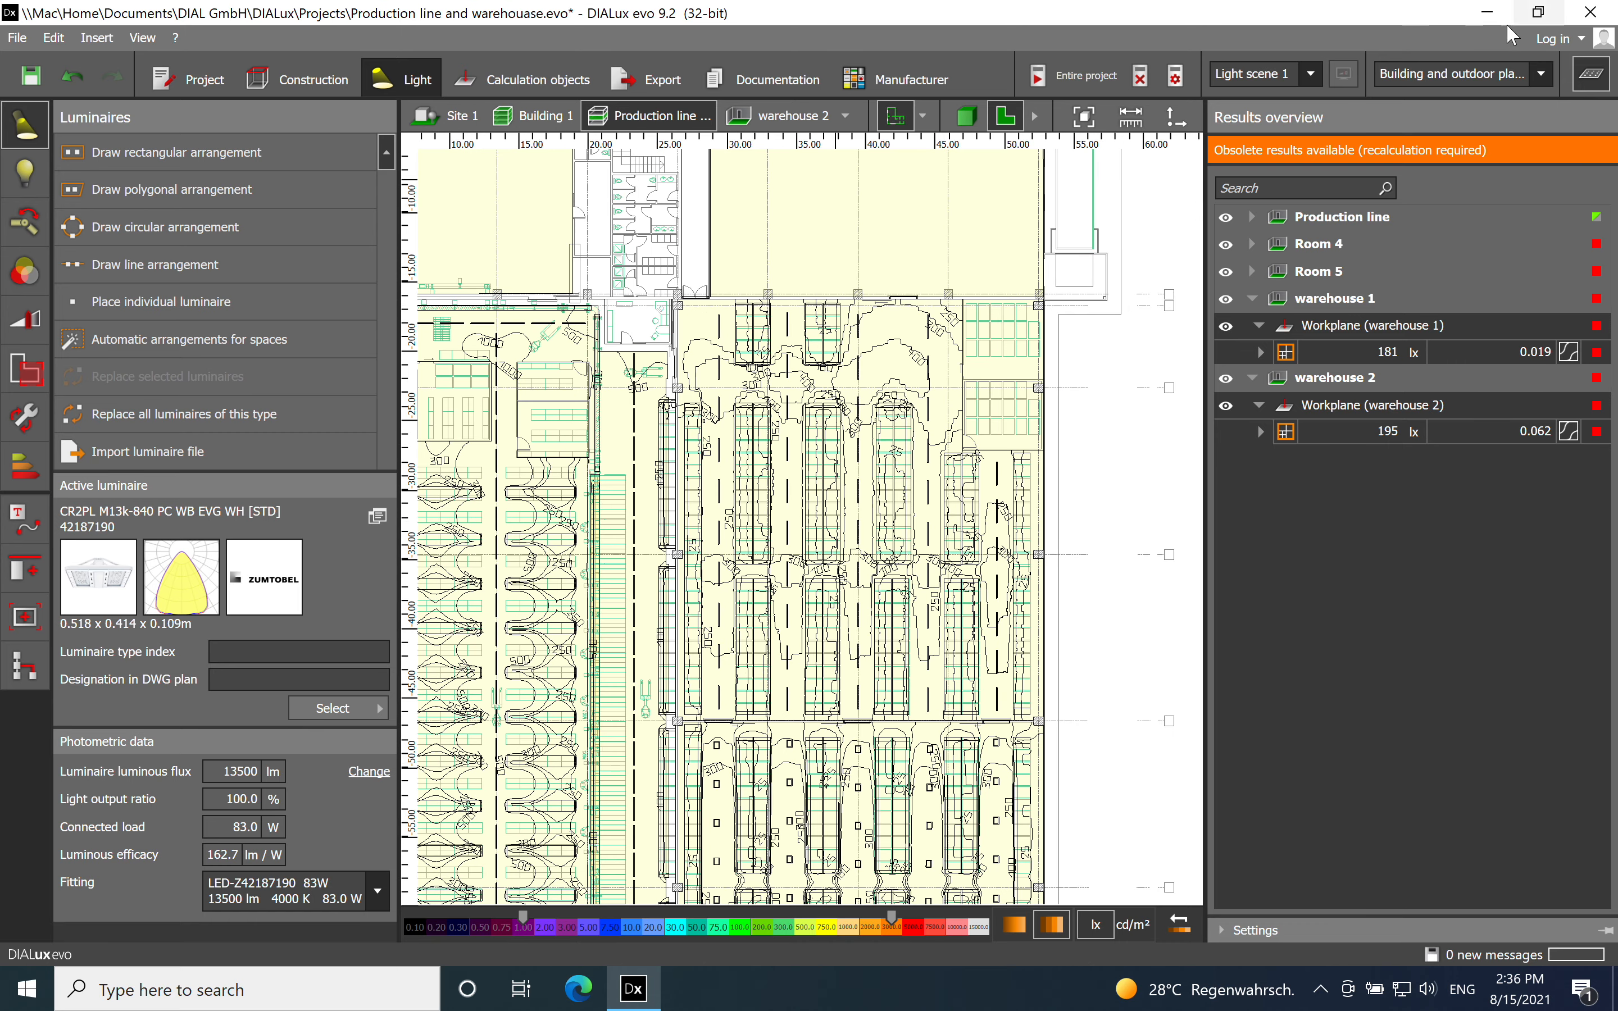
pyautogui.click(1592, 73)
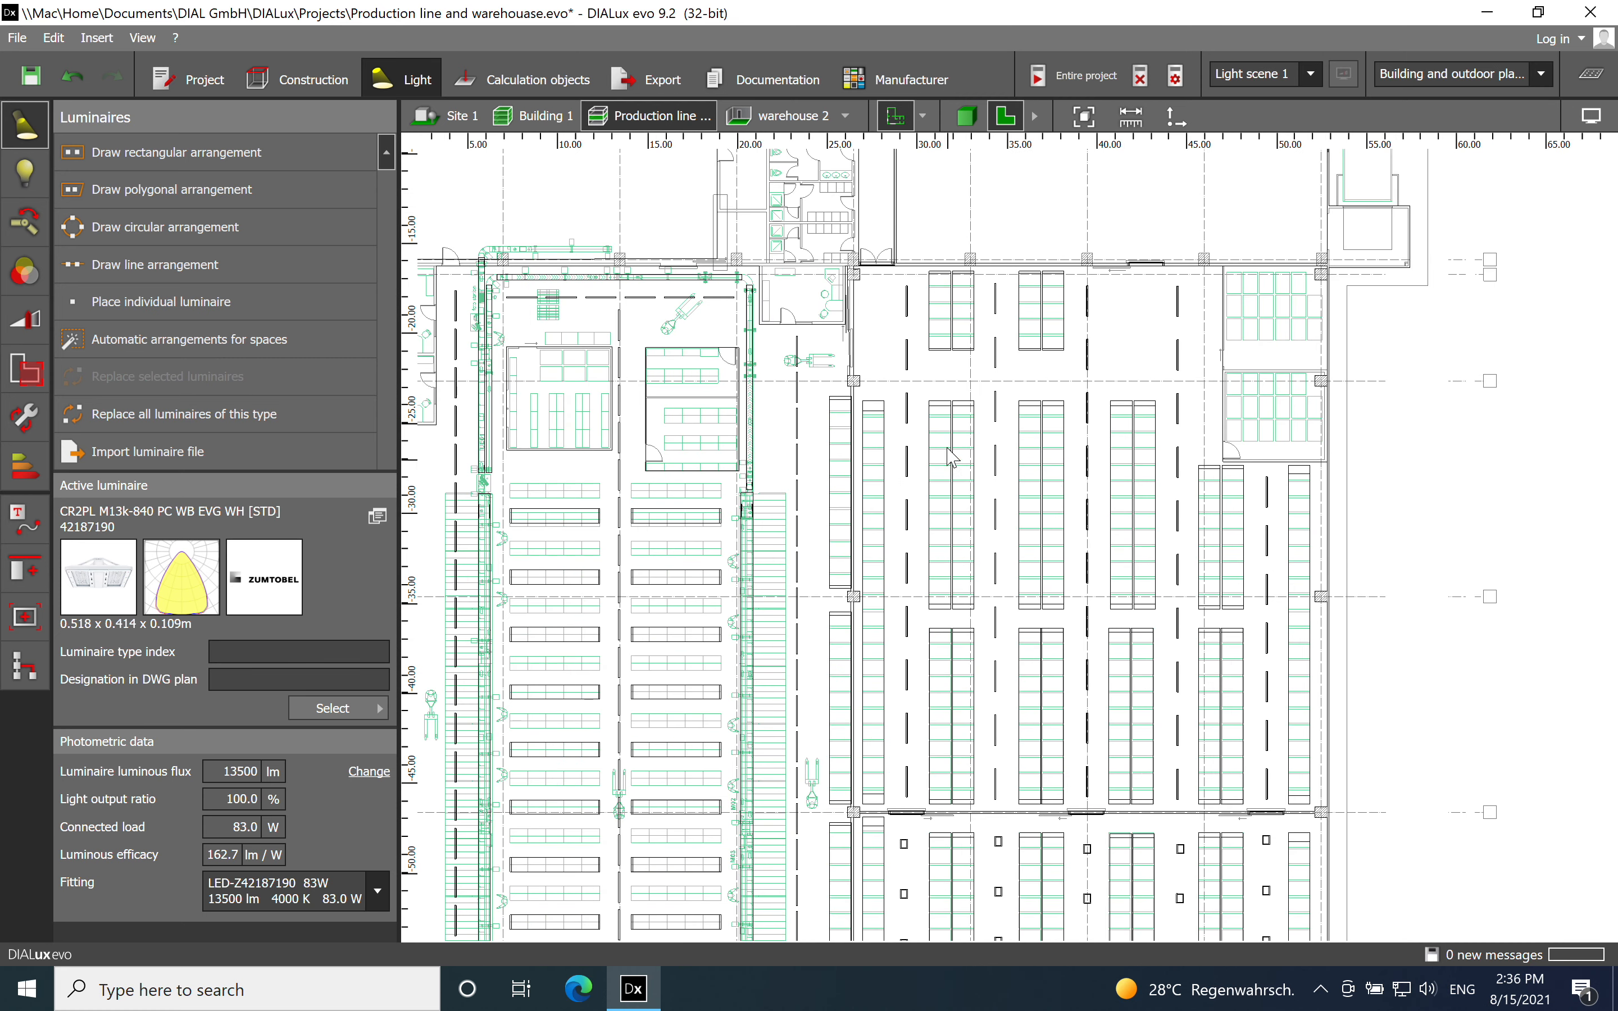
# Set the line arrangements in the first three aisles of warehouse 1 to 12 luminaires each.
pyautogui.click(908, 366)
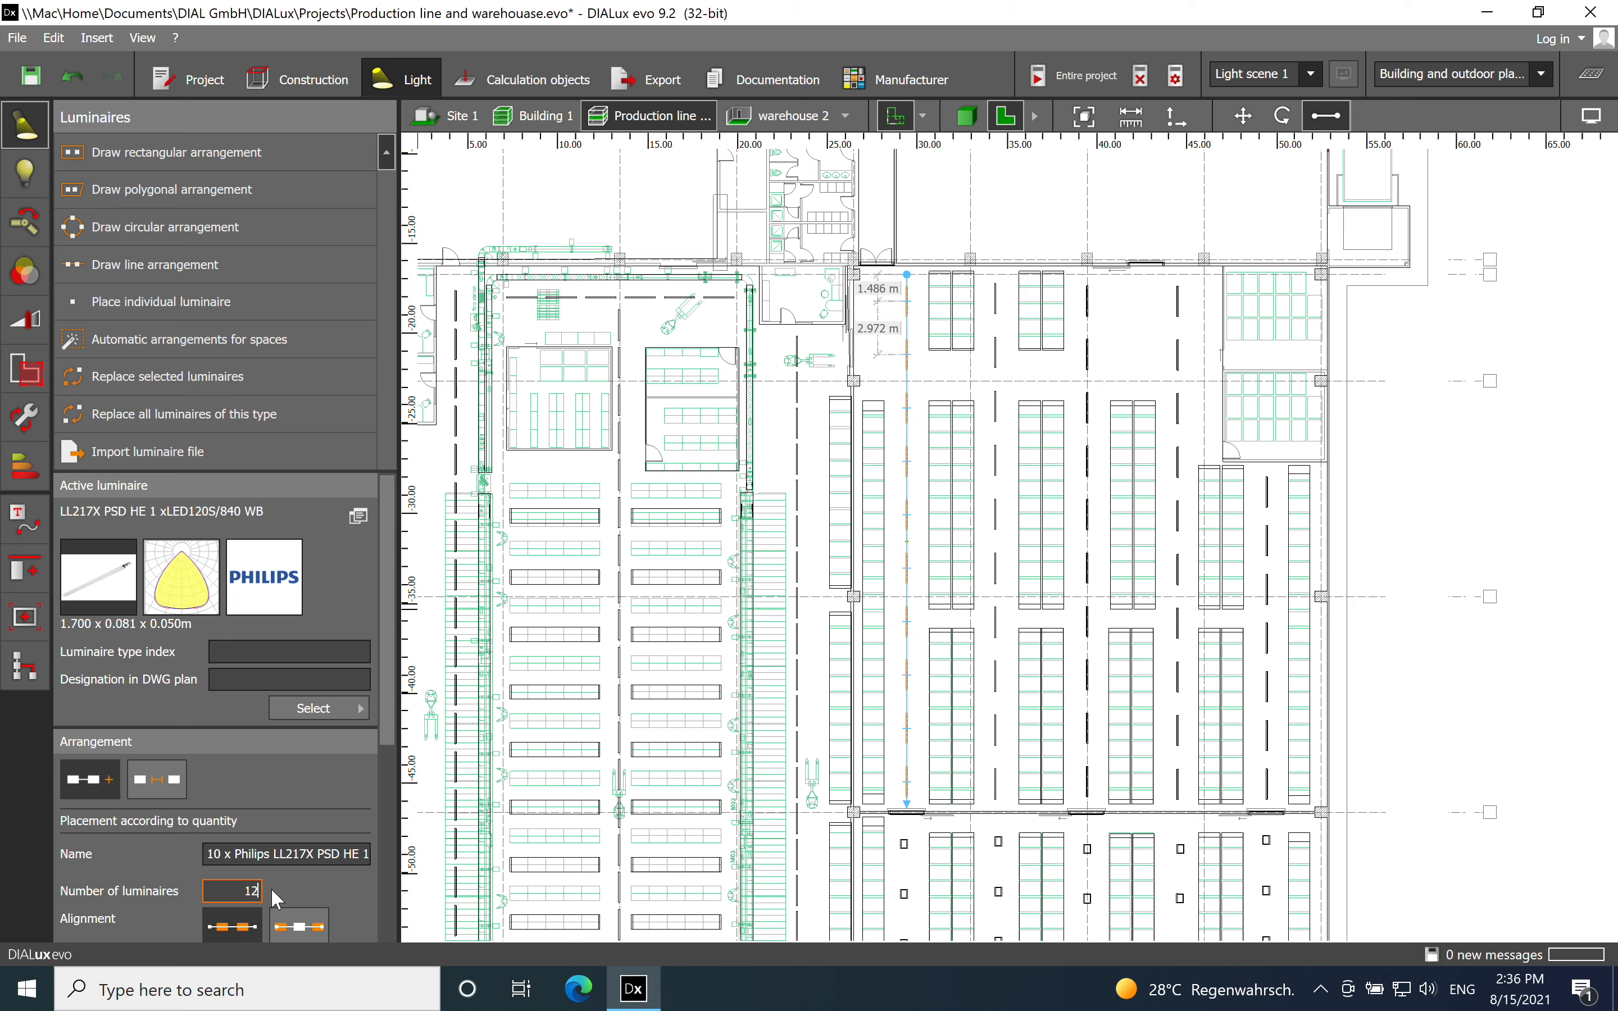
pyautogui.click(996, 350)
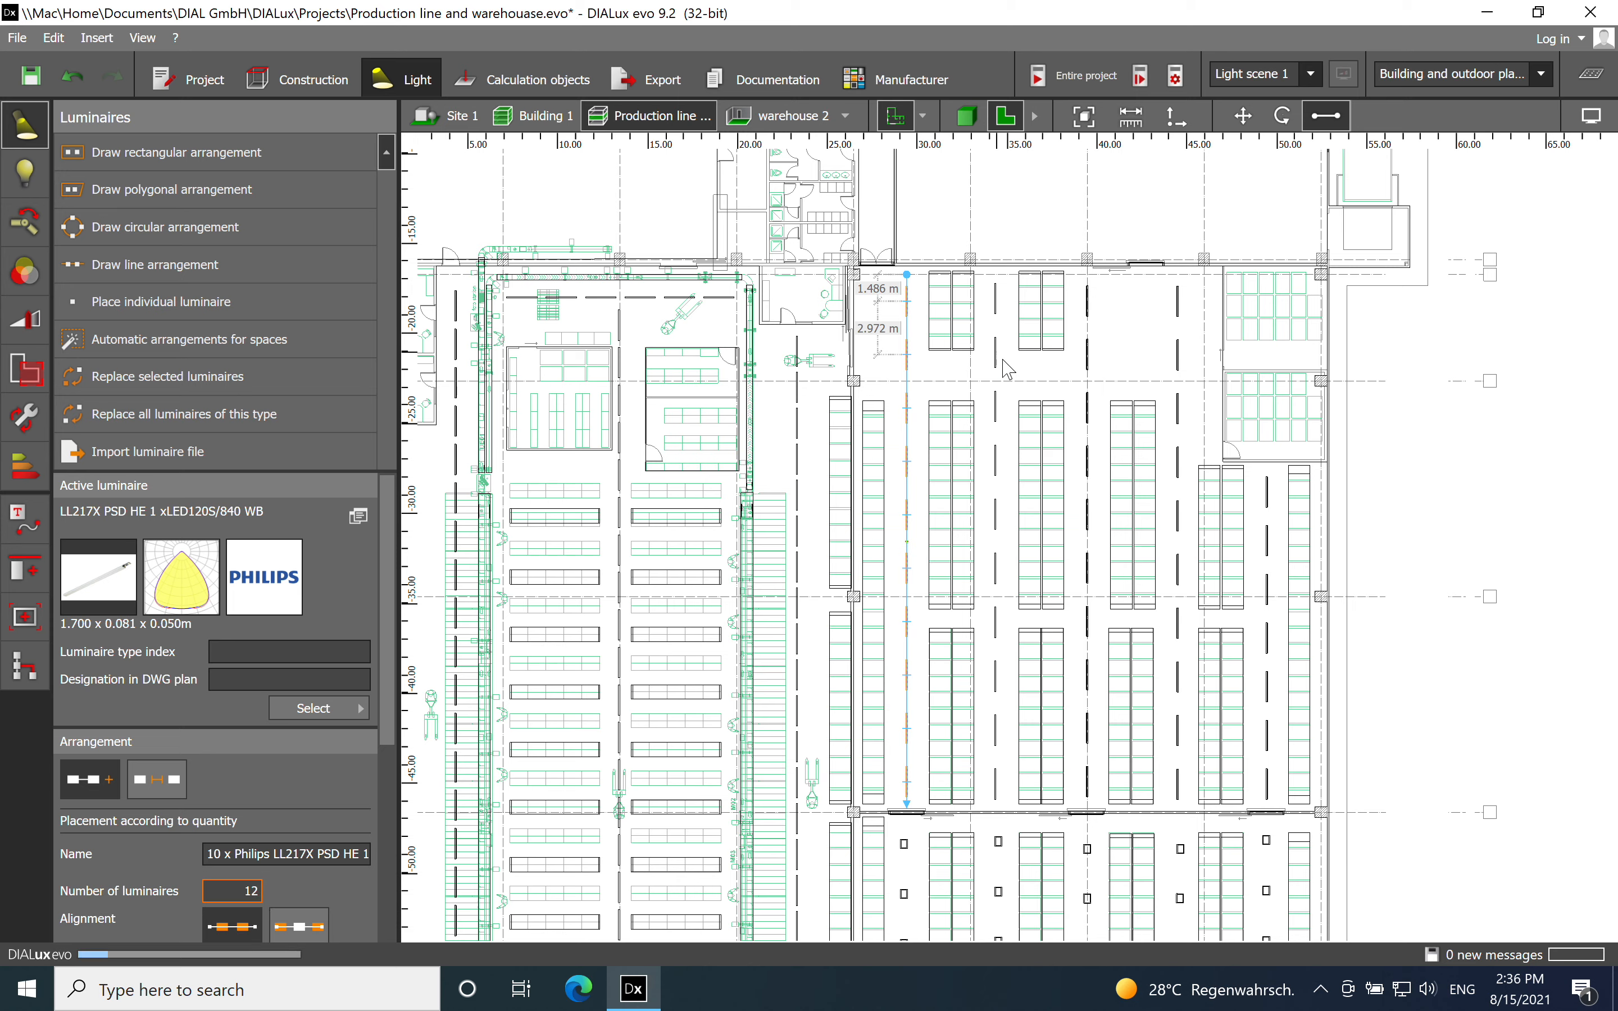
pyautogui.click(254, 895)
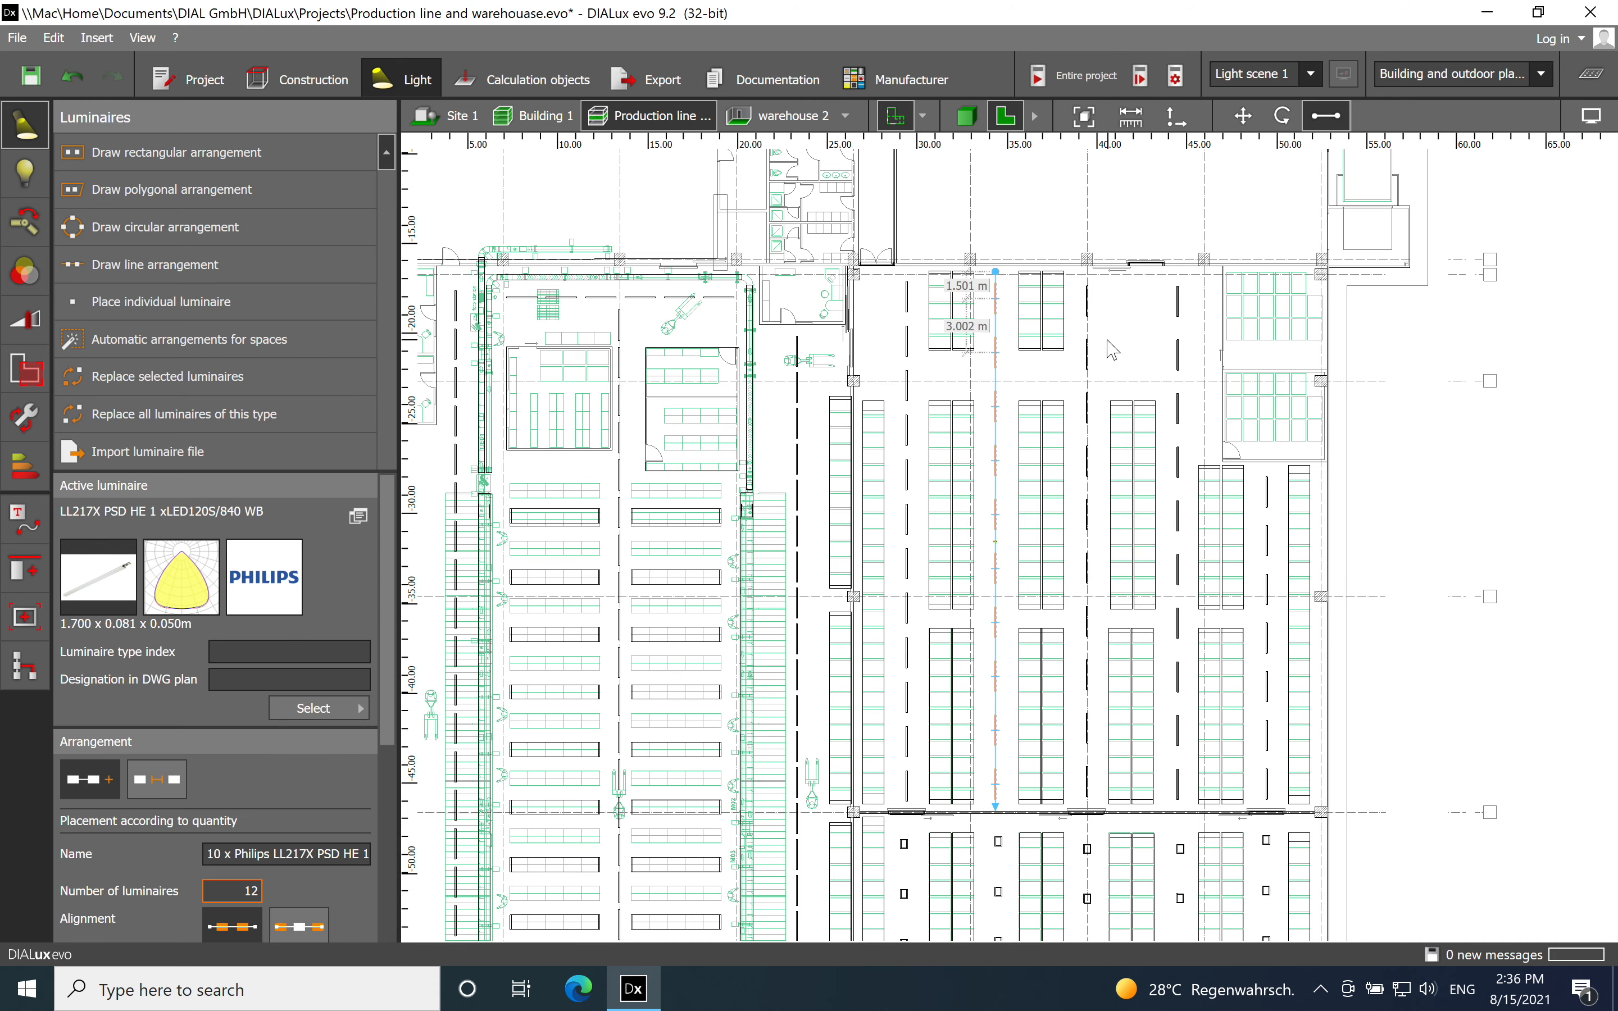
pyautogui.click(1087, 354)
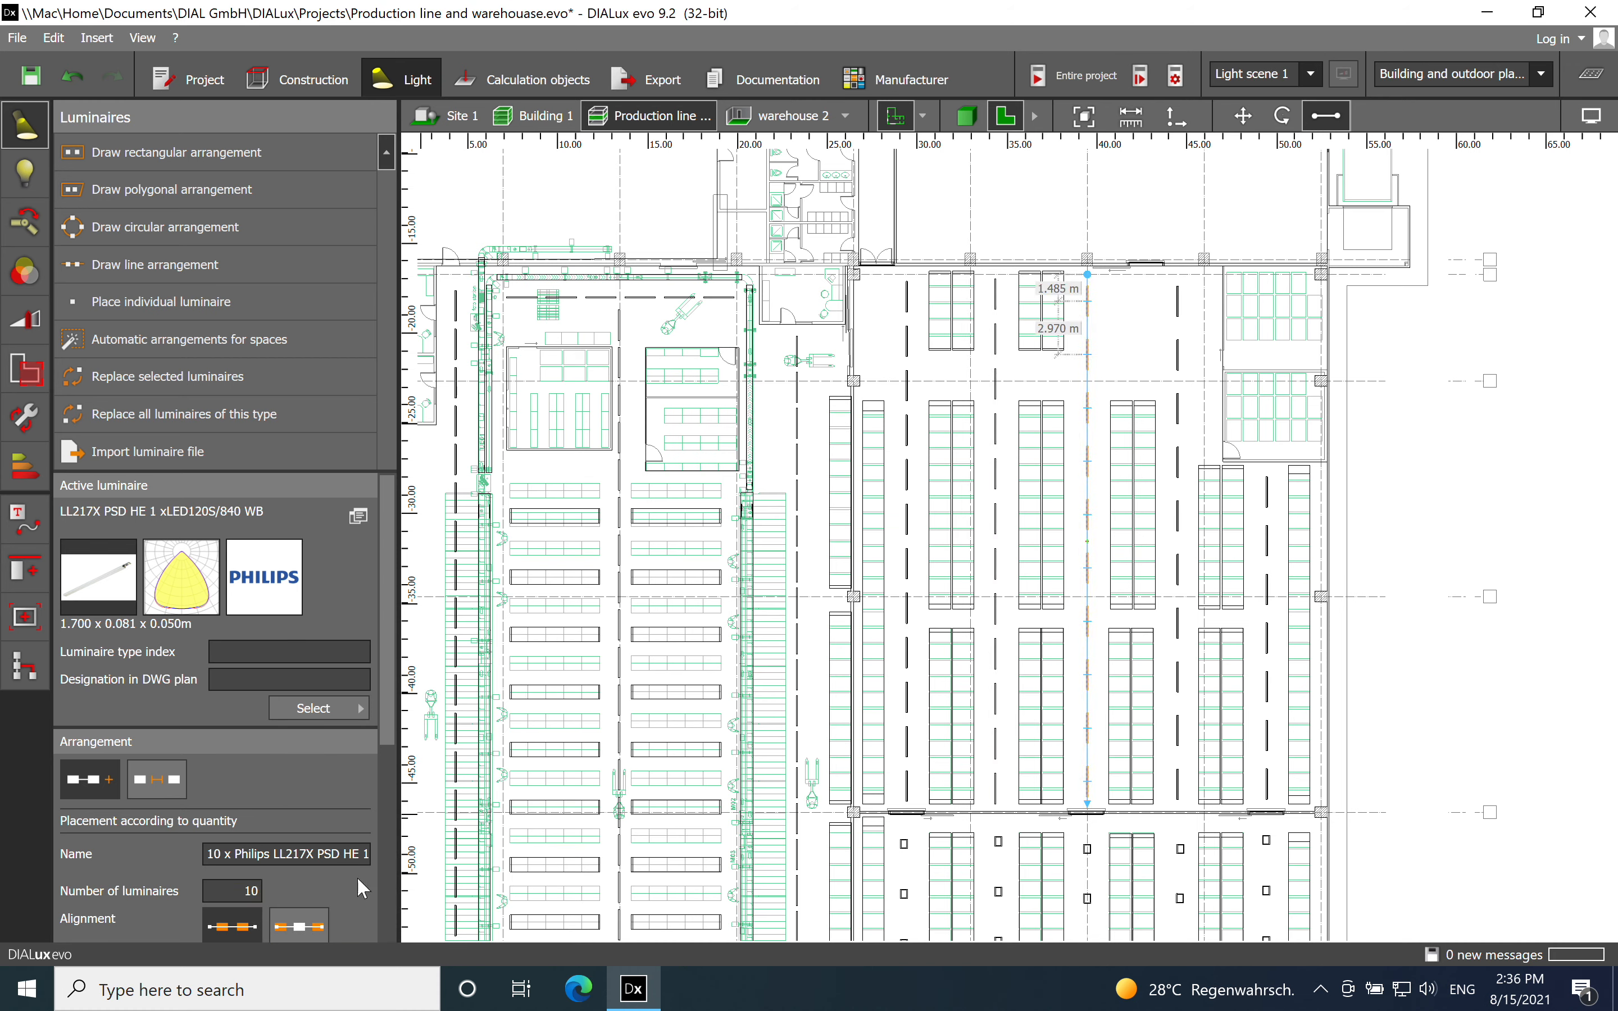
# Set the line arrangement in the fourth aisle of warehouse 1 to 12 luminaires.
pyautogui.click(1179, 356)
pyautogui.click(1180, 355)
pyautogui.click(259, 893)
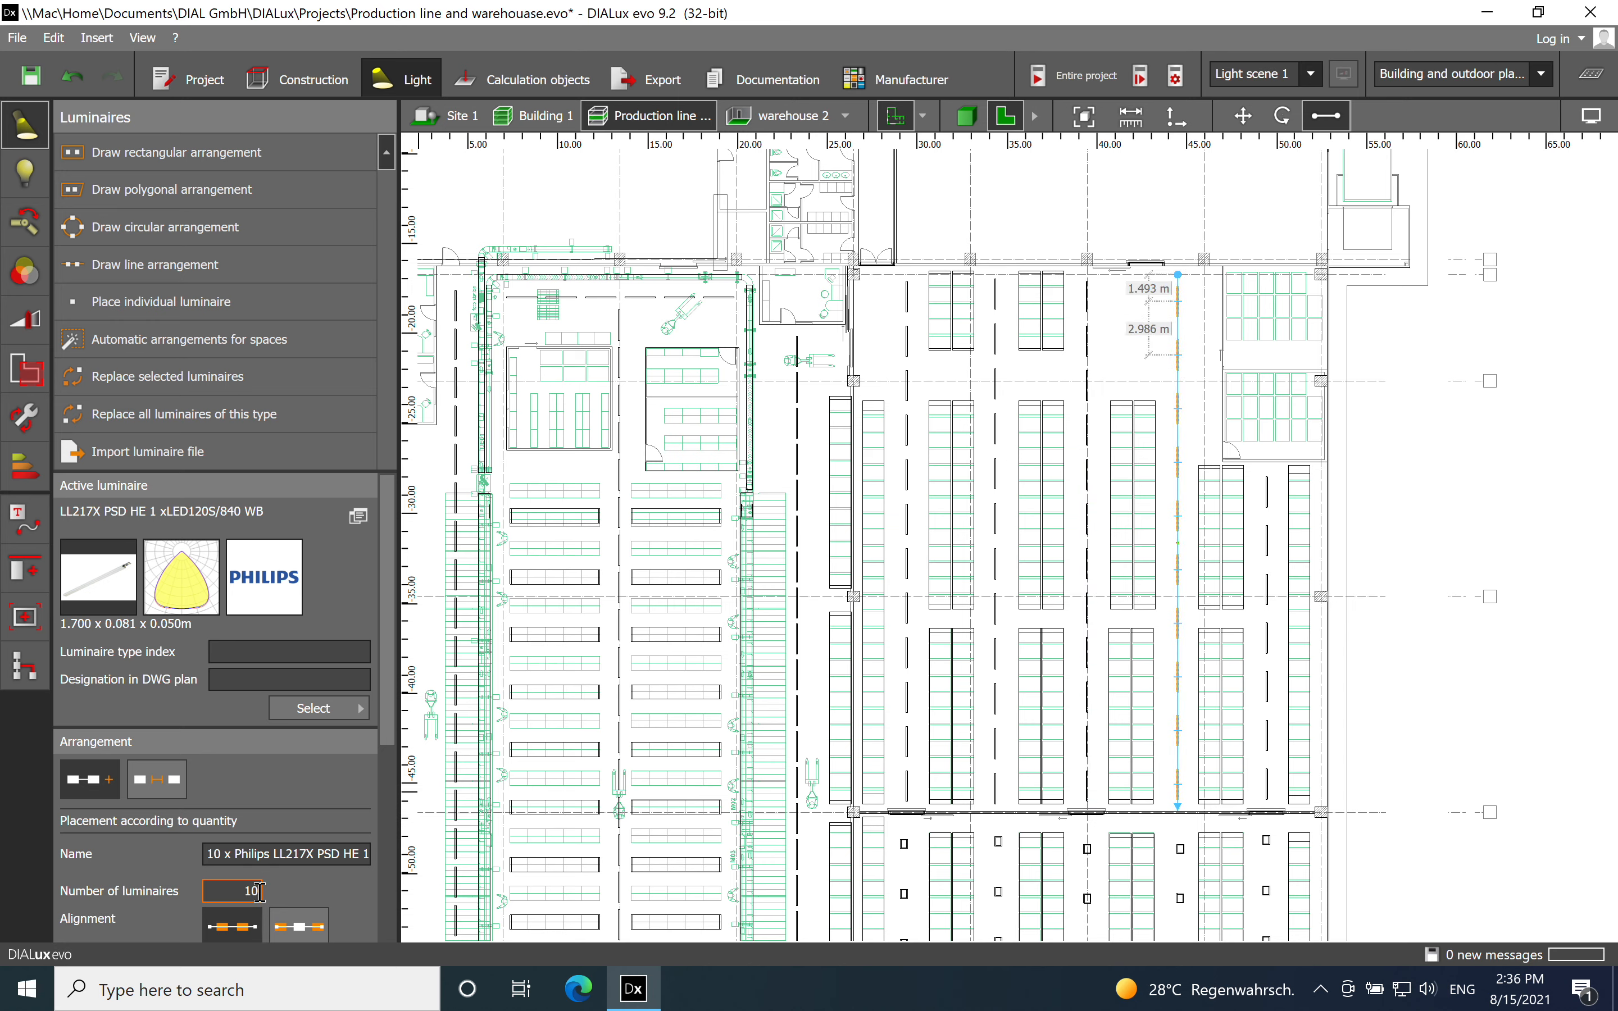
pyautogui.press('BackSpace')
pyautogui.write('2')
pyautogui.press('Return')
pyautogui.click(1308, 579)
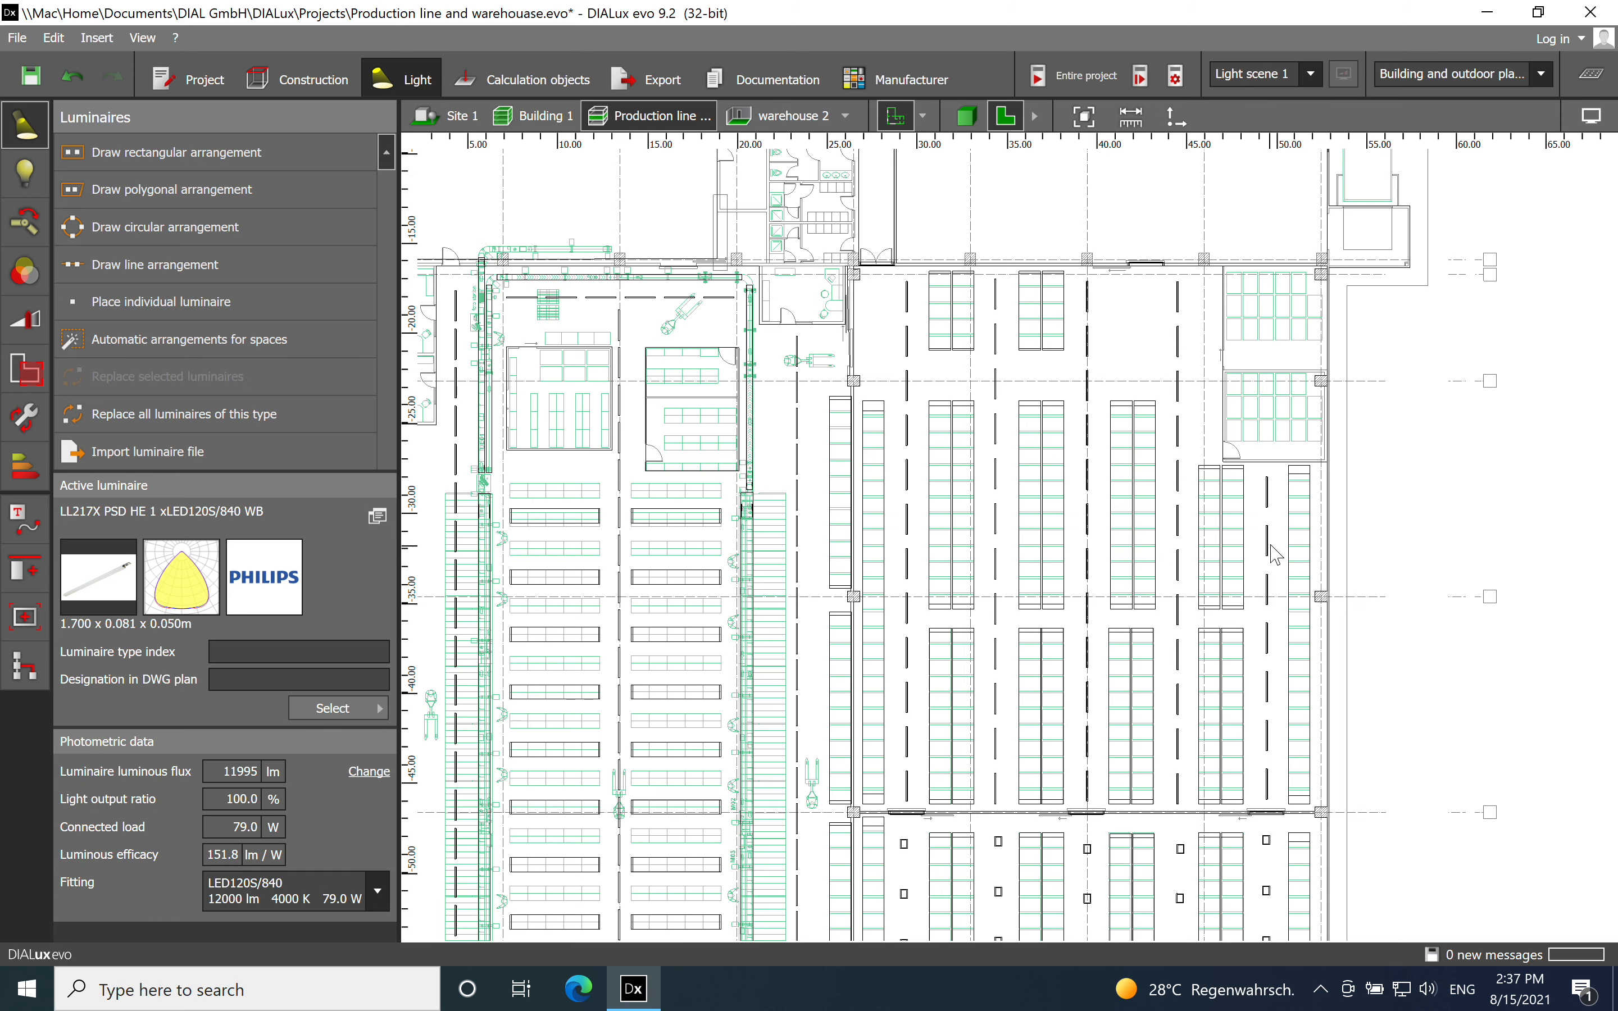
# Set the short line arrangement in the fifth aisle of warehouse 1 to 8 luminaires.
pyautogui.click(1270, 543)
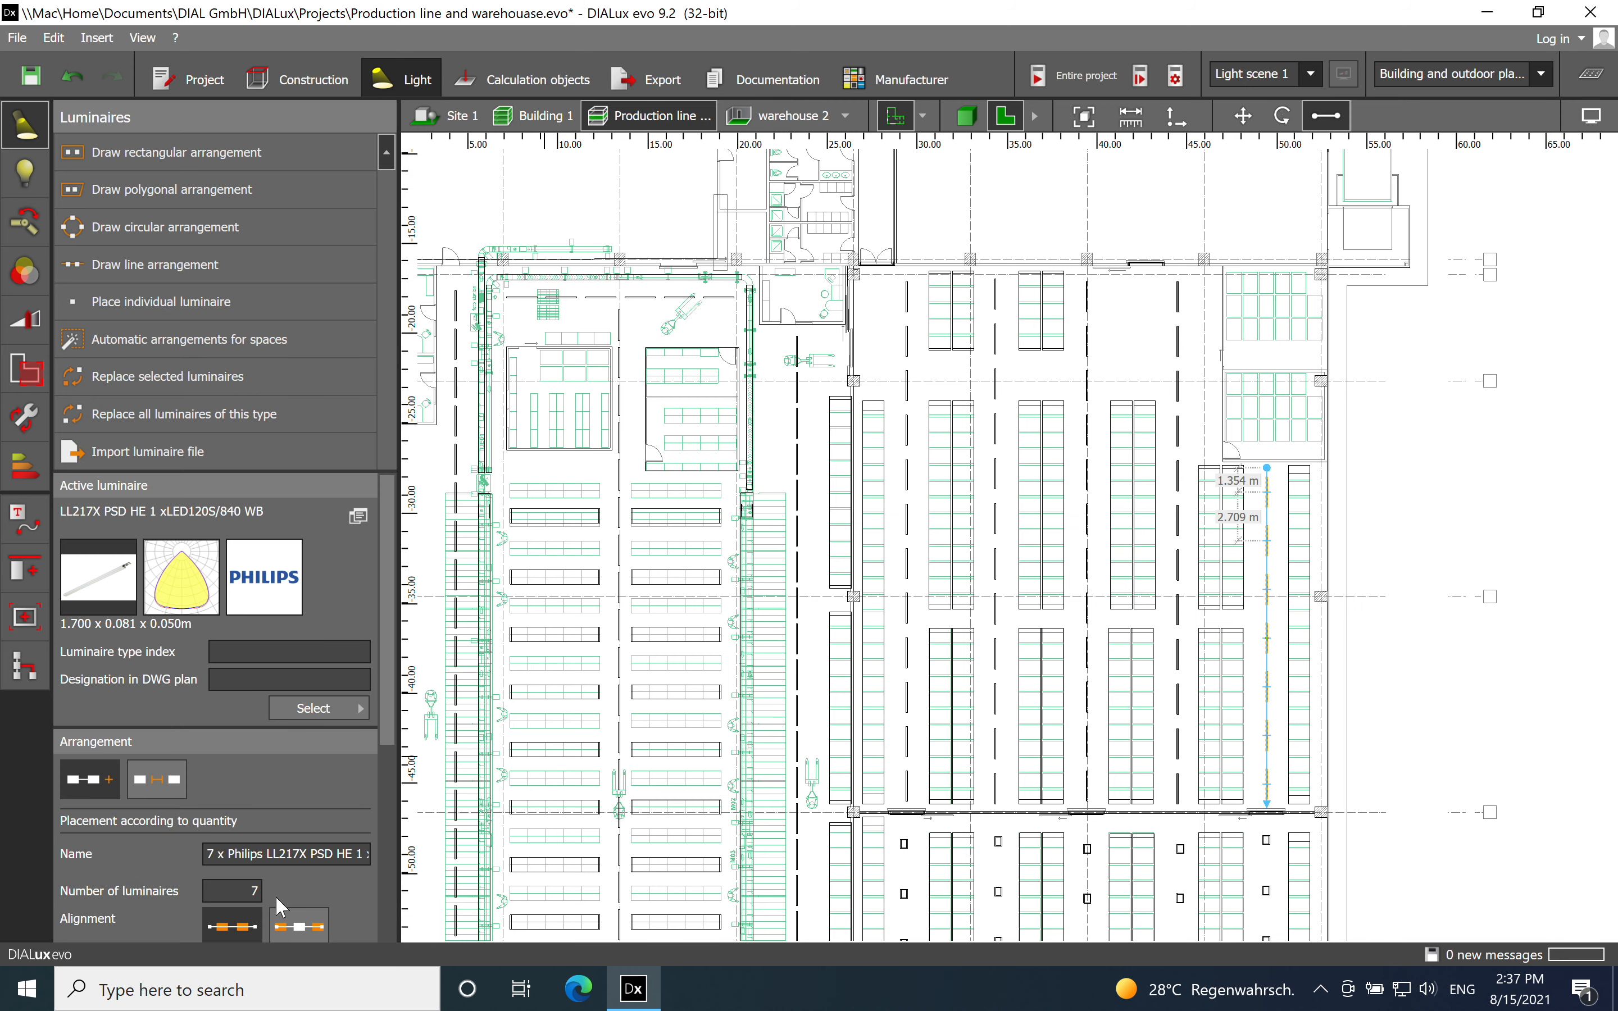
pyautogui.doubleClick(259, 893)
pyautogui.write('8')
pyautogui.click(1444, 543)
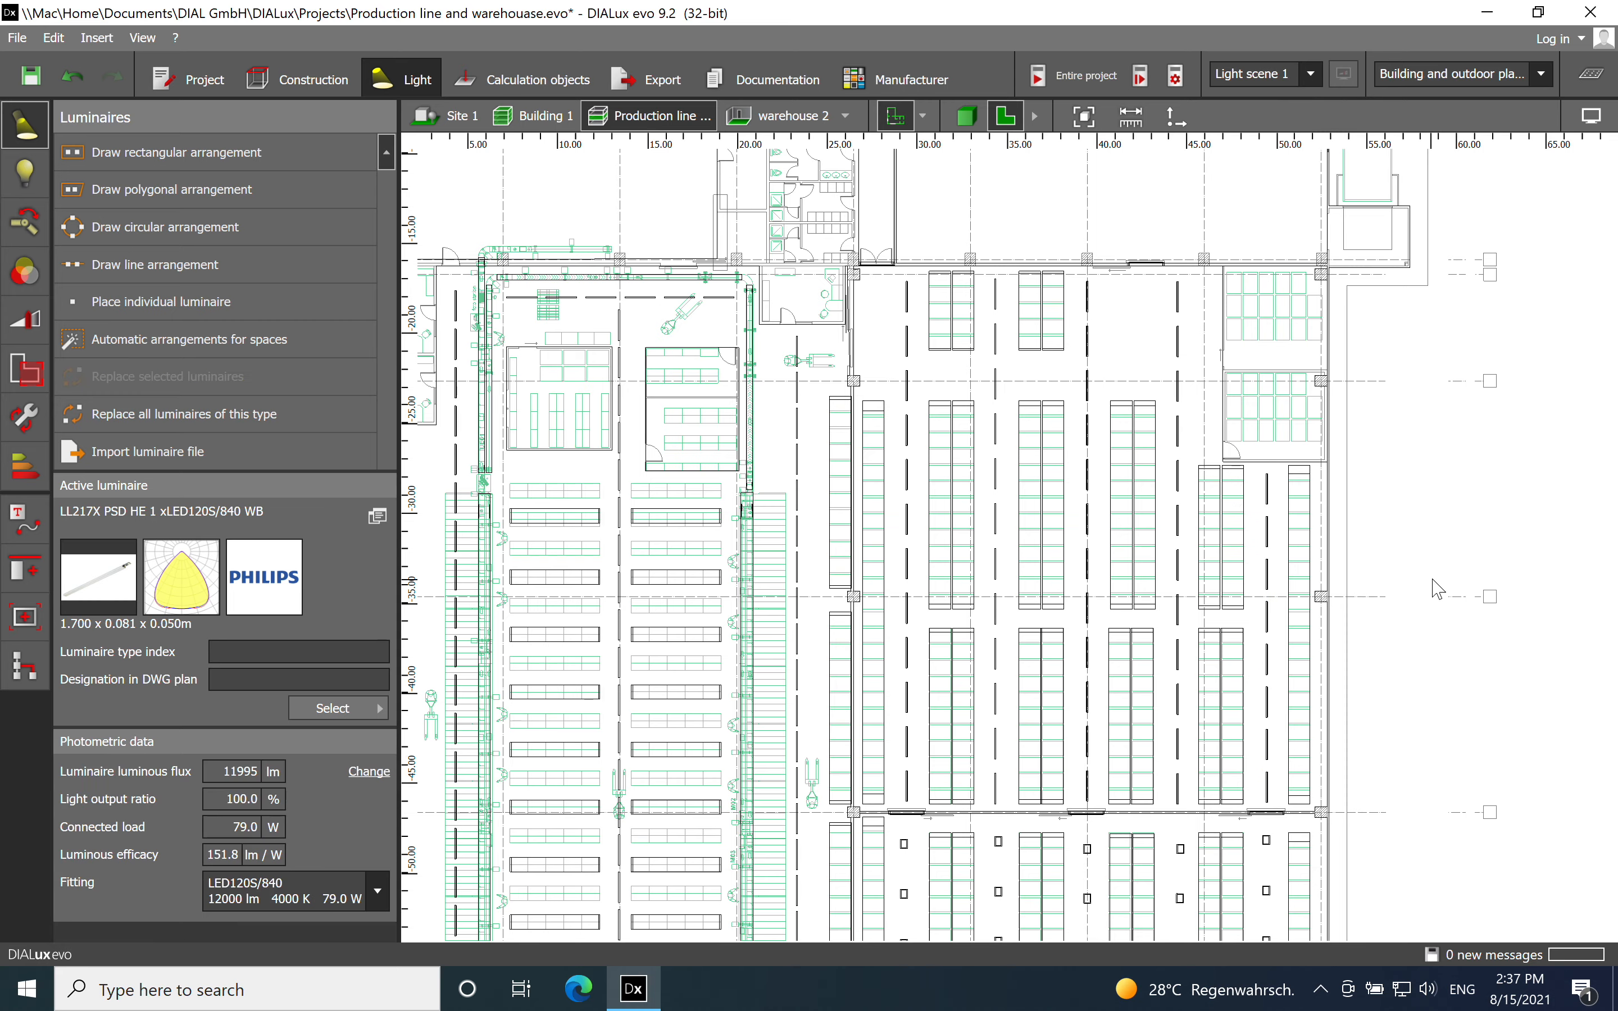
# Set the line arrangement in the first aisle of warehouse 2 to 9 luminaires.
pyautogui.scroll(-2, 1174, 301)
pyautogui.scroll(3, 1038, 813)
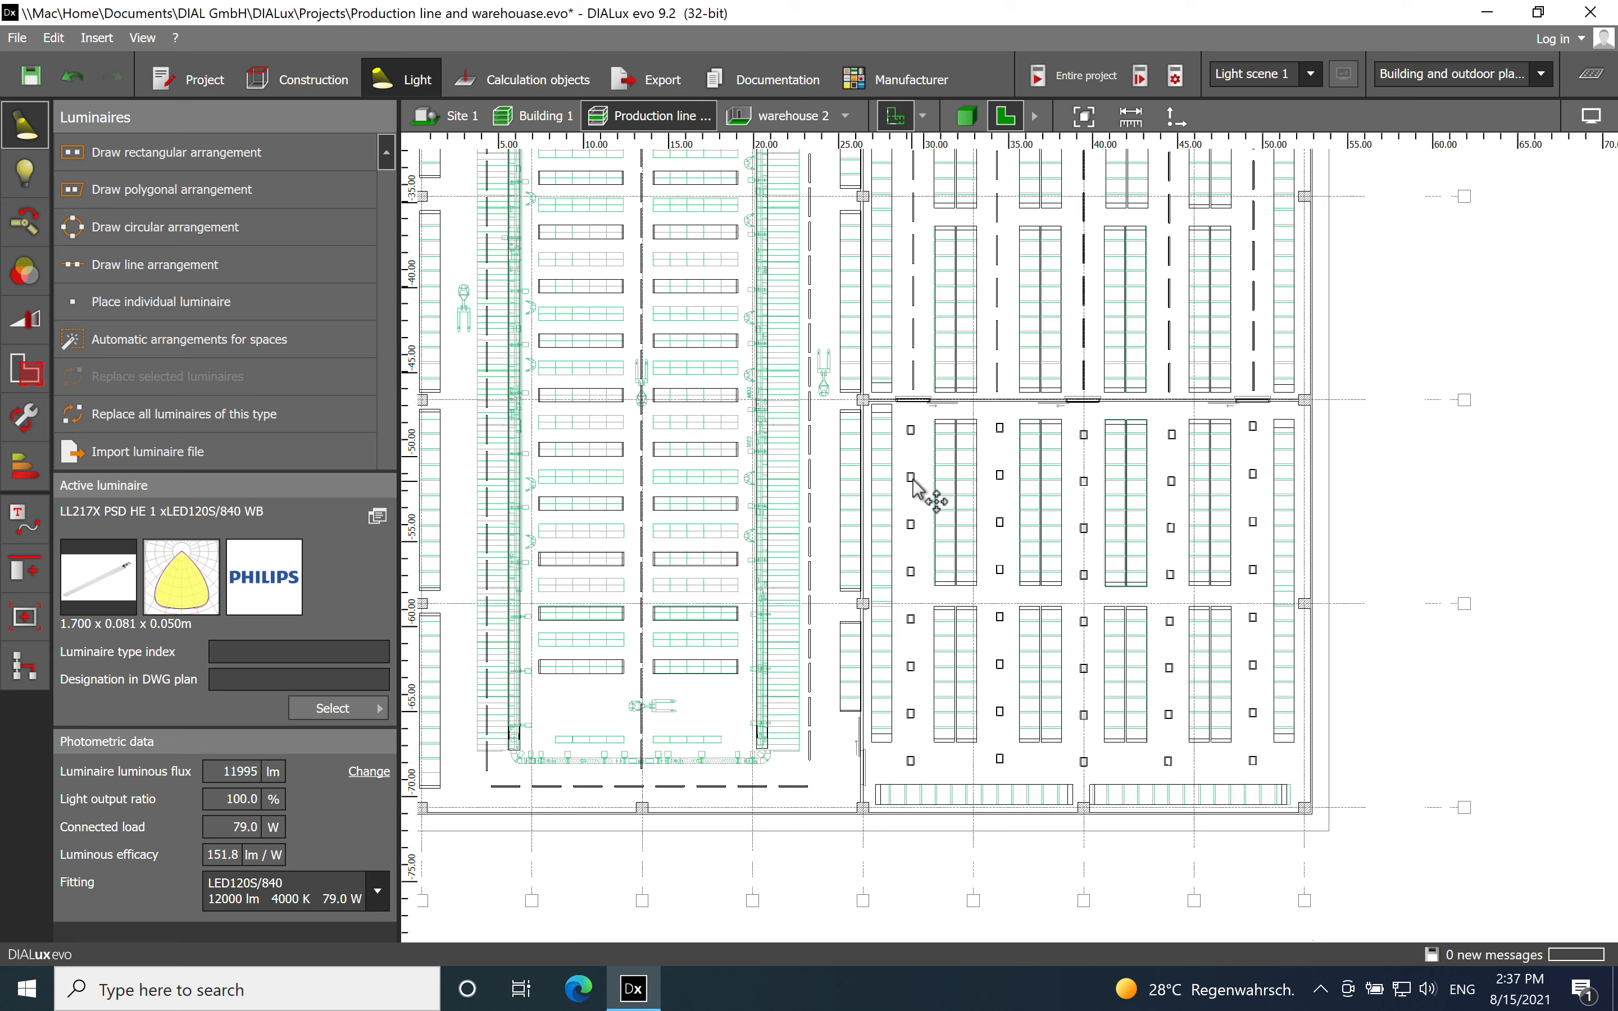
pyautogui.click(918, 489)
pyautogui.click(256, 892)
pyautogui.write('8')
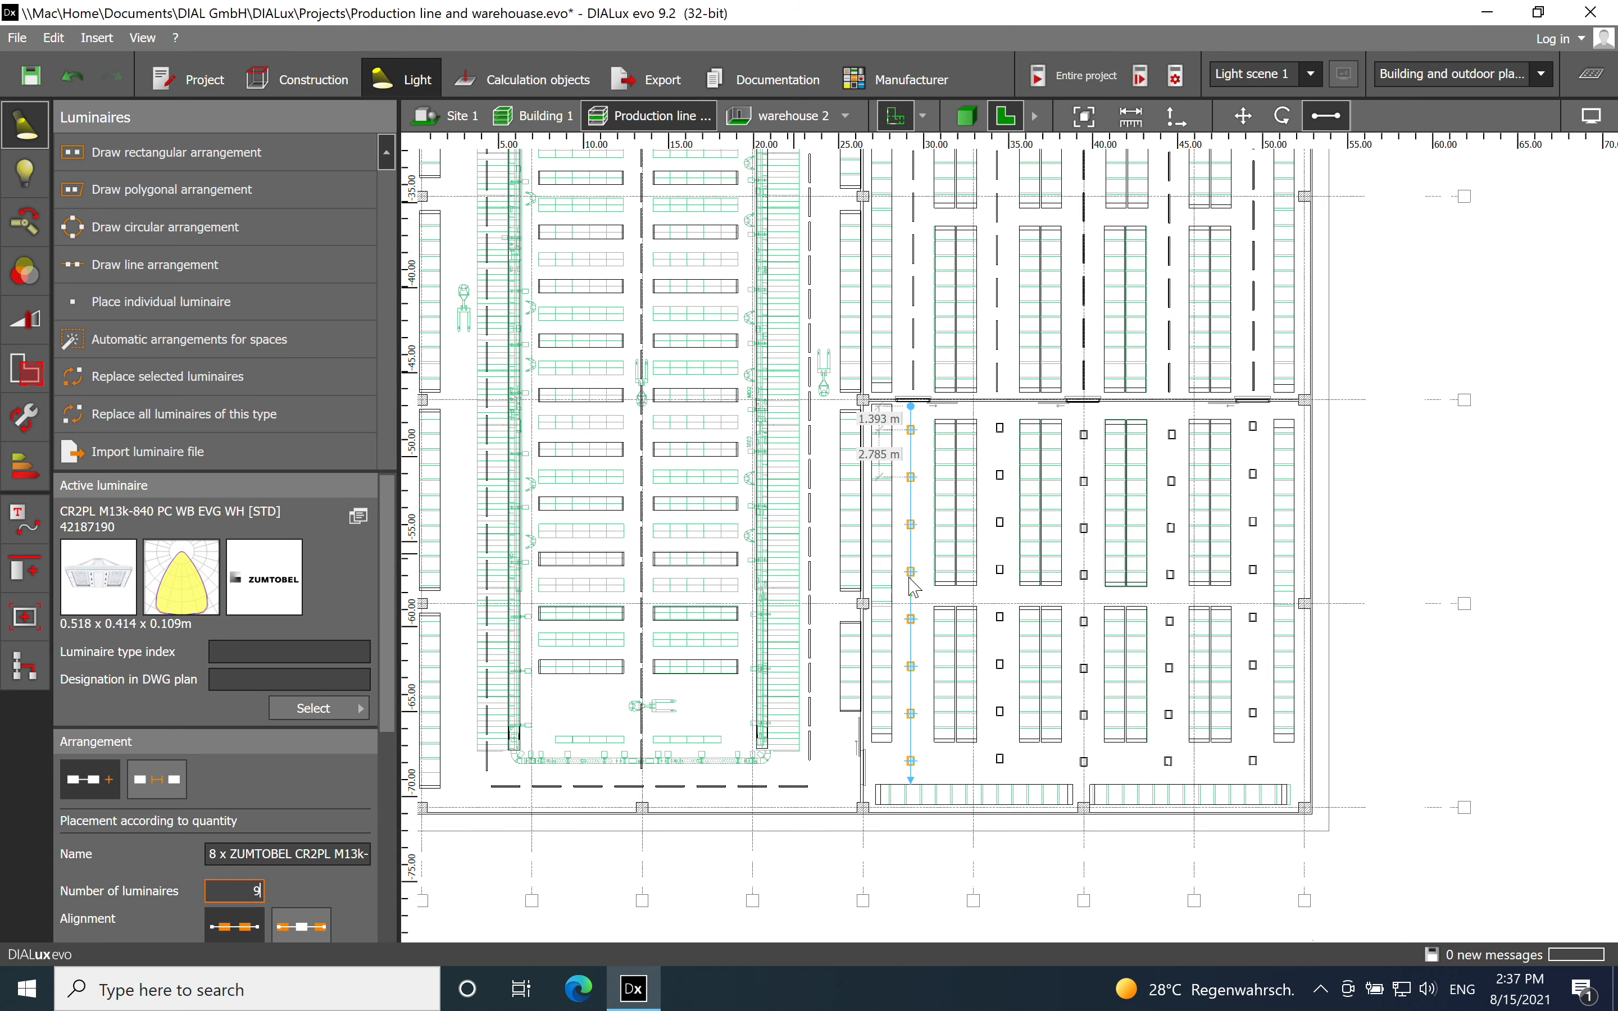
pyautogui.press('Return')
# Set the line arrangements in the second and third aisles of warehouse 2 to 9 luminaires each.
pyautogui.click(1007, 487)
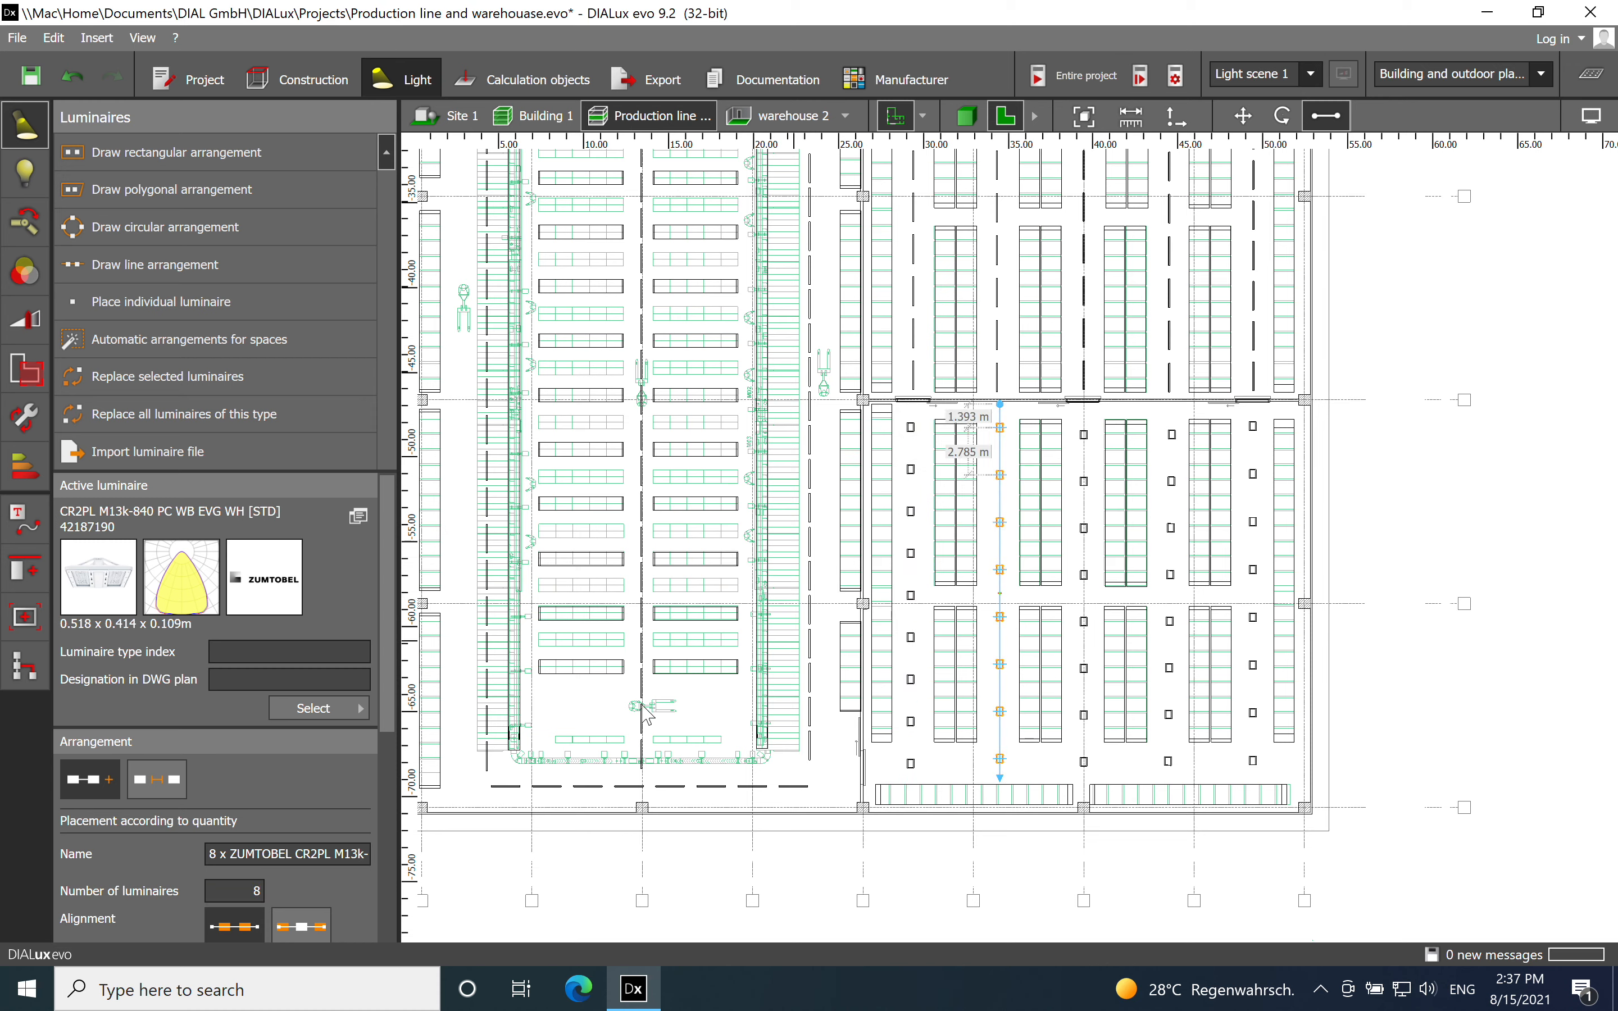
pyautogui.click(262, 898)
pyautogui.click(1087, 451)
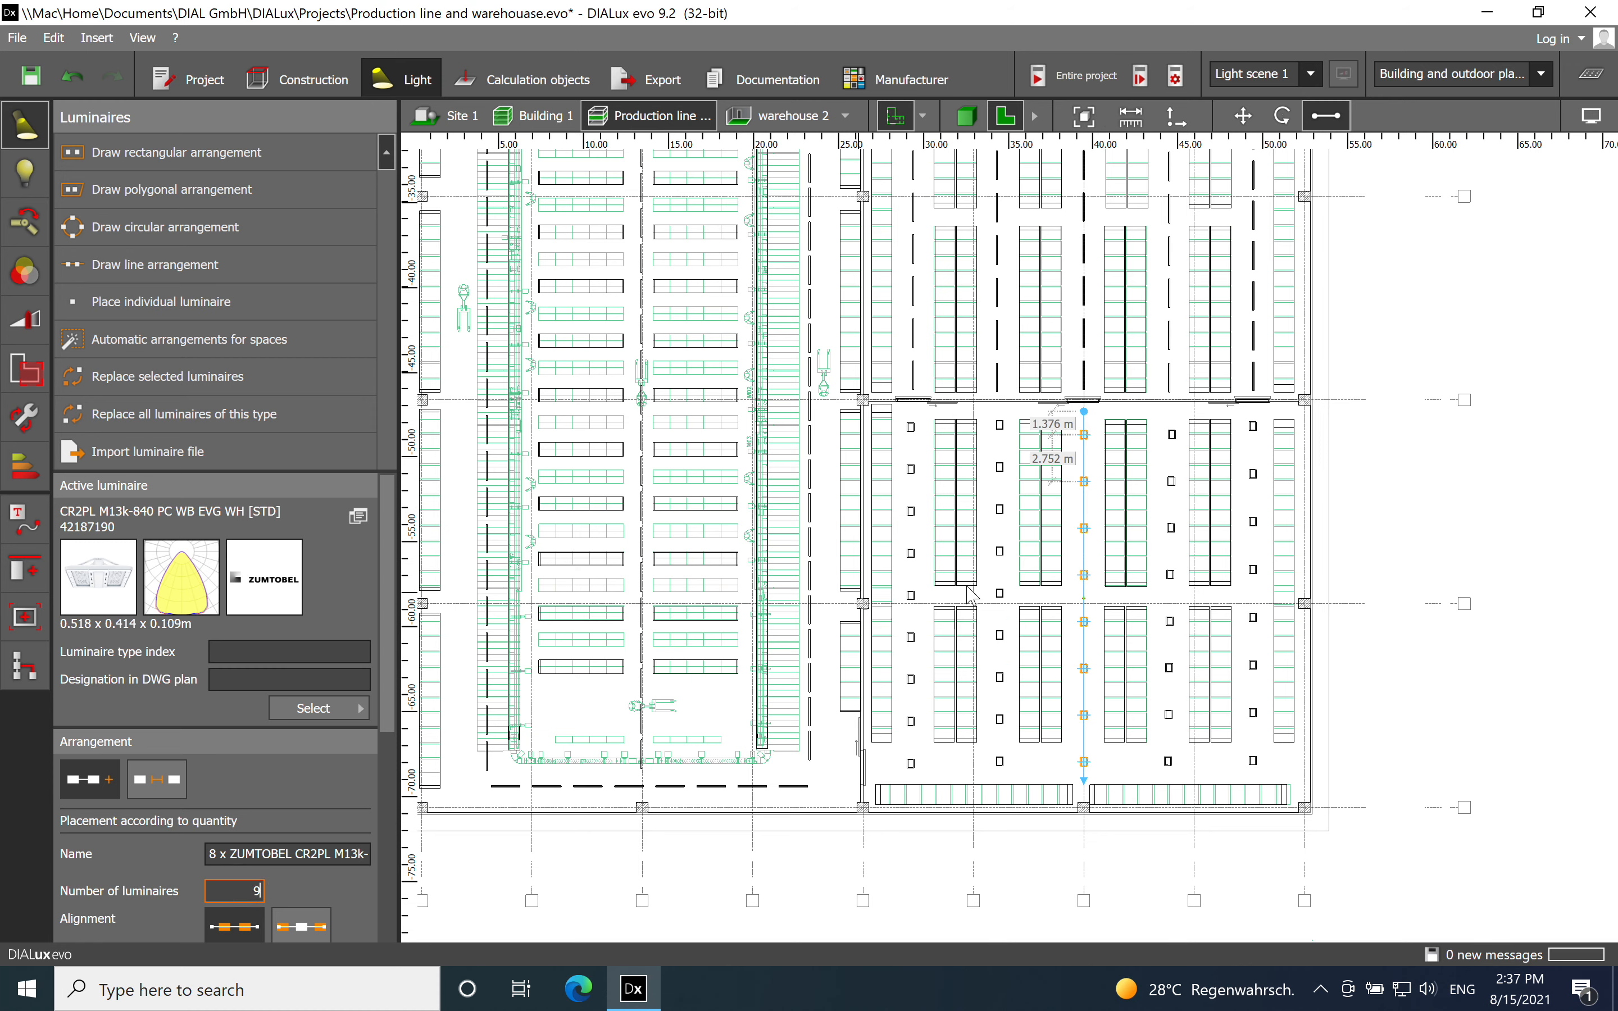
pyautogui.press('Return')
# Set the line arrangements in the fourth and fifth aisles of warehouse 2 to 9 luminaires each.
pyautogui.click(1170, 522)
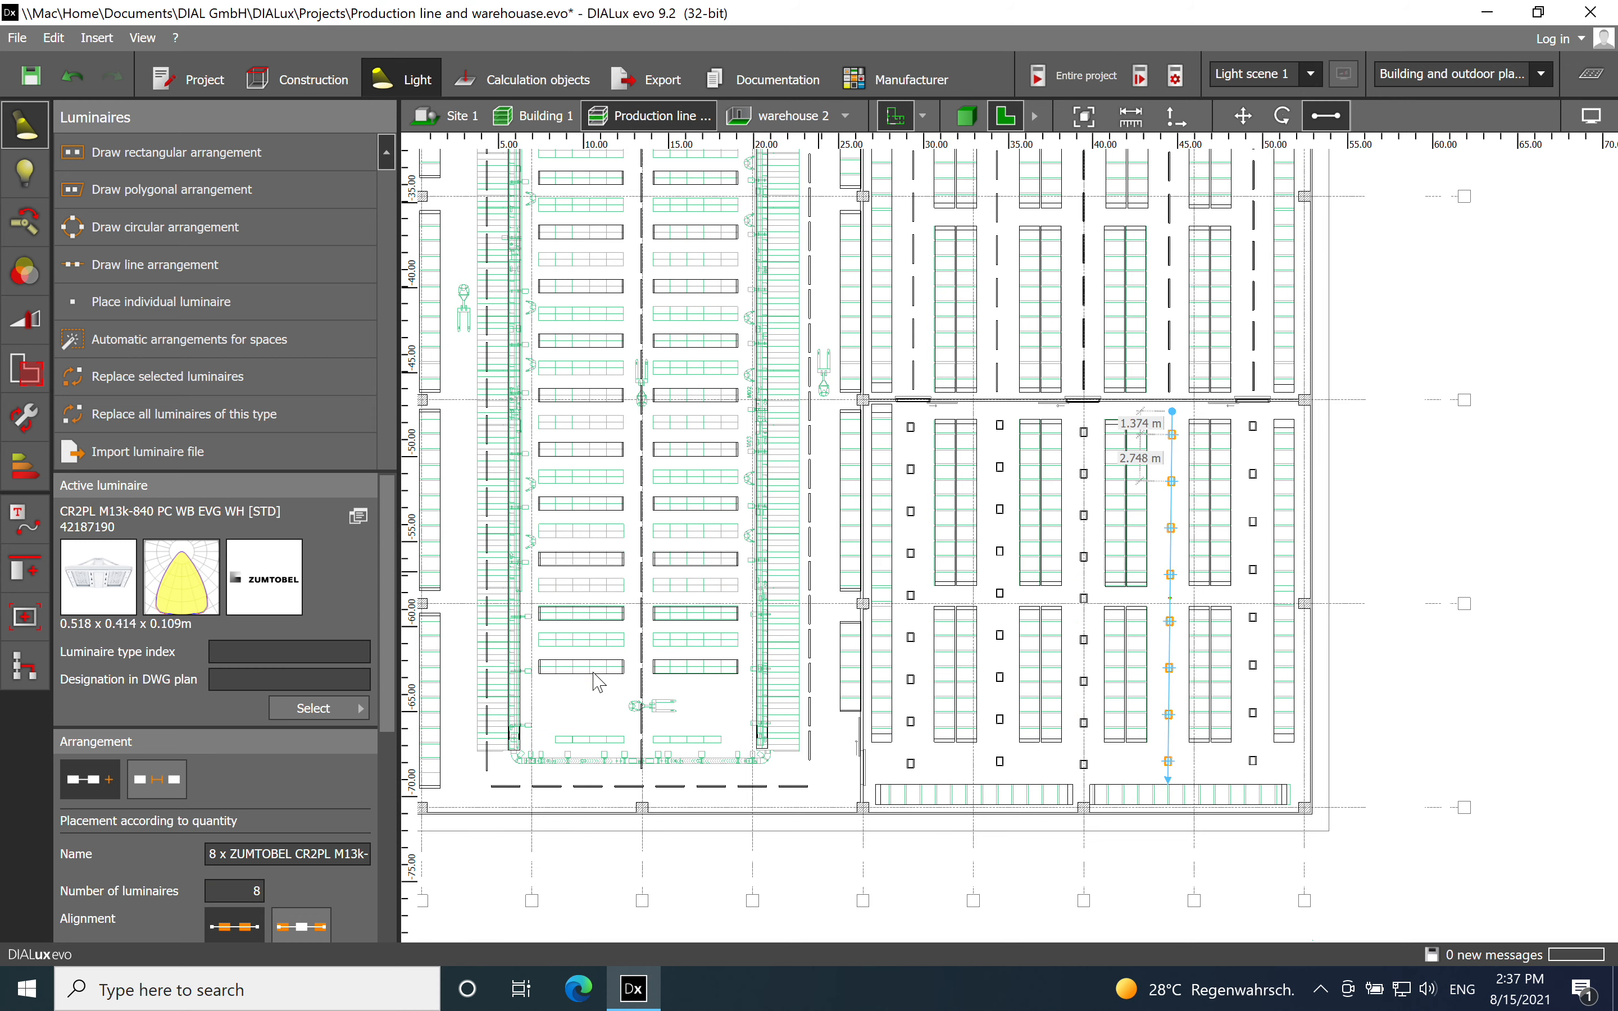
pyautogui.doubleClick(266, 893)
pyautogui.write('9')
pyautogui.press('Return')
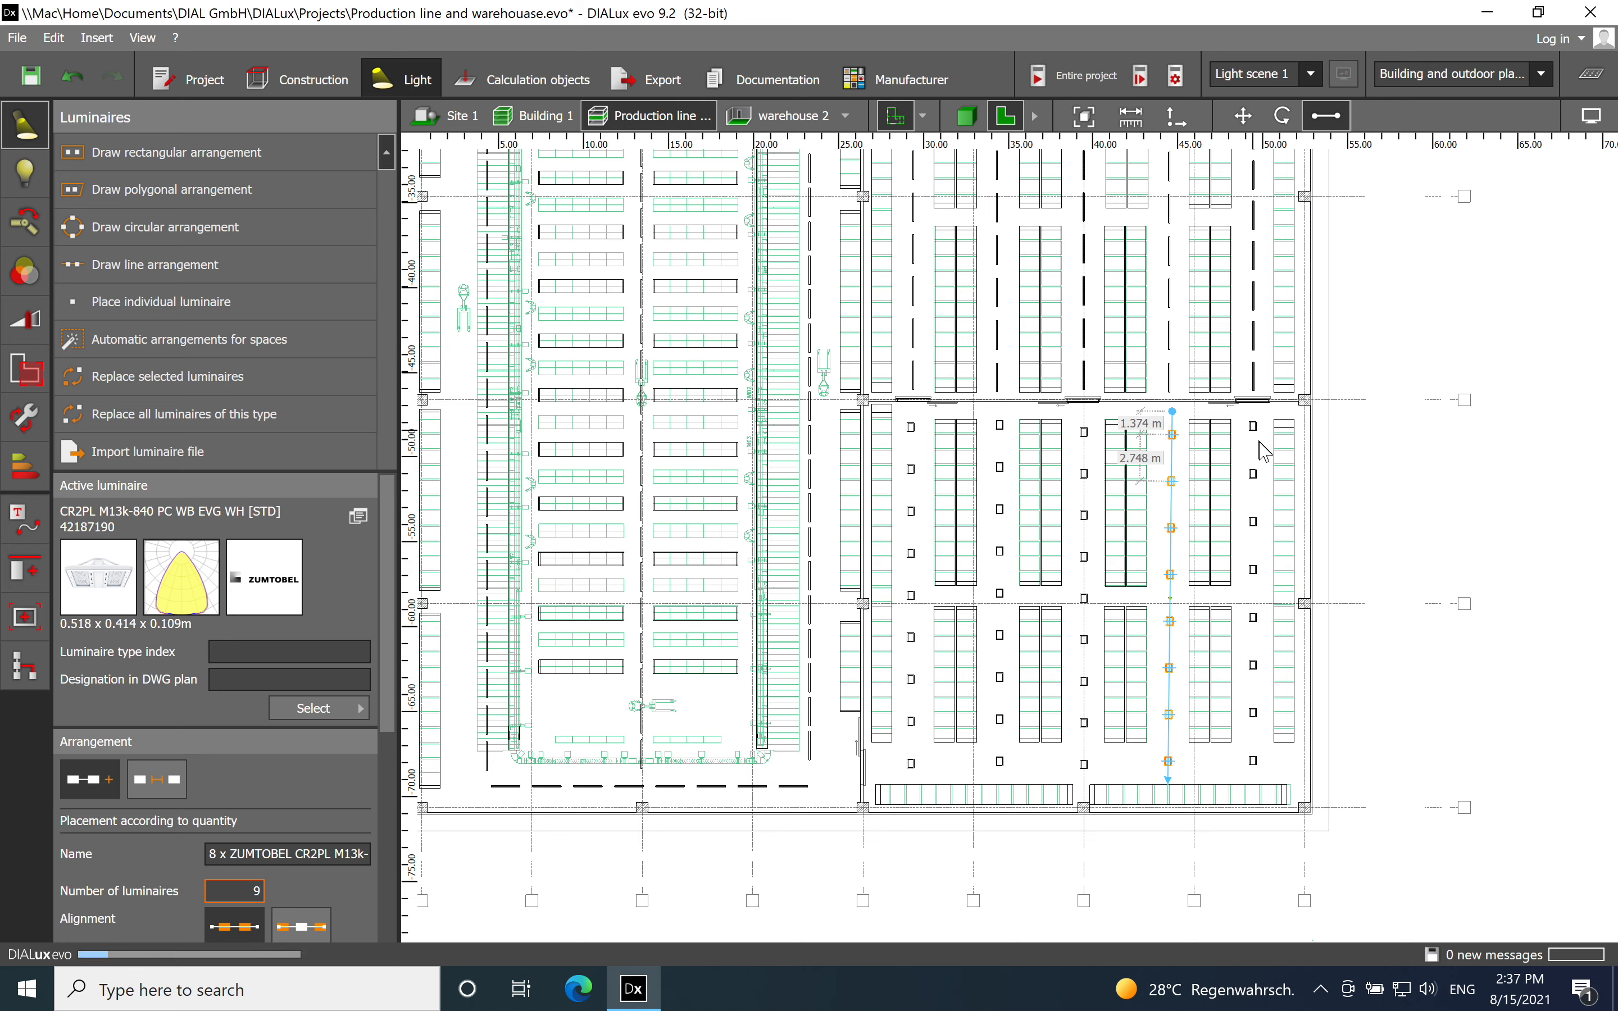
pyautogui.click(1256, 445)
pyautogui.doubleClick(263, 896)
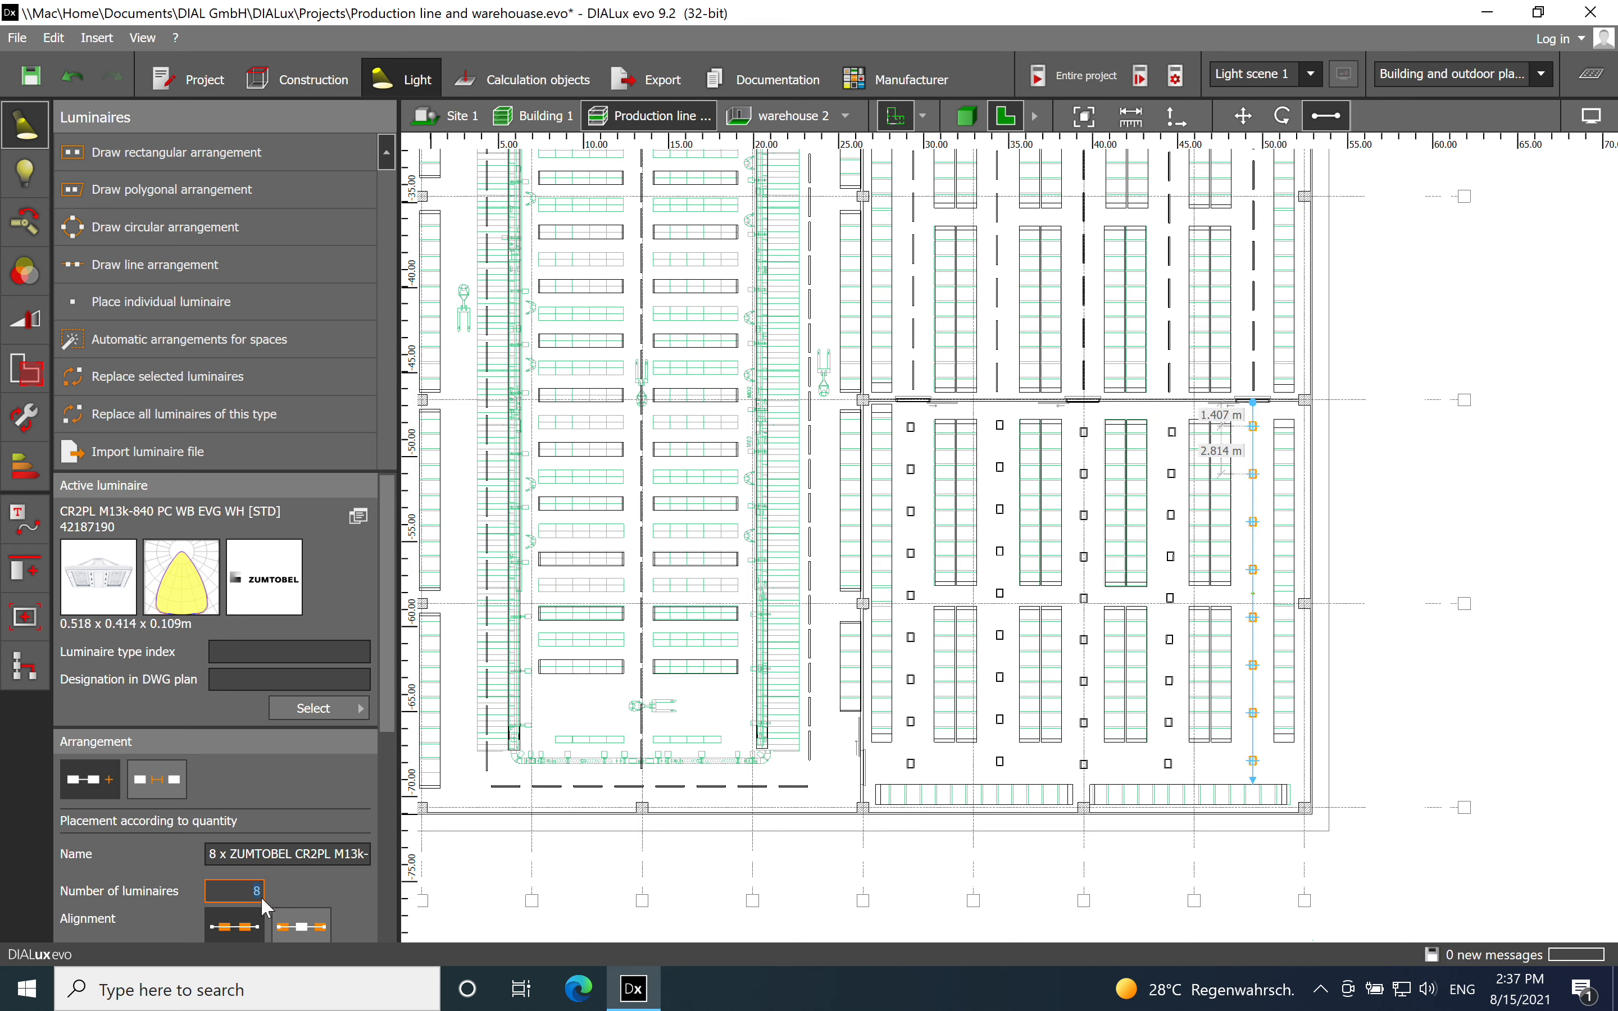
pyautogui.write('9')
pyautogui.press('Return')
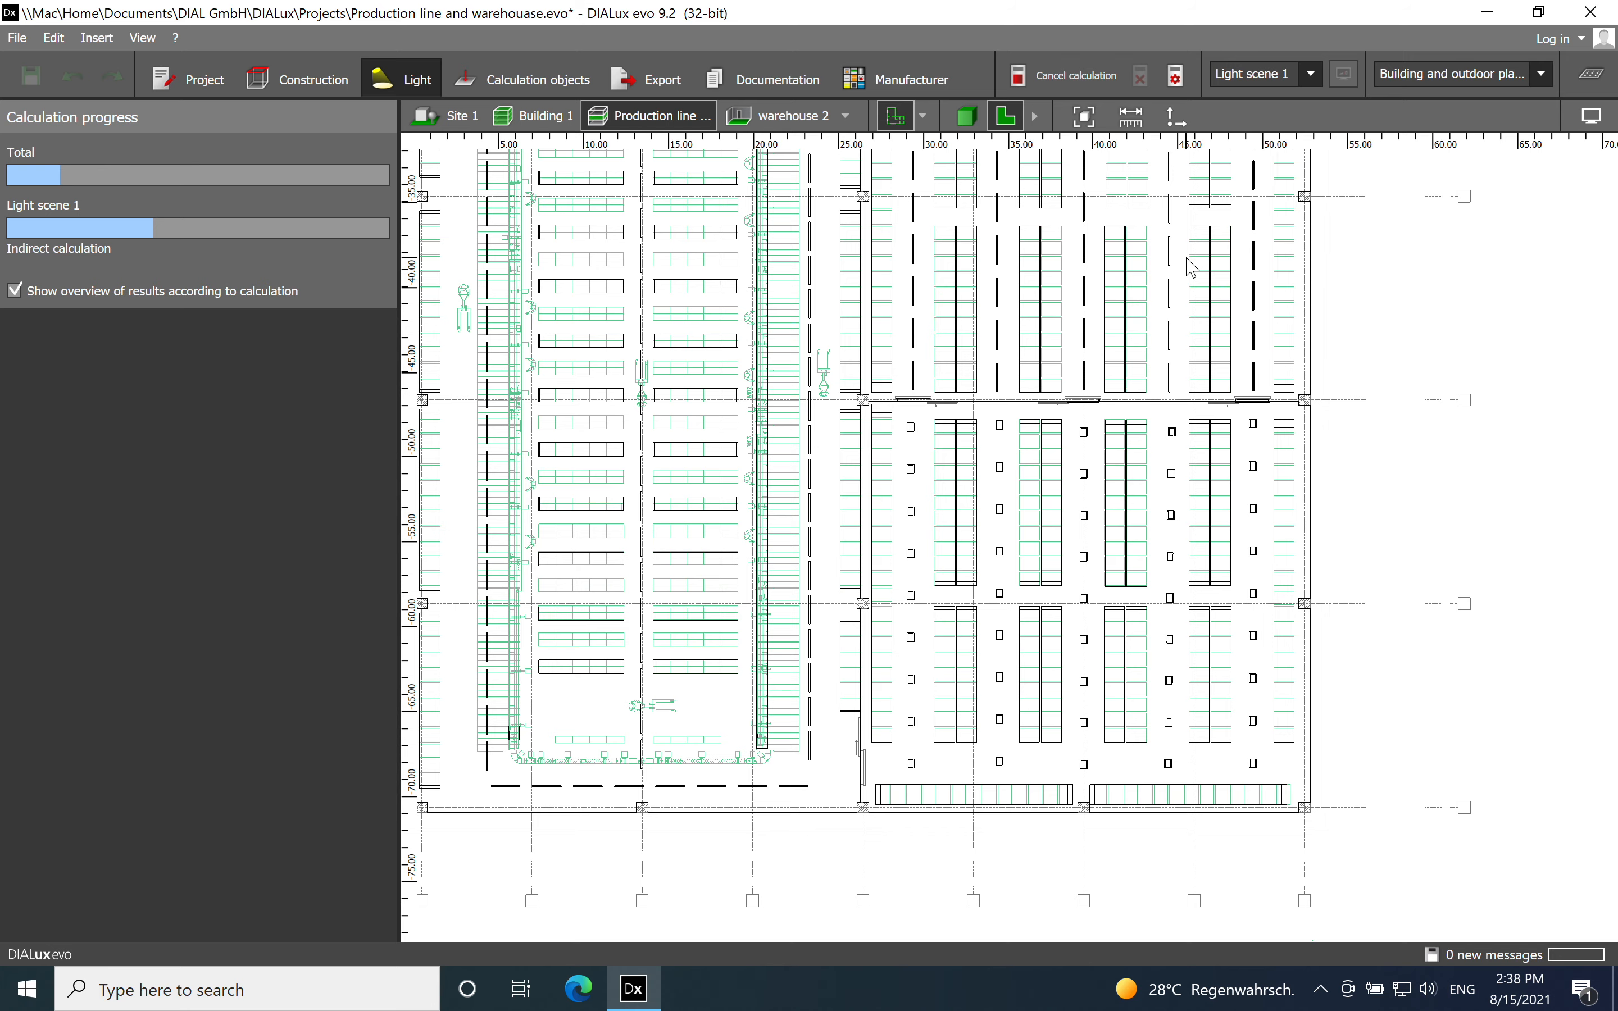
# Calculate the entire project and open the results overview with the production line, Room 4 workplane and Room 5 results collapsed.
pyautogui.moveTo(1147, 259); pyautogui.dragTo(1094, 526, button='middle')
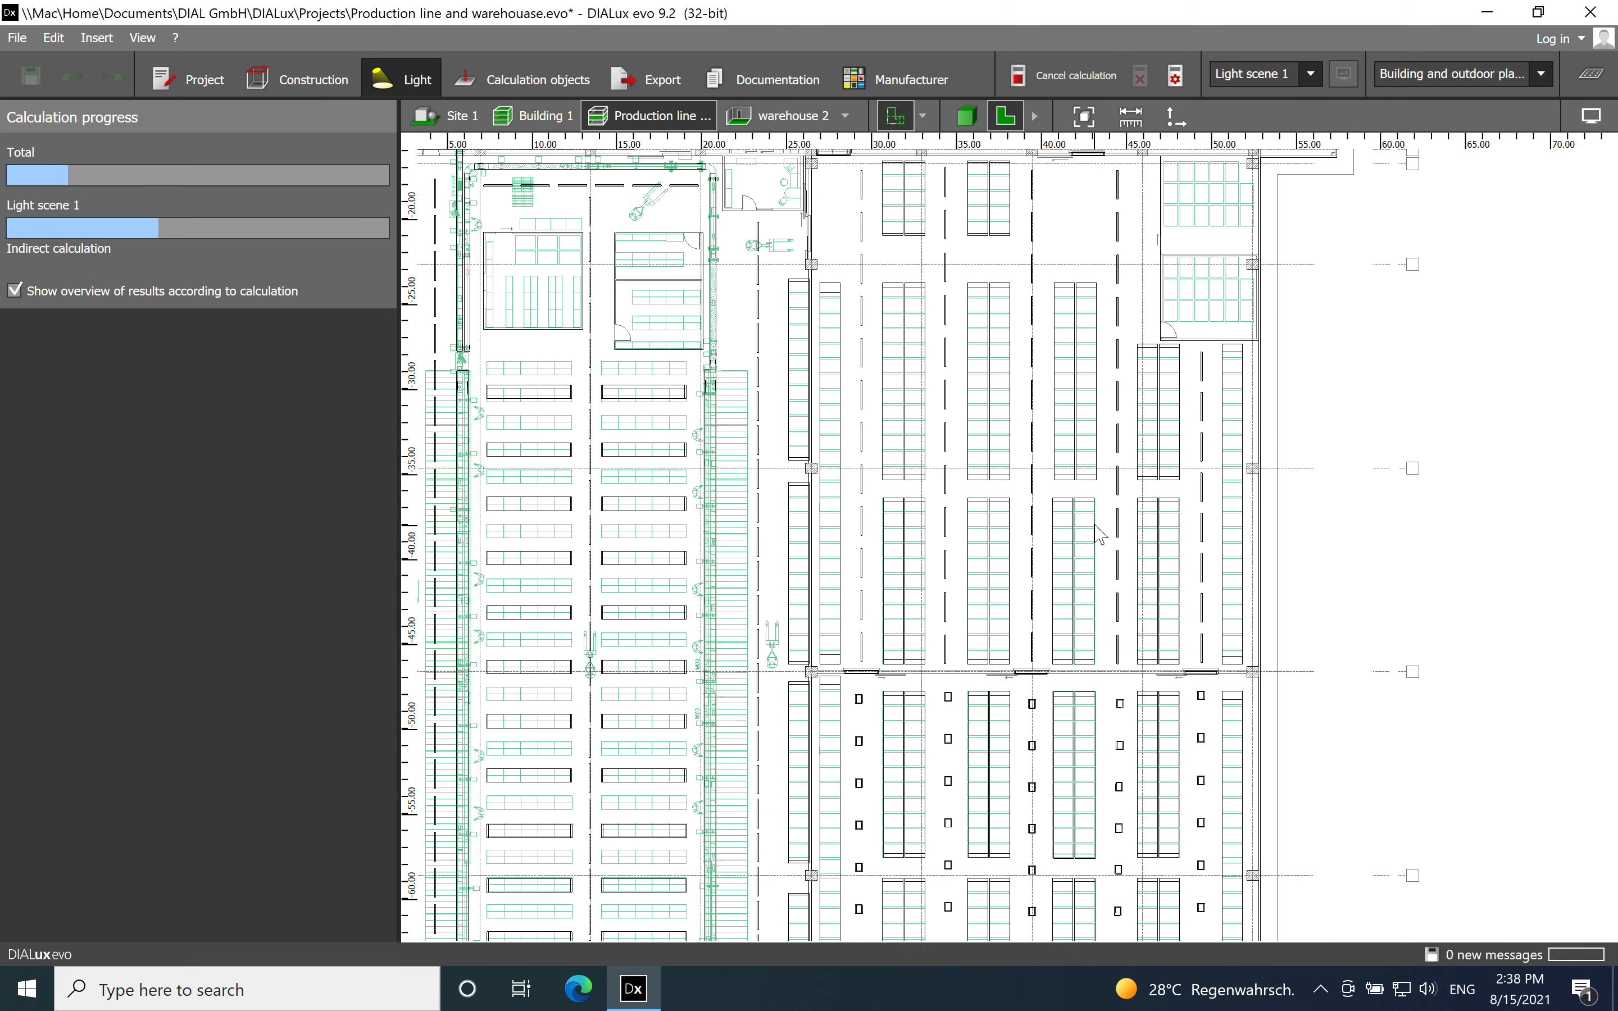
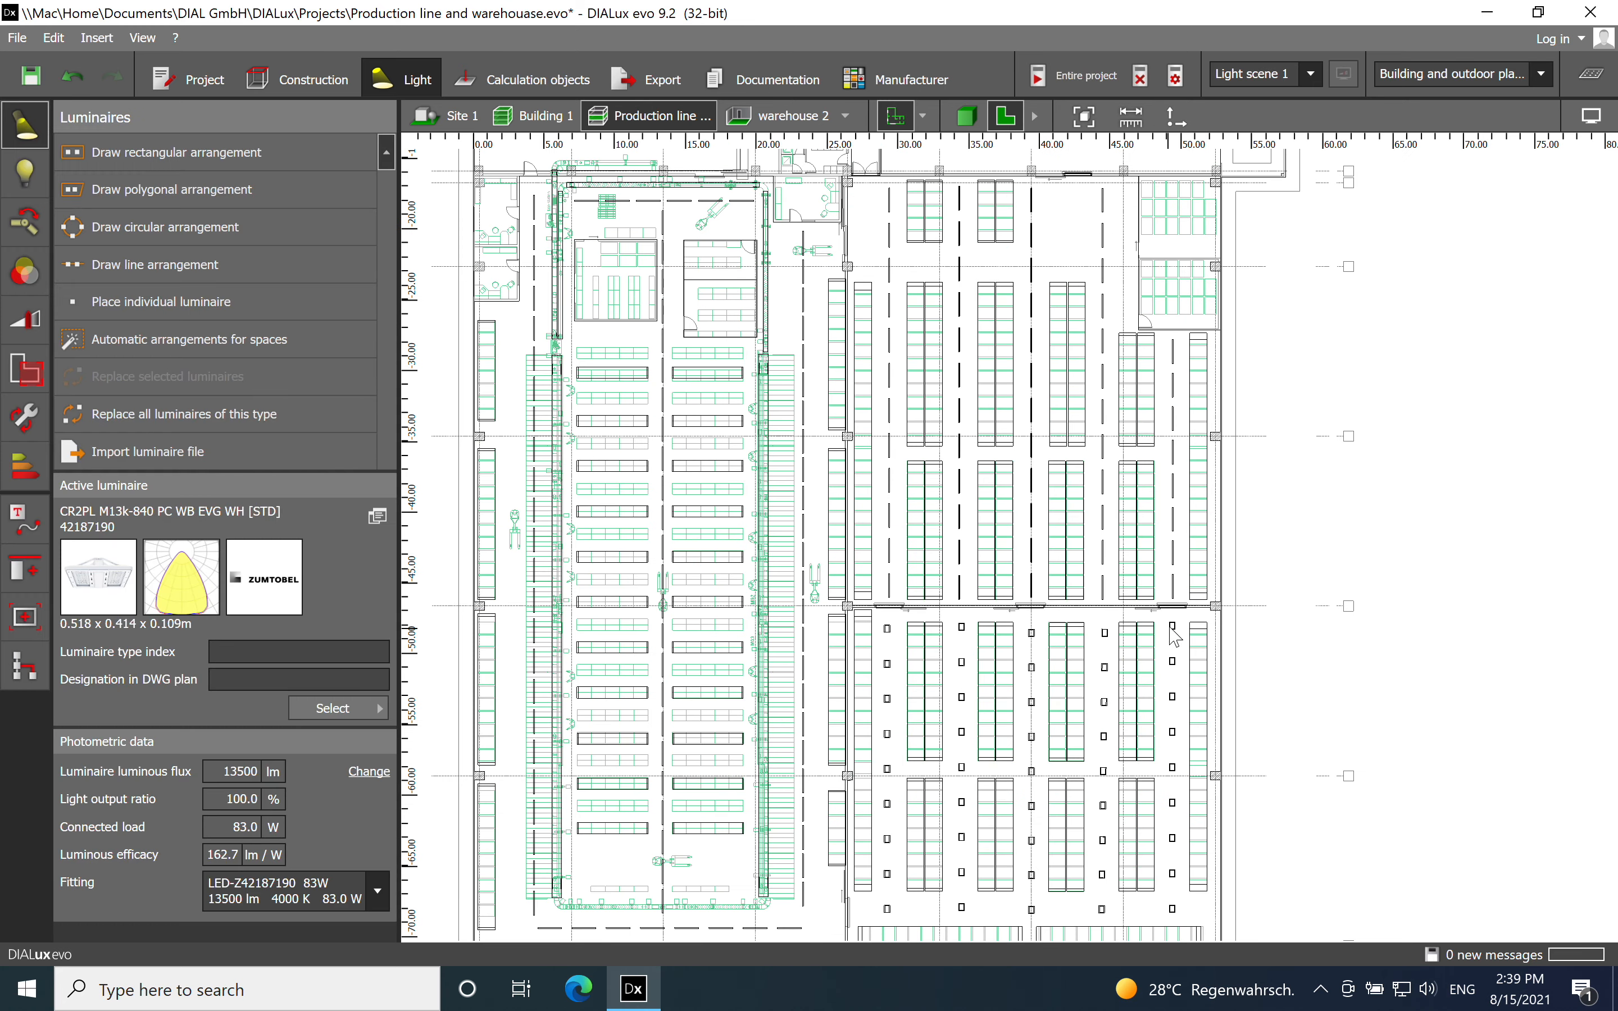
pyautogui.click(1591, 73)
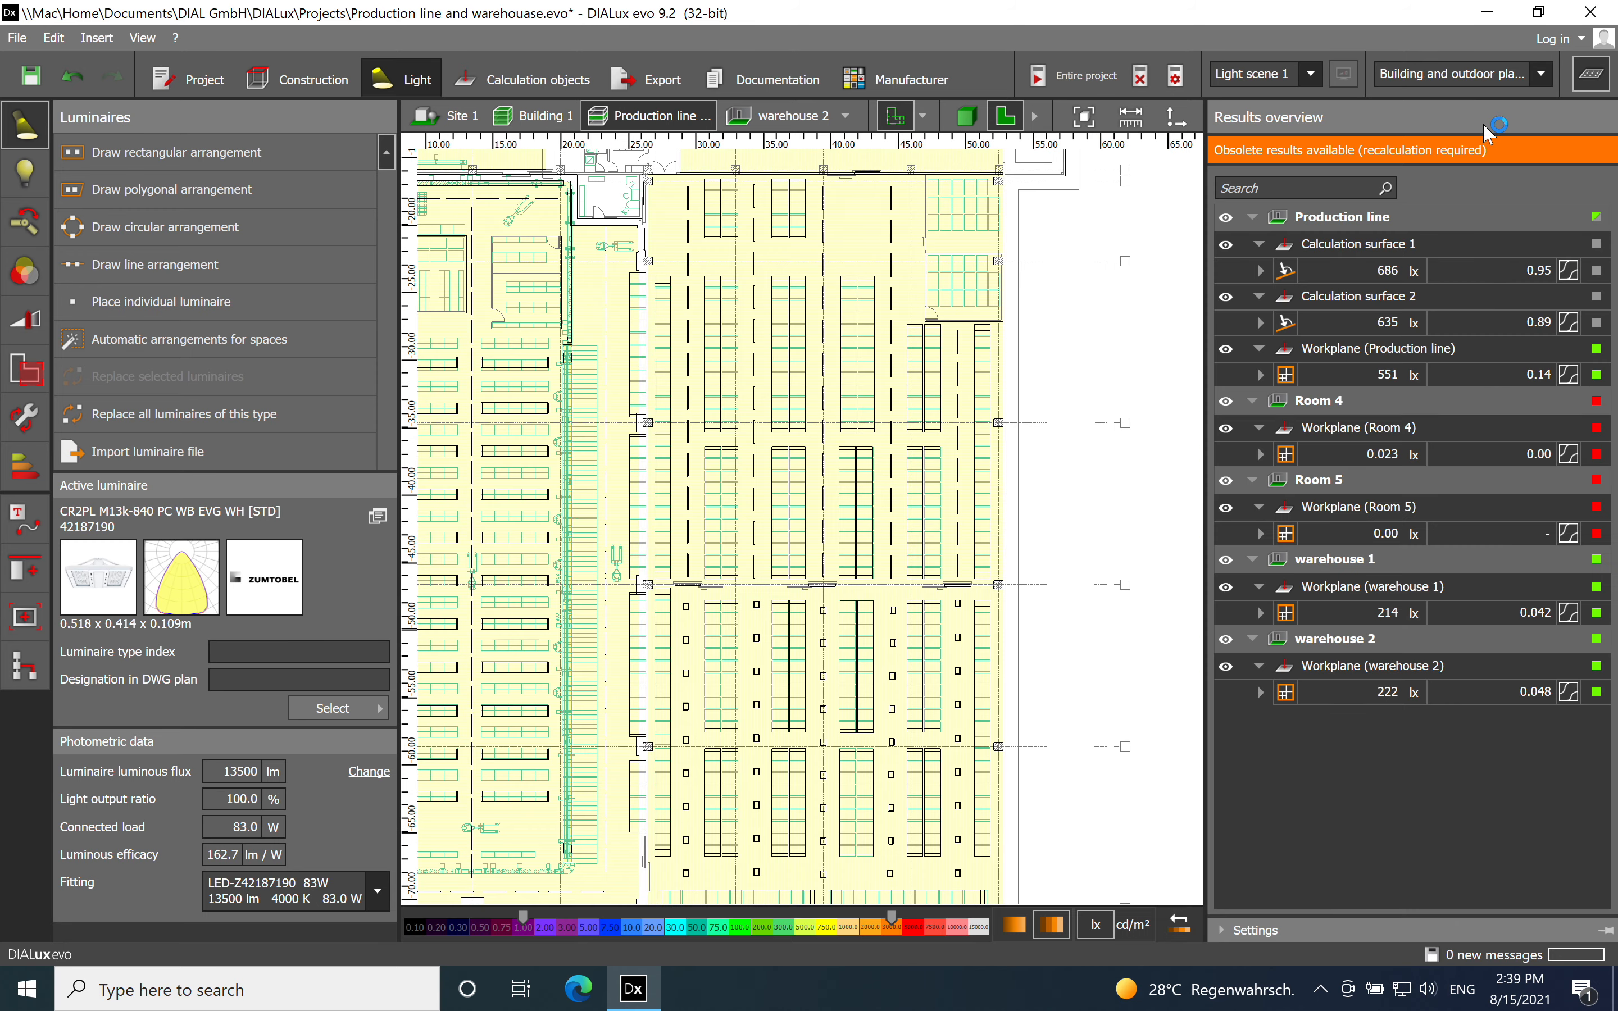
pyautogui.click(1252, 217)
pyautogui.click(1260, 271)
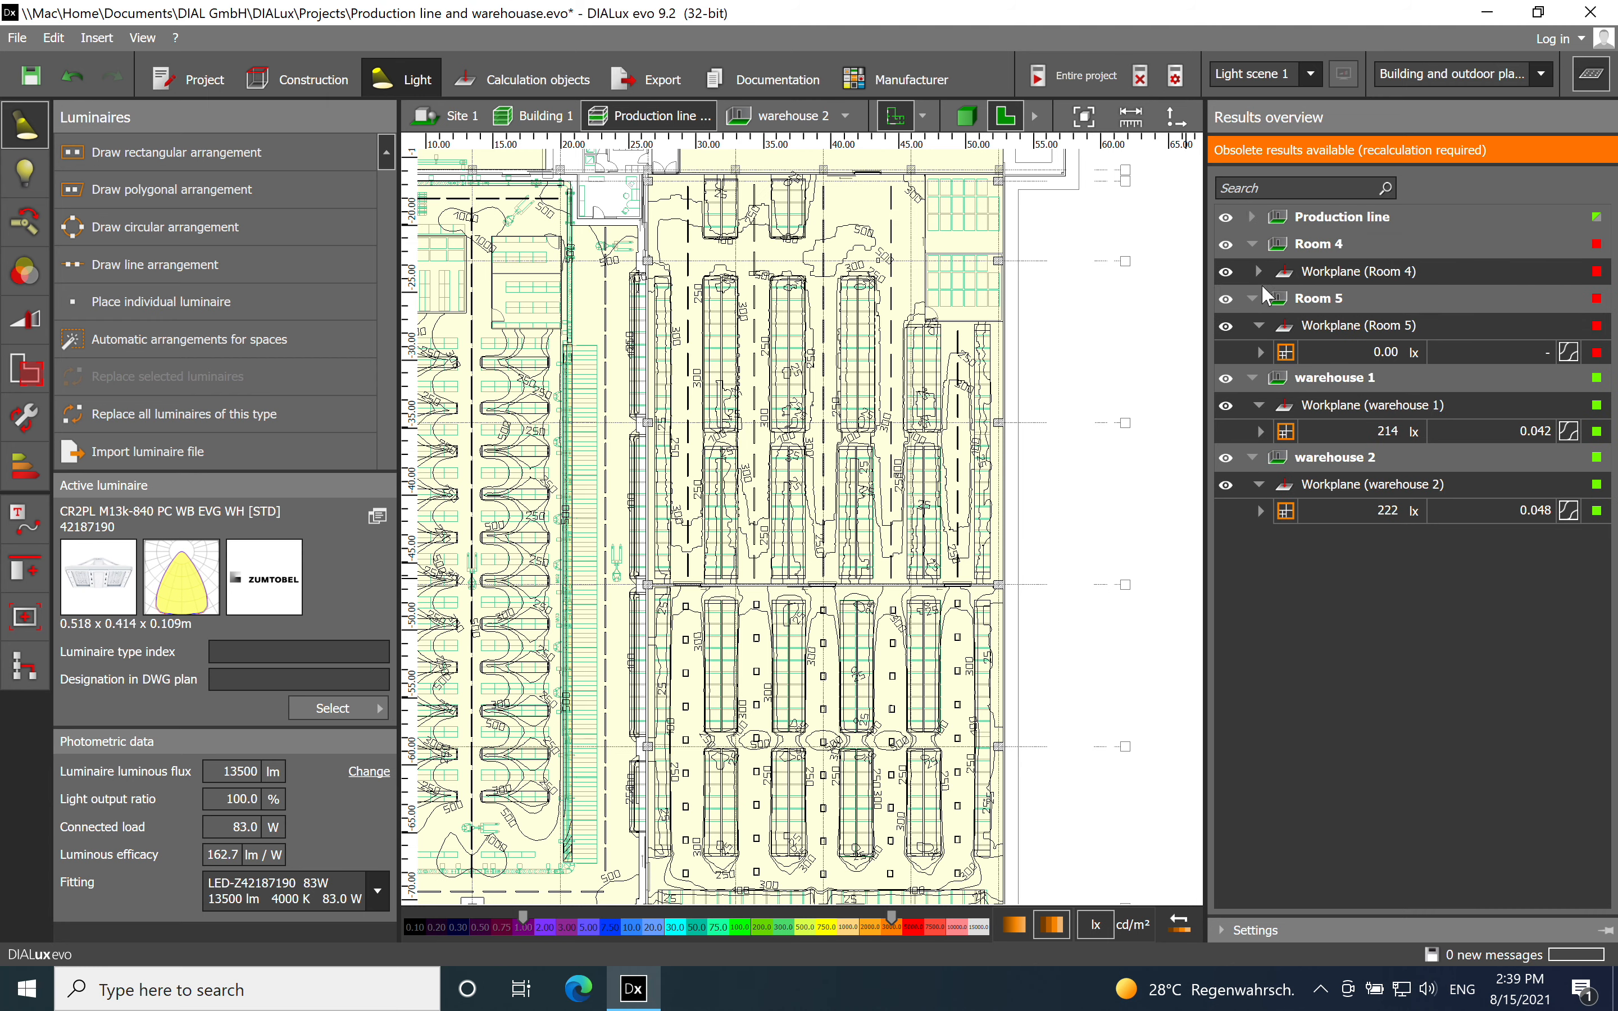
pyautogui.click(1257, 294)
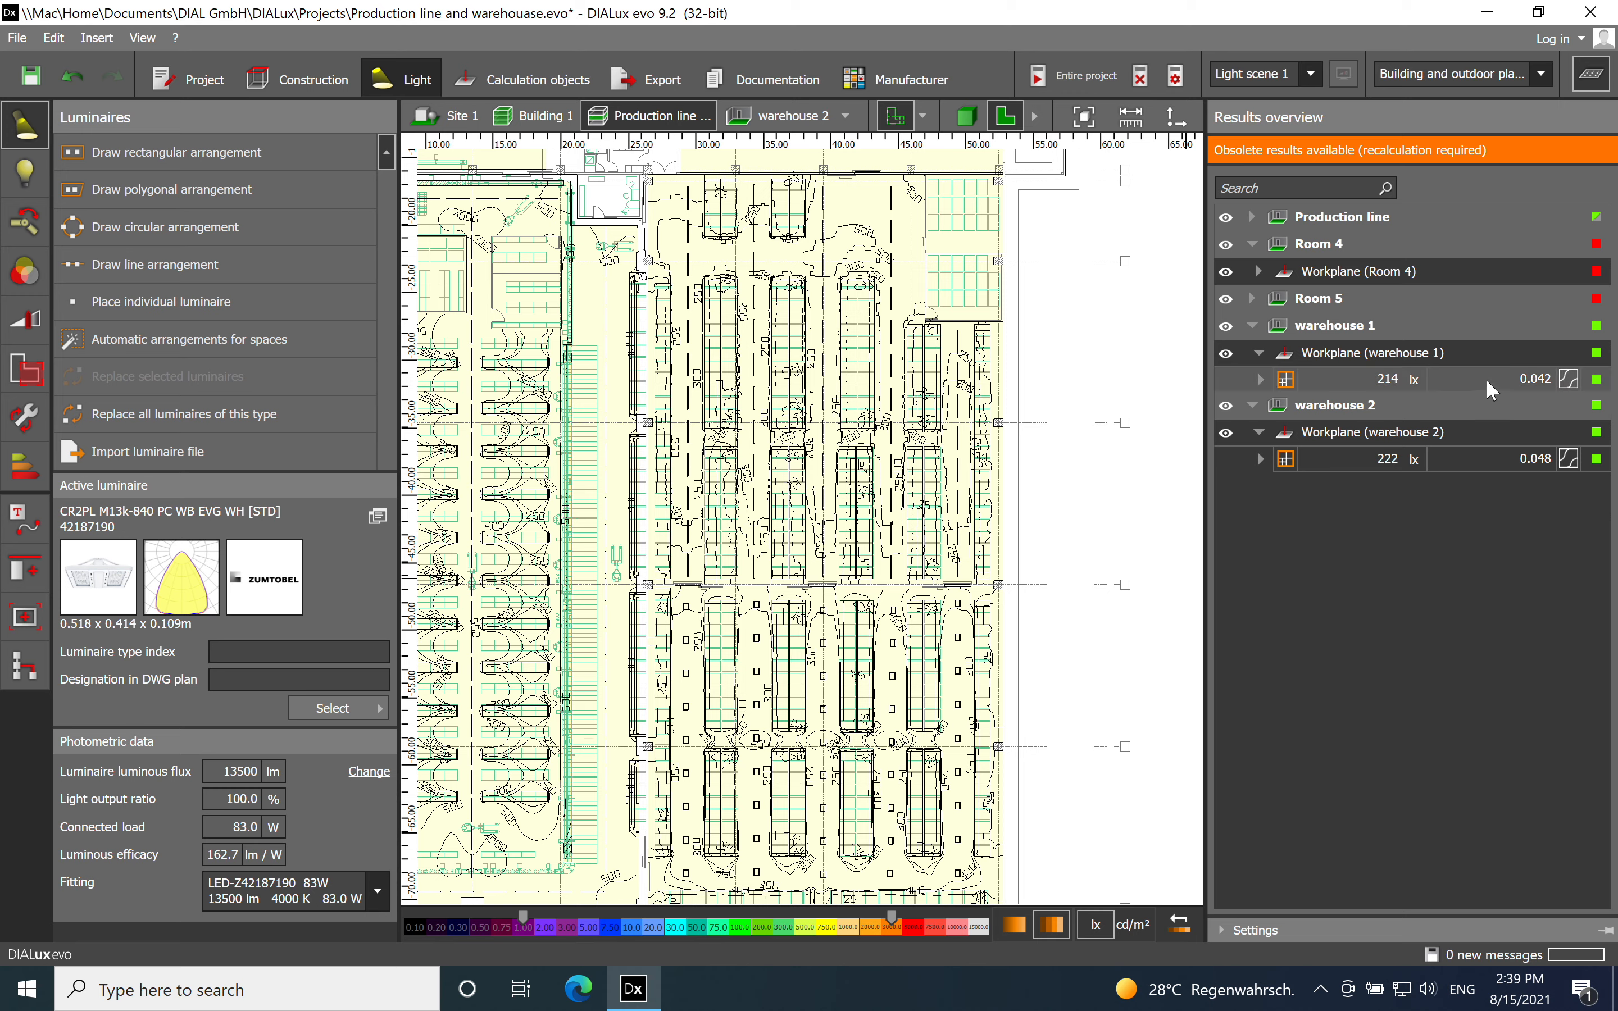
# Expand the workplane results of warehouse 1 and warehouse 2 and compare their average illuminance with the target.
pyautogui.click(1258, 380)
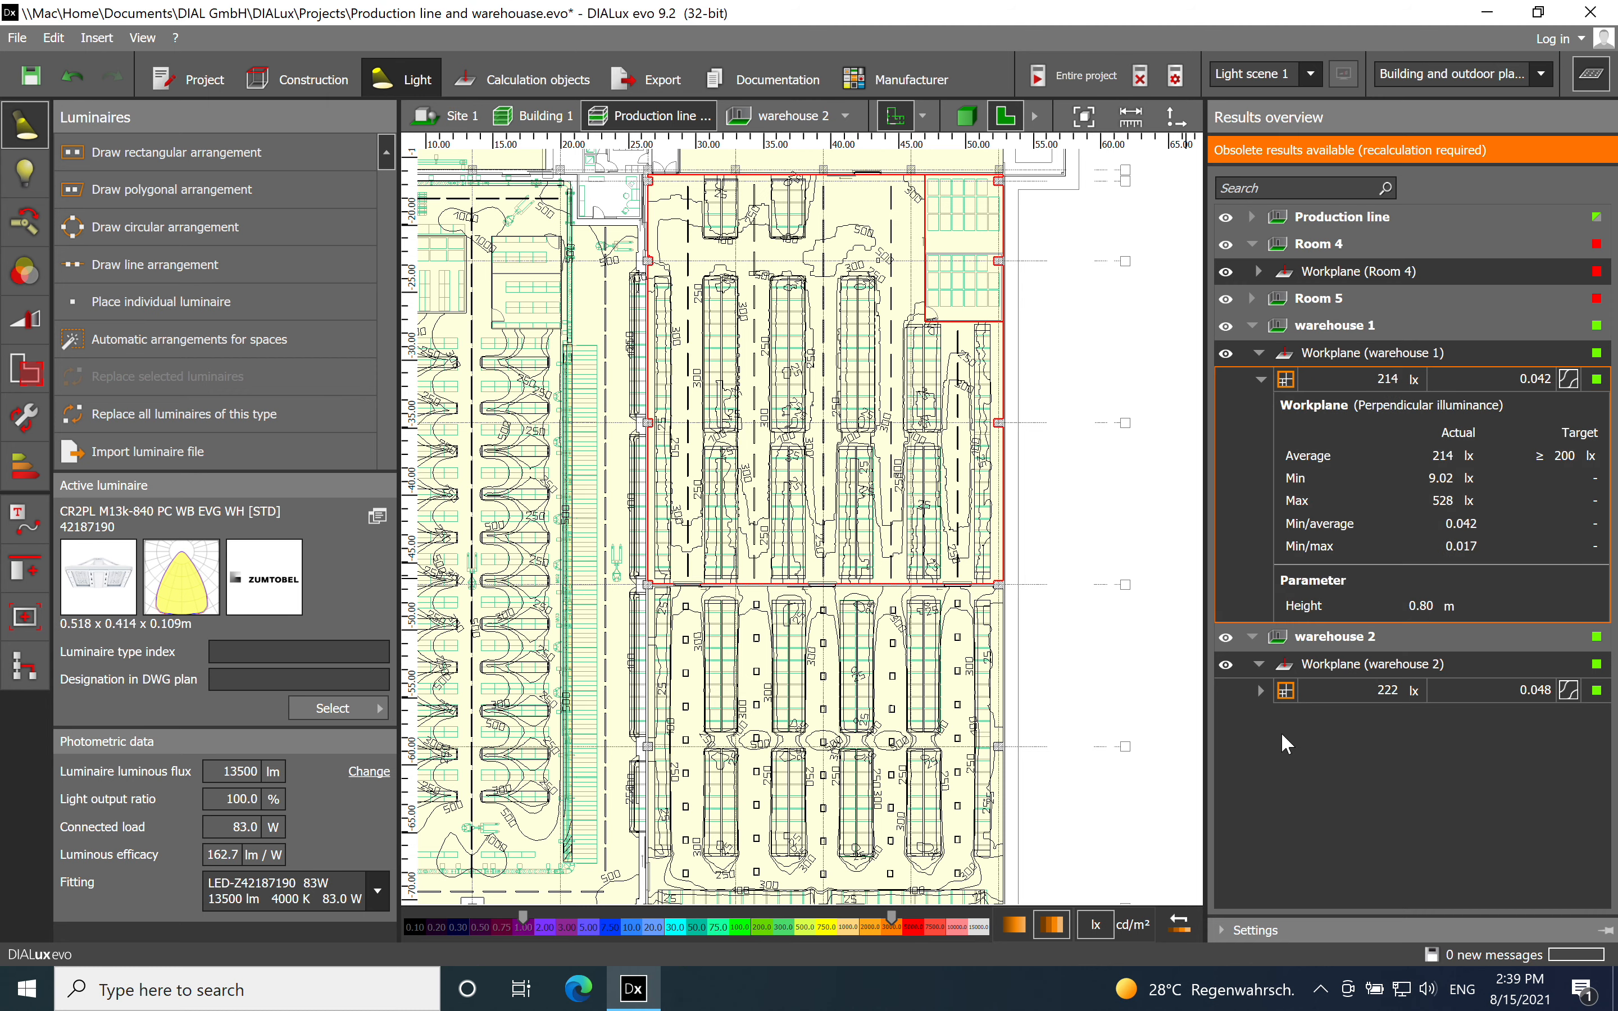
pyautogui.click(1261, 692)
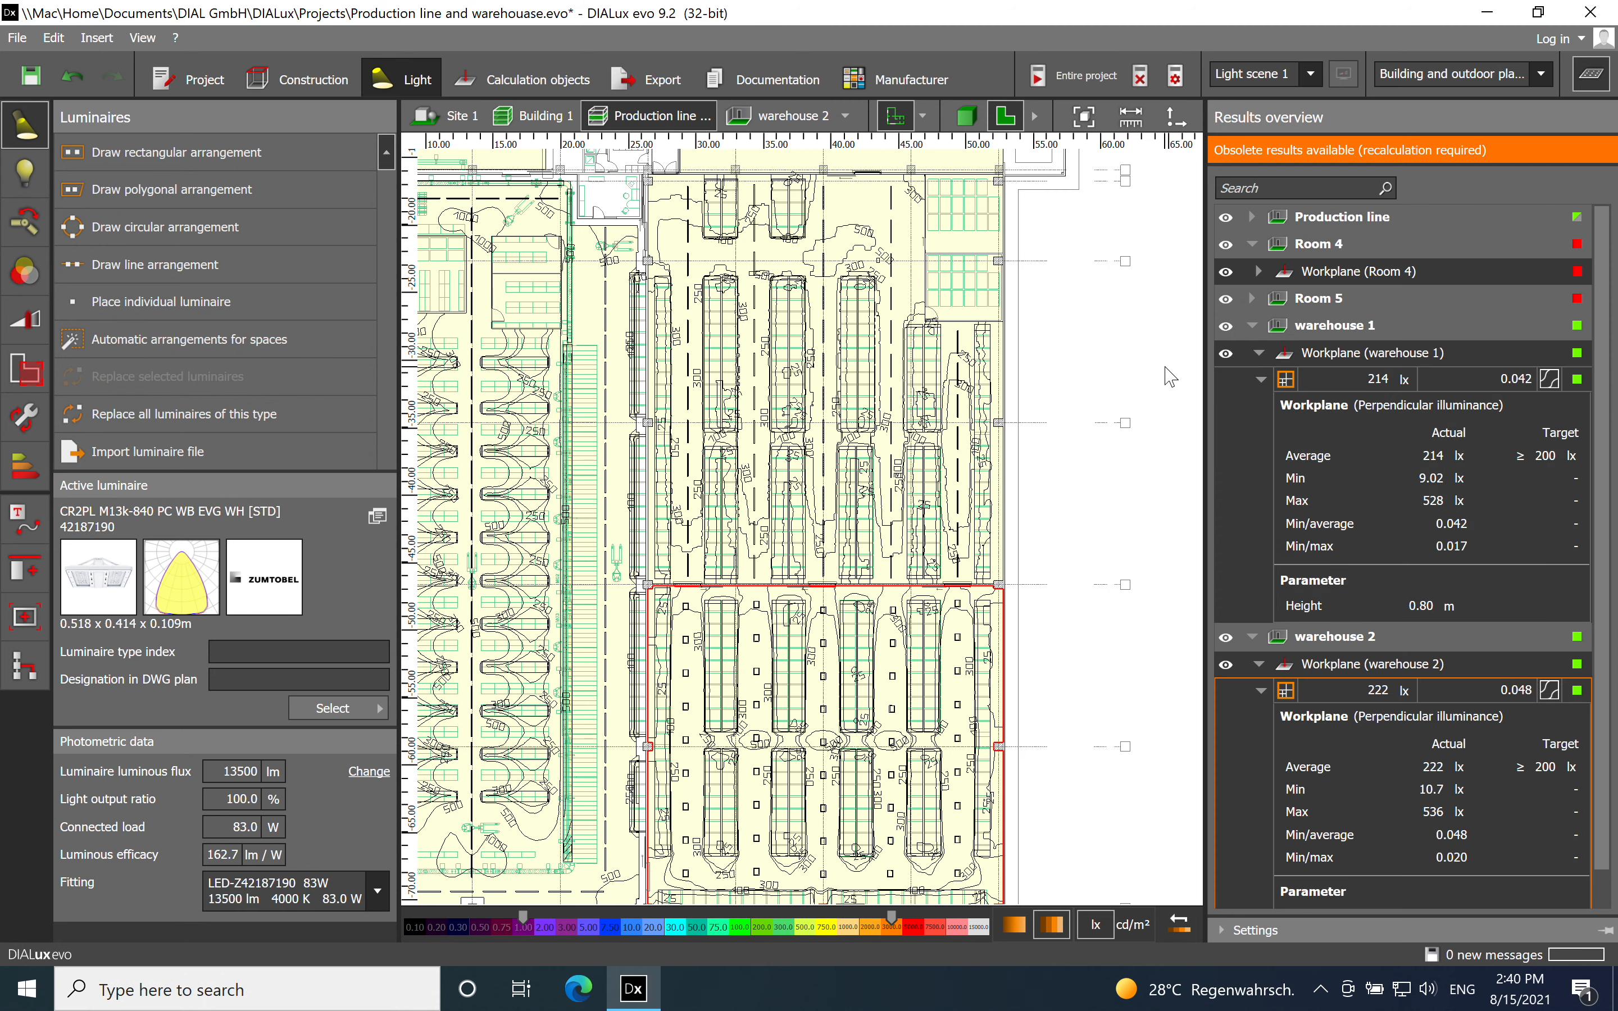
pyautogui.scroll(-1, 1359, 702)
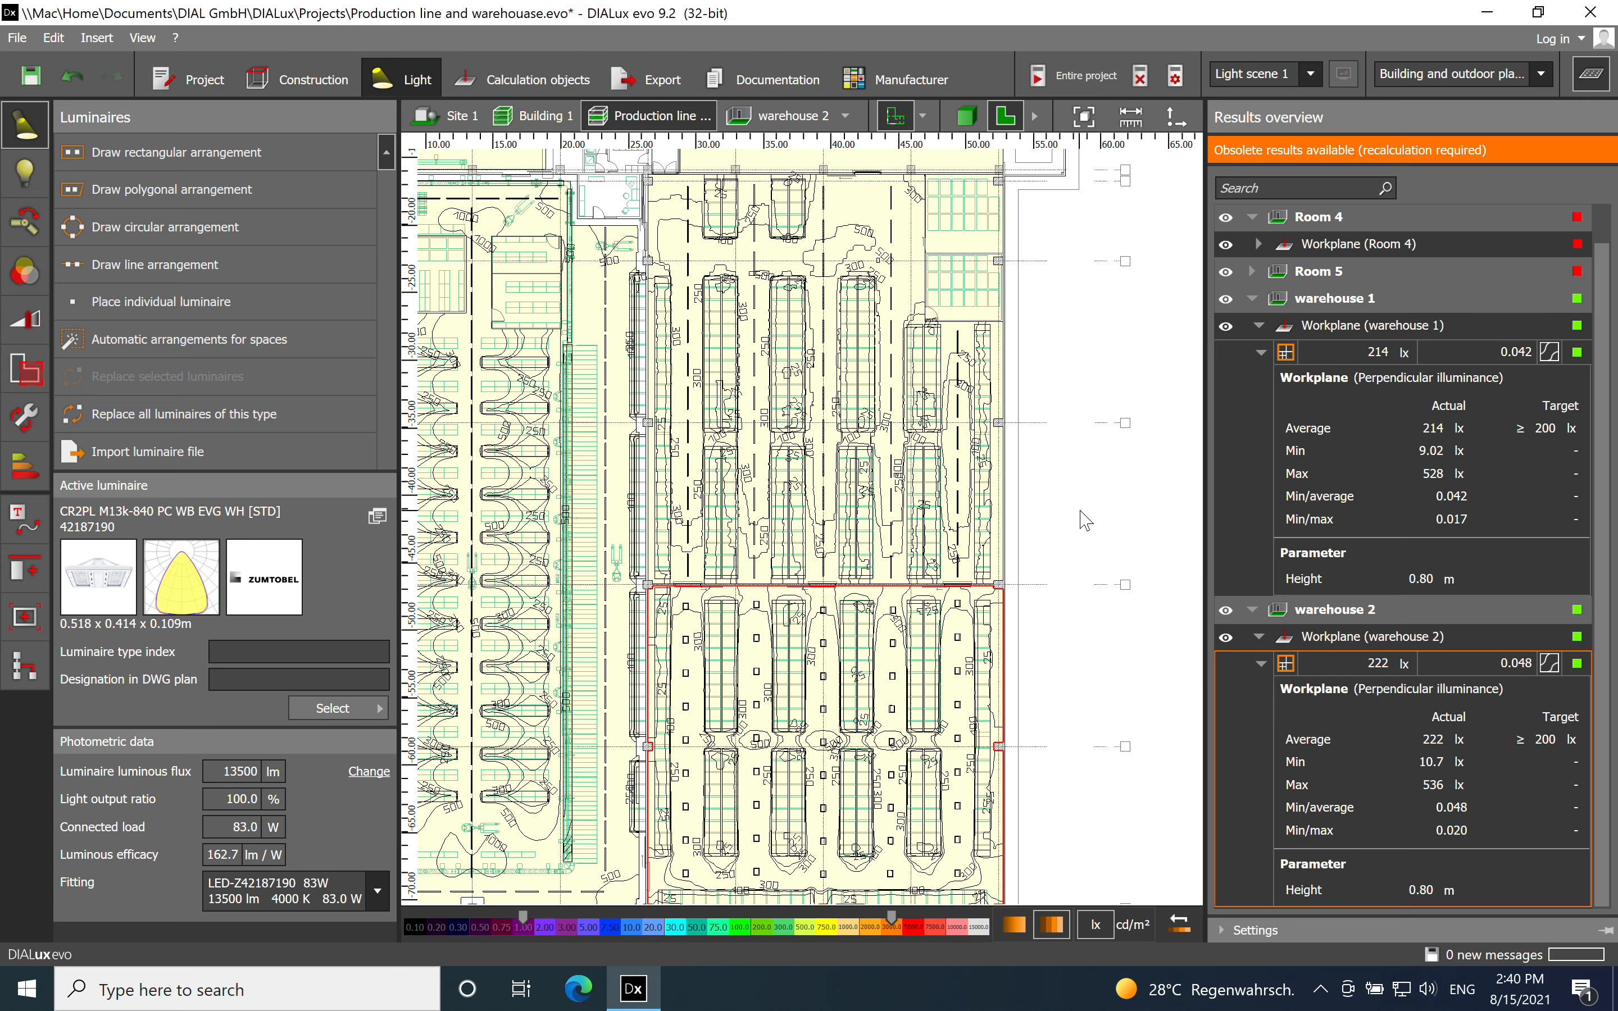
pyautogui.scroll(-1, 1083, 481)
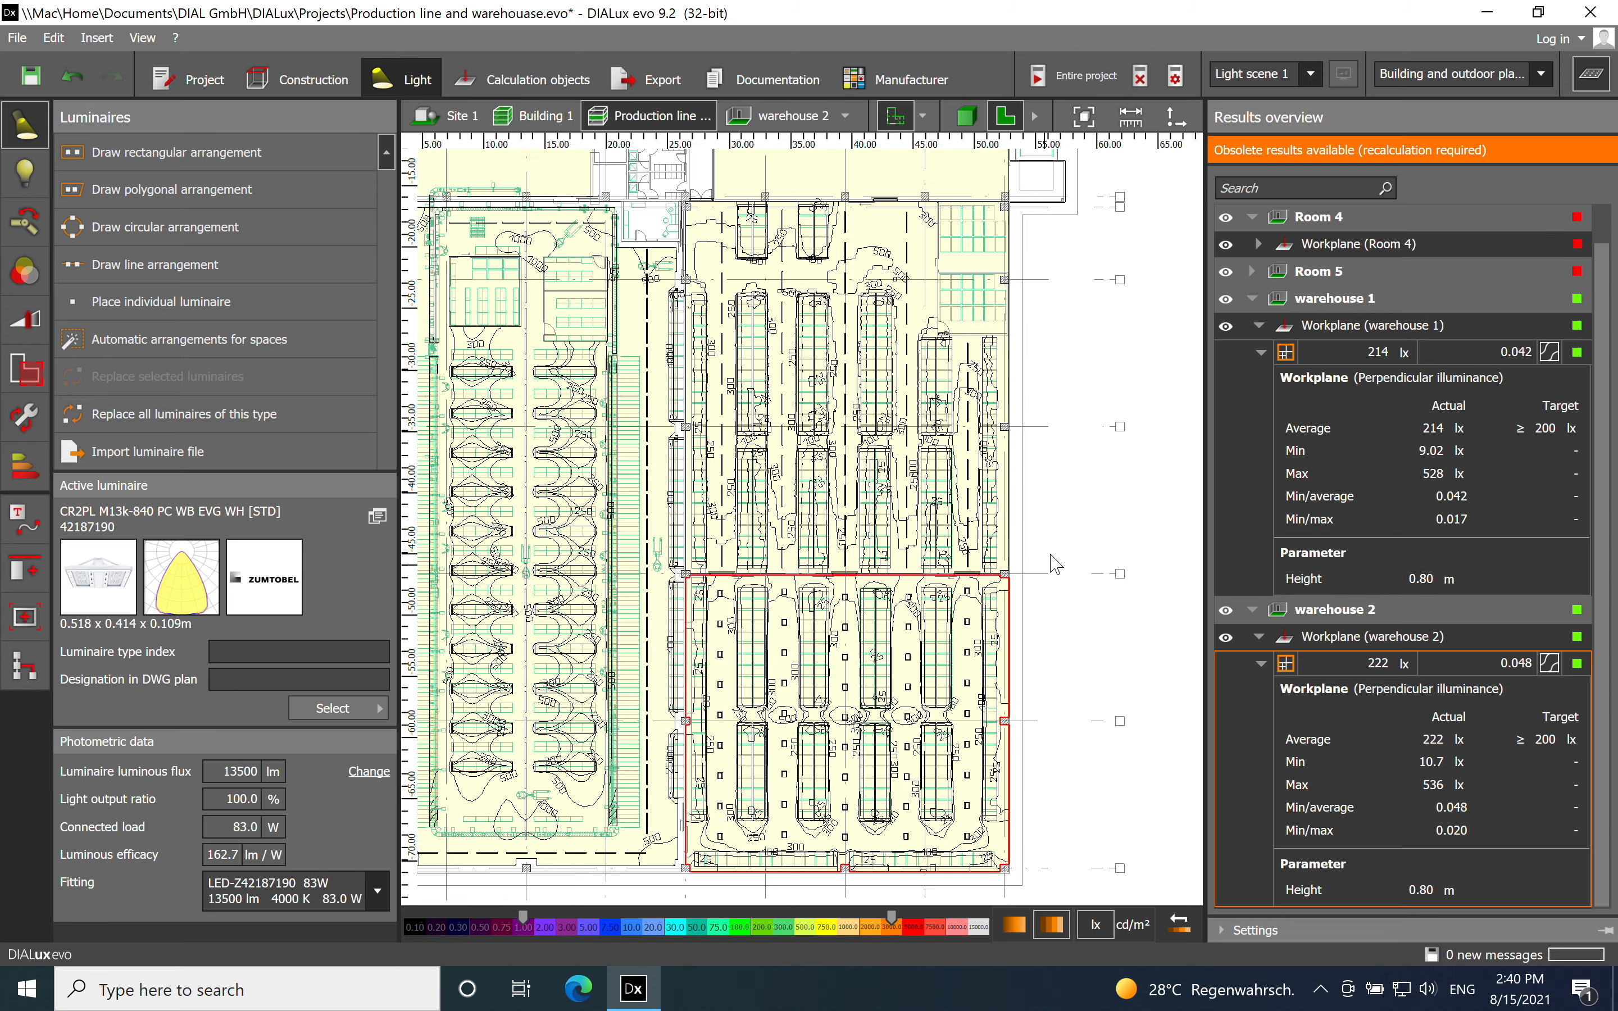
pyautogui.scroll(-2, 1070, 526)
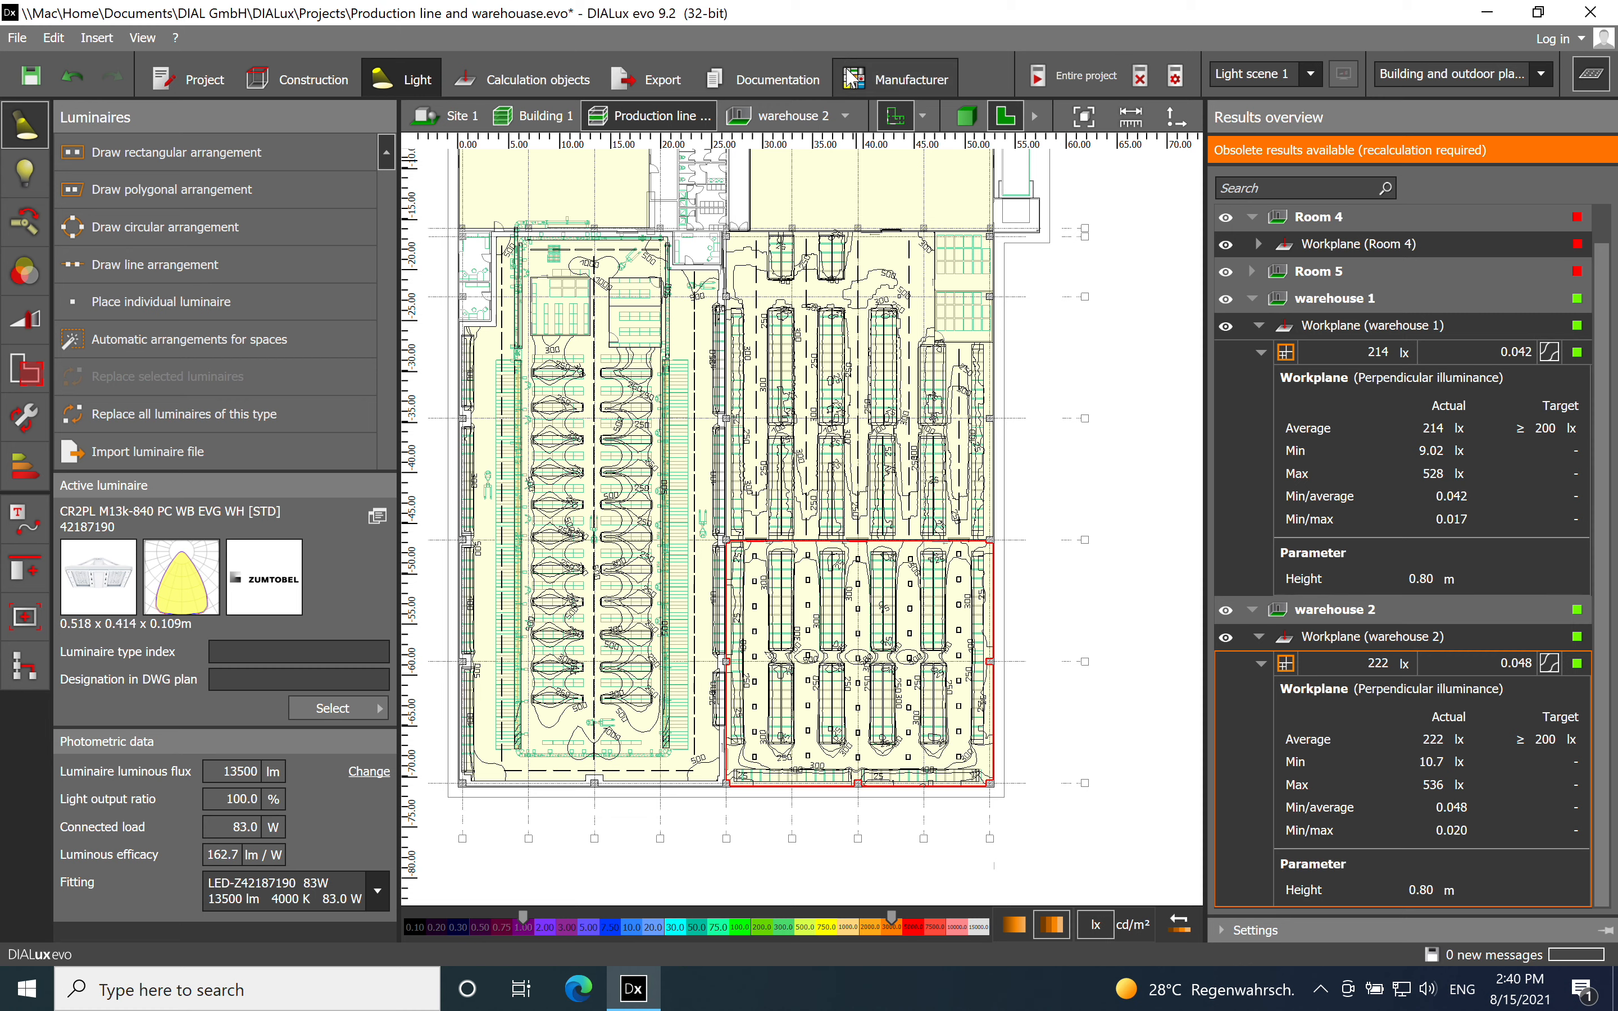
# Show the storey in 3D and close the results overview.
pyautogui.click(967, 115)
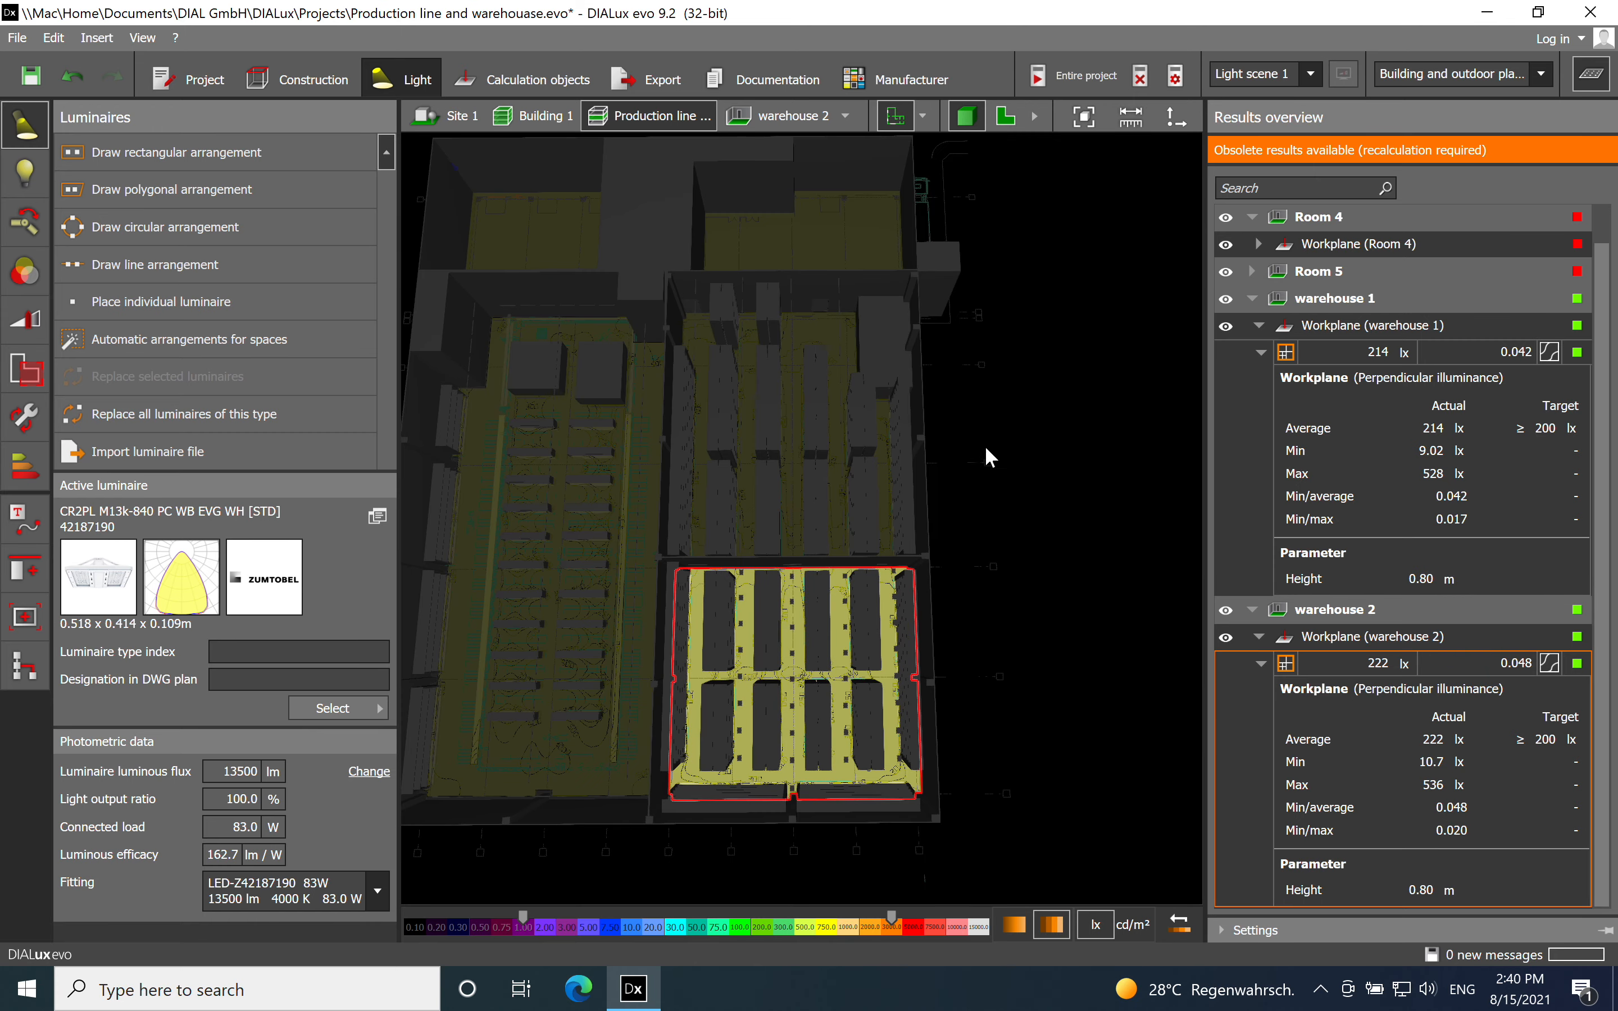
pyautogui.click(1589, 75)
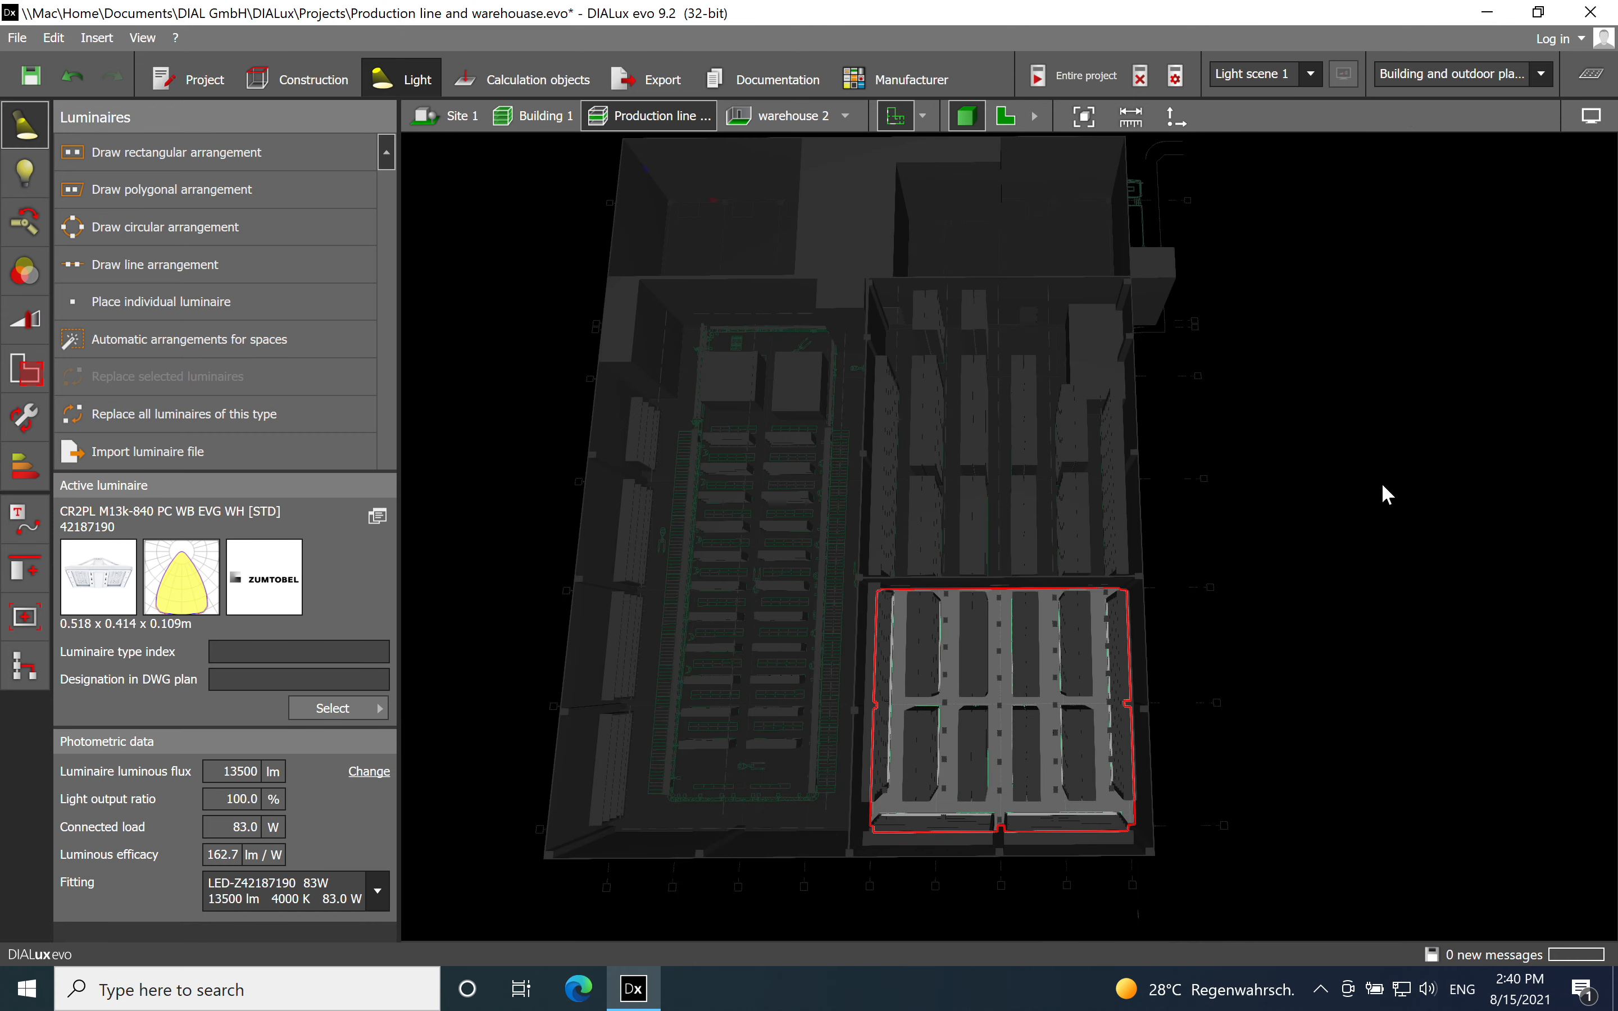
pyautogui.moveTo(1165, 580); pyautogui.dragTo(1263, 679, button='middle')
pyautogui.scroll(2, 1056, 653)
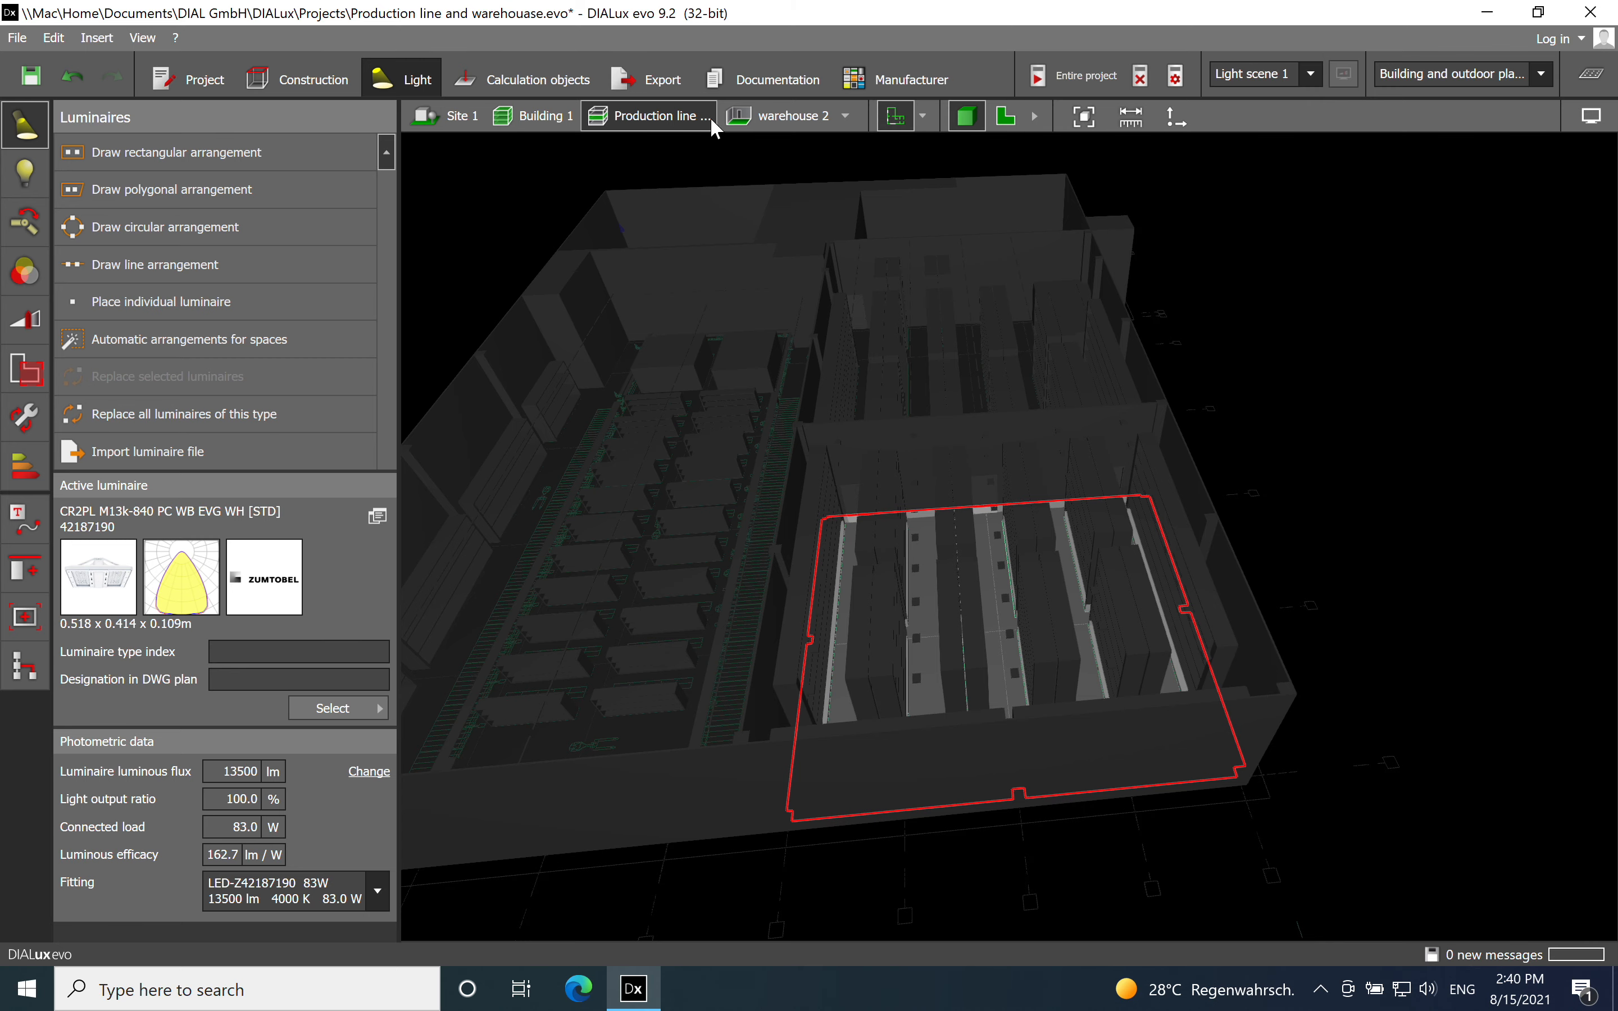
# Open warehouse 2 on its own in 3D and raise the display brightness of the view.
pyautogui.click(798, 114)
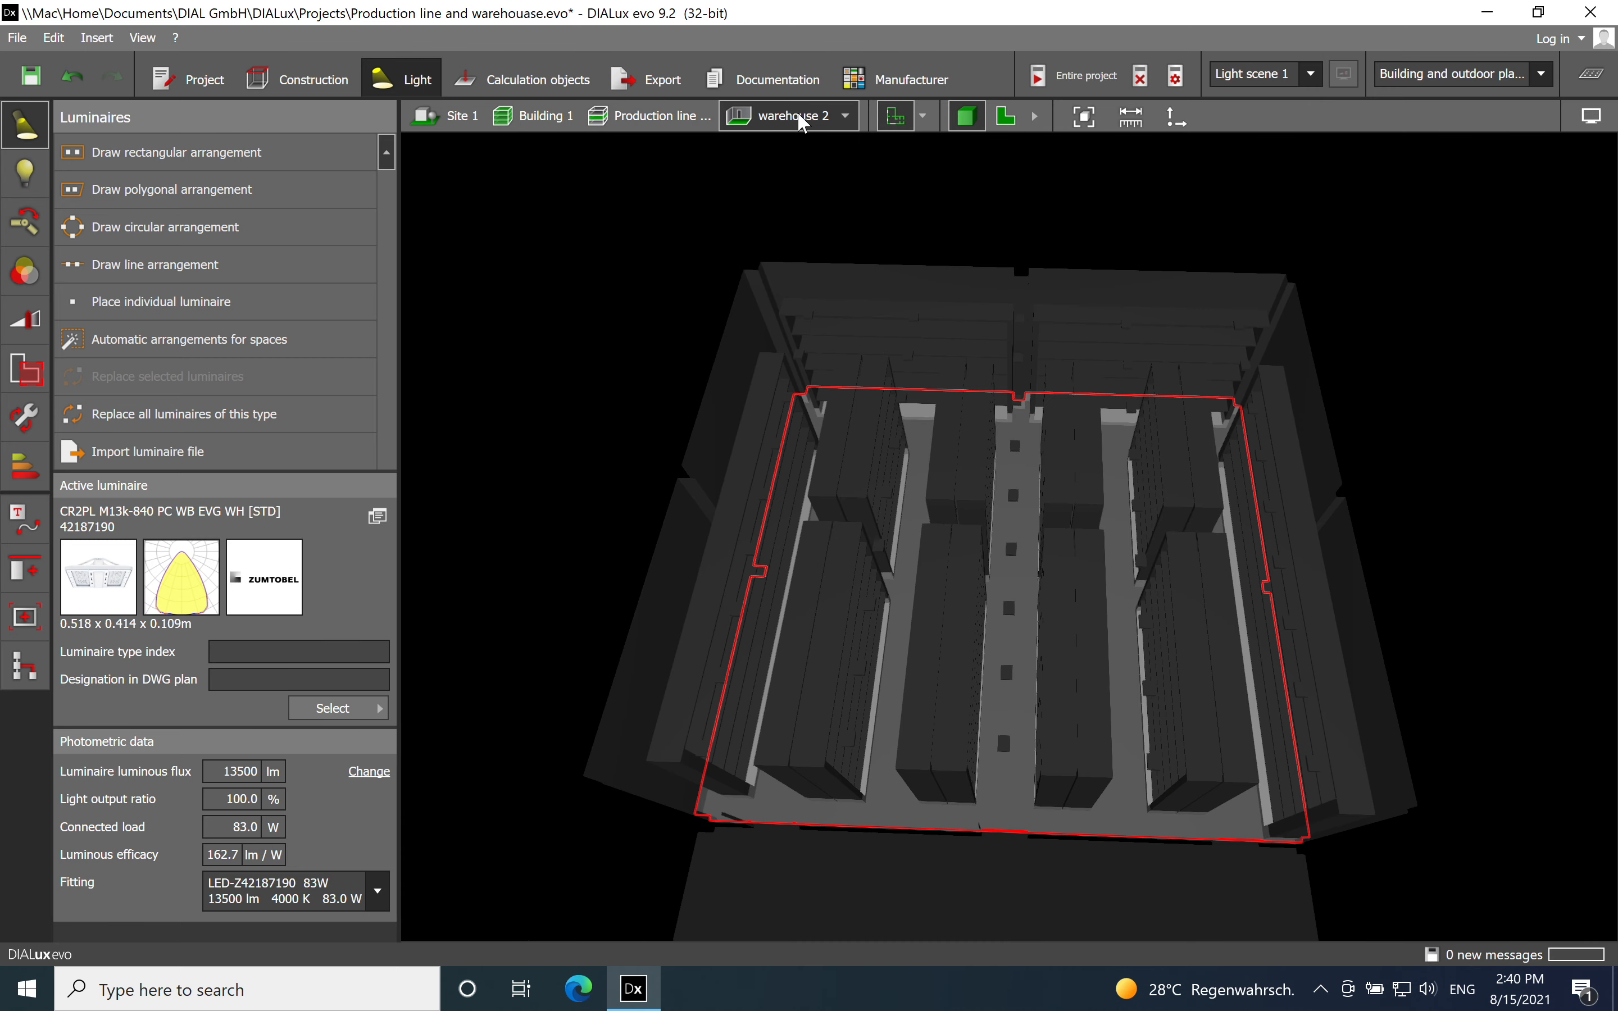
pyautogui.click(1605, 126)
pyautogui.click(1515, 149)
pyautogui.click(1516, 154)
pyautogui.click(1490, 431)
pyautogui.click(1591, 117)
pyautogui.click(1513, 150)
pyautogui.click(1436, 589)
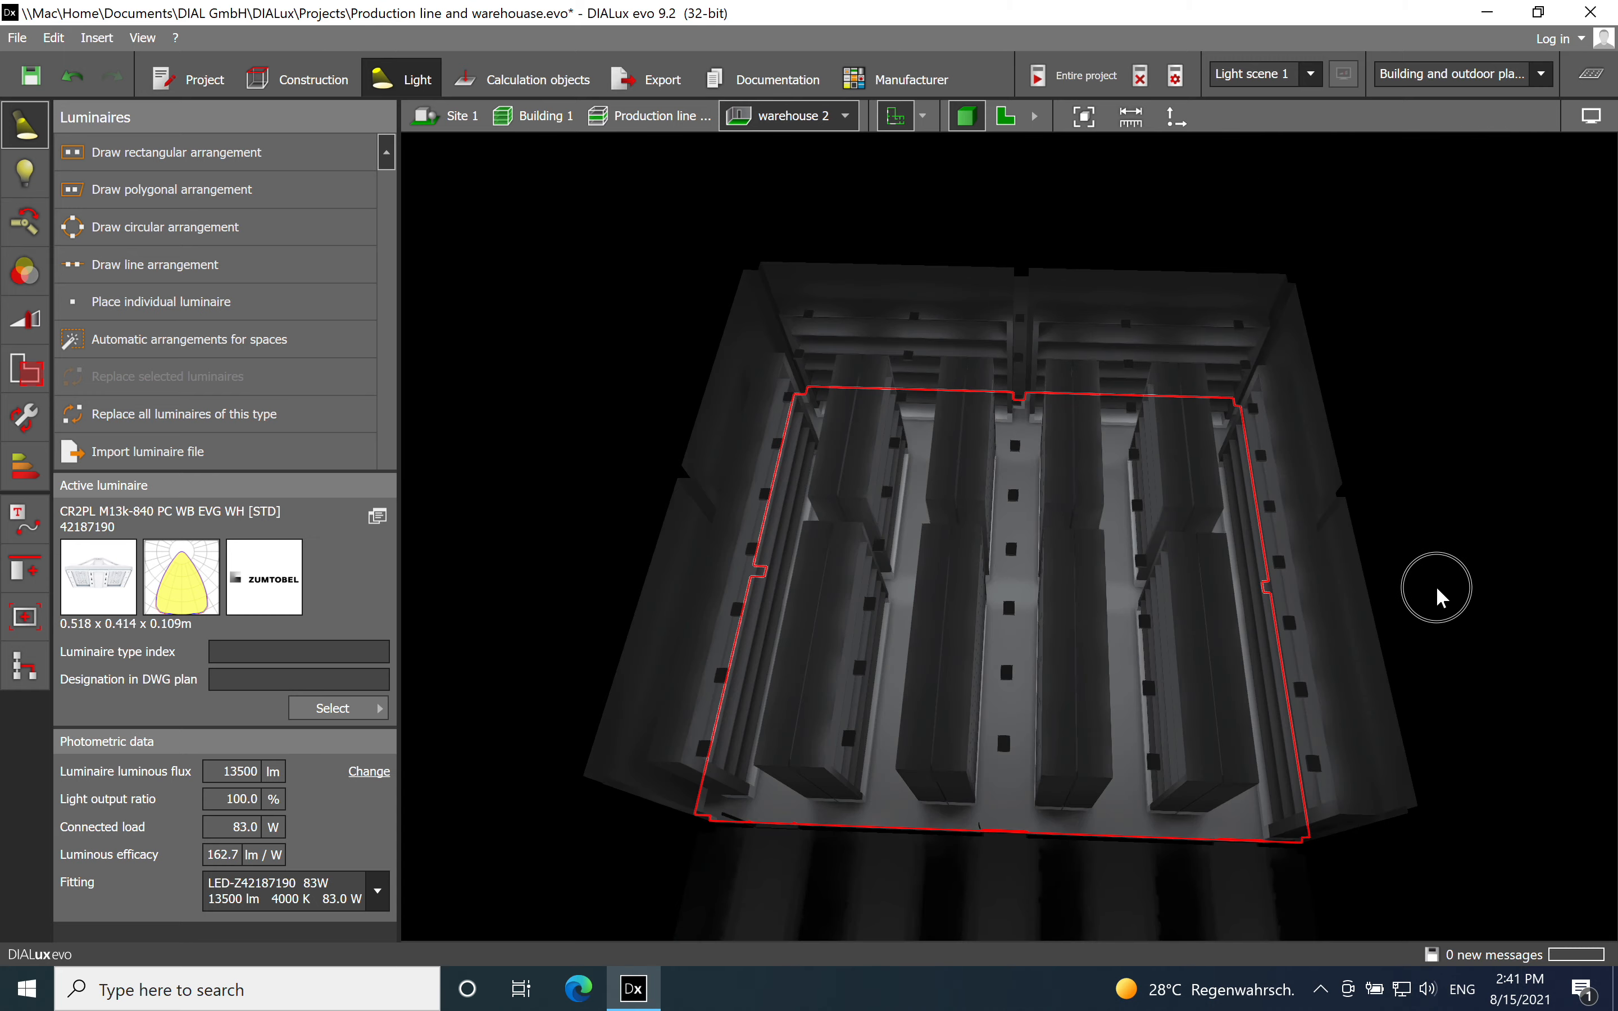
pyautogui.moveTo(1441, 614); pyautogui.dragTo(675, 611, button='middle')
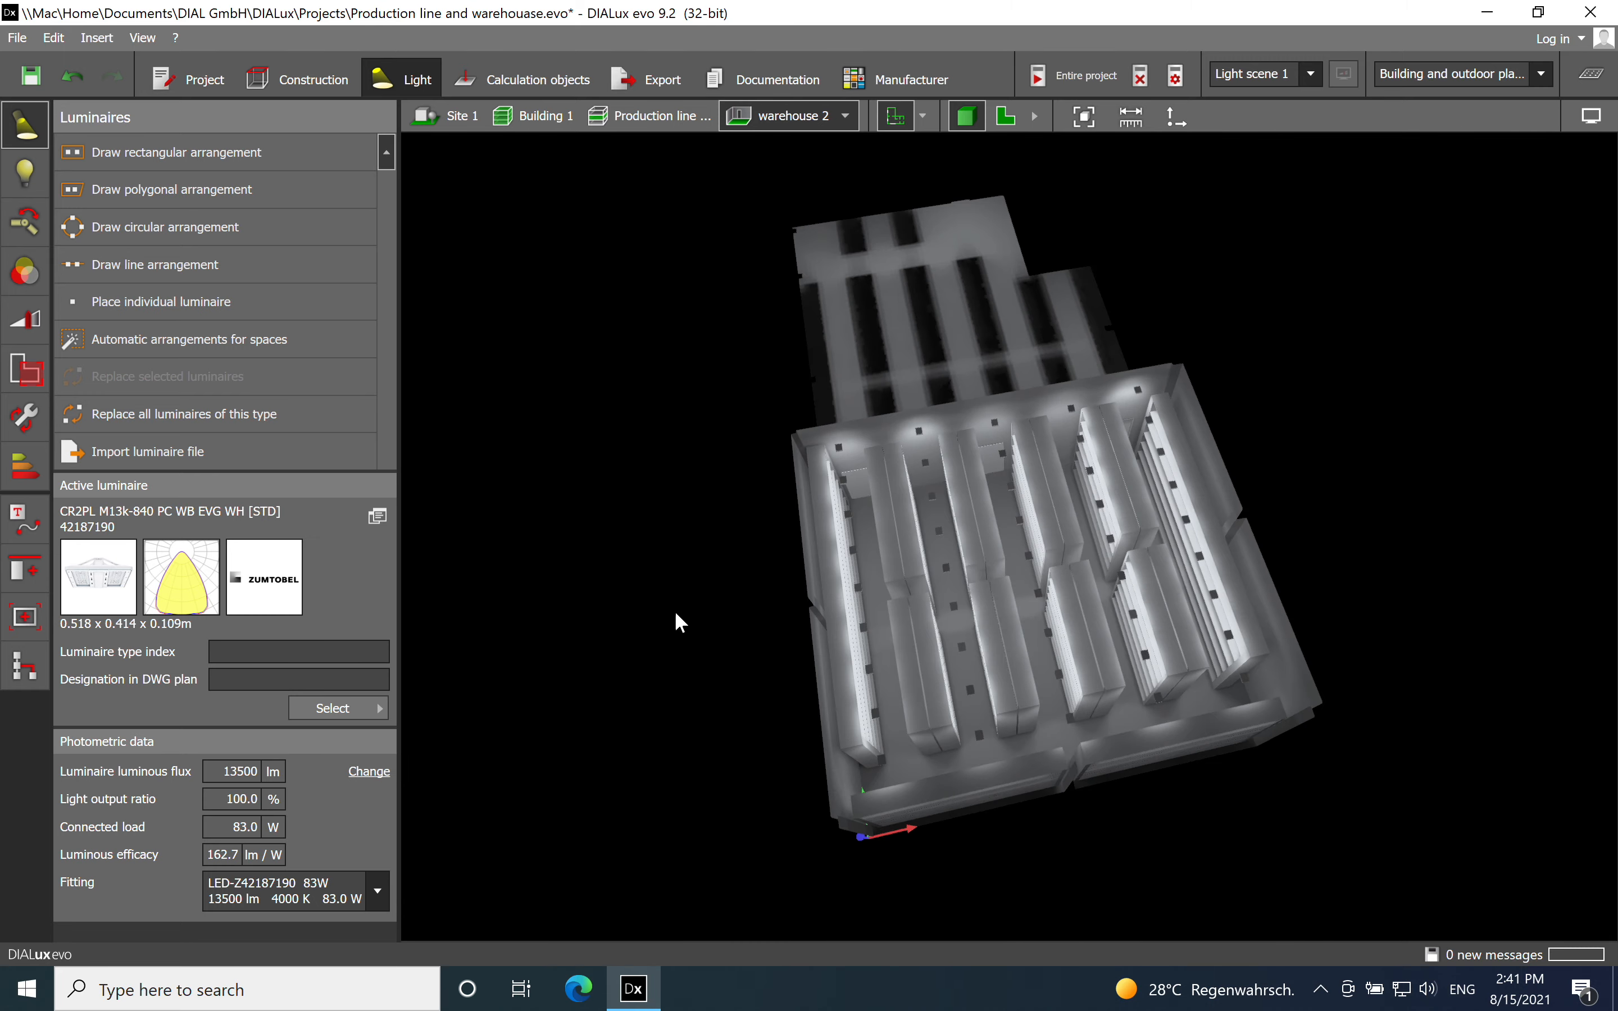
# Display the production line room on its own in 3D and return to the whole storey.
pyautogui.click(844, 118)
pyautogui.click(933, 145)
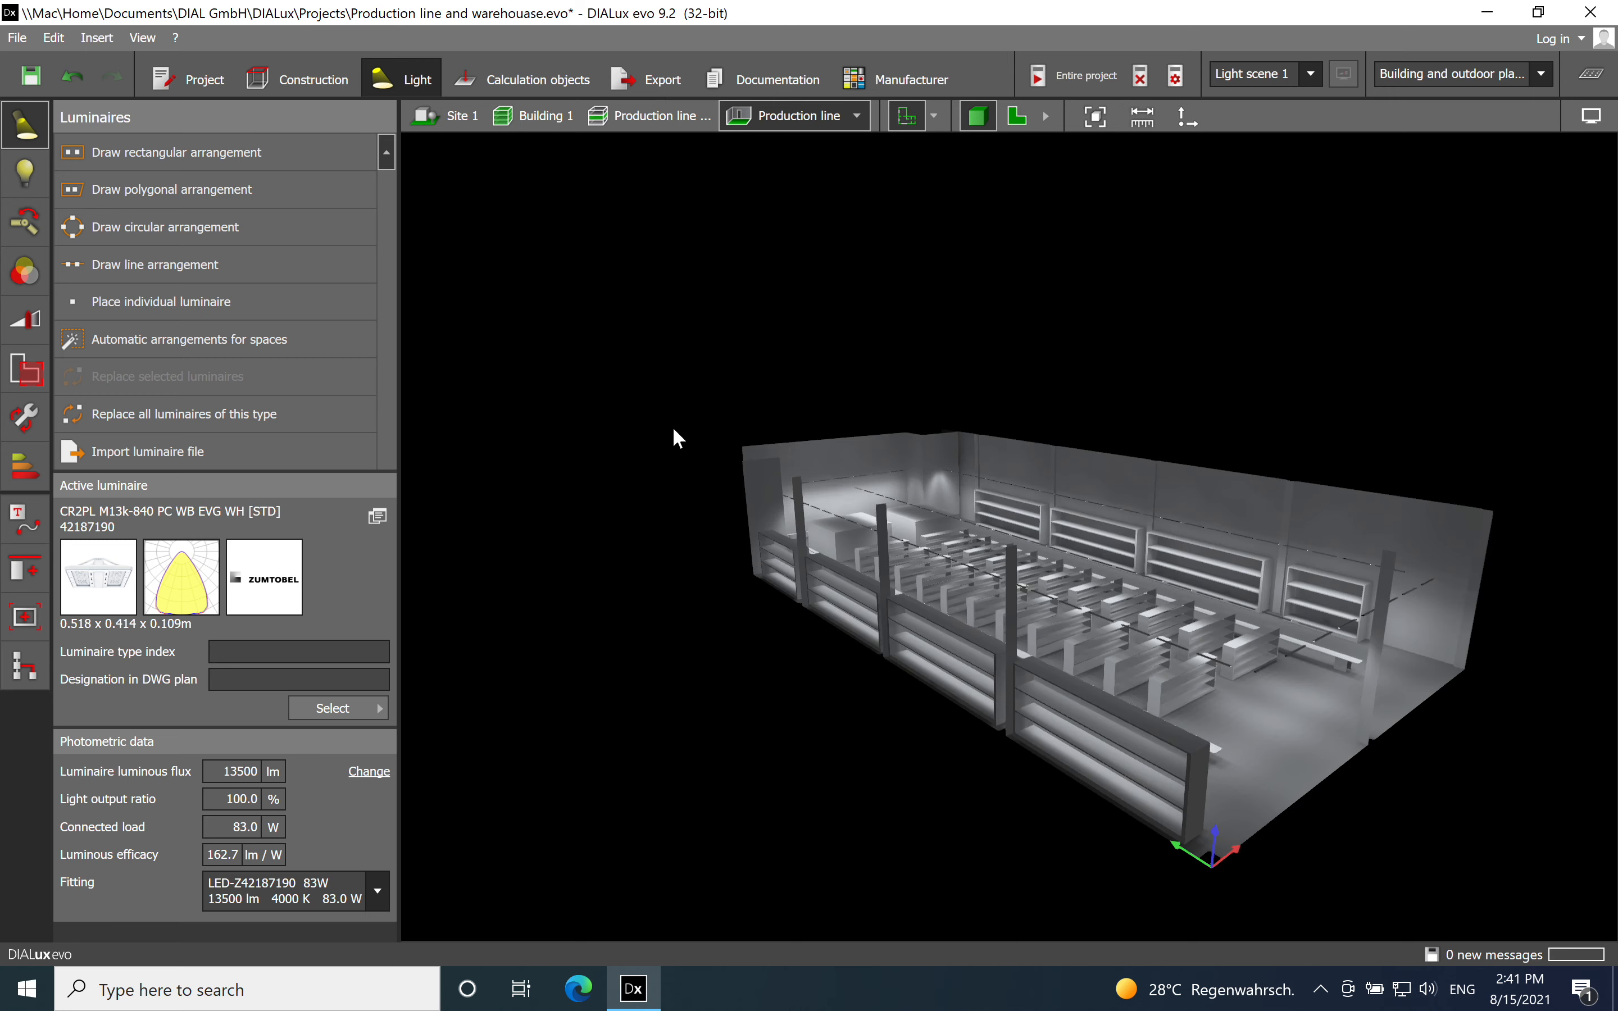
pyautogui.click(648, 115)
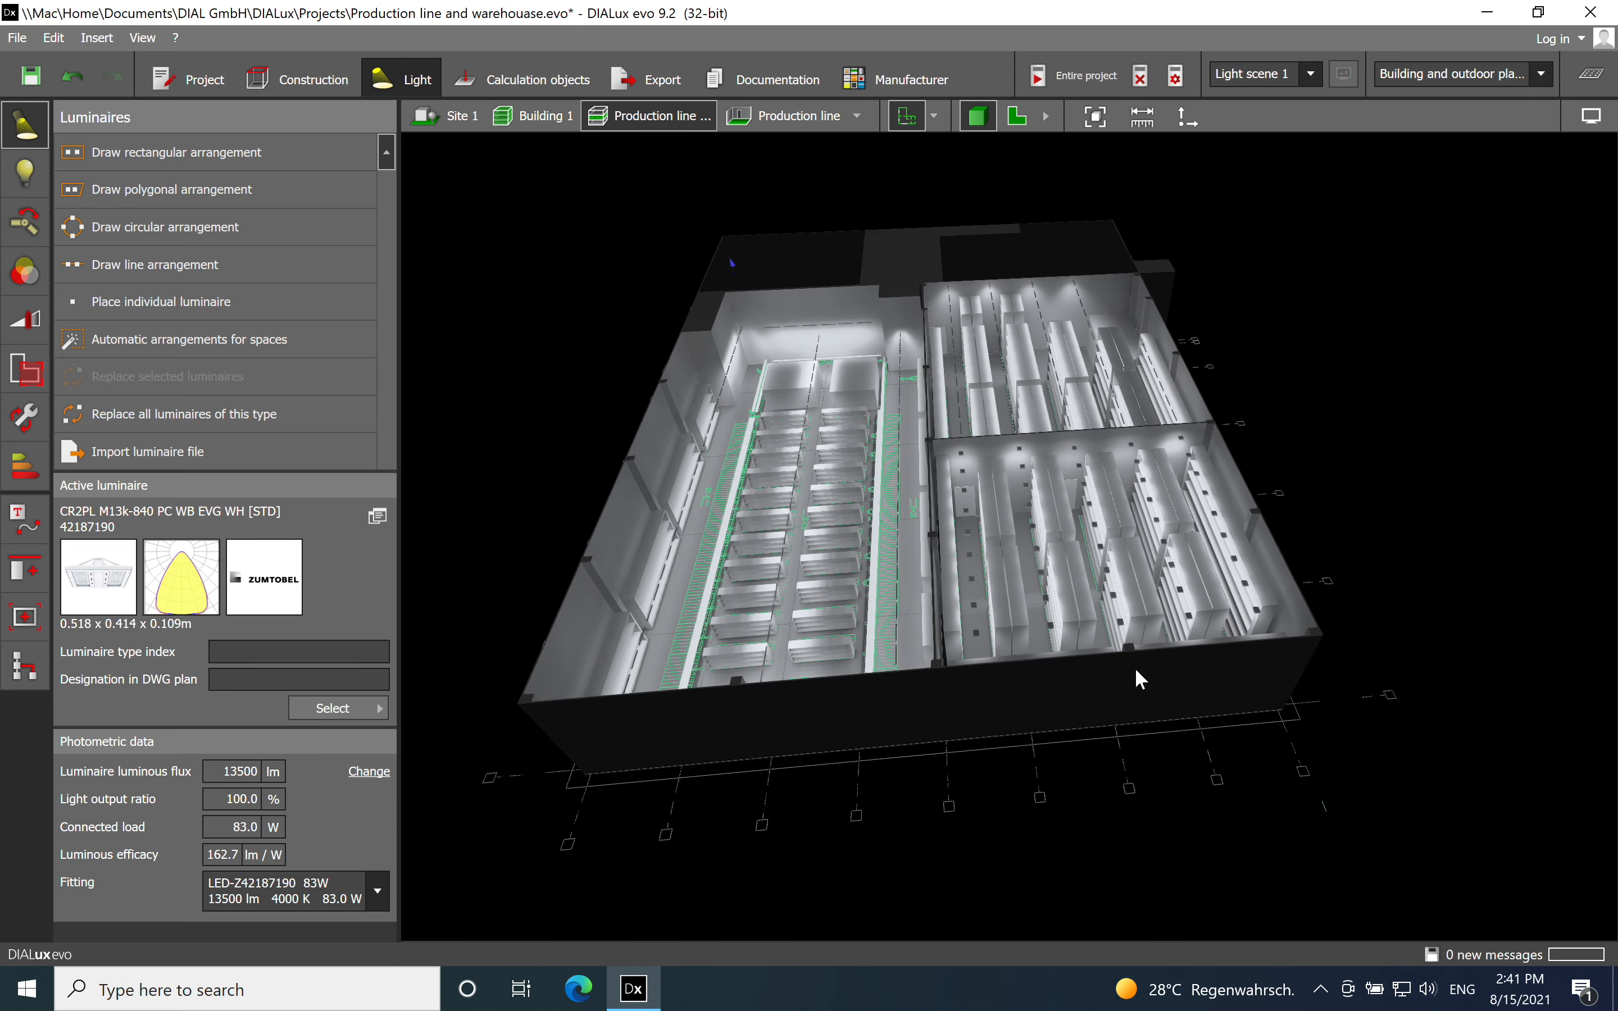
# Examine the calculated lighting of the production line and both warehouses in 3D from several angles.
pyautogui.moveTo(1136, 813); pyautogui.dragTo(1129, 849, button='middle')
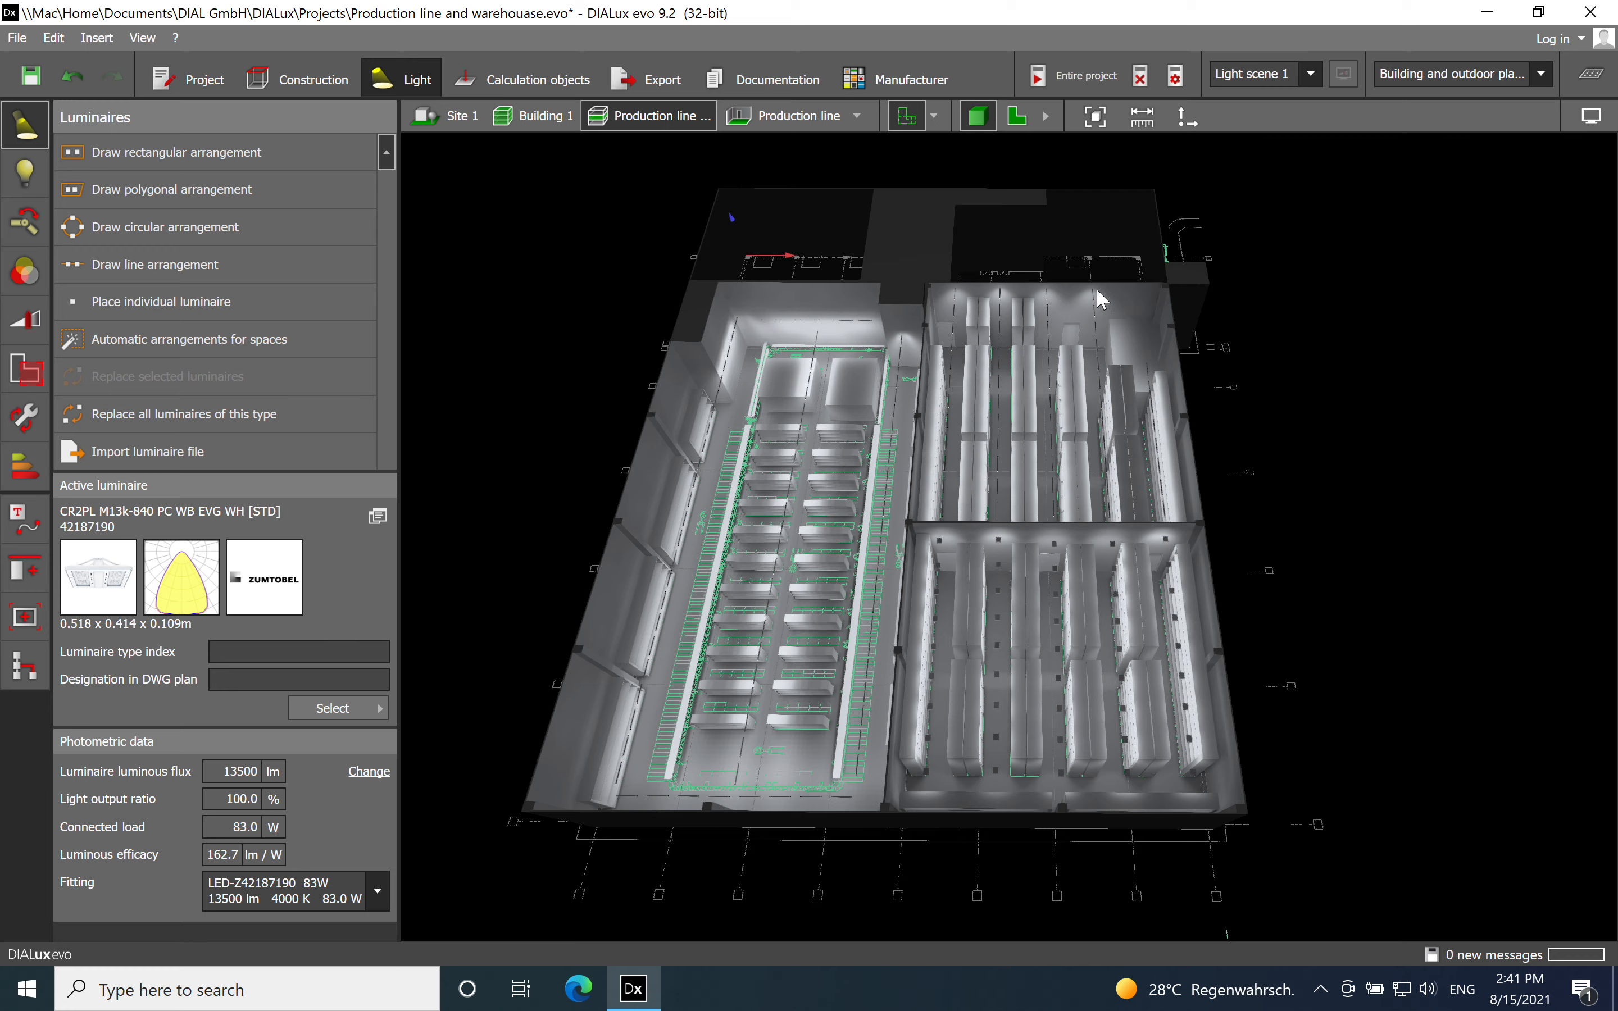
pyautogui.moveTo(1118, 789); pyautogui.dragTo(1125, 742, button='middle')
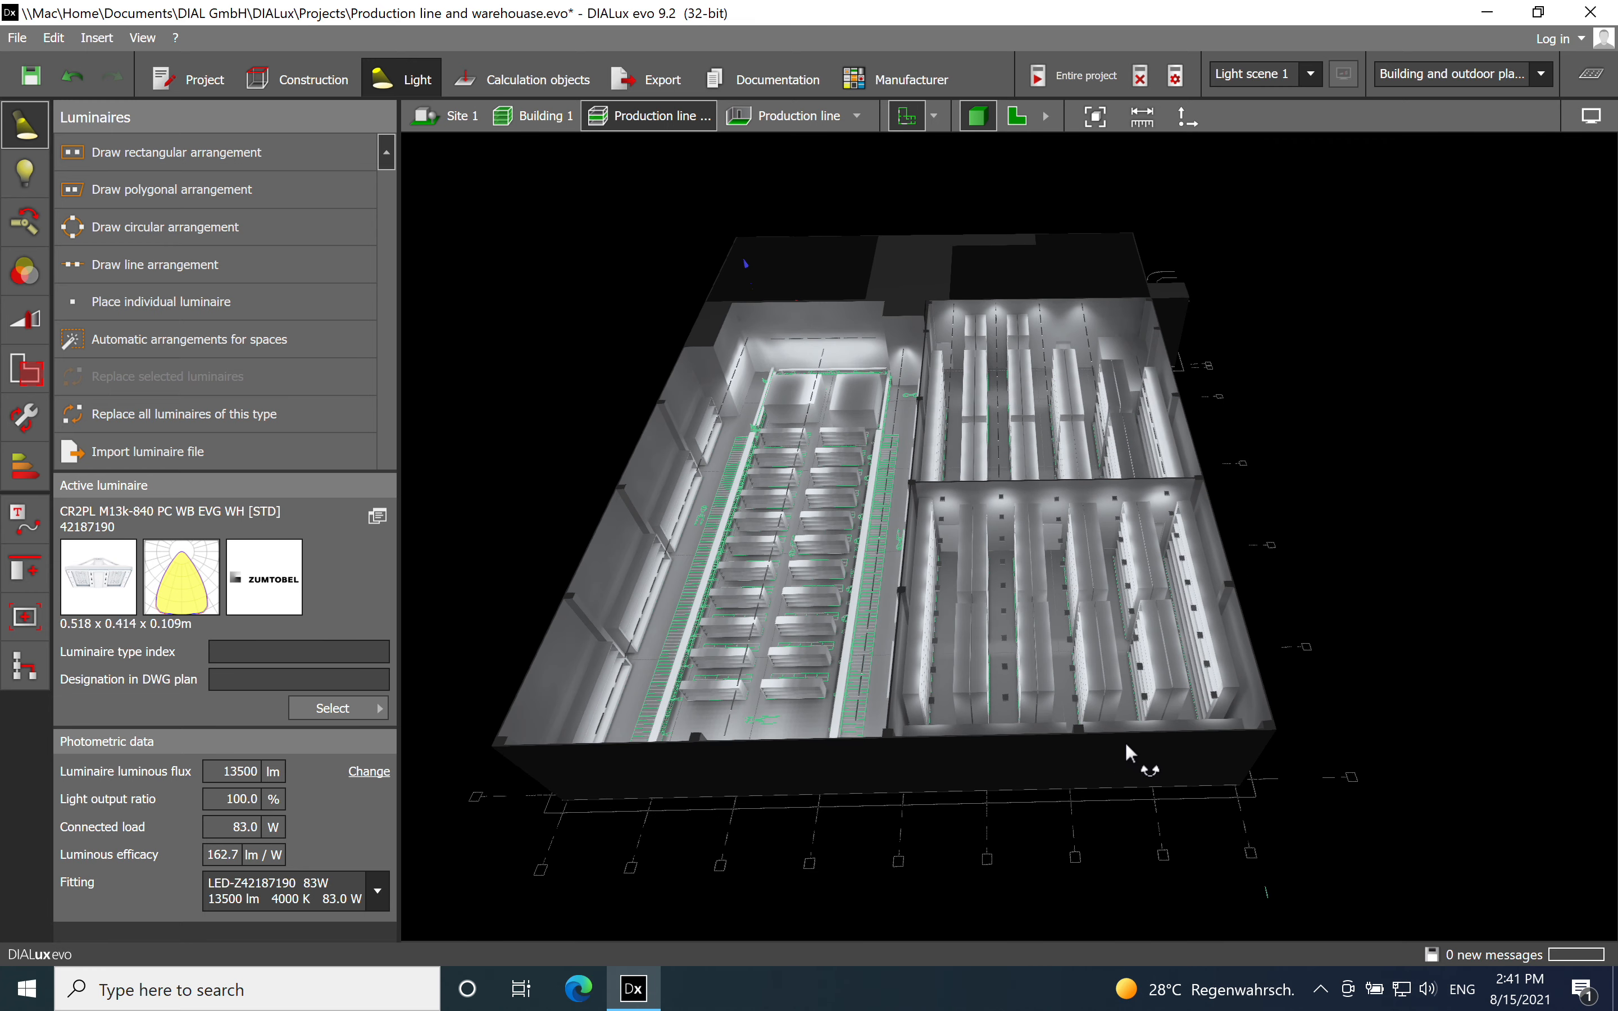
pyautogui.scroll(5, 1058, 740)
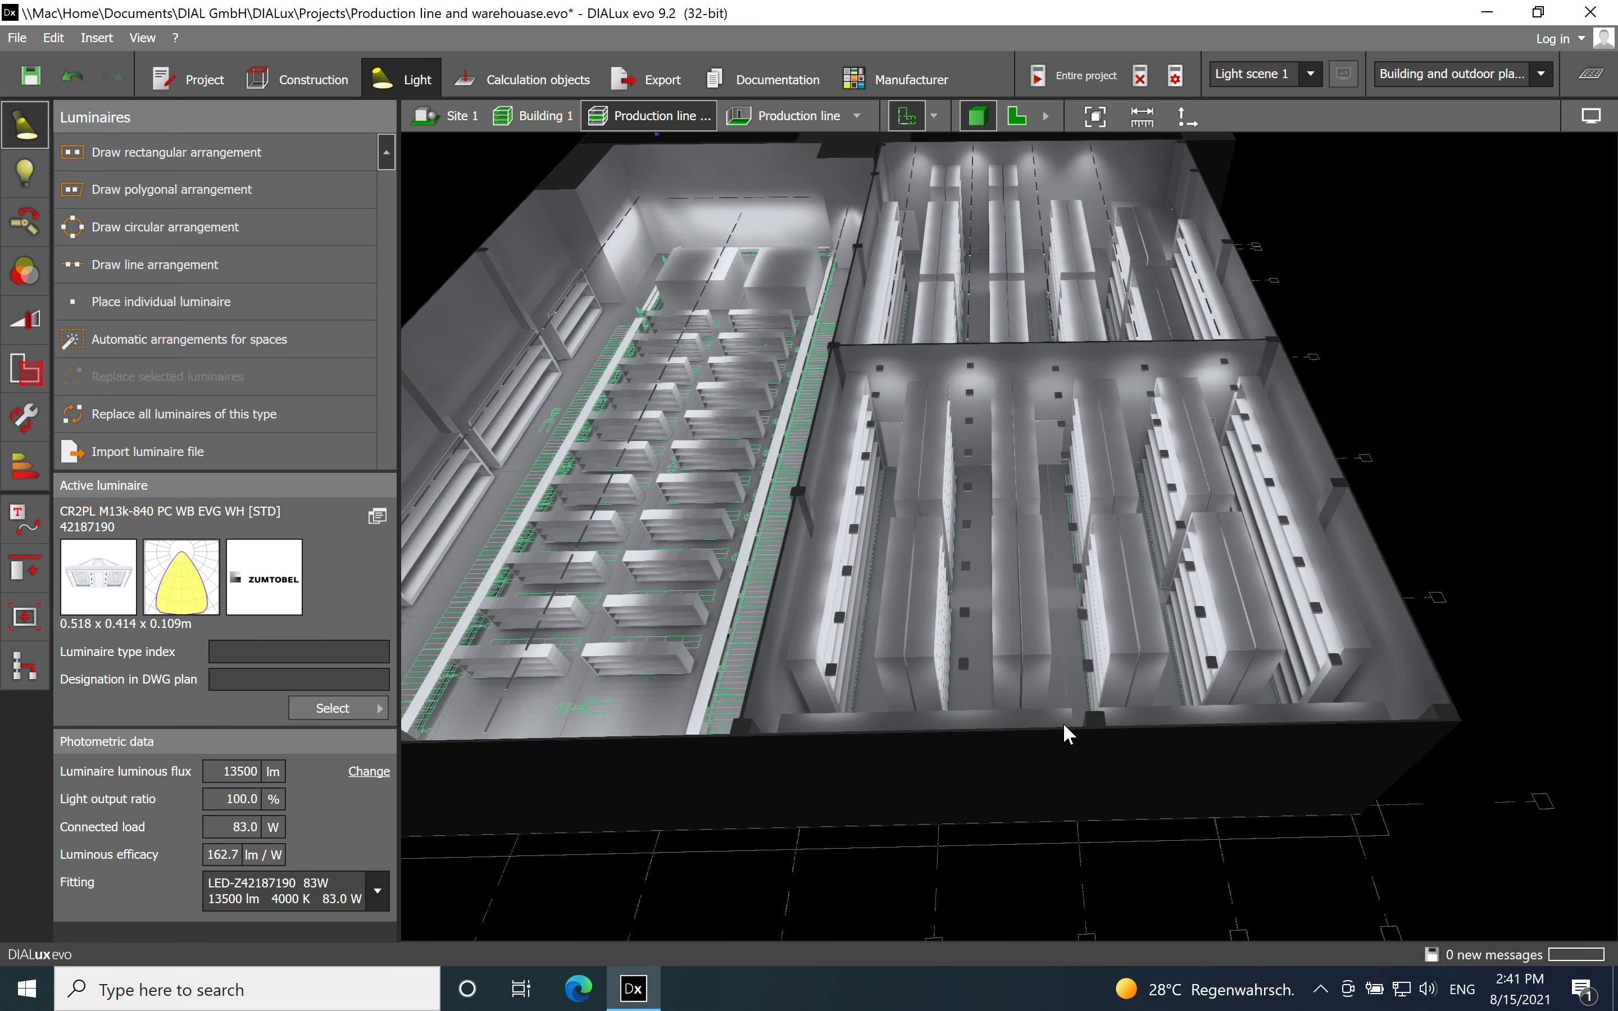
pyautogui.moveTo(925, 500); pyautogui.dragTo(1040, 505, button='middle')
pyautogui.scroll(-2, 898, 576)
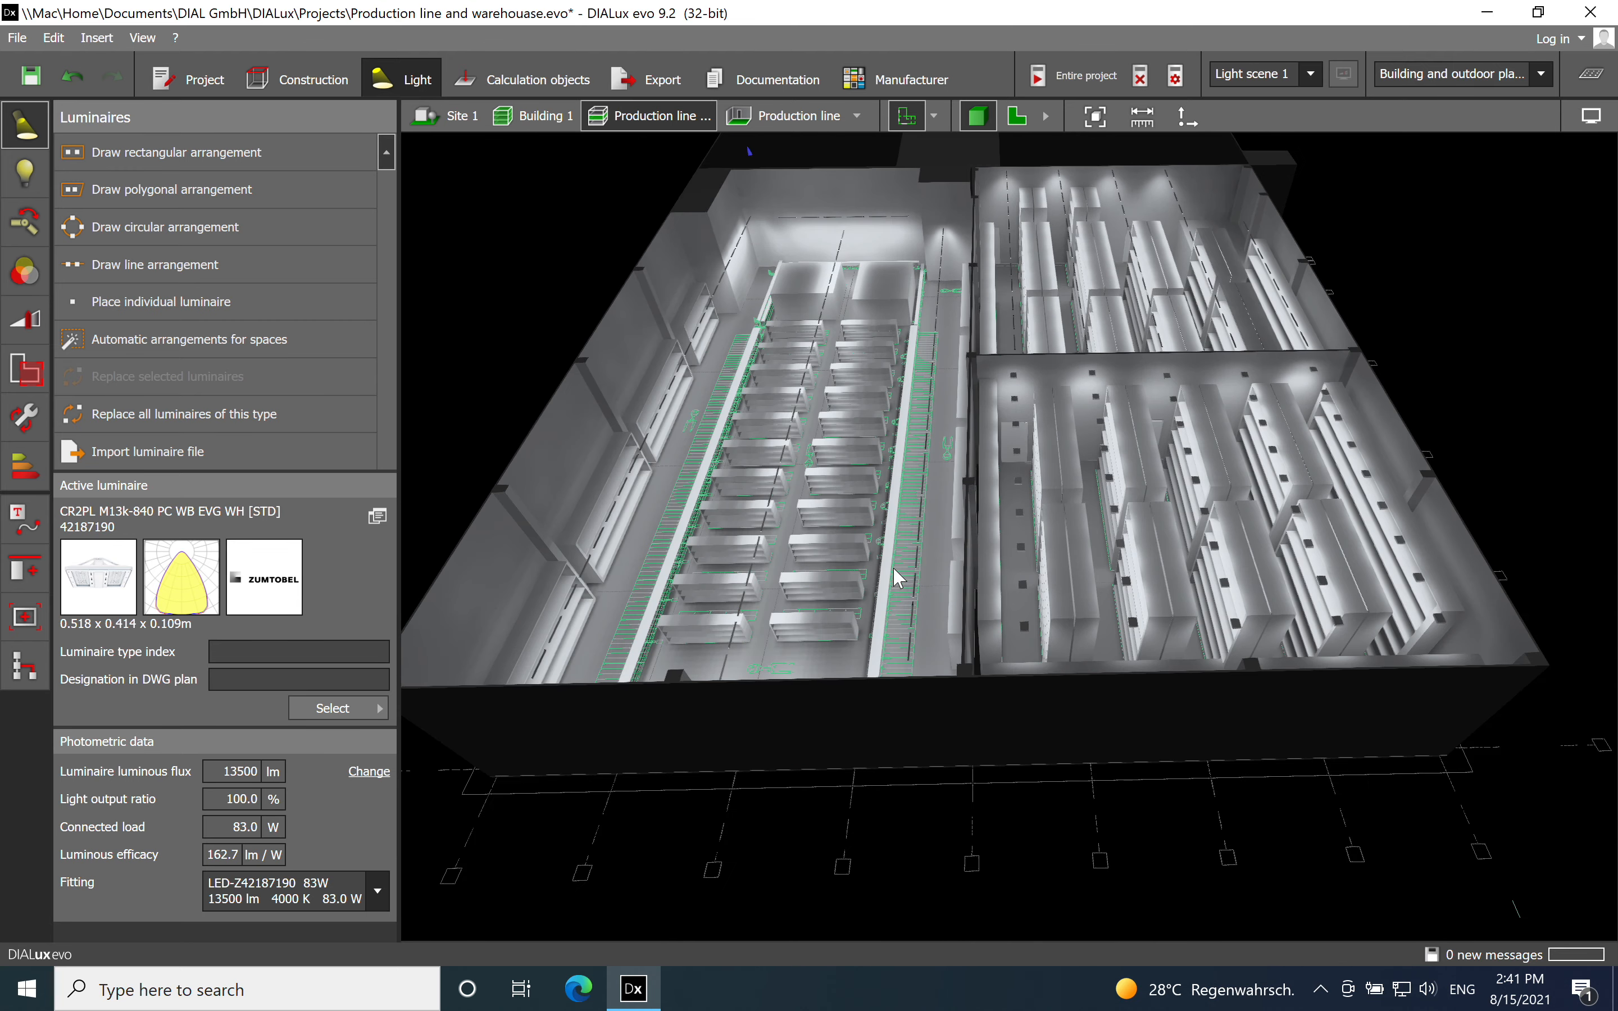
pyautogui.scroll(-3, 863, 448)
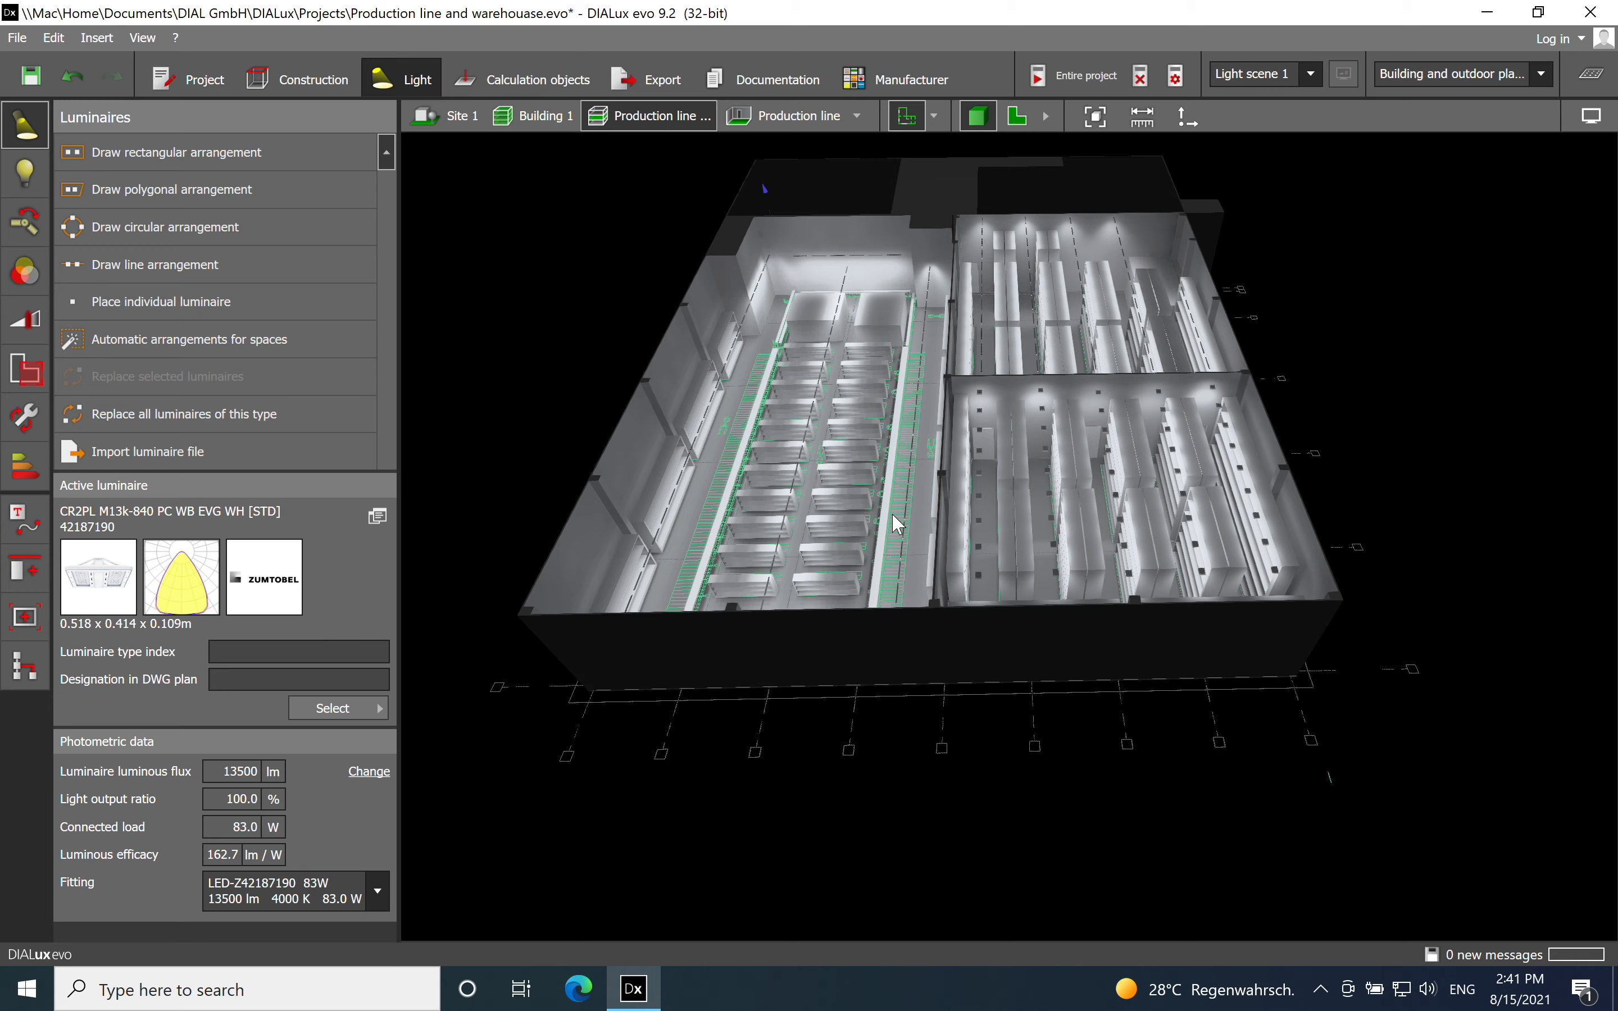
pyautogui.scroll(2, 896, 512)
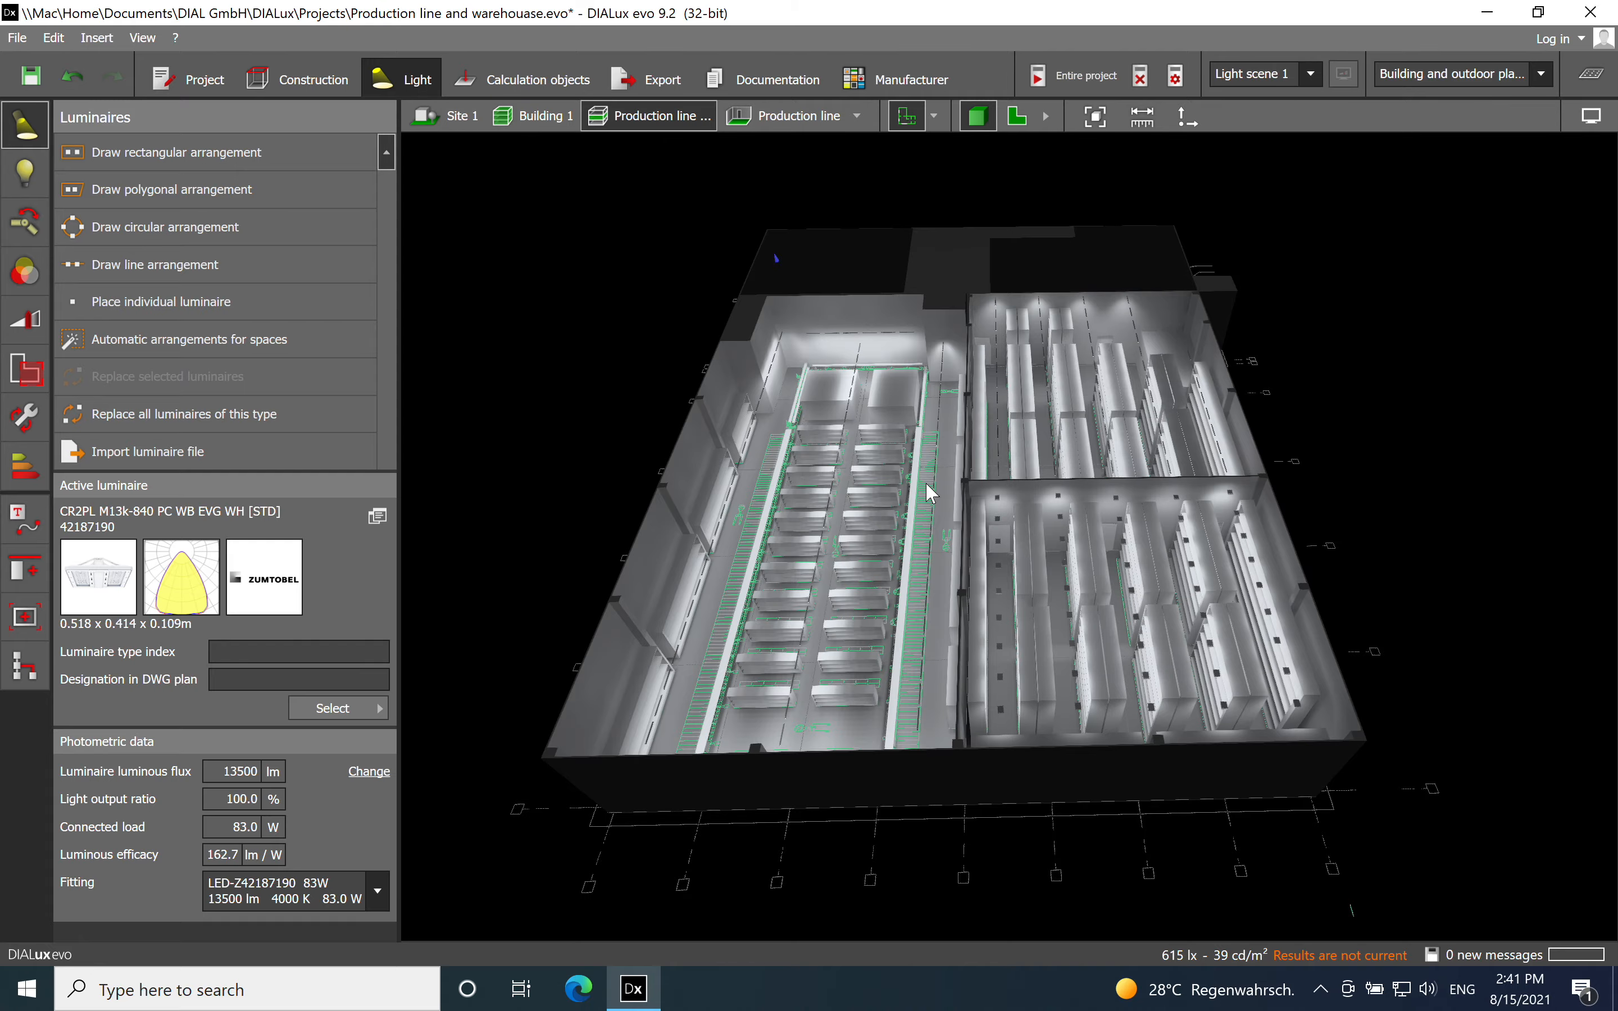
pyautogui.moveTo(1000, 523); pyautogui.dragTo(895, 597, button='right')
pyautogui.scroll(3, 965, 562)
pyautogui.moveTo(965, 554); pyautogui.dragTo(1015, 549, button='middle')
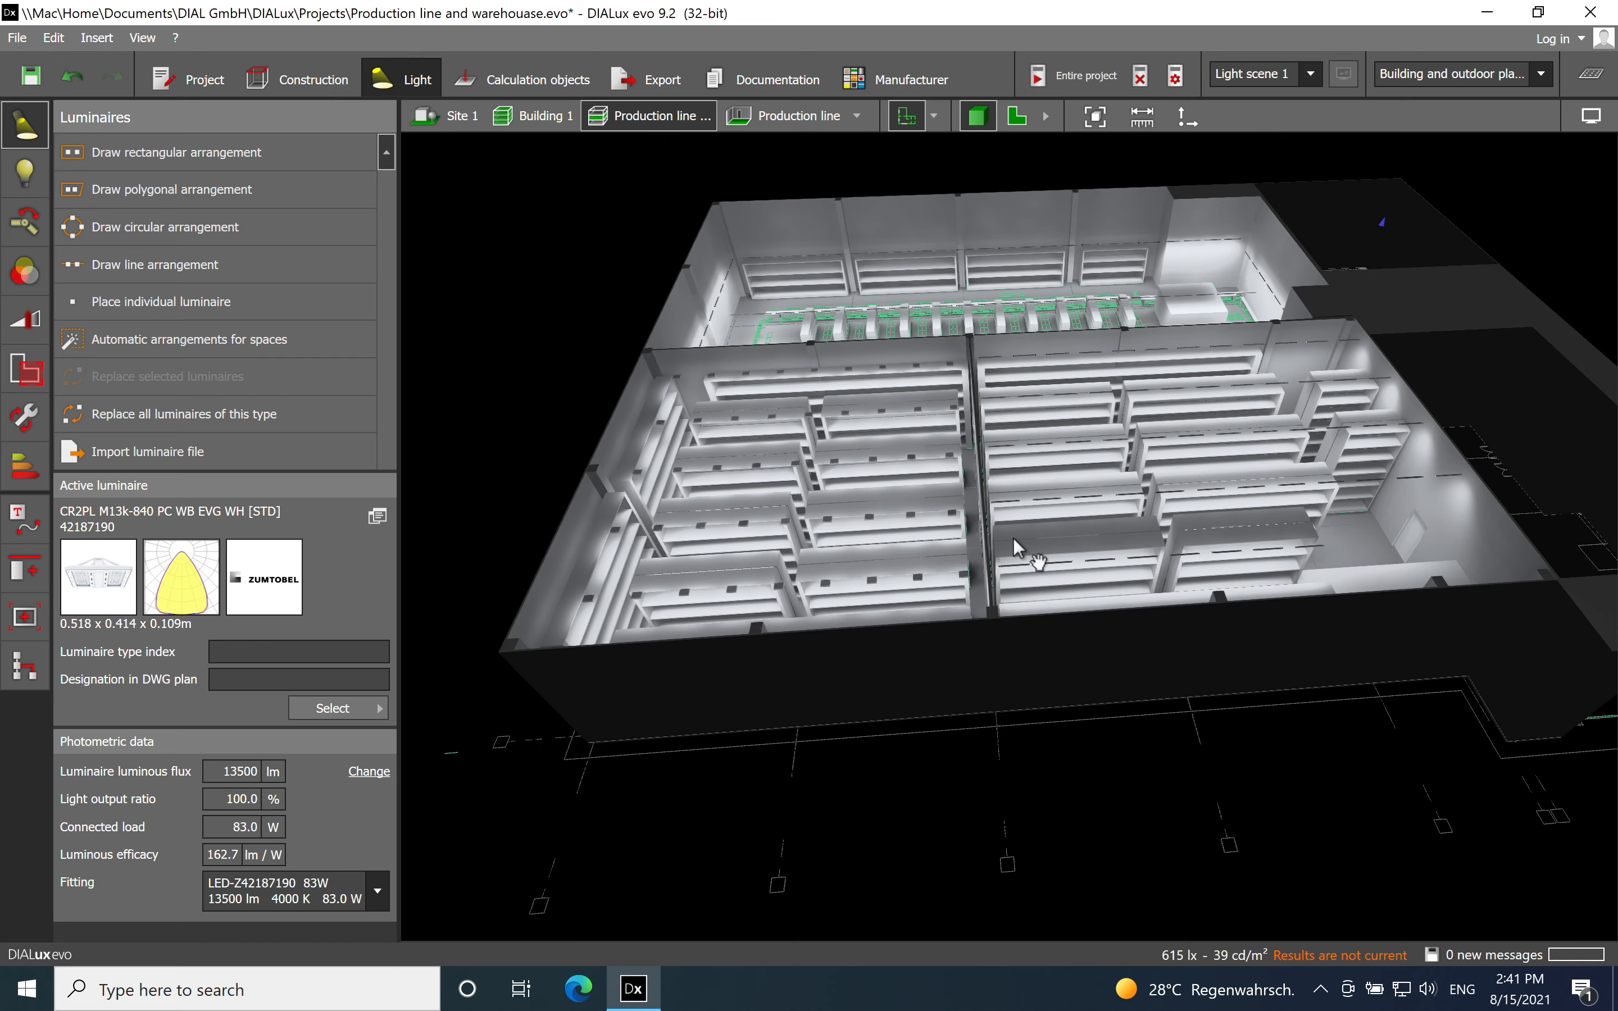
pyautogui.moveTo(1015, 533); pyautogui.dragTo(1286, 678, button='right')
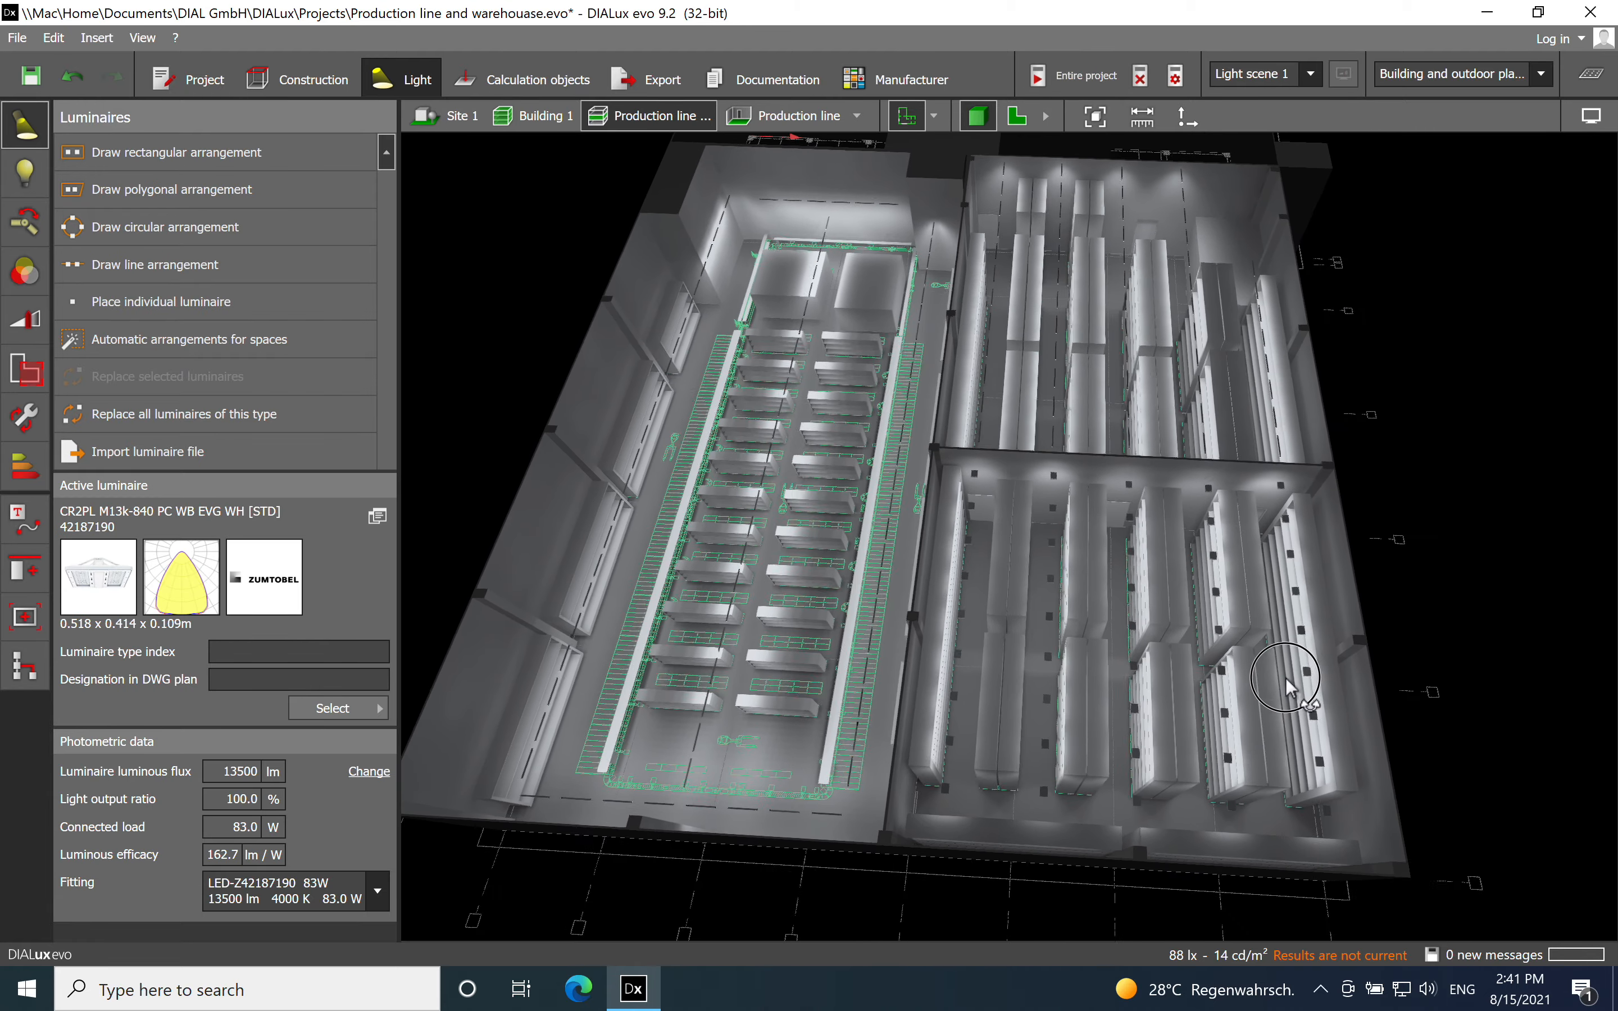
pyautogui.scroll(-1, 1296, 644)
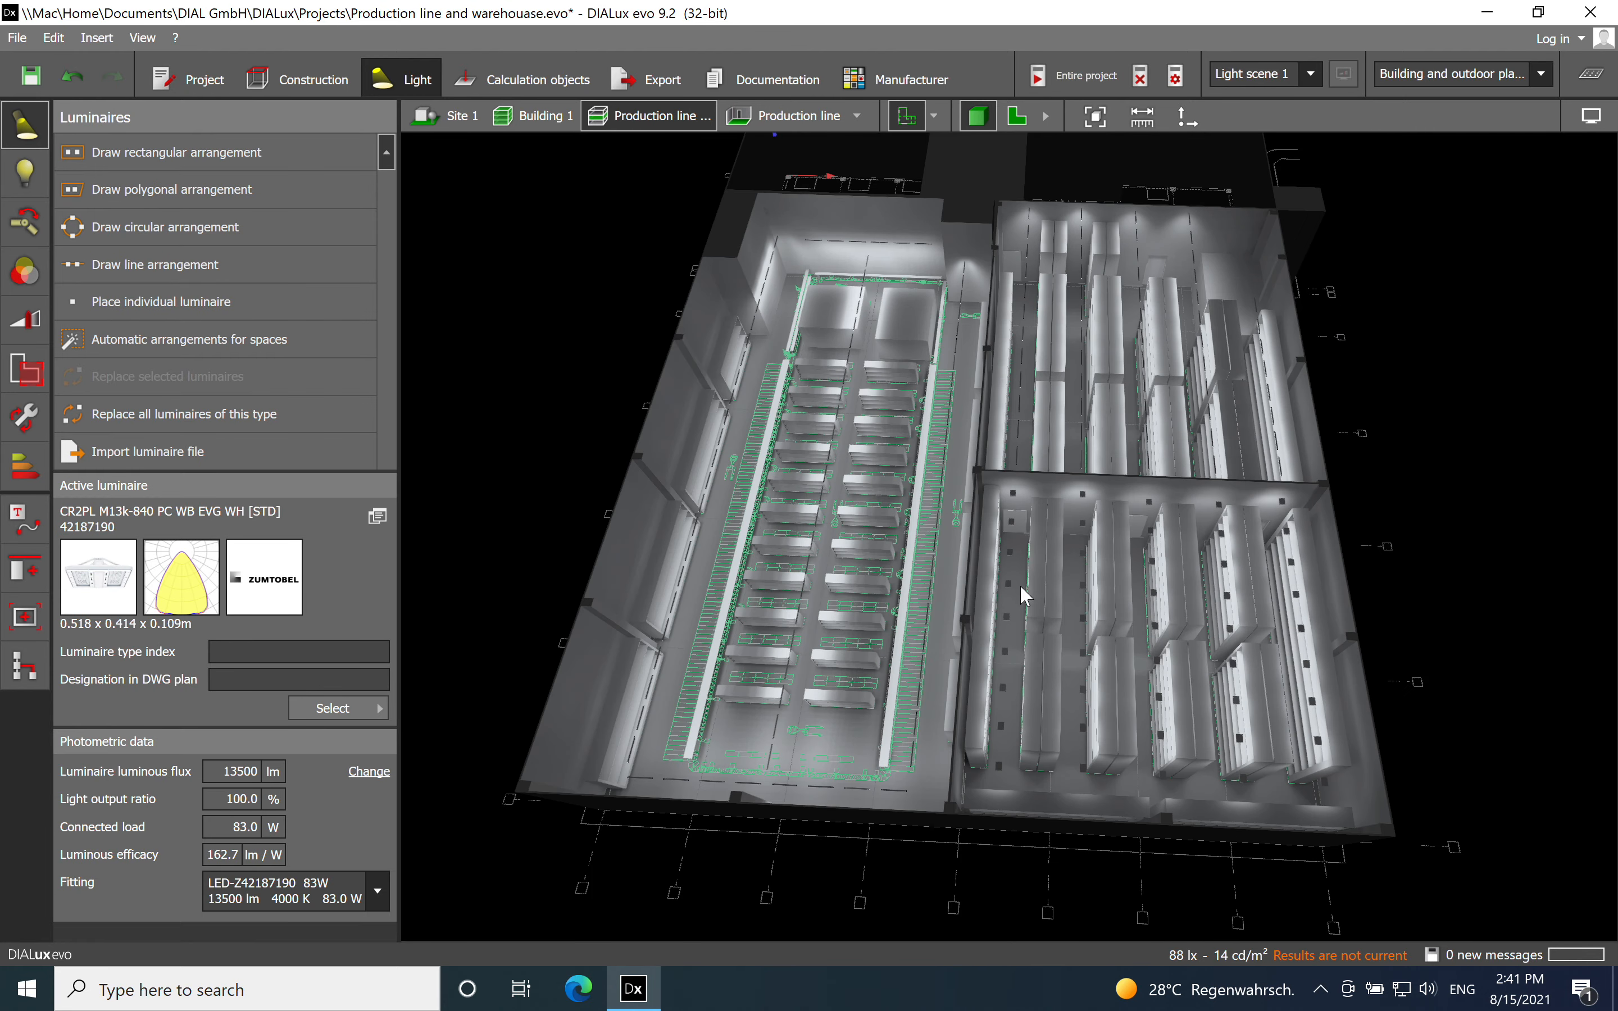